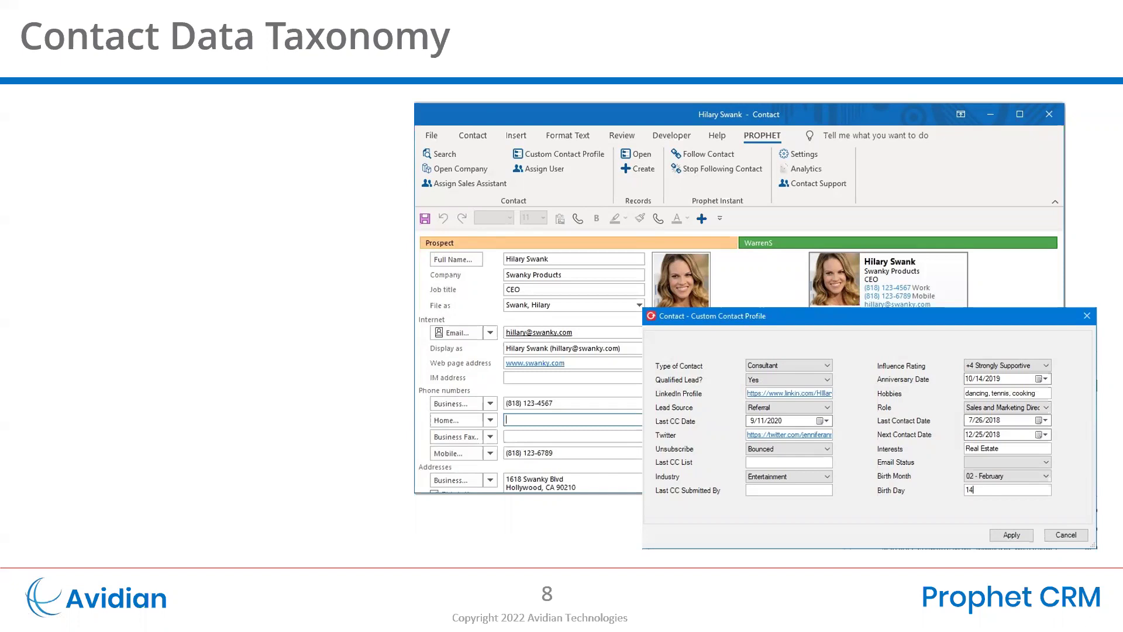
{"action": "left_click", "coordinate": [253, 461]}
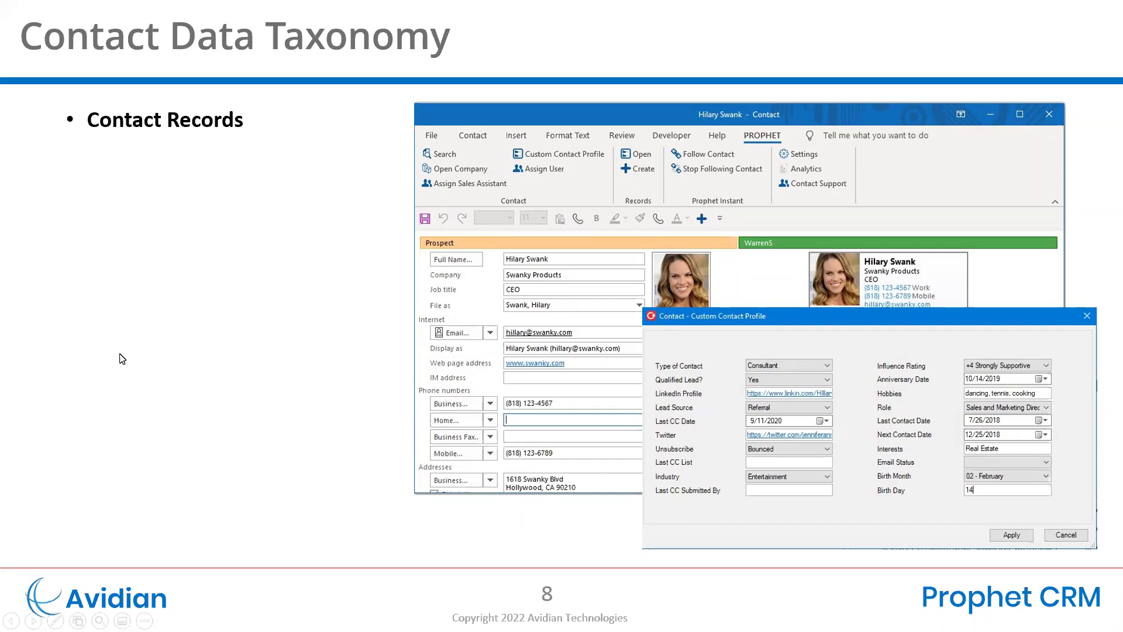
{"action": "left_click", "coordinate": [162, 322]}
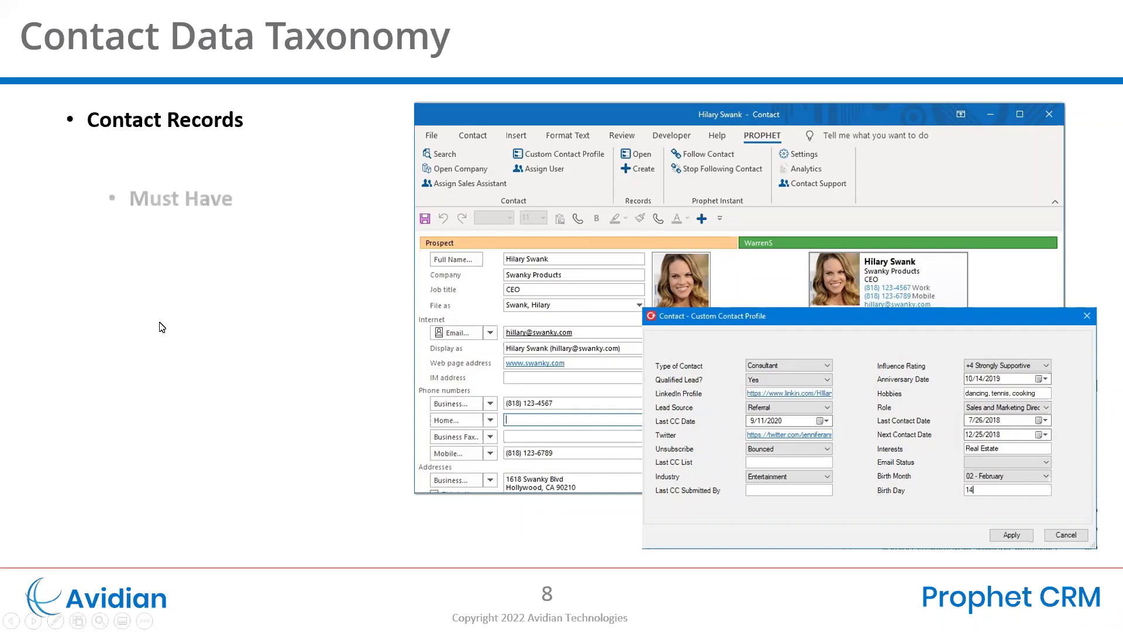
{"action": "left_click", "coordinate": [162, 352]}
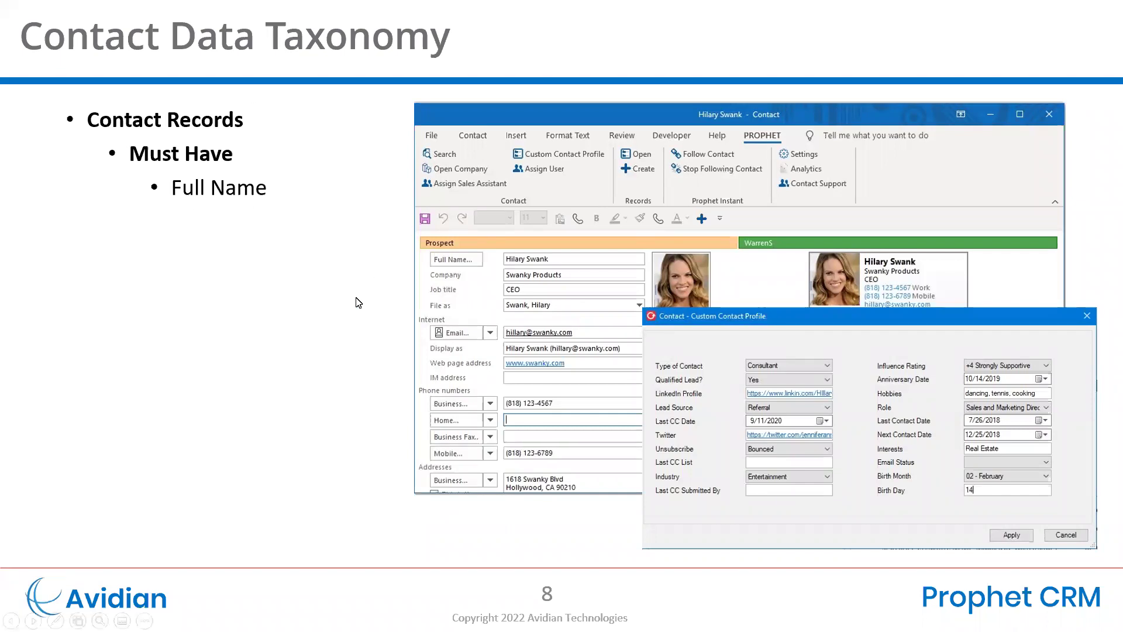
{"action": "left_click", "coordinate": [315, 326]}
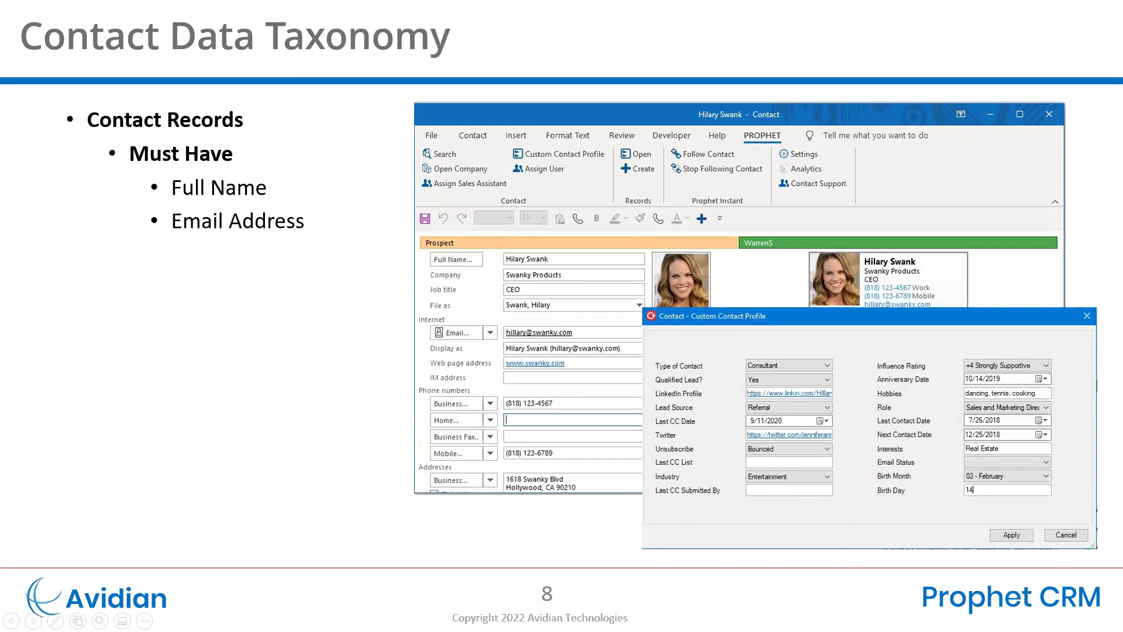
{"action": "key", "text": "Right"}
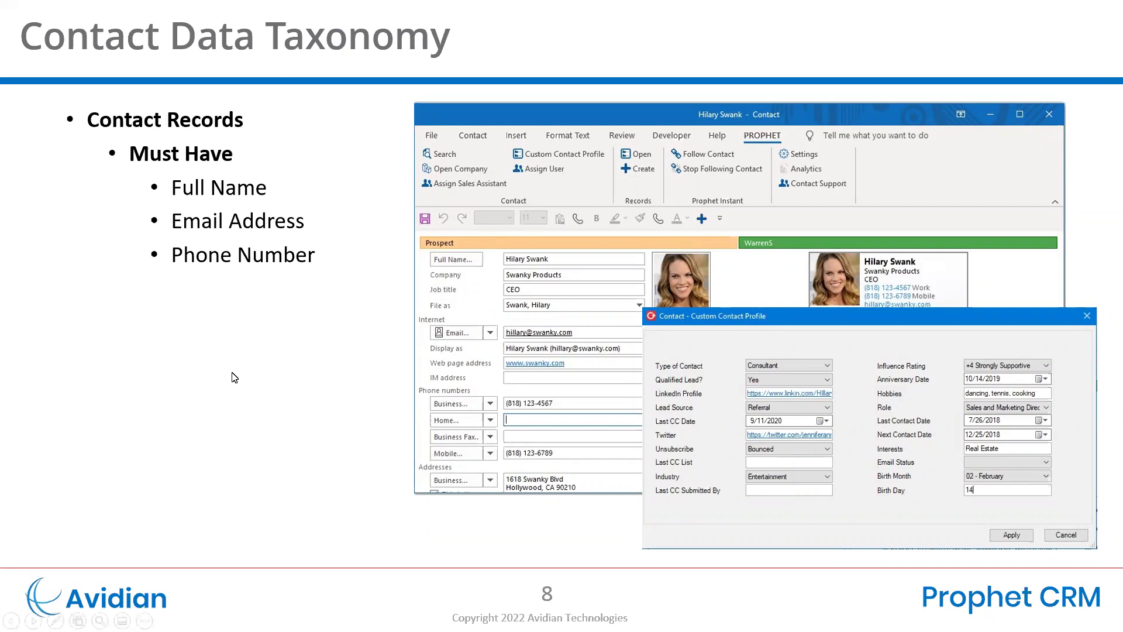
{"action": "key", "text": "Right"}
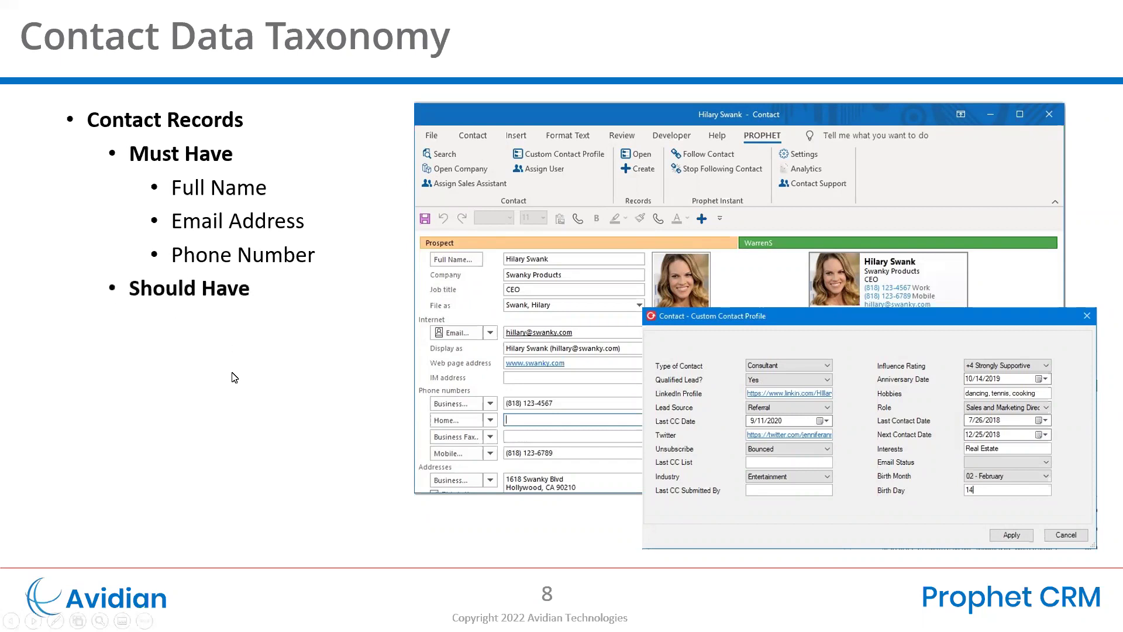
{"action": "key", "text": "Right"}
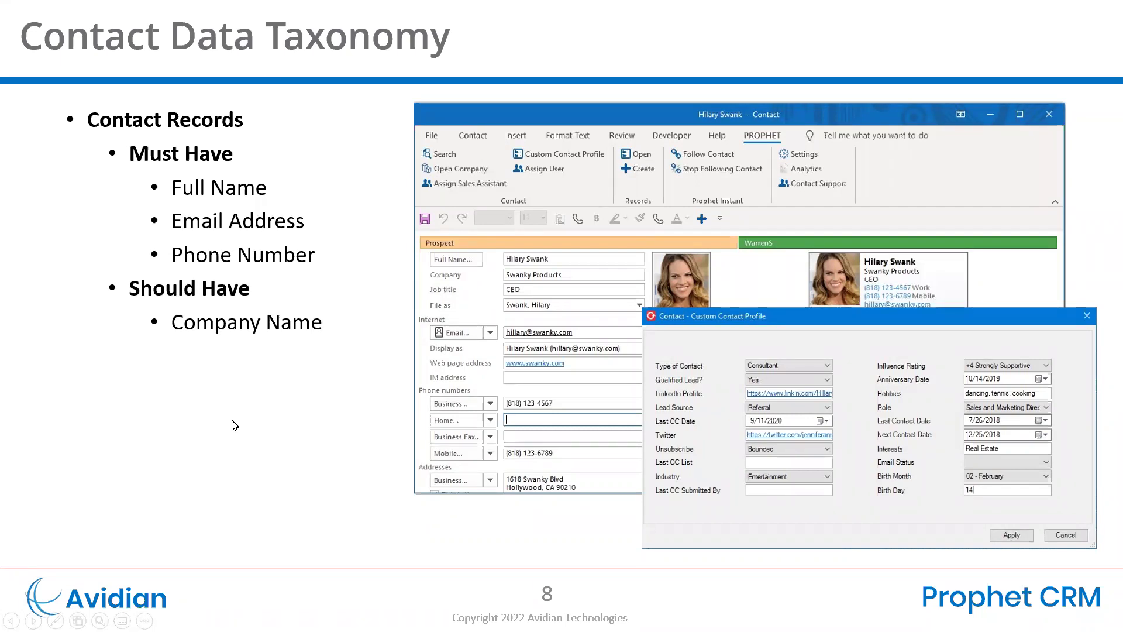
{"action": "key", "text": "Right"}
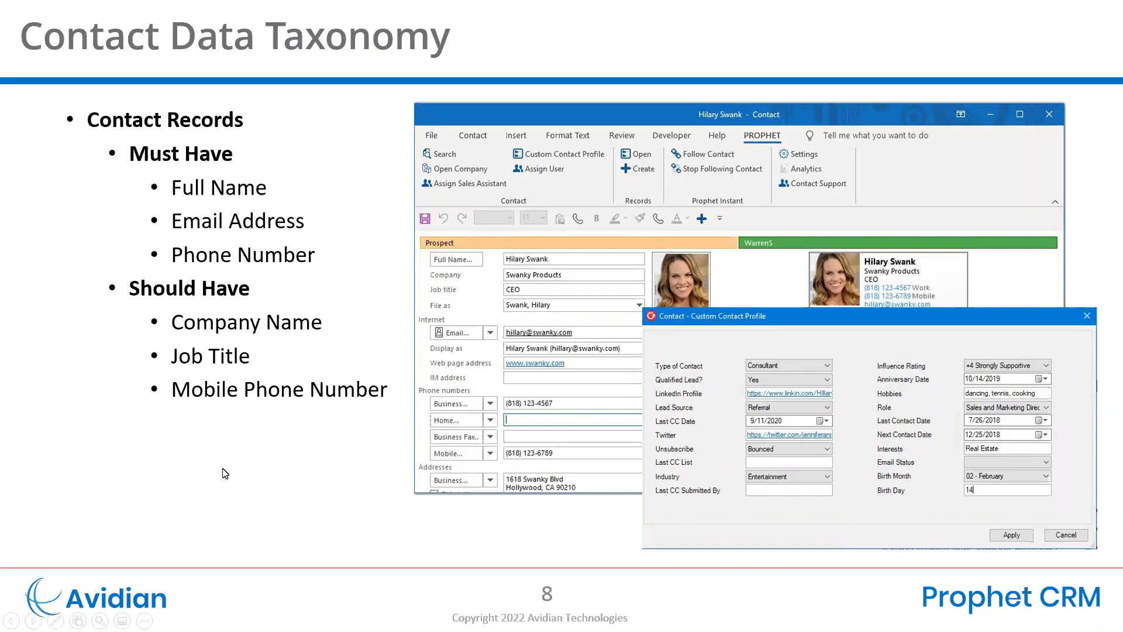
{"action": "left_click", "coordinate": [225, 473]}
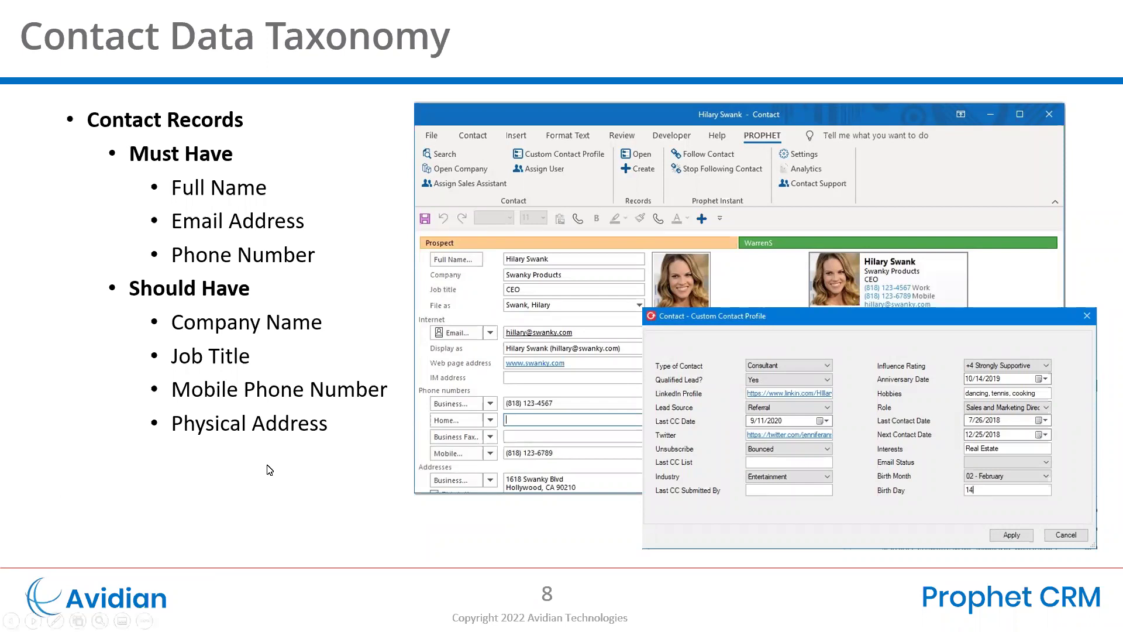
{"action": "left_click", "coordinate": [253, 501]}
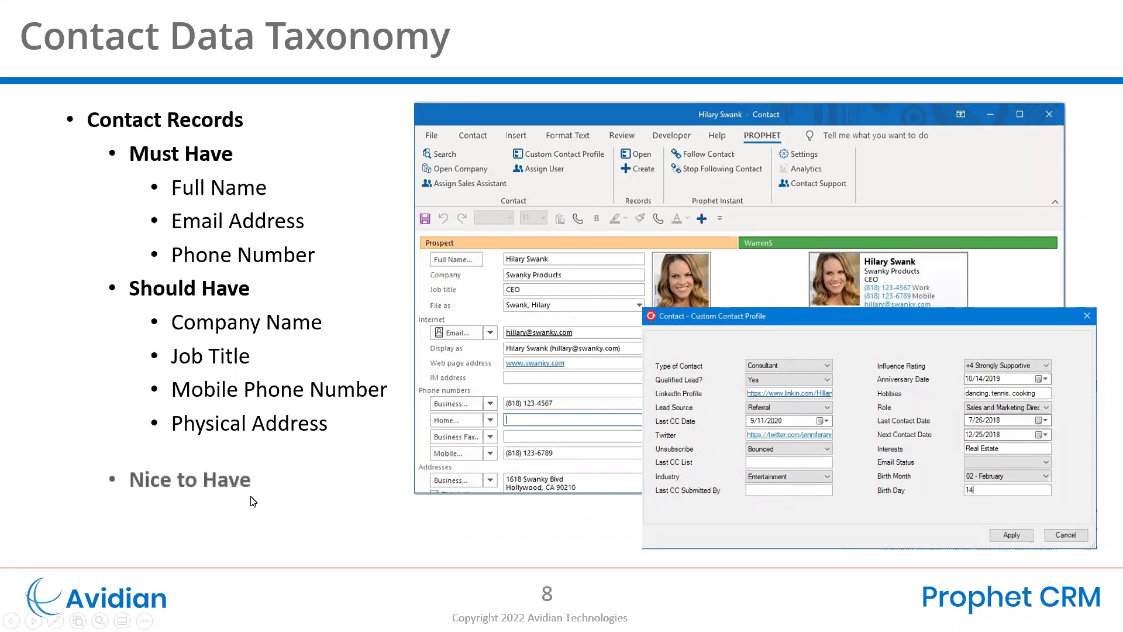
{"action": "left_click", "coordinate": [251, 503]}
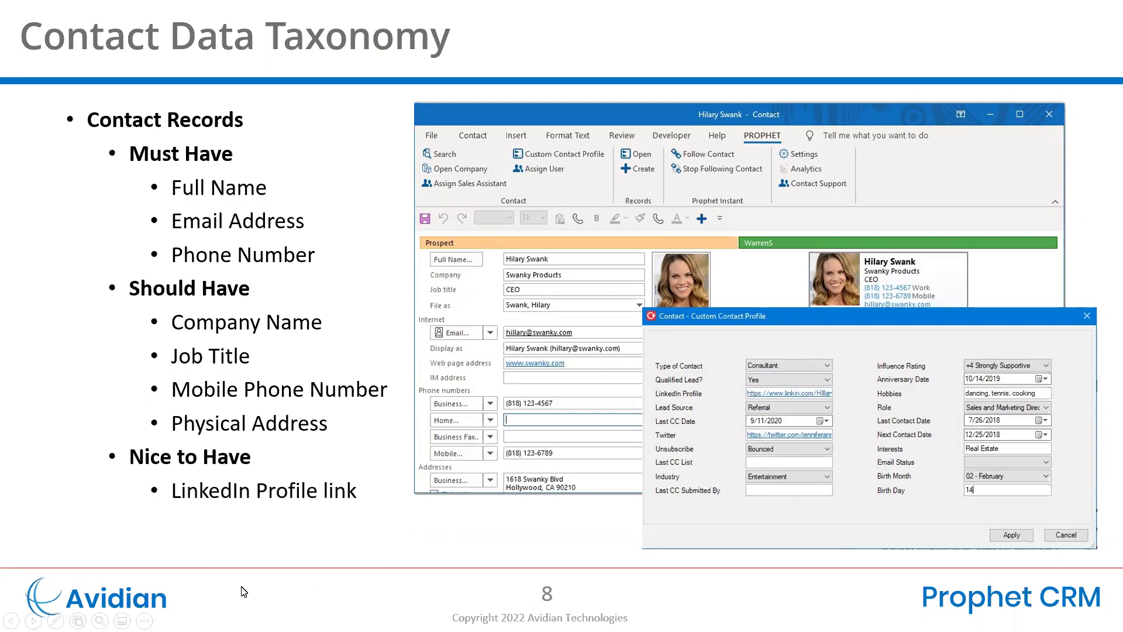
{"action": "left_click", "coordinate": [252, 532]}
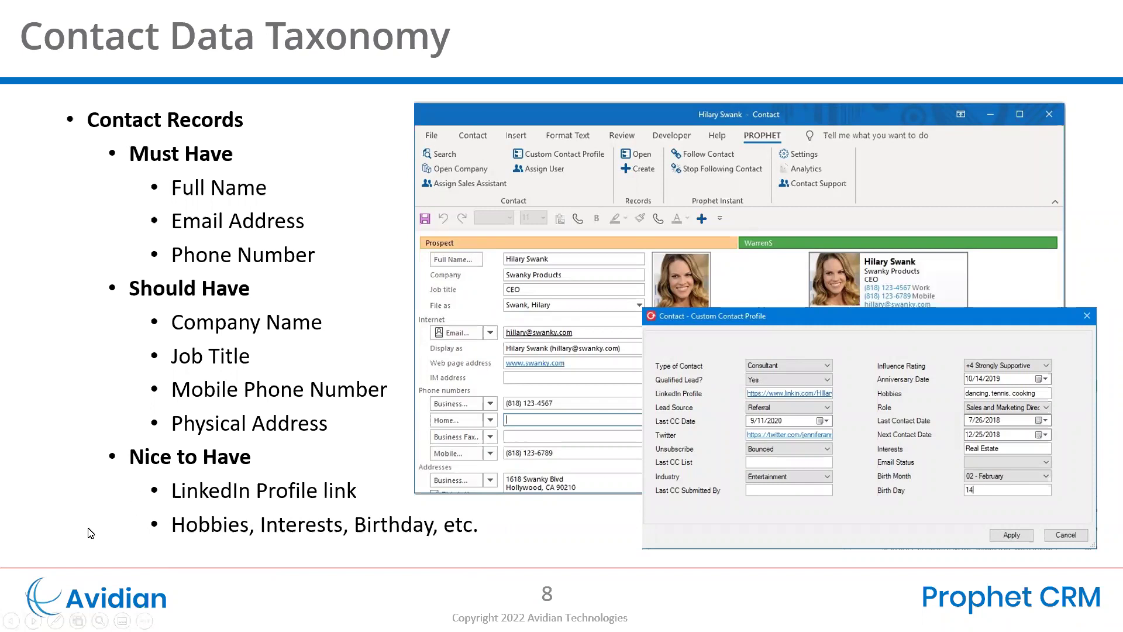
{"action": "key", "text": "Right"}
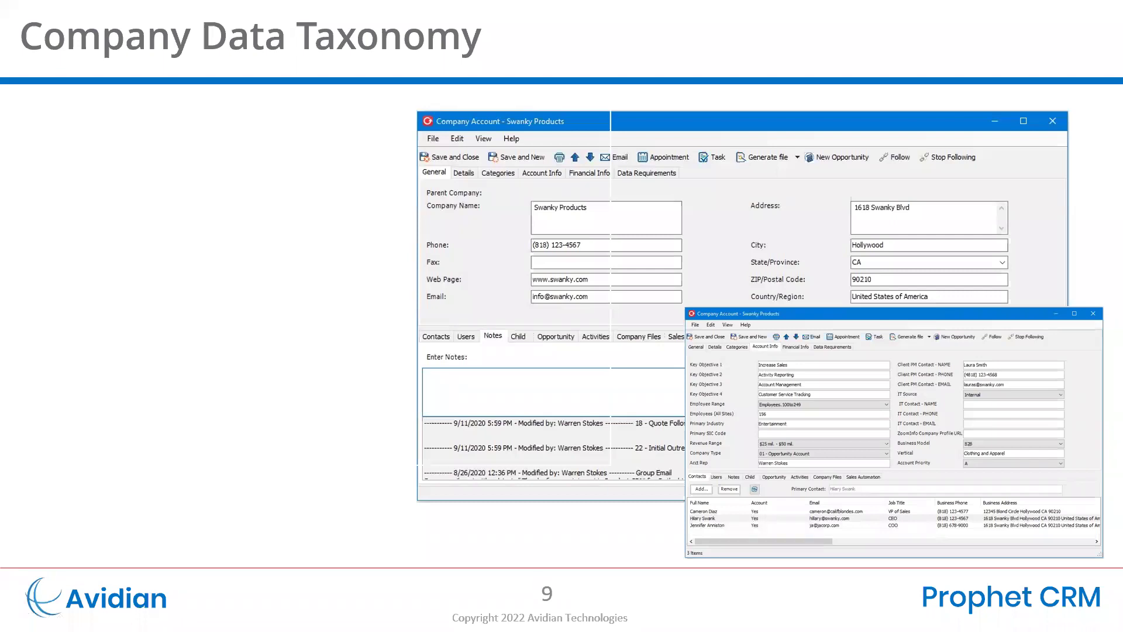
{"action": "key", "text": "Right"}
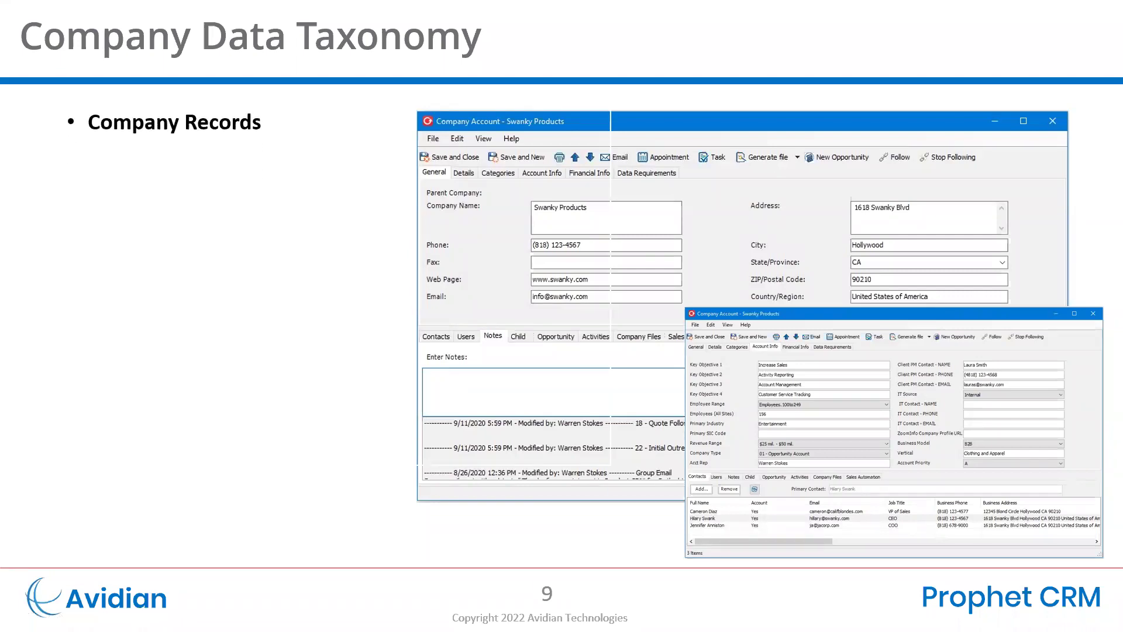
{"action": "key", "text": "Right"}
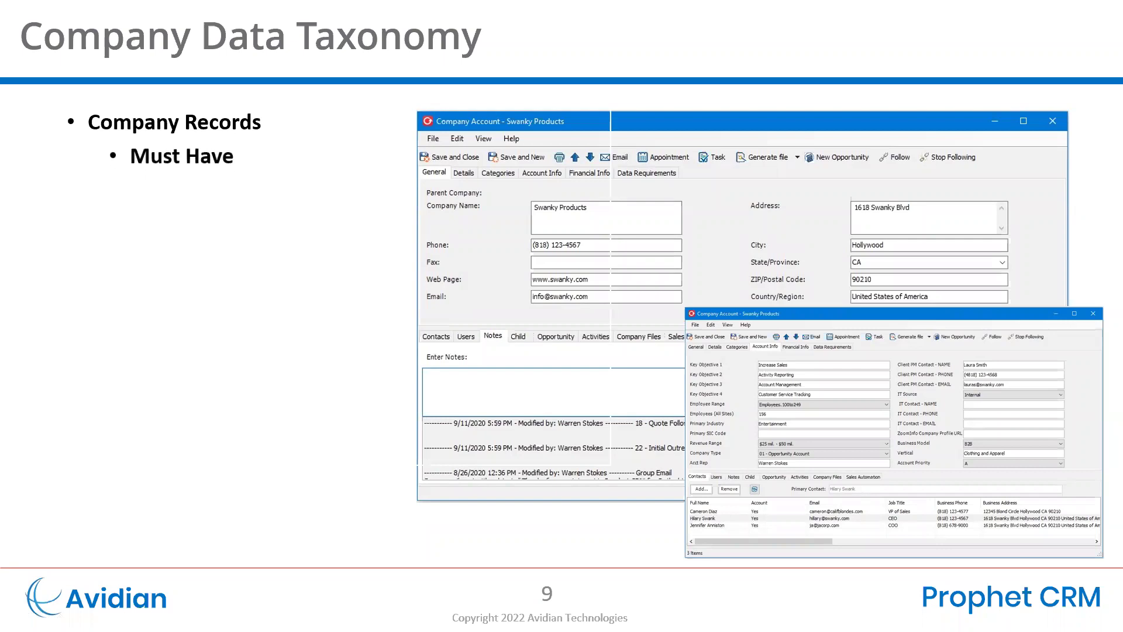
{"action": "key", "text": "Right"}
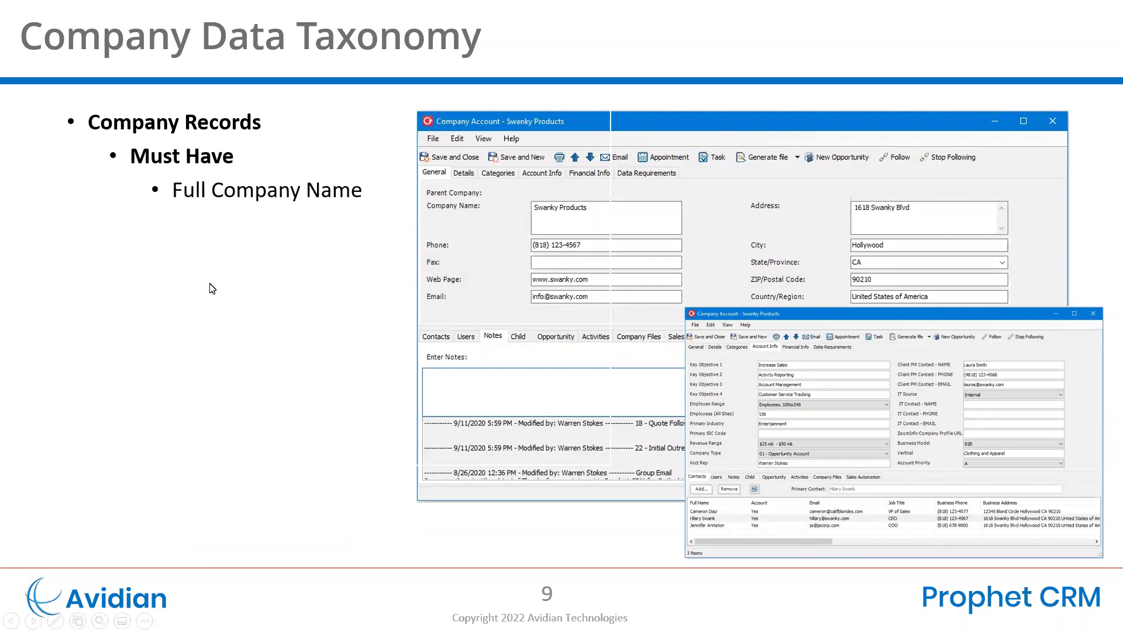
{"action": "key", "text": "Right"}
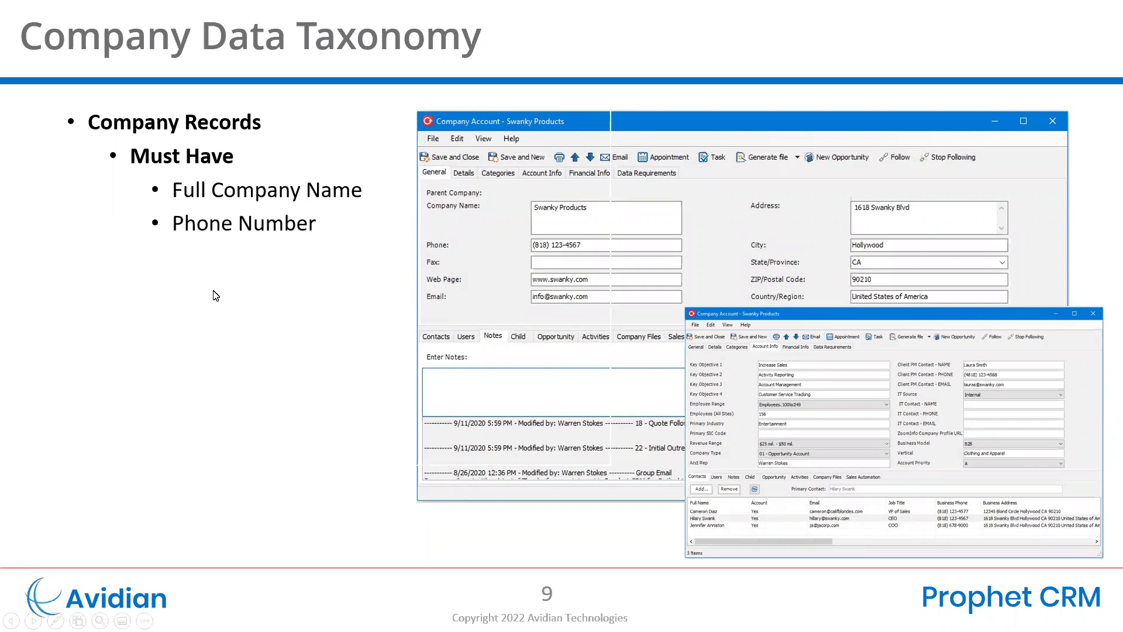
{"action": "key", "text": "Right"}
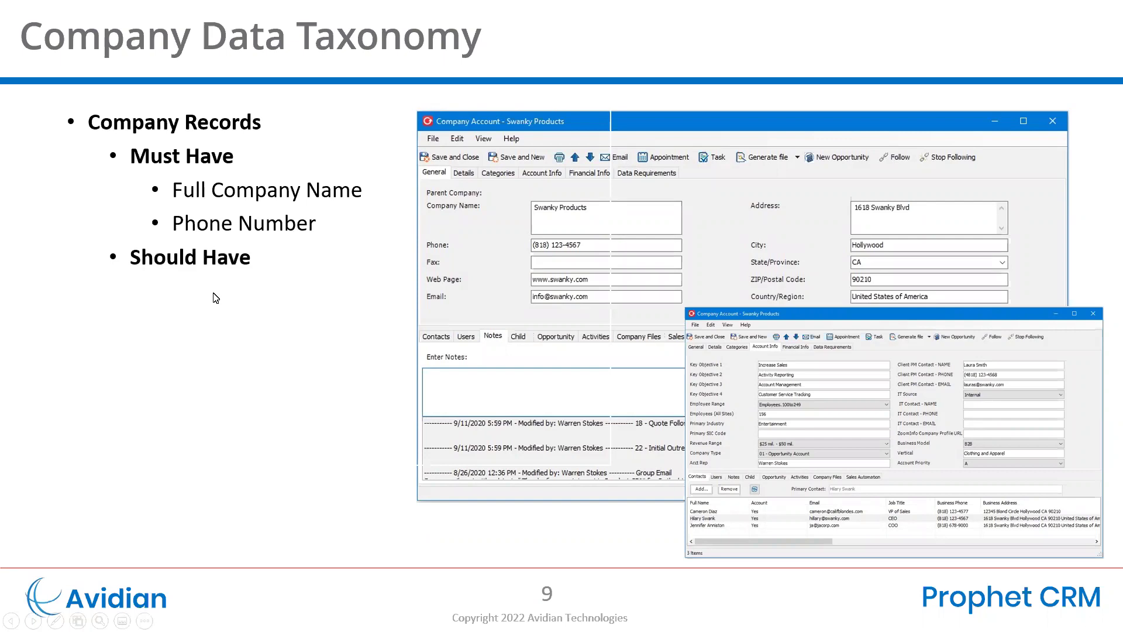
{"action": "key", "text": "Right"}
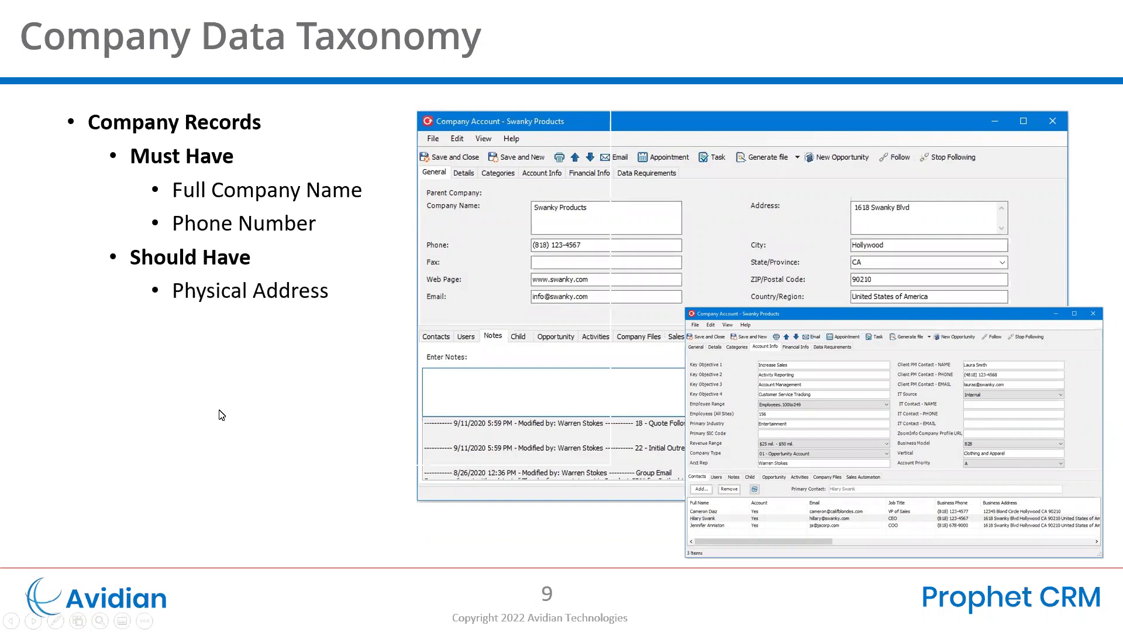
{"action": "key", "text": "Right"}
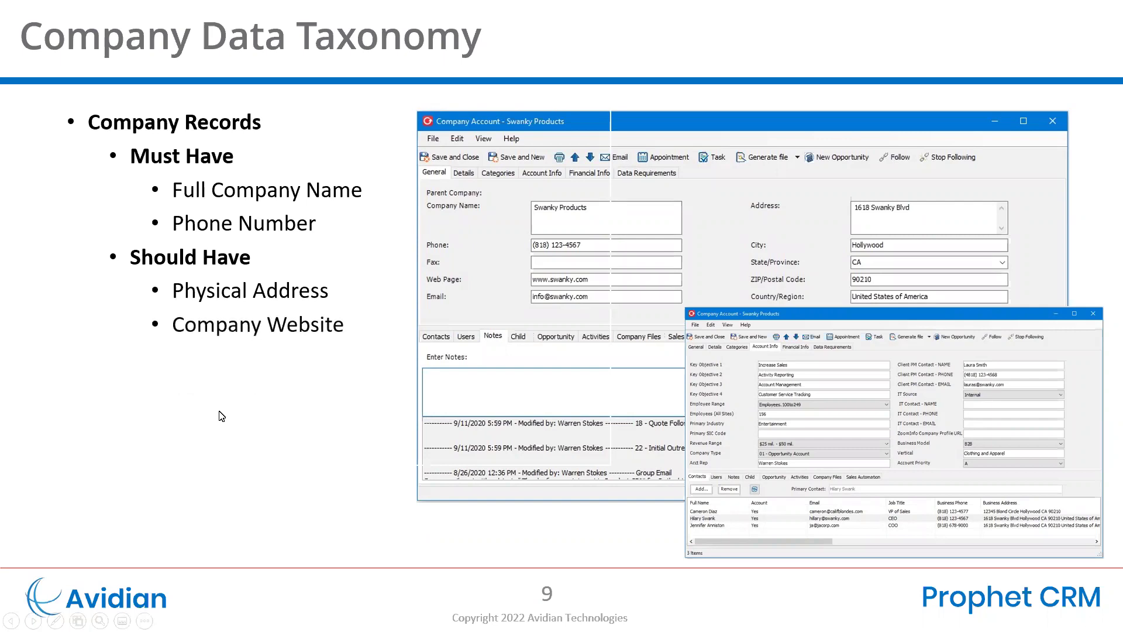
{"action": "key", "text": "Right"}
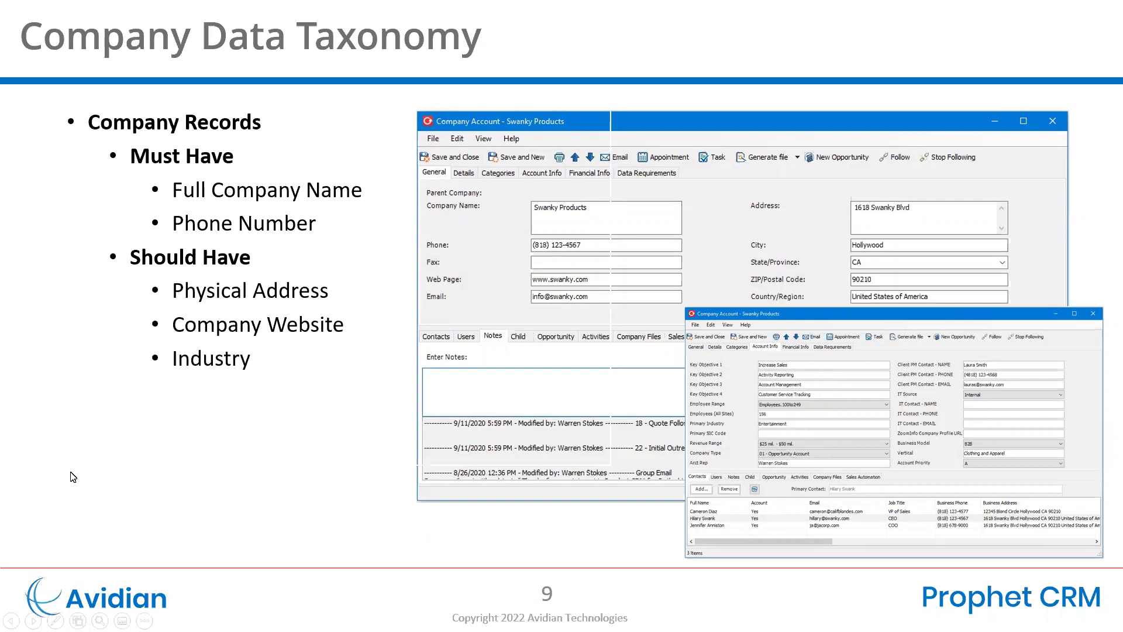
{"action": "left_click", "coordinate": [158, 479]}
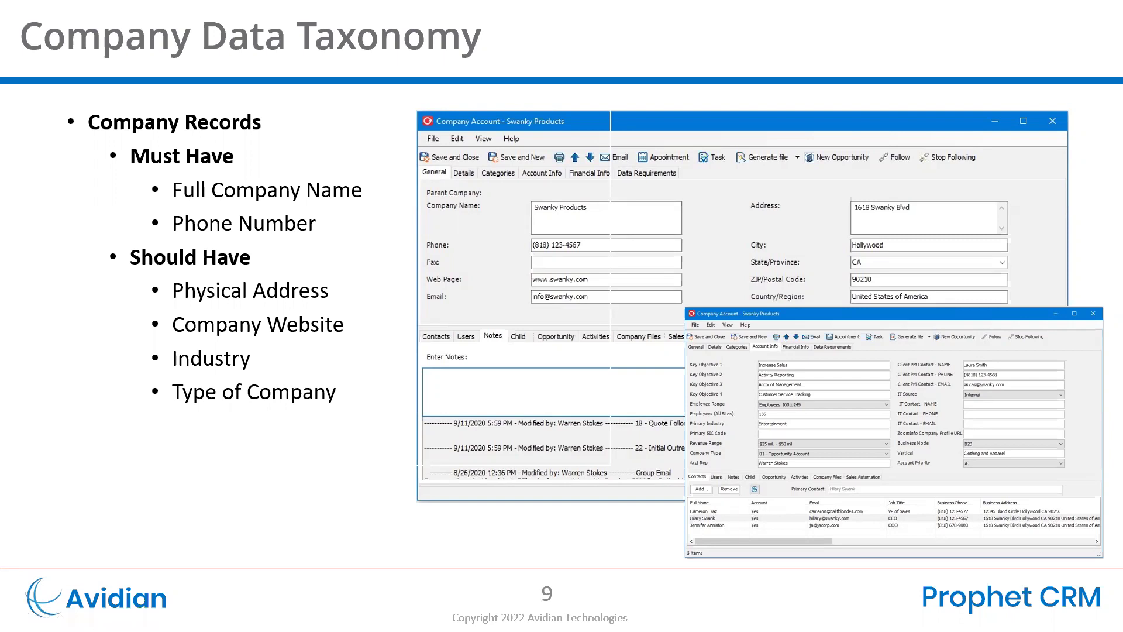
{"action": "left_click", "coordinate": [217, 490]}
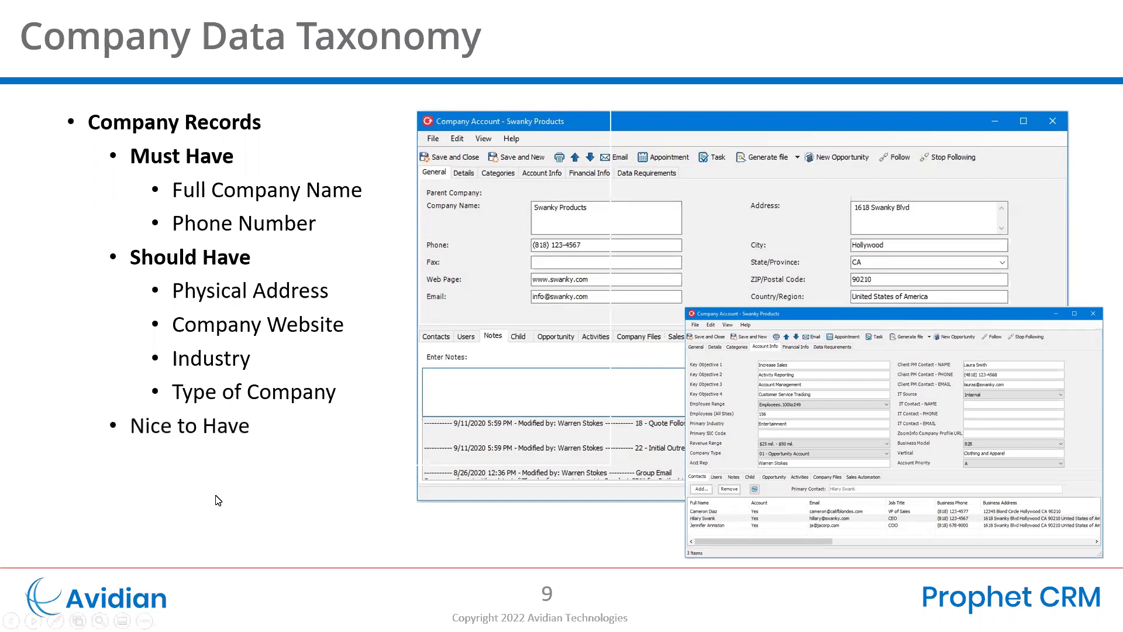
{"action": "left_click", "coordinate": [217, 500]}
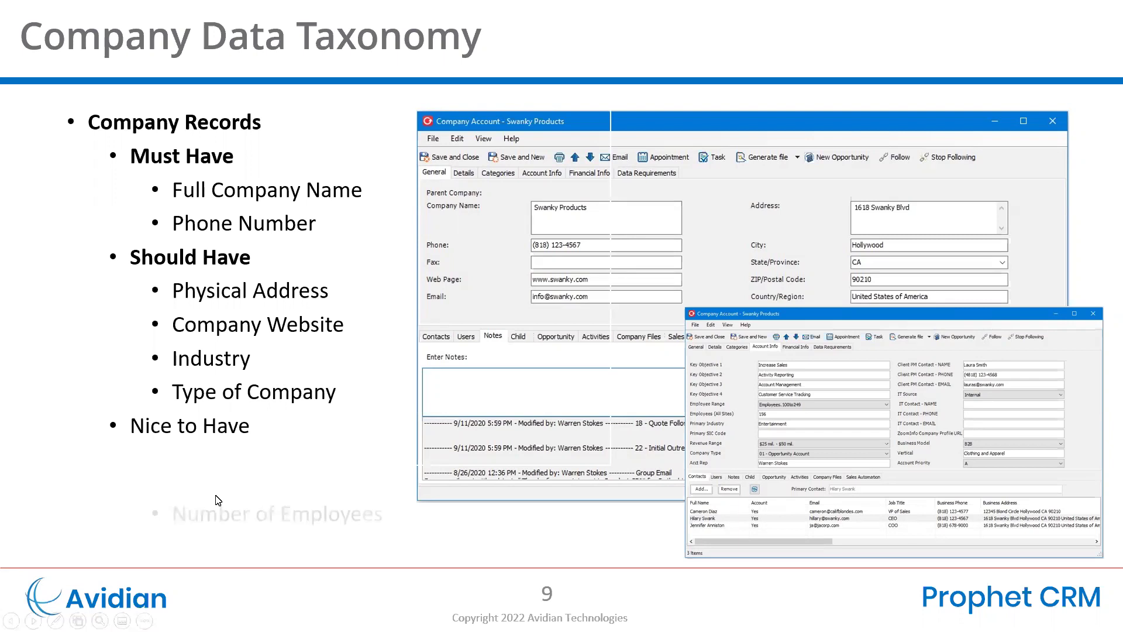
{"action": "left_click", "coordinate": [227, 527]}
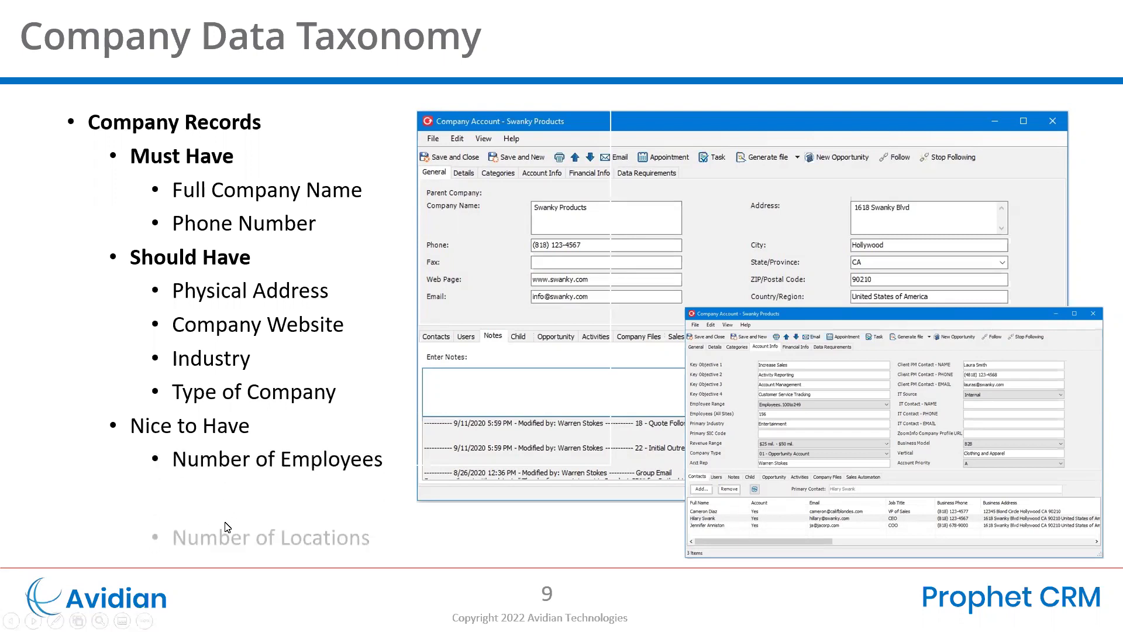
{"action": "left_click", "coordinate": [383, 538]}
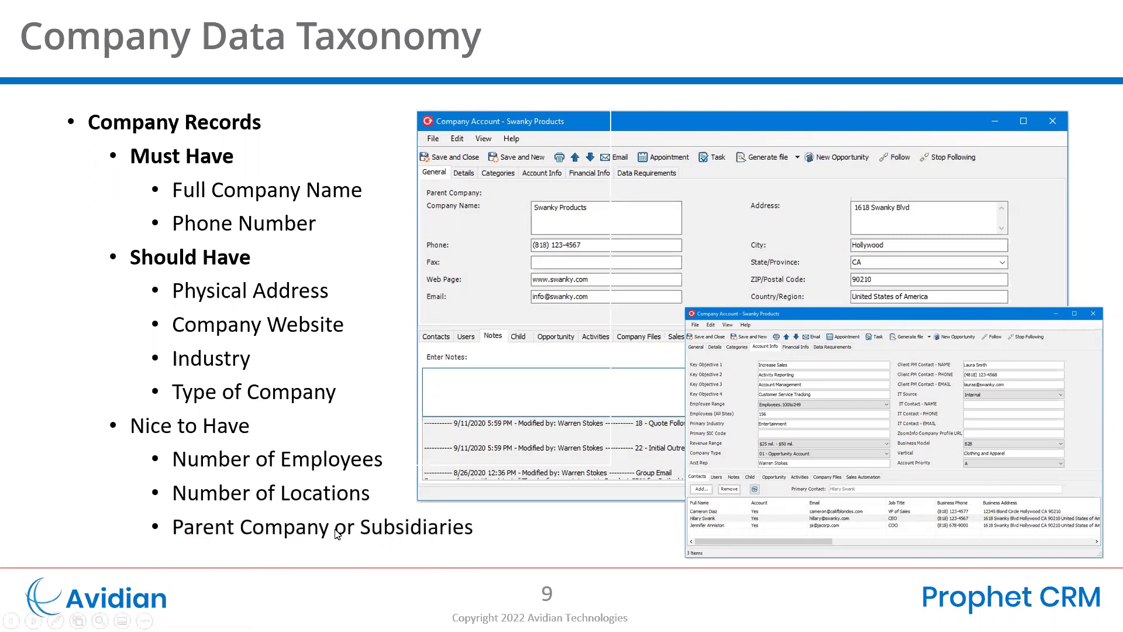
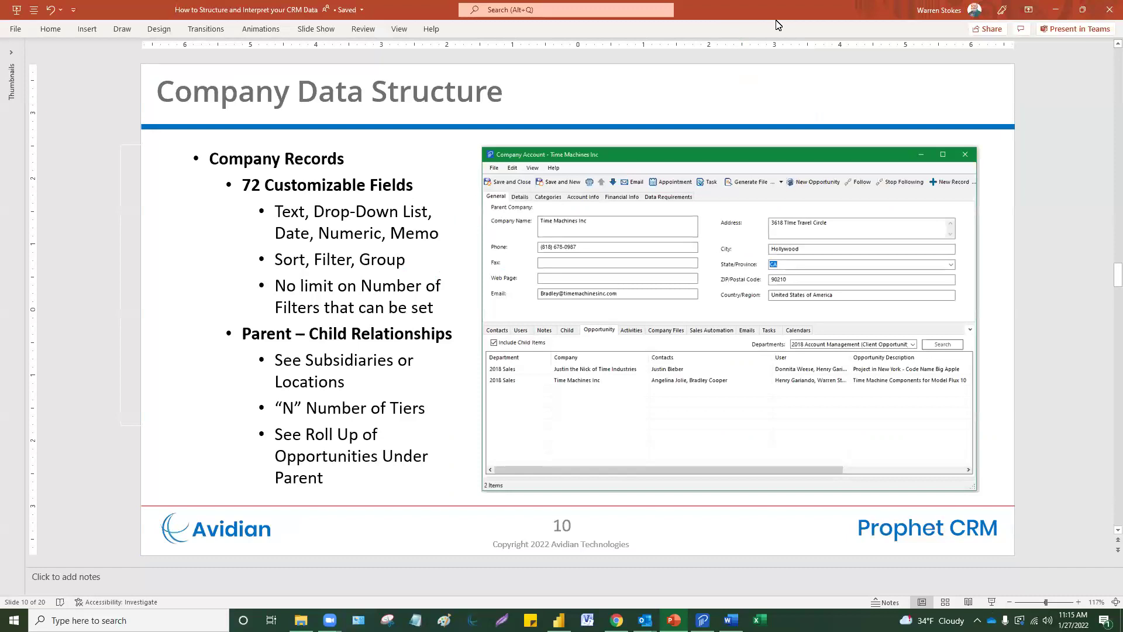
- Switch to Outlook's Company Manager and review the saved company views and the columns of the 07 - Hollywood Accounts view
{"action": "left_click", "coordinate": [82, 190]}
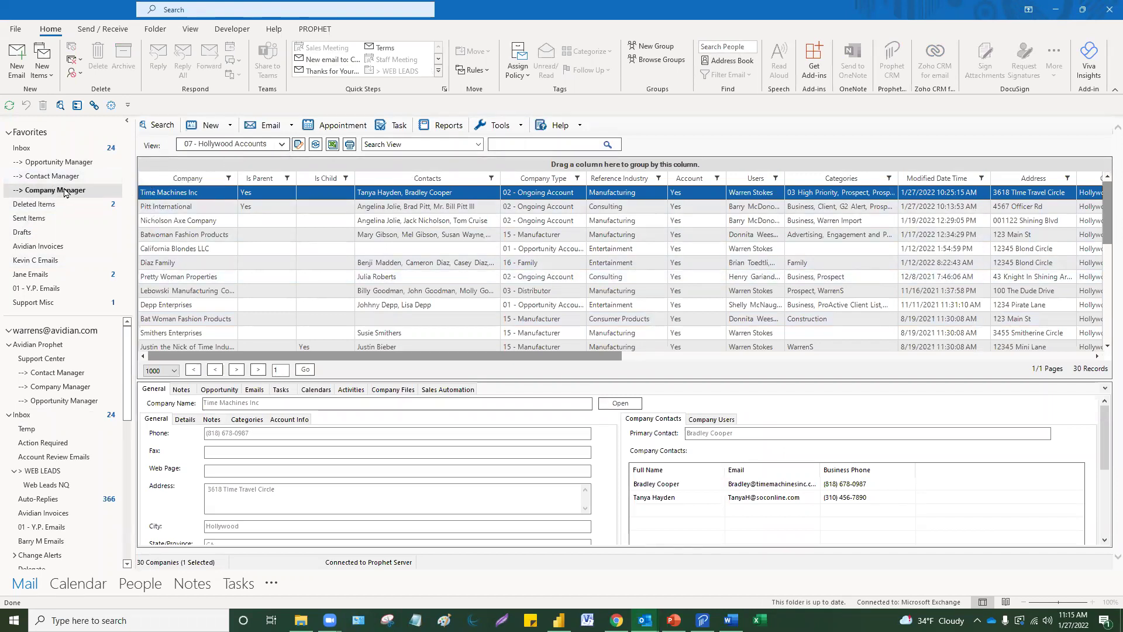
{"action": "left_click", "coordinate": [282, 144]}
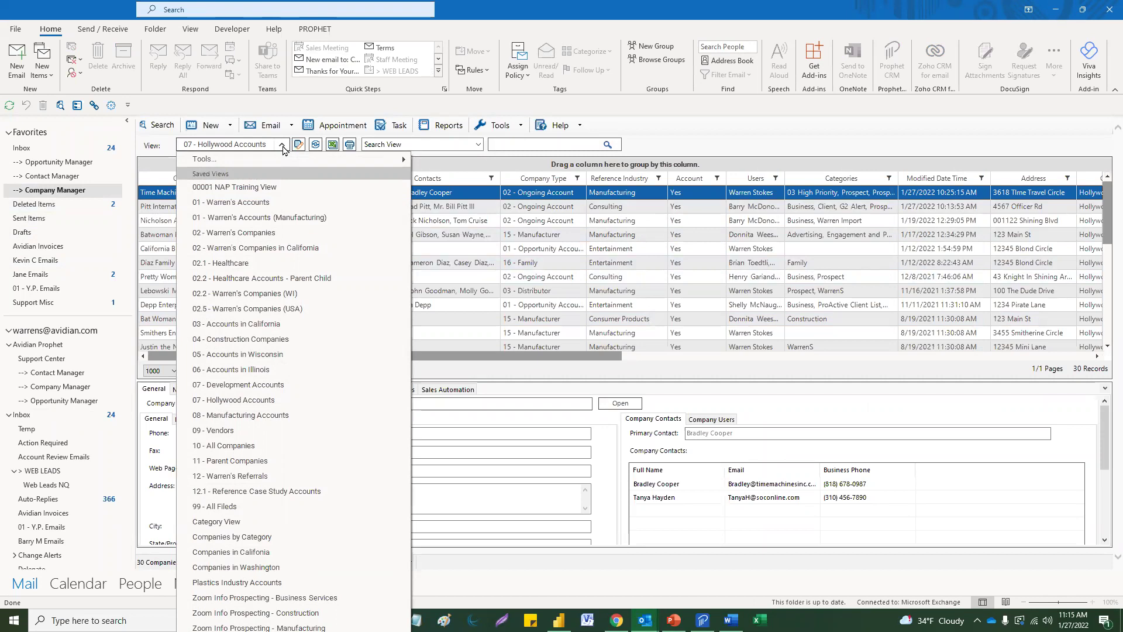
{"action": "left_click", "coordinate": [282, 146]}
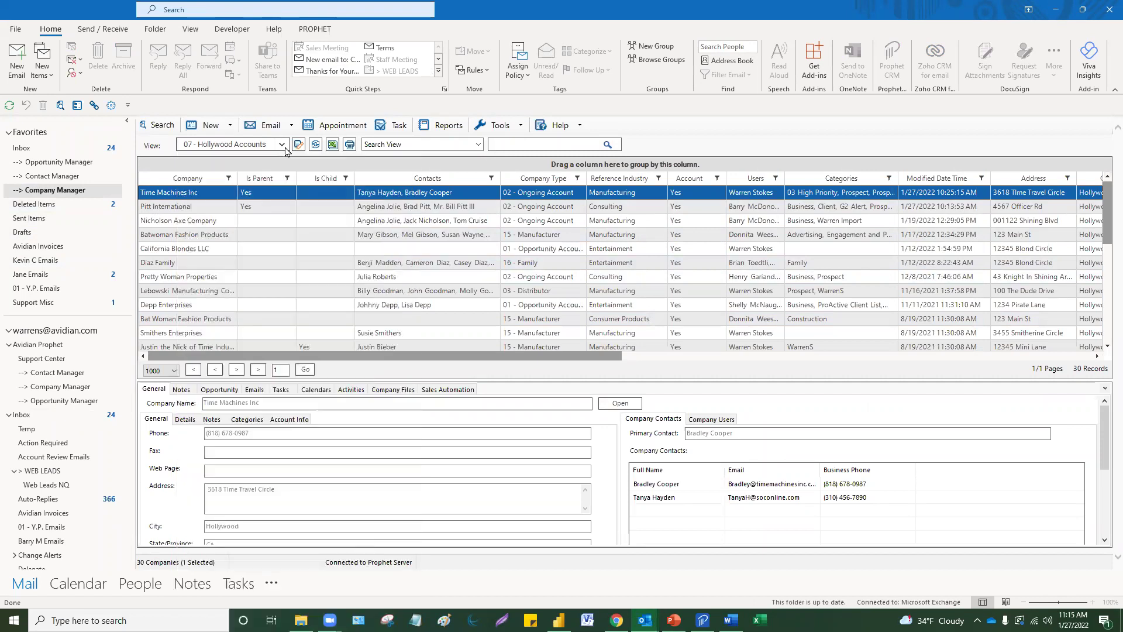
{"action": "left_click_drag", "start_coordinate": [556, 357], "coordinate": [728, 346]}
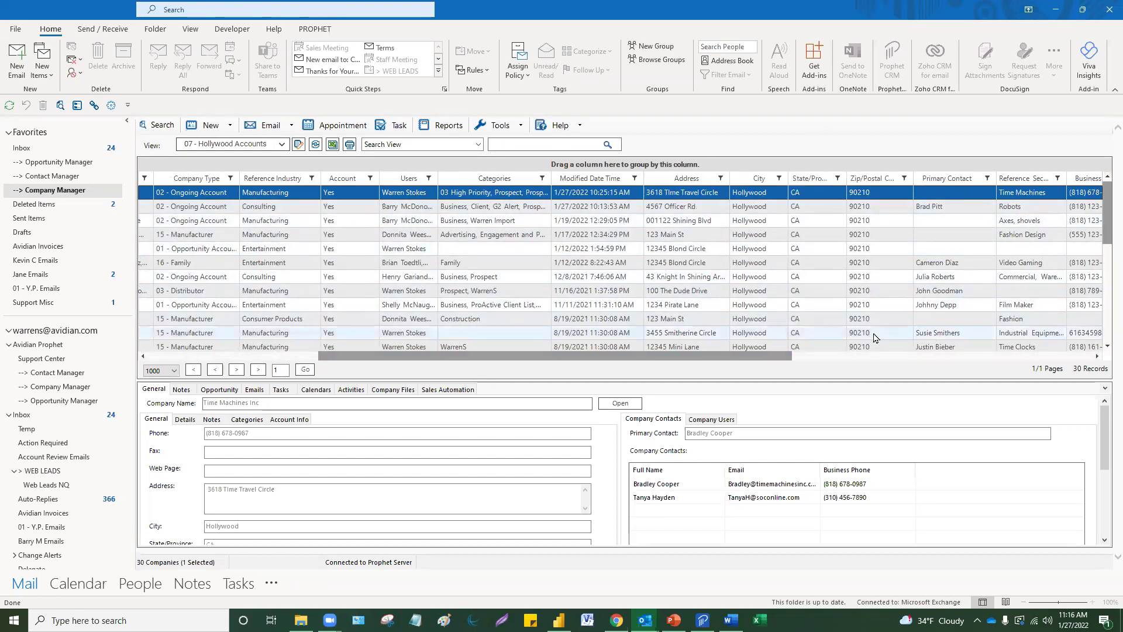
{"action": "left_click_drag", "start_coordinate": [532, 356], "coordinate": [361, 356]}
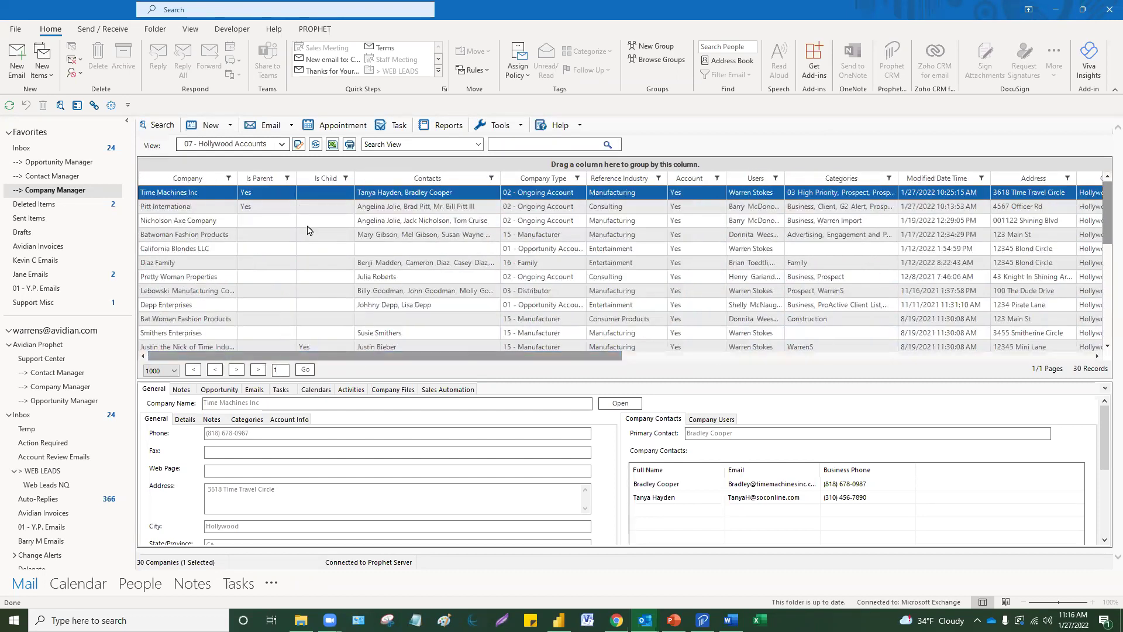
- Open the view options of the 07 - Hollywood Accounts view and review the company selection and user assignment choices
{"action": "left_click", "coordinate": [298, 144]}
{"action": "left_click", "coordinate": [298, 144]}
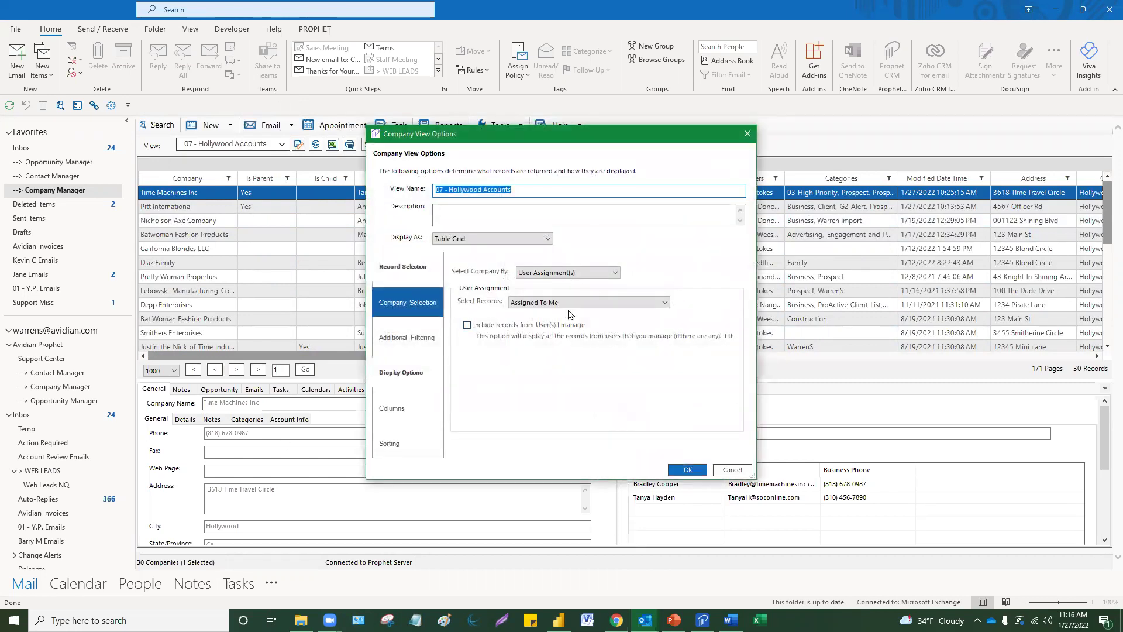
{"action": "left_click", "coordinate": [534, 193]}
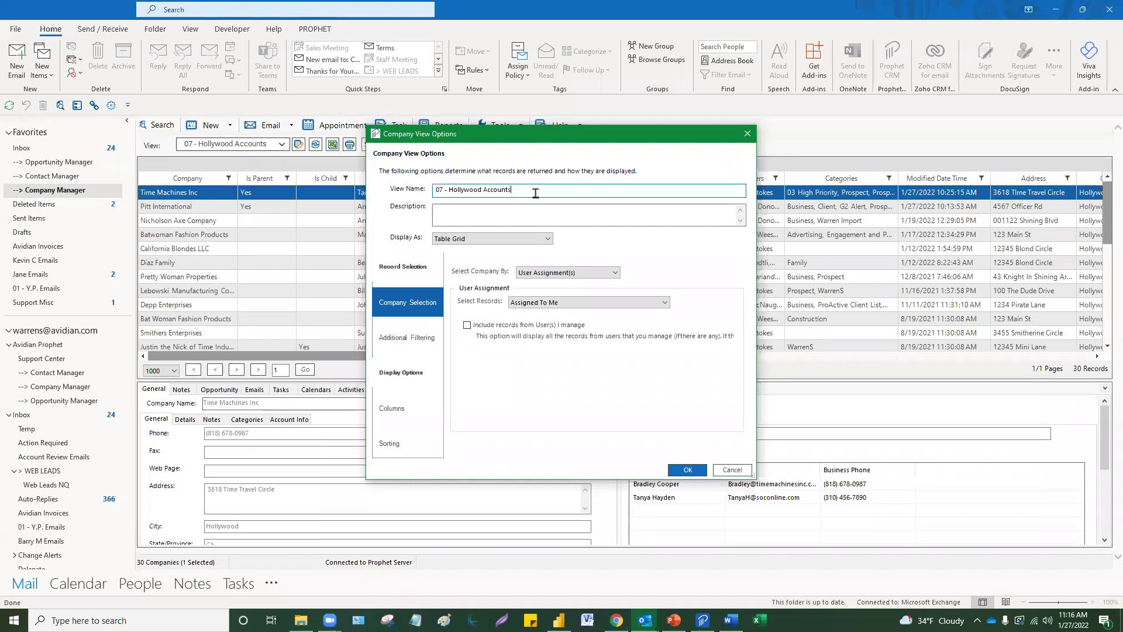
{"action": "left_click", "coordinate": [589, 274]}
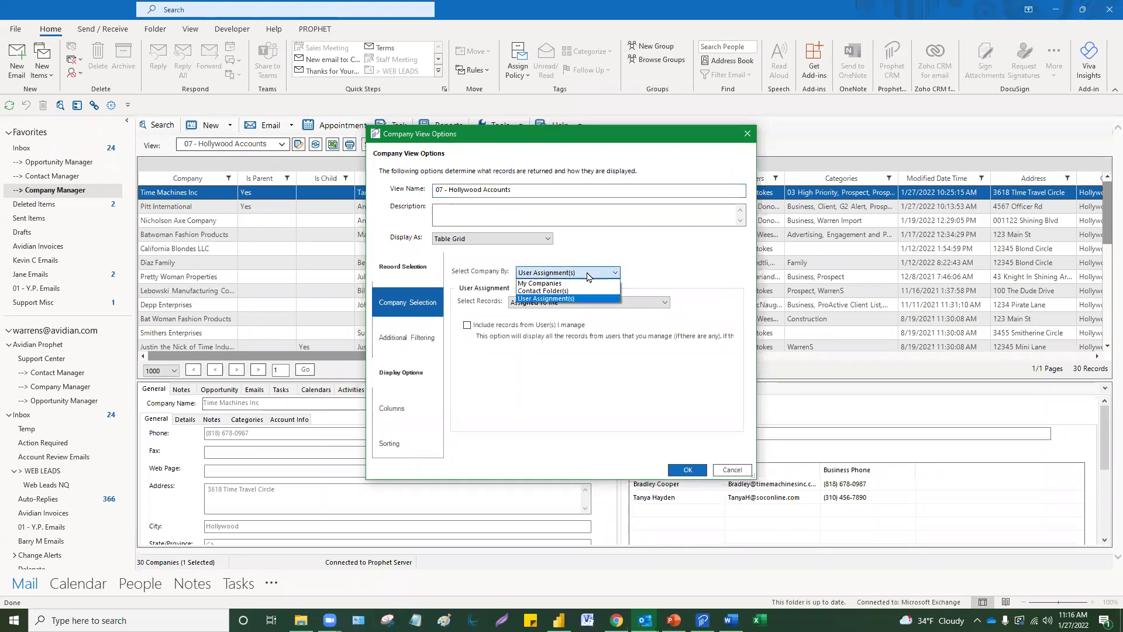
{"action": "left_click", "coordinate": [589, 274]}
{"action": "left_click", "coordinate": [594, 305]}
{"action": "left_click", "coordinate": [594, 307]}
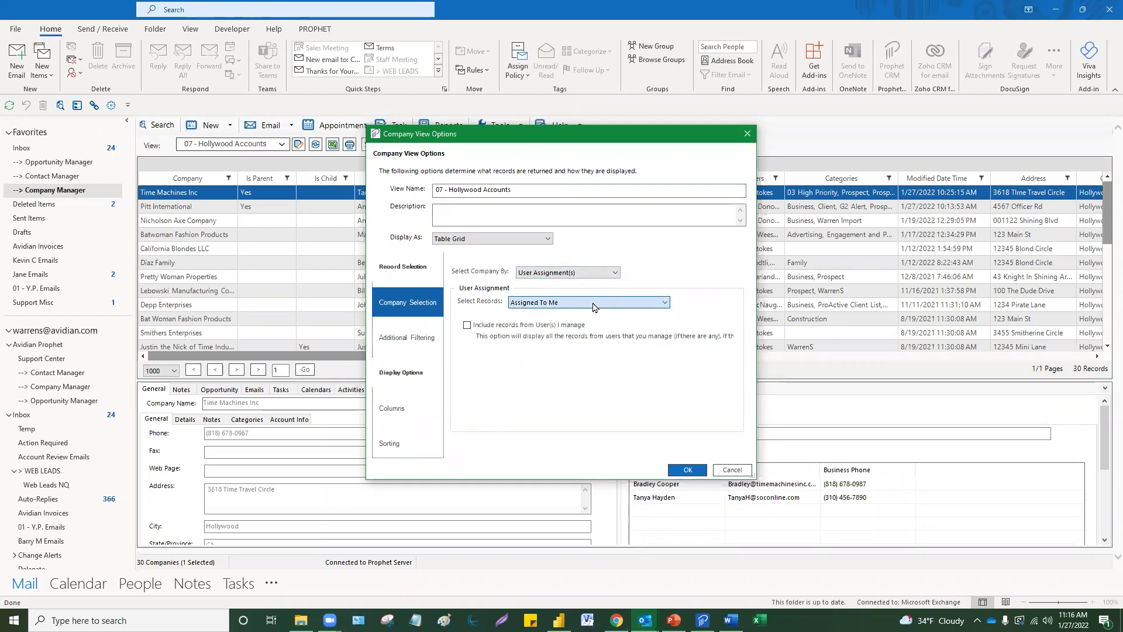
- Review the view's additional filters, its sorting settings and the available match conditions for the filters
{"action": "left_click", "coordinate": [432, 343]}
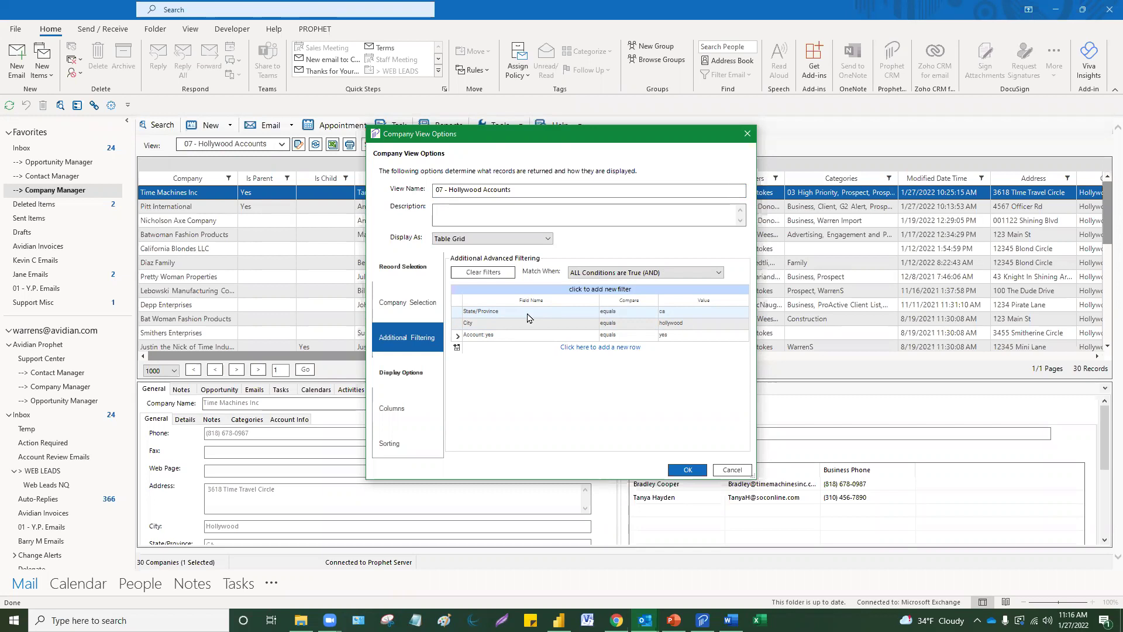
{"action": "left_click", "coordinate": [405, 447]}
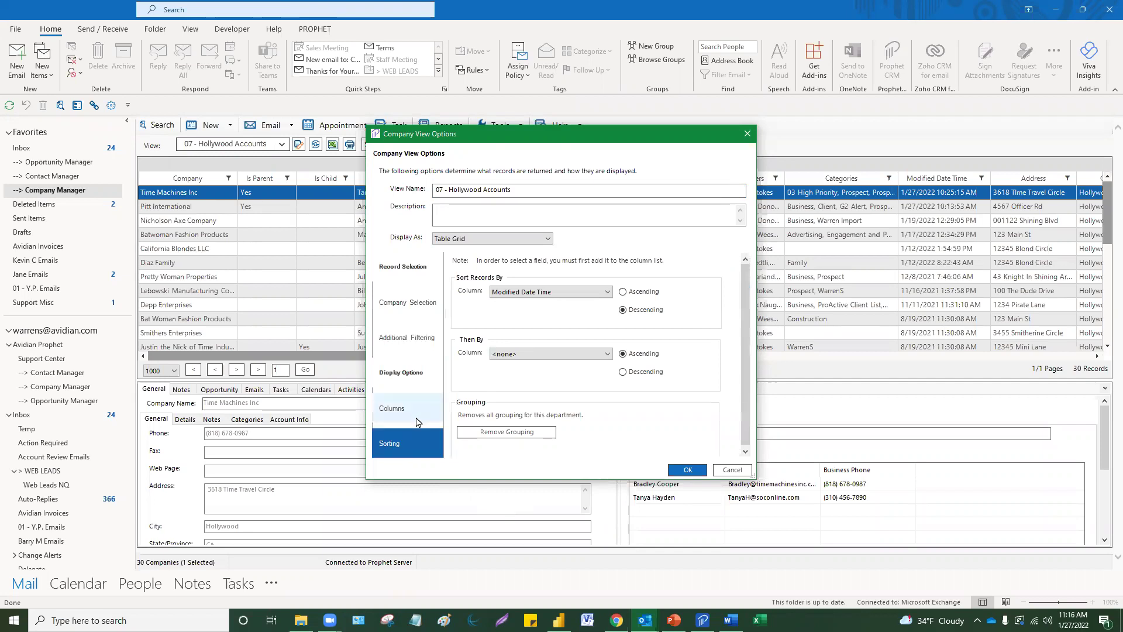
{"action": "left_click", "coordinate": [424, 337]}
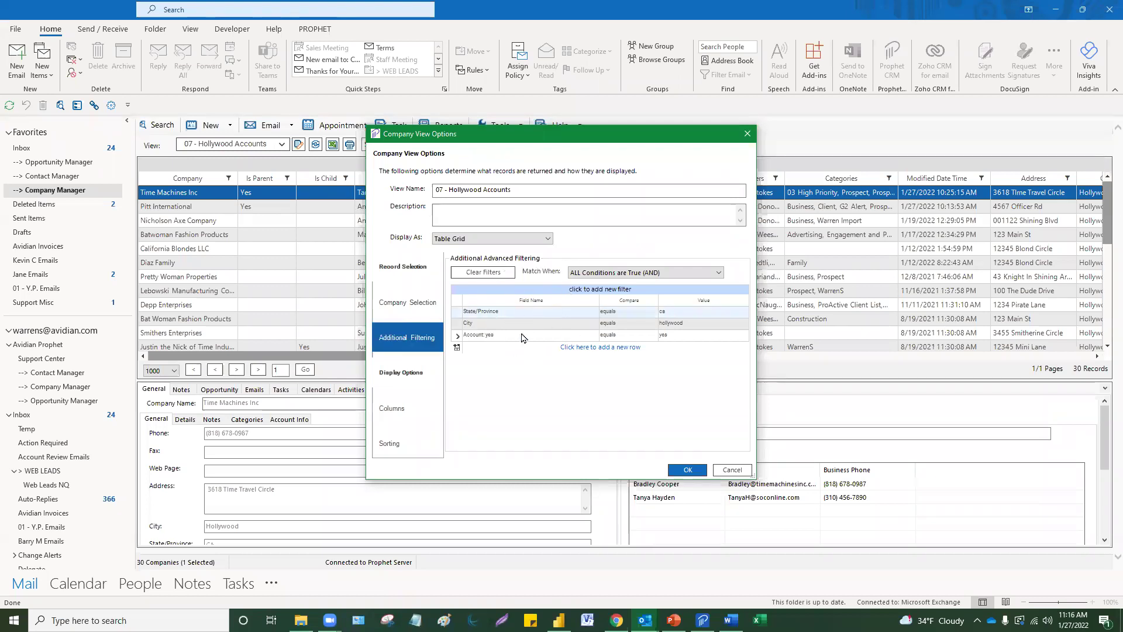
{"action": "left_click", "coordinate": [619, 276]}
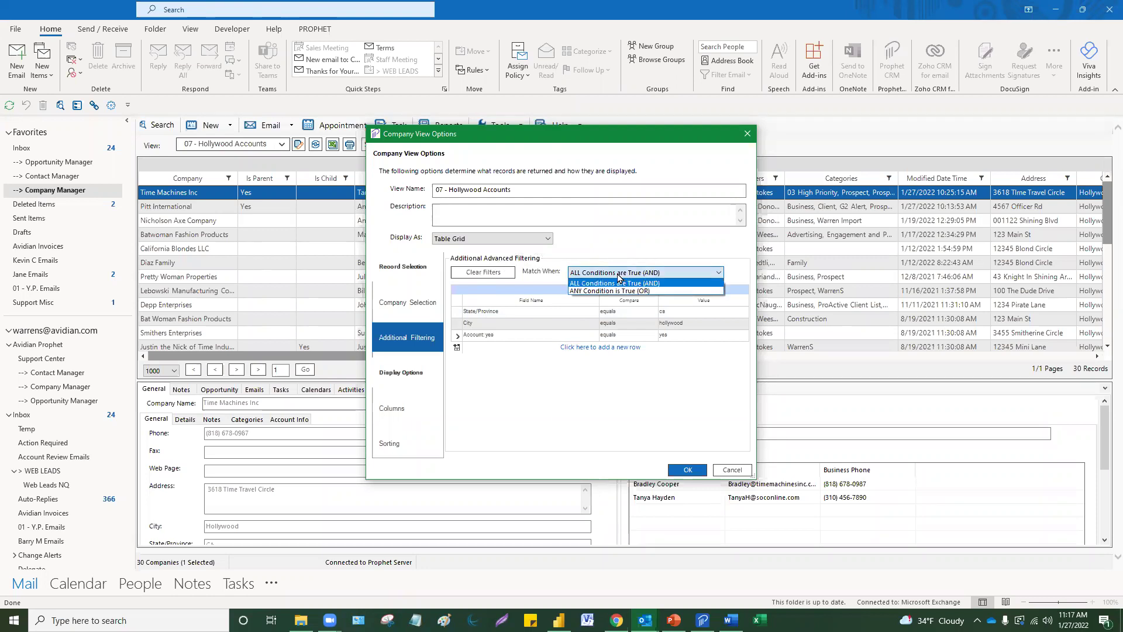
{"action": "left_click", "coordinate": [618, 275]}
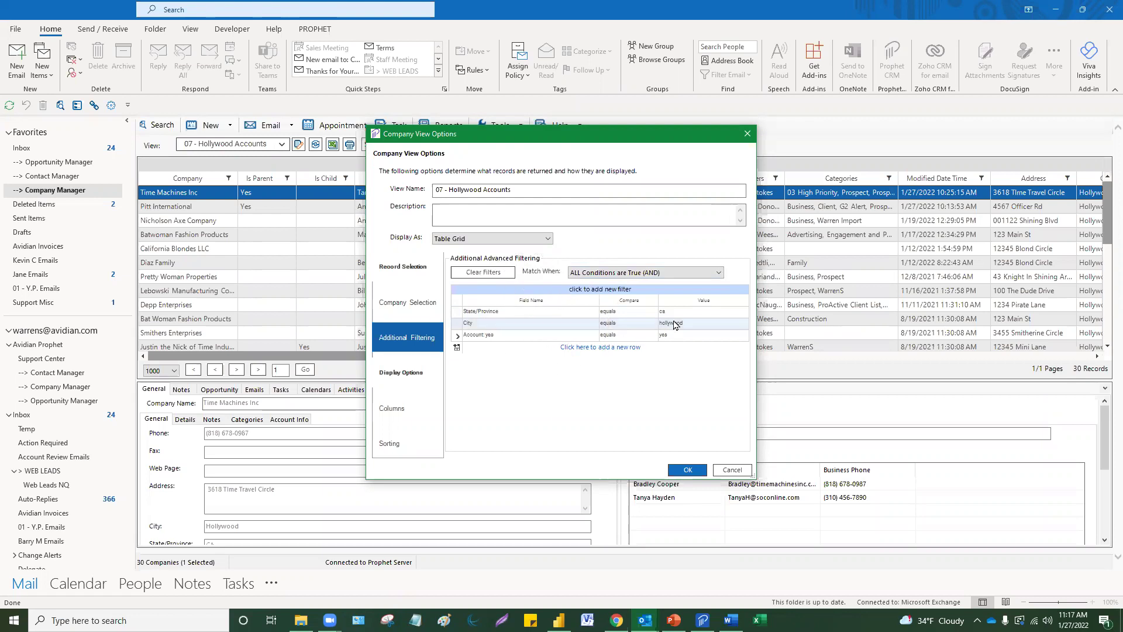
- Try to add a new filter row on the Zip/Postal Code field to the view's additional filtering
{"action": "left_click", "coordinate": [546, 343]}
{"action": "left_click", "coordinate": [681, 339]}
{"action": "left_click", "coordinate": [485, 348]}
{"action": "type", "text": "st"}
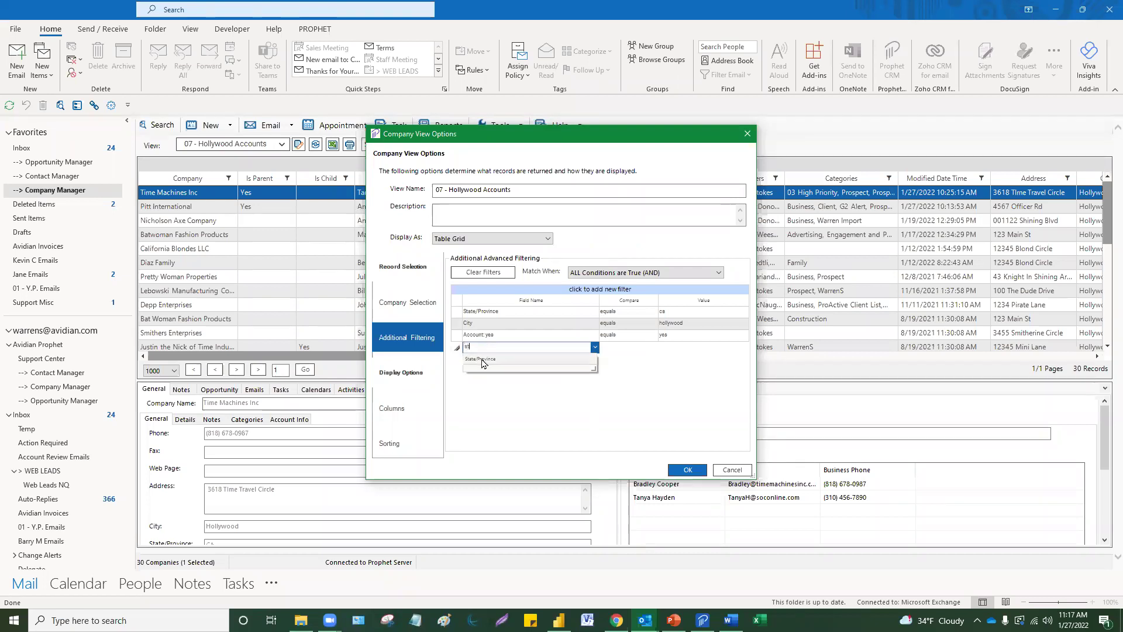
{"action": "key", "text": "BackSpace"}
{"action": "key", "text": "BackSpace"}
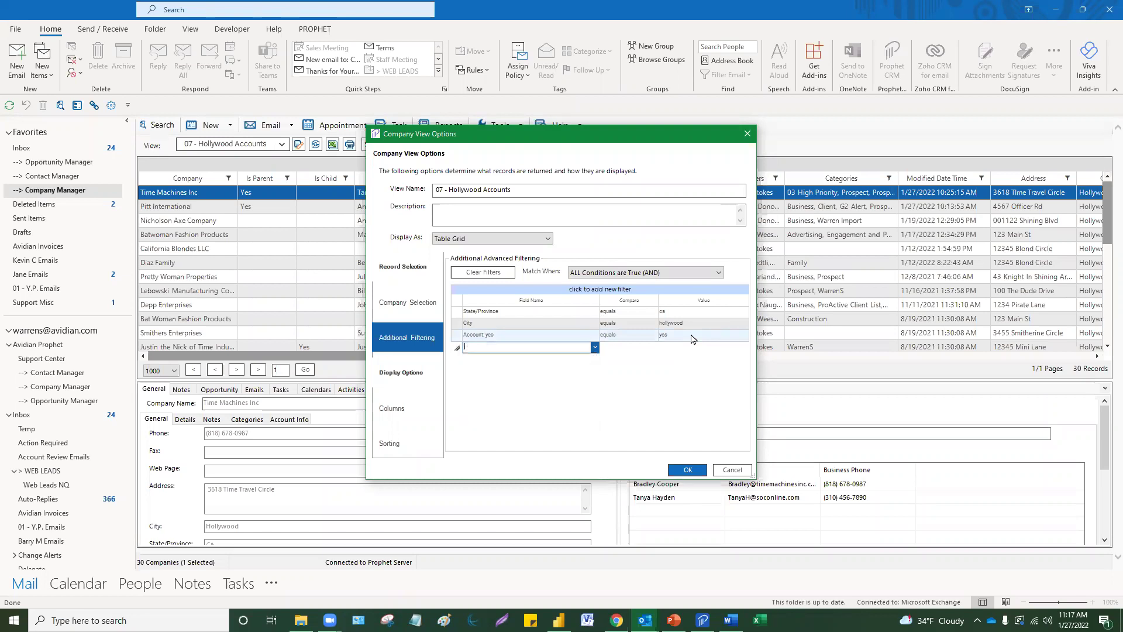
{"action": "type", "text": "pops"}
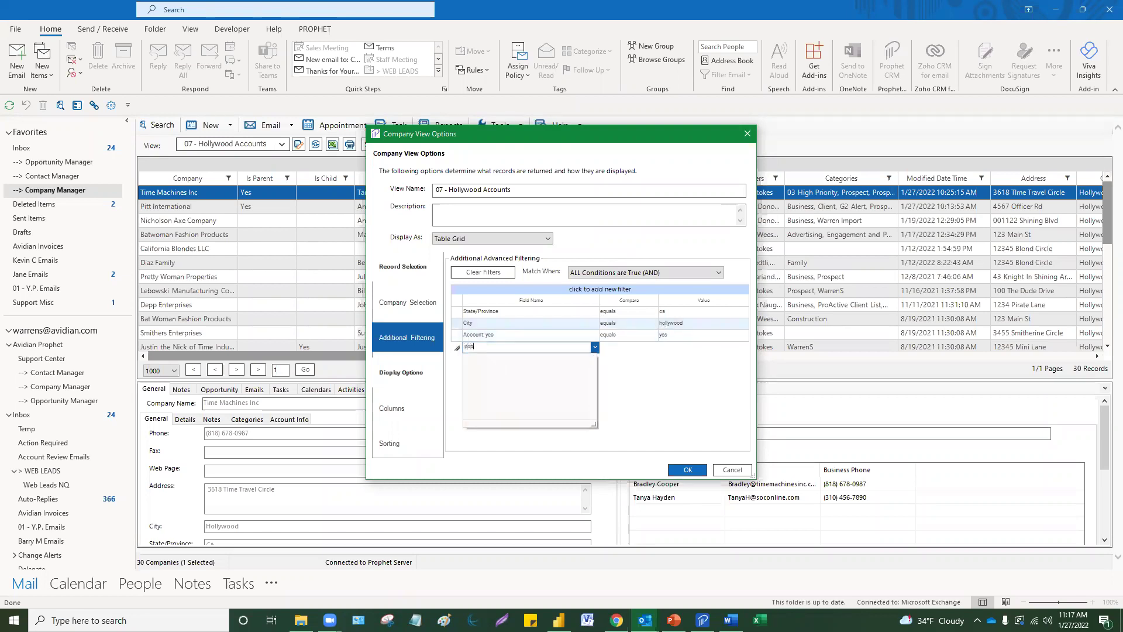
{"action": "key", "text": "BackSpace"}
{"action": "key", "text": "BackSpace"}
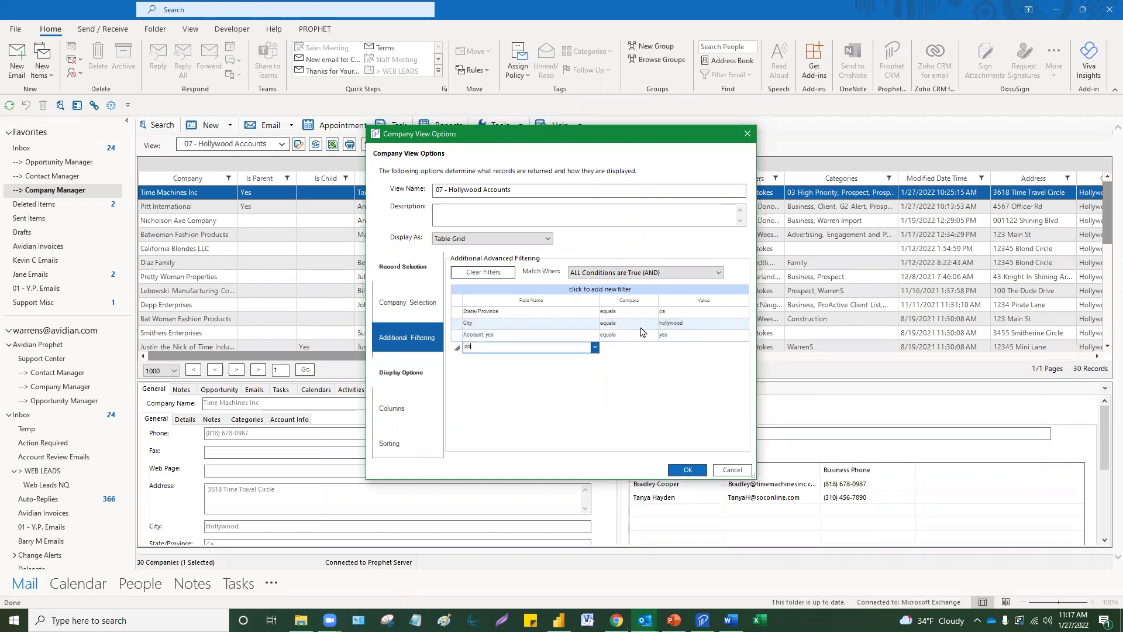
{"action": "type", "text": "s"}
{"action": "key", "text": "BackSpace"}
{"action": "key", "text": "BackSpace"}
{"action": "key", "text": "BackSpace"}
{"action": "type", "text": "zip"}
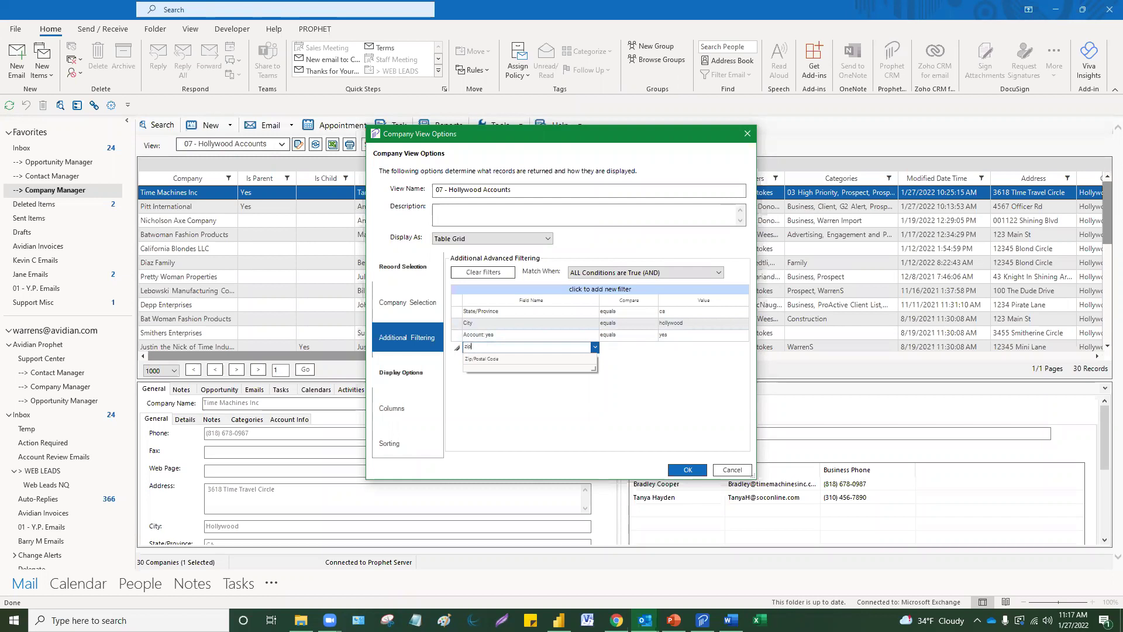
{"action": "left_click", "coordinate": [507, 360]}
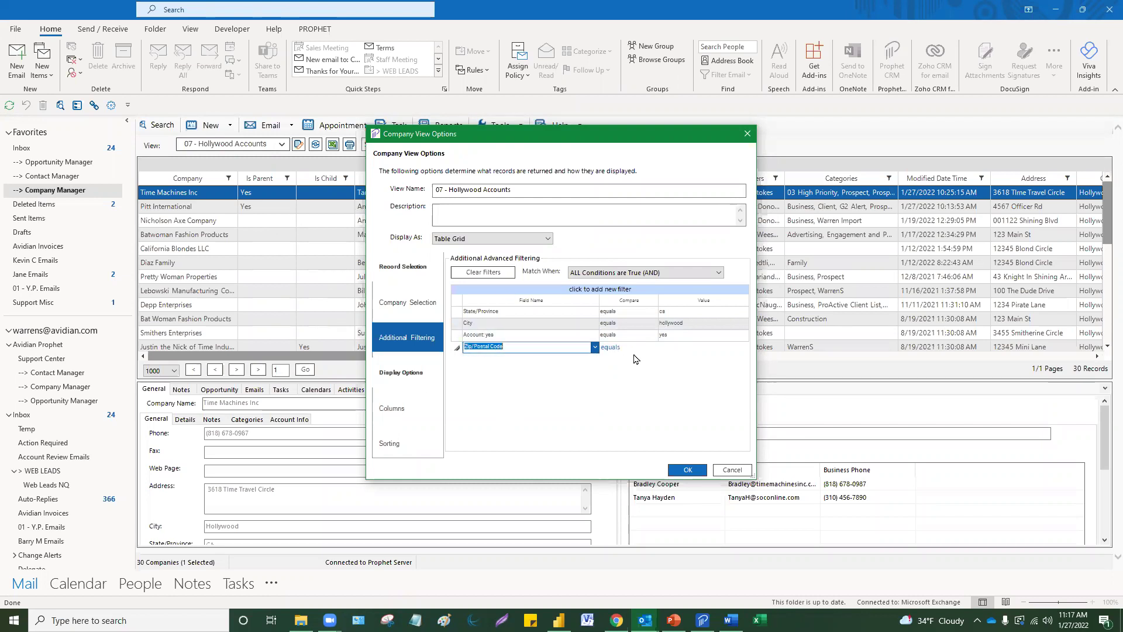
- Look through the comparison operators for the Zip/Postal Code filter, choose equals, and leave its value empty
{"action": "left_click", "coordinate": [636, 349]}
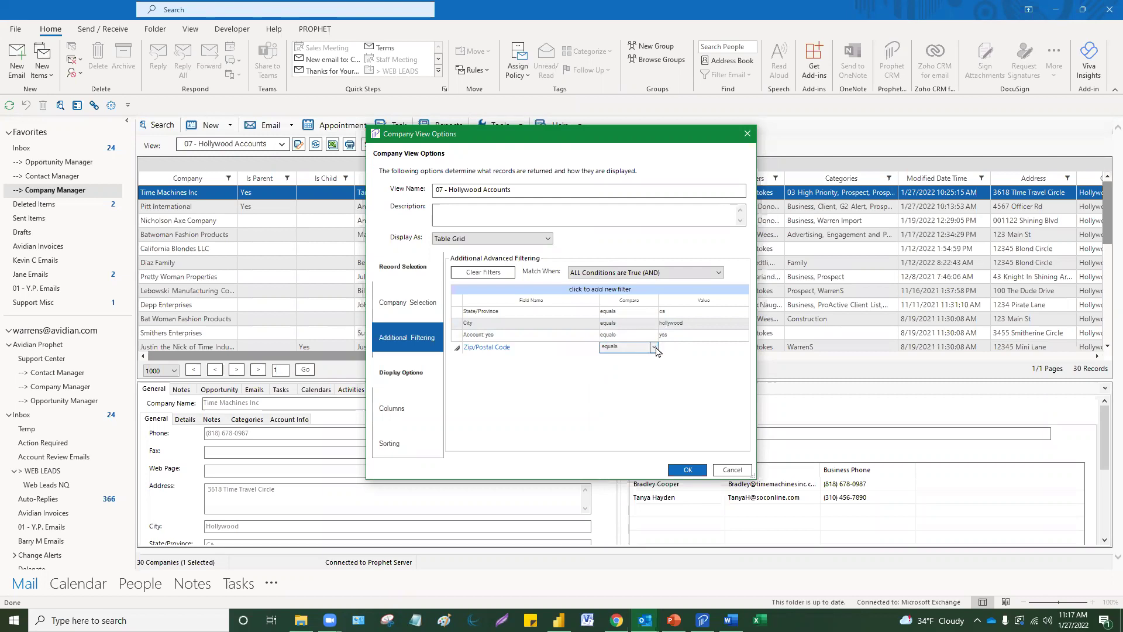
{"action": "left_click", "coordinate": [648, 349]}
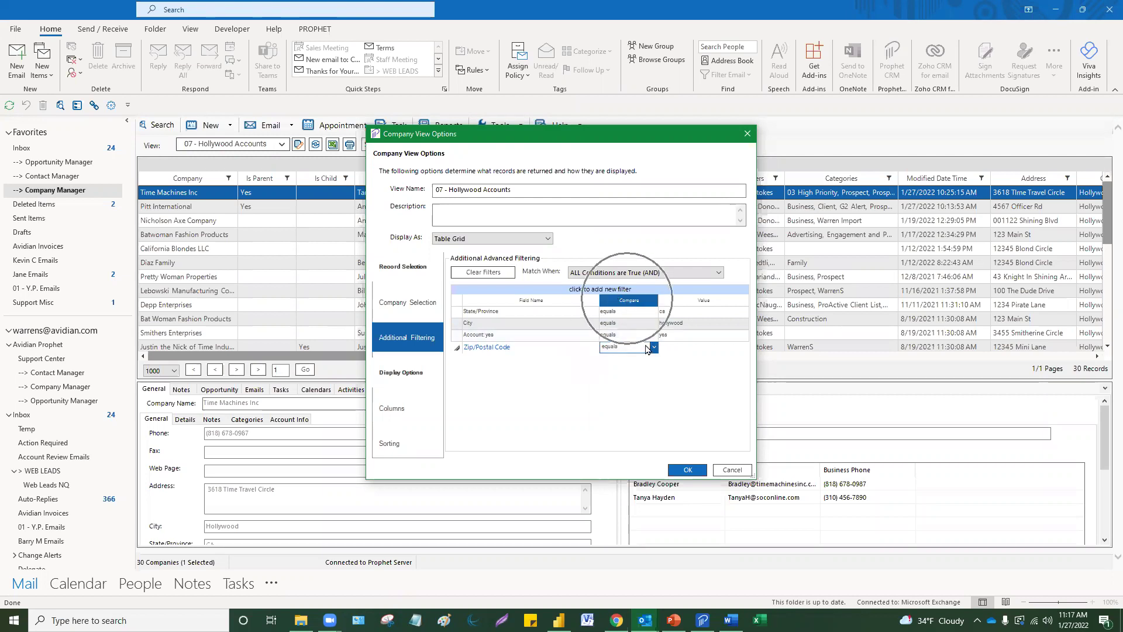
{"action": "left_click", "coordinate": [653, 347]}
{"action": "mouse_move", "coordinate": [636, 376]}
{"action": "left_mouse_down"}
{"action": "mouse_move", "coordinate": [622, 396]}
{"action": "mouse_move", "coordinate": [632, 382]}
{"action": "left_mouse_up"}
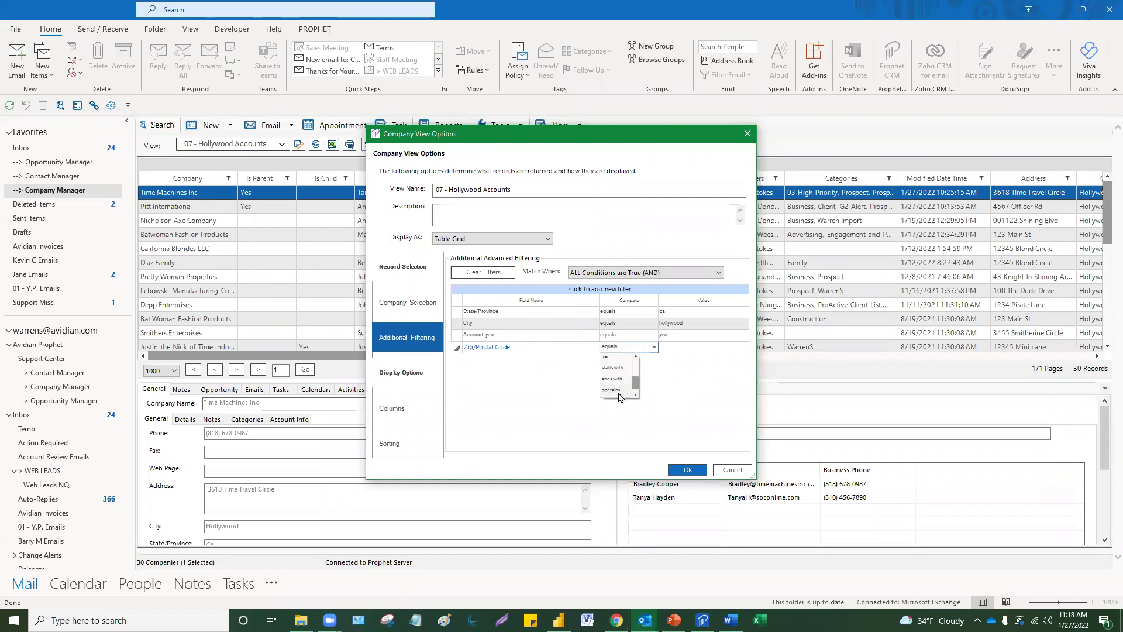
{"action": "left_click_drag", "start_coordinate": [637, 383], "coordinate": [636, 359]}
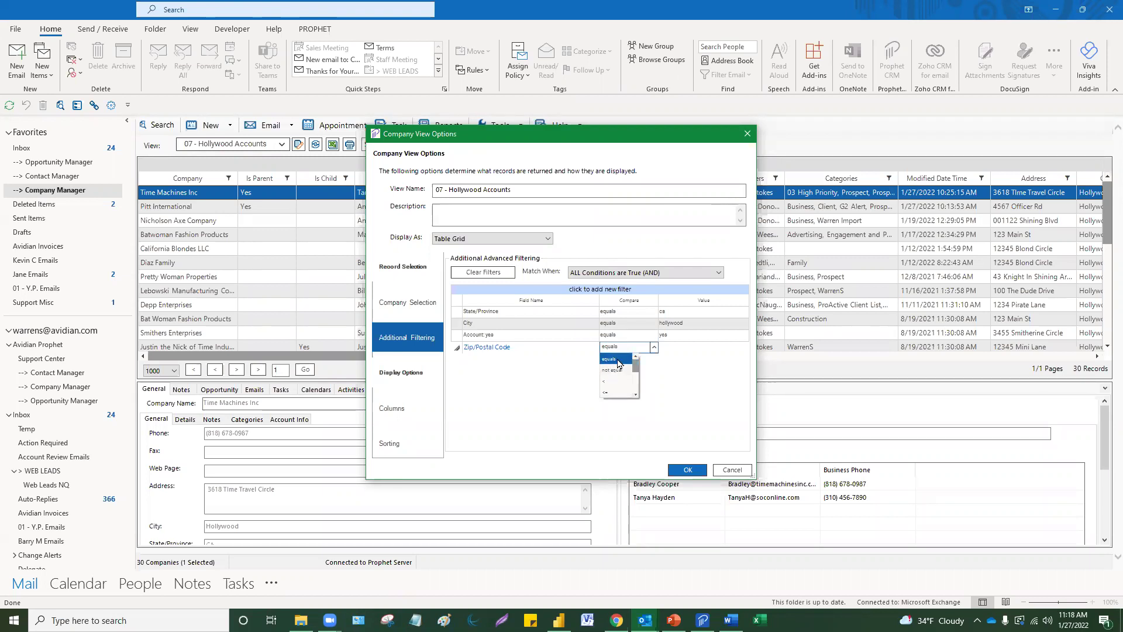
{"action": "left_click", "coordinate": [618, 360]}
{"action": "left_click", "coordinate": [677, 346]}
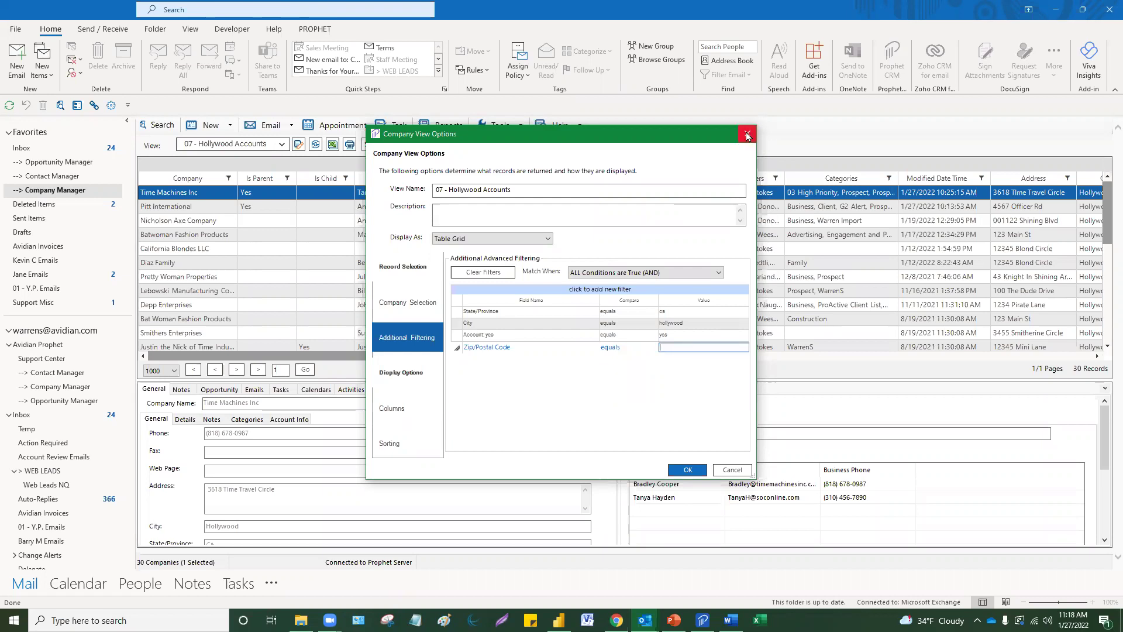
- Check the AND/OR match conditions once more and close the company view options without saving the changes
{"action": "left_click", "coordinate": [663, 275]}
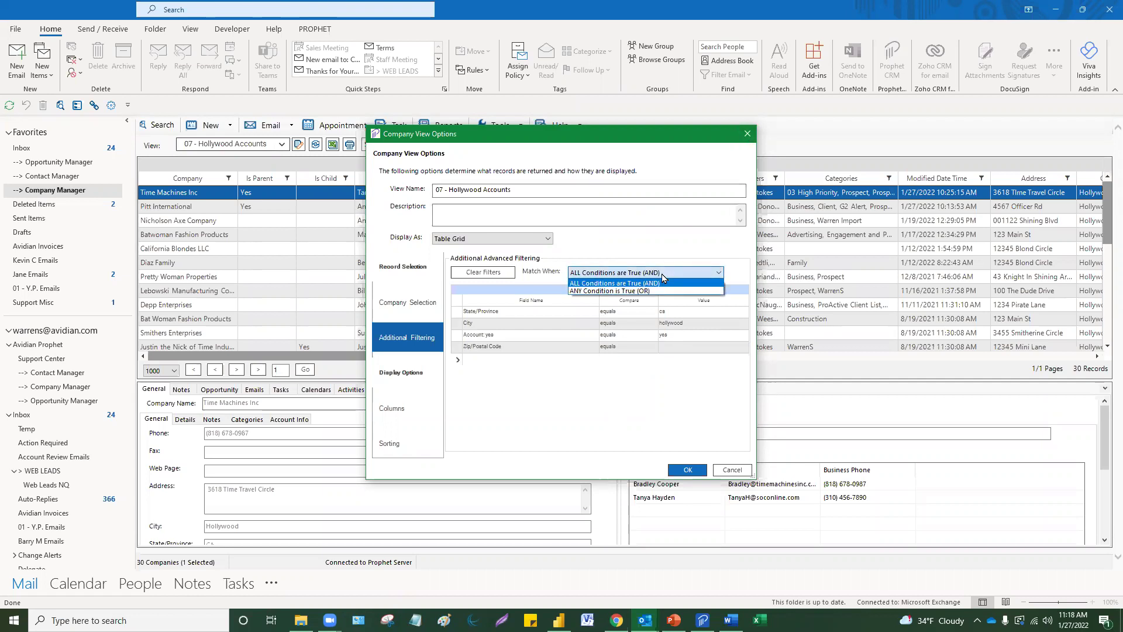
{"action": "left_click", "coordinate": [663, 278]}
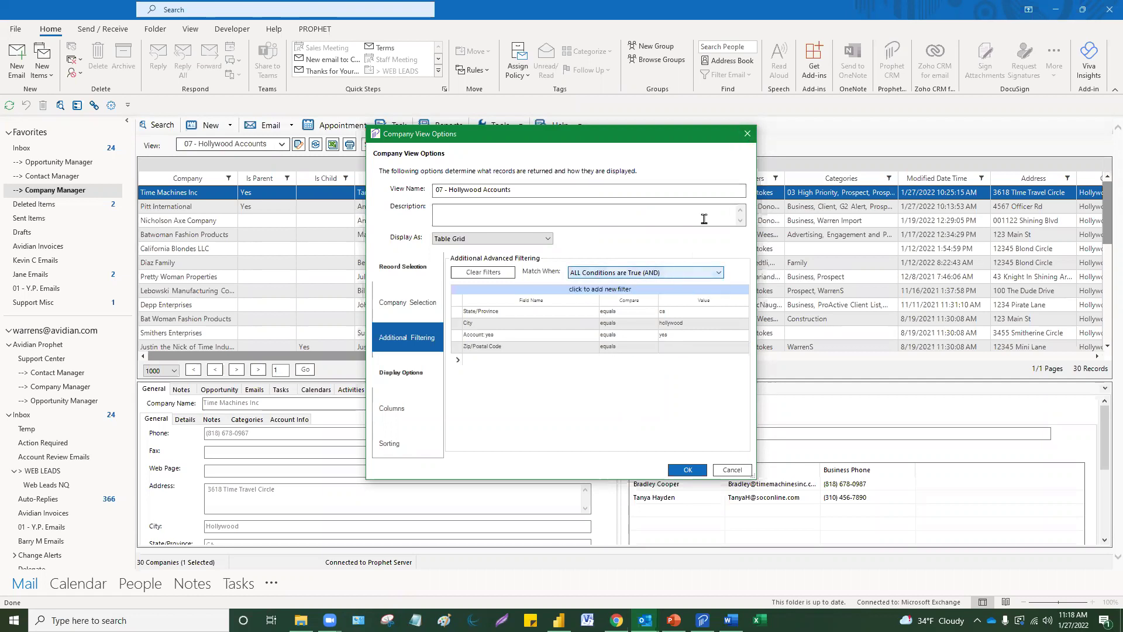
{"action": "left_click", "coordinate": [749, 136]}
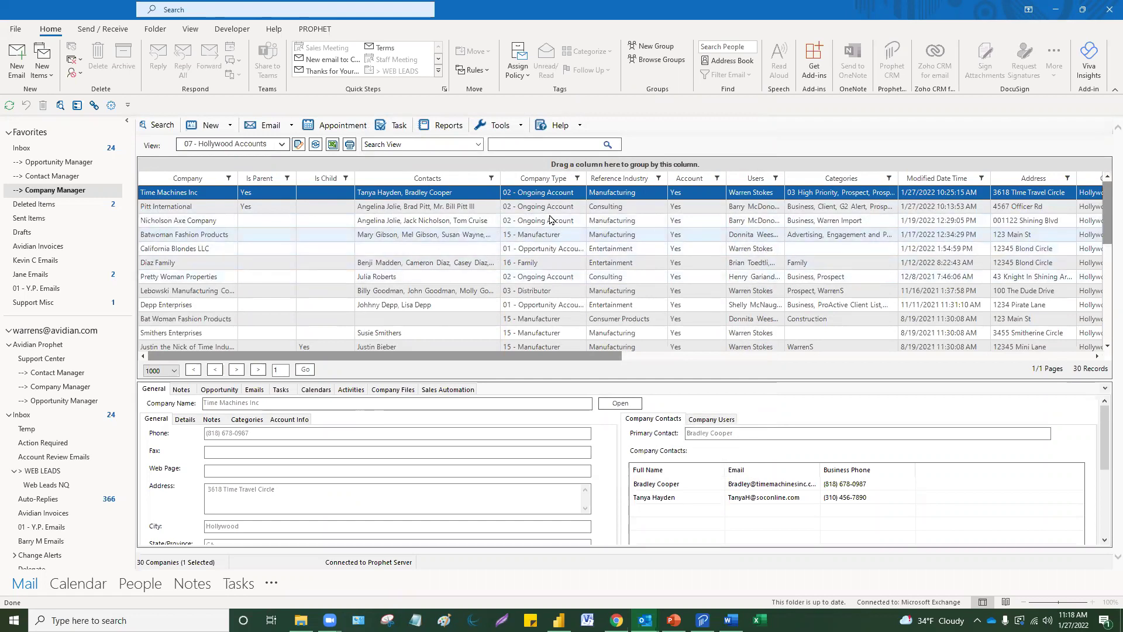
- Move the Company Type, Reference Industry and Account columns directly after Company, and place Address before Users
{"action": "left_click_drag", "start_coordinate": [555, 182], "coordinate": [355, 183]}
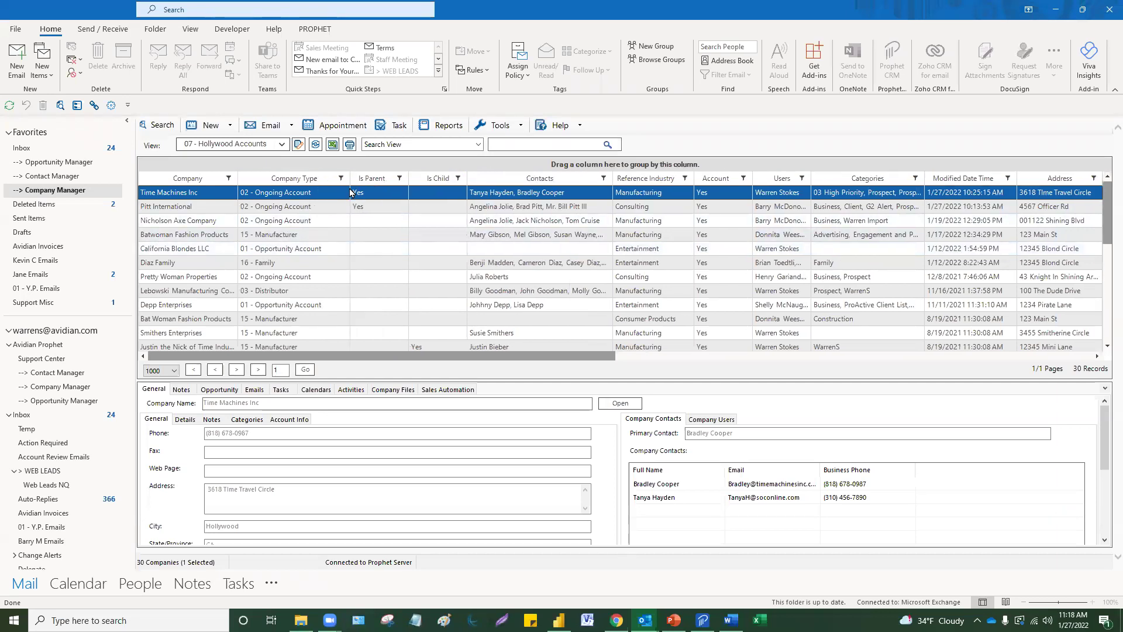
{"action": "left_click_drag", "start_coordinate": [725, 179], "coordinate": [348, 181]}
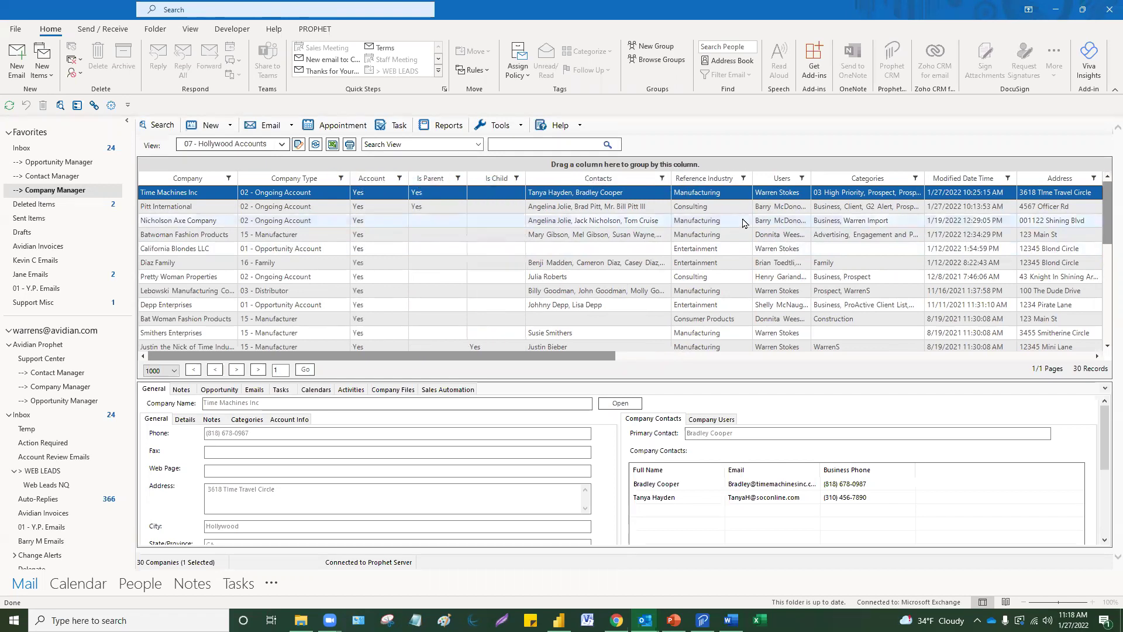
{"action": "left_click_drag", "start_coordinate": [867, 183], "coordinate": [703, 178]}
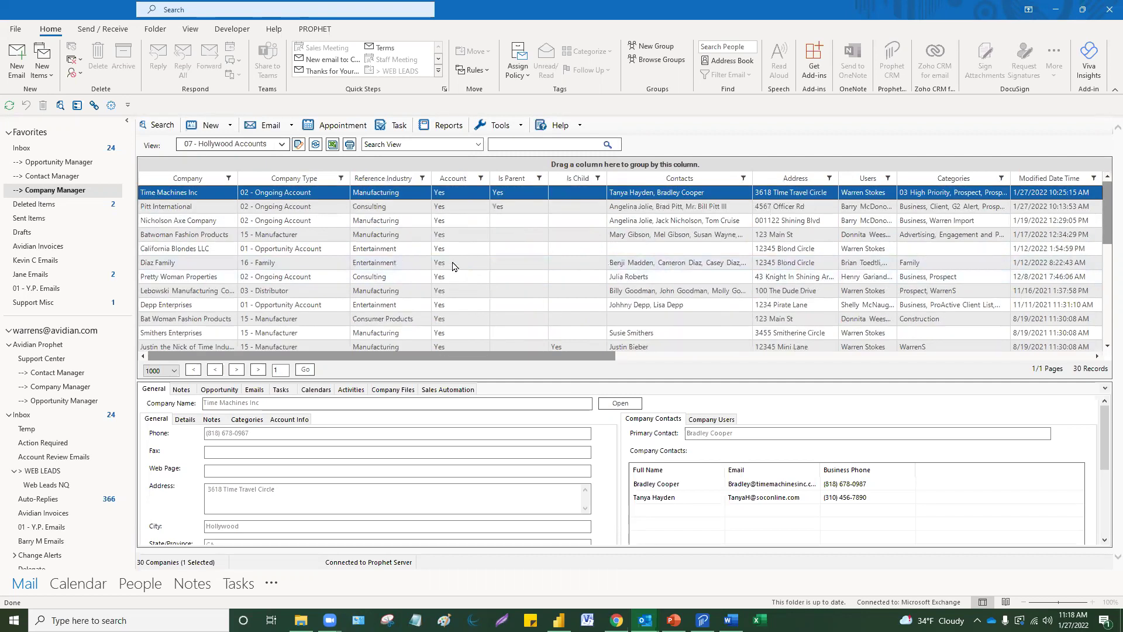
{"action": "left_click_drag", "start_coordinate": [537, 366], "coordinate": [346, 339]}
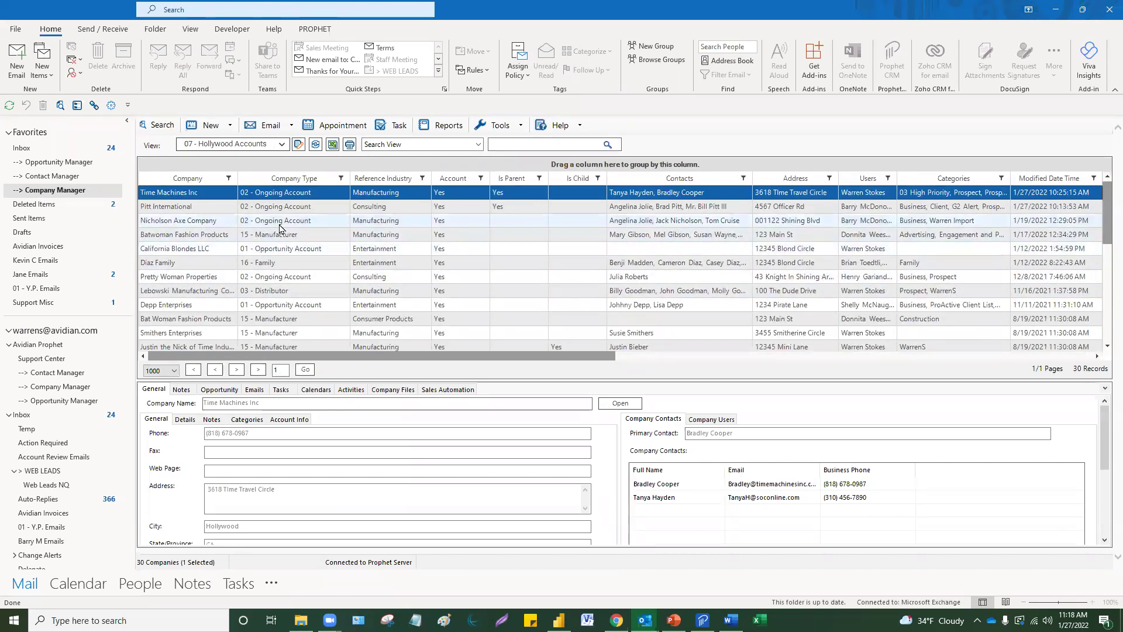
{"action": "scroll", "coordinate": [413, 228], "scroll_direction": "down", "scroll_amount": 1}
{"action": "scroll", "coordinate": [409, 291], "scroll_direction": "up", "scroll_amount": 1}
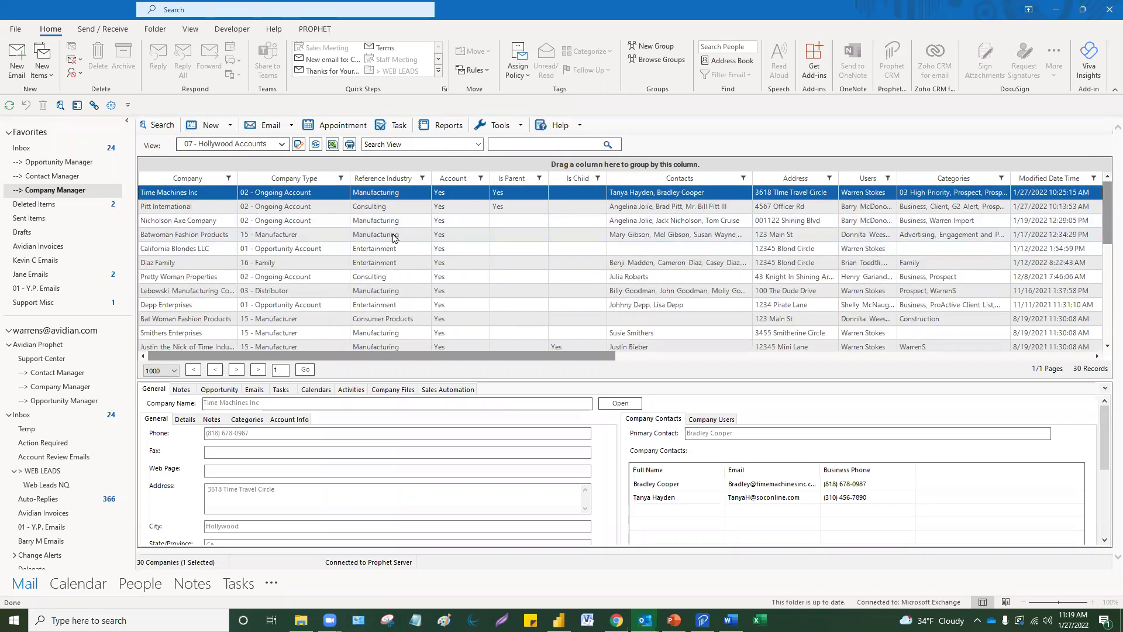
- Try to save the rearranged column order to the 07 - Hollywood Accounts view
{"action": "right_click", "coordinate": [396, 197]}
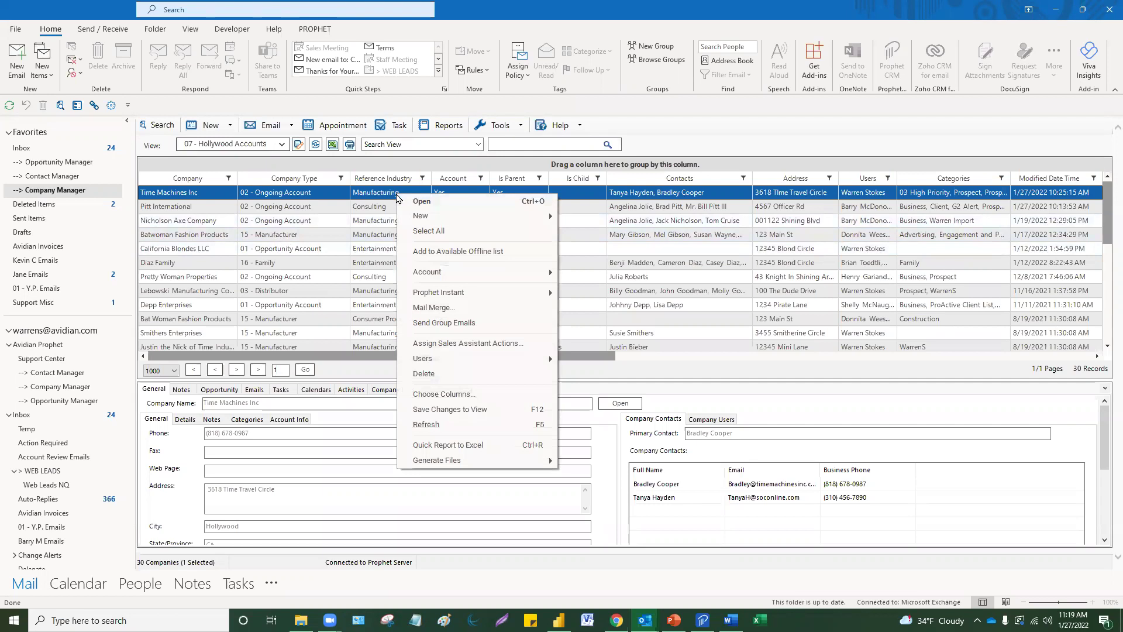
{"action": "left_click", "coordinate": [459, 409]}
{"action": "left_click", "coordinate": [328, 260]}
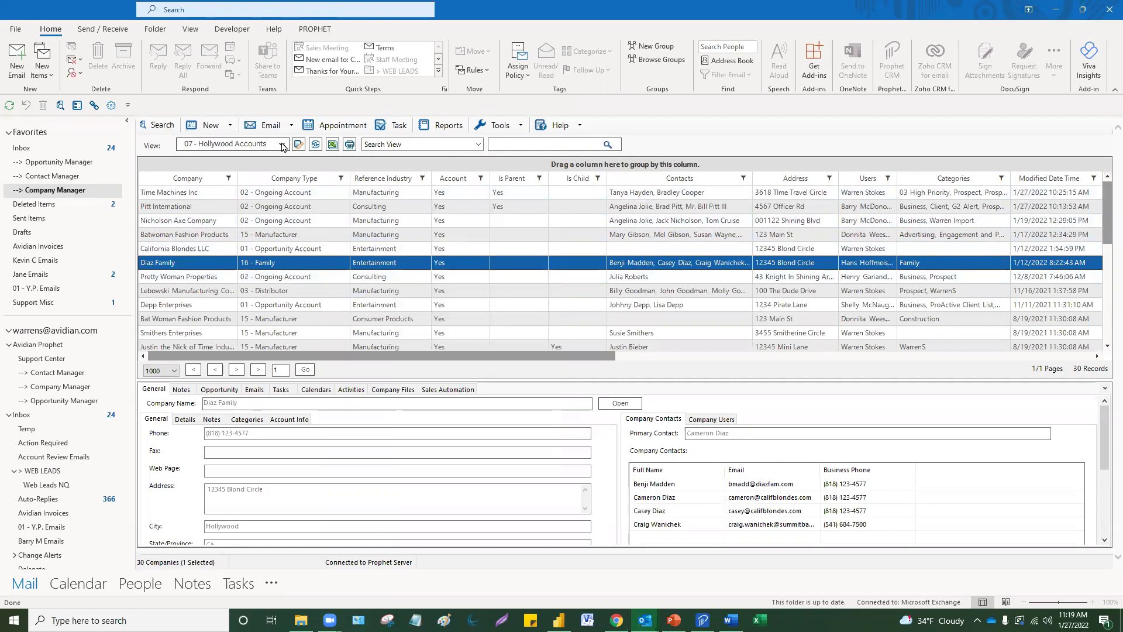
- Switch to the 02.1 - Healthcare saved view to look over its companies, and return to 07 - Hollywood Accounts
{"action": "left_click", "coordinate": [282, 145]}
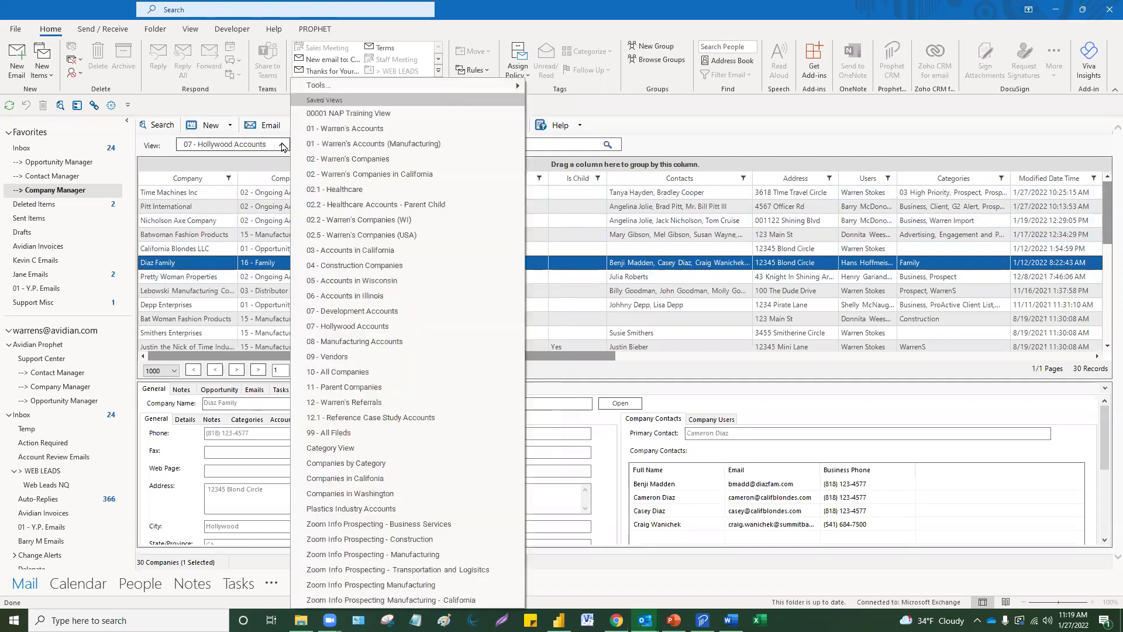
{"action": "left_click", "coordinate": [345, 190]}
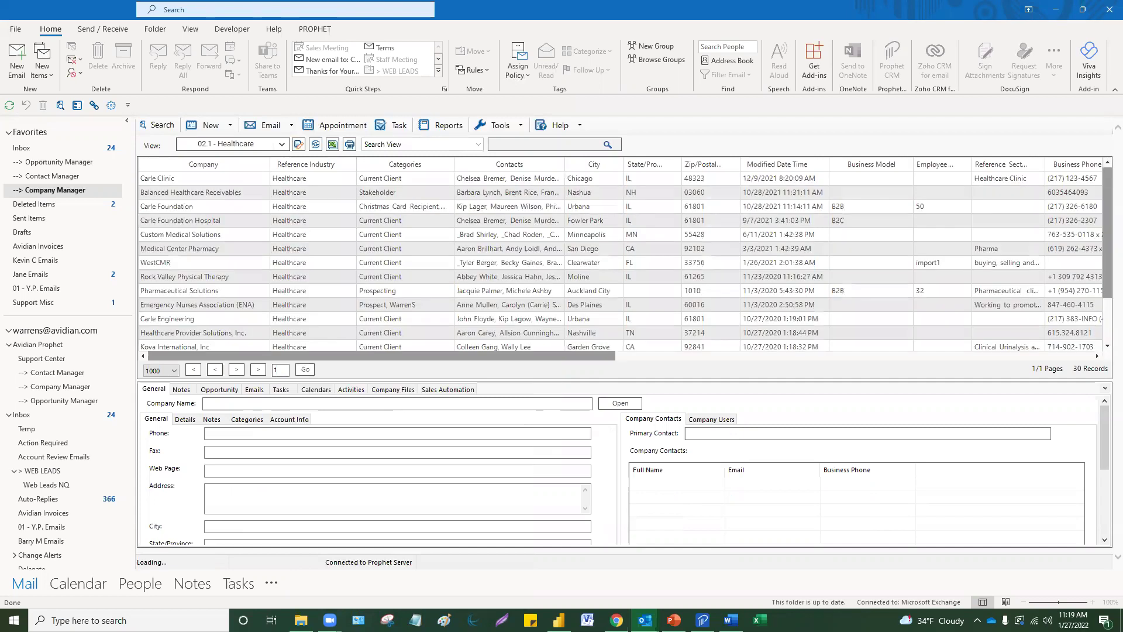
{"action": "left_click", "coordinate": [321, 179]}
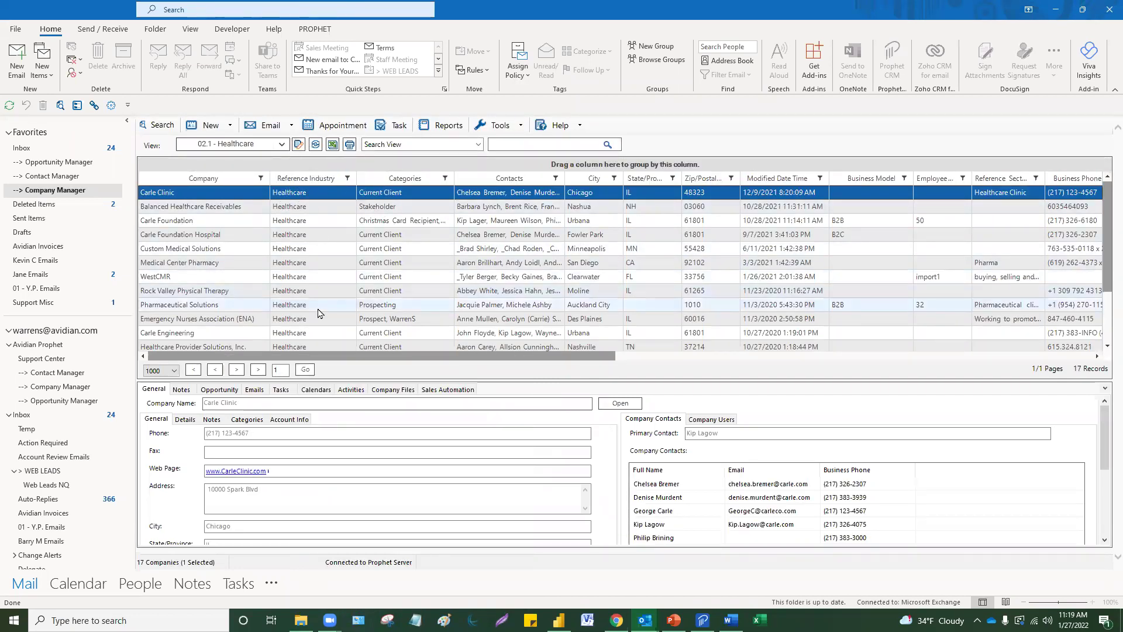
{"action": "left_click", "coordinate": [282, 145]}
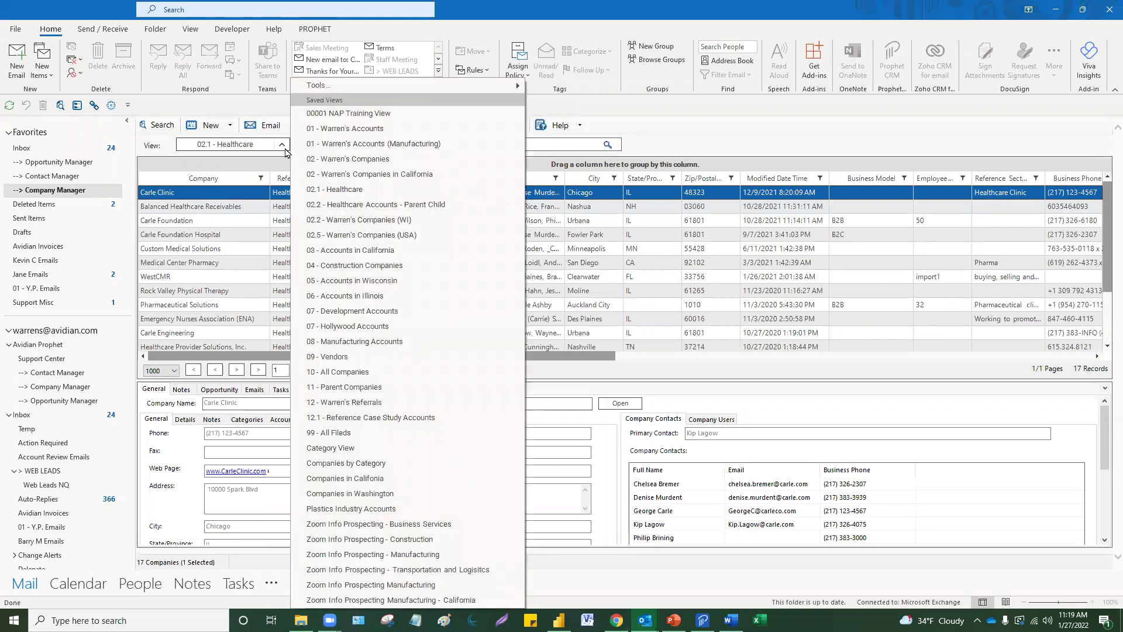
{"action": "left_click", "coordinate": [347, 327]}
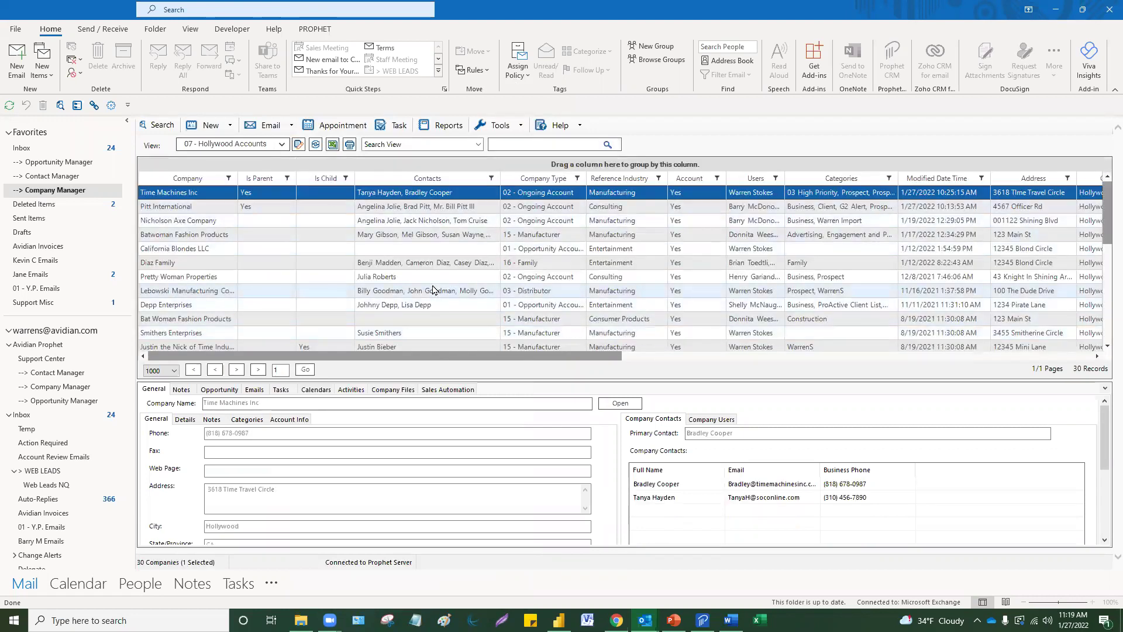
- Add Business Model to the chosen columns of the 07 - Hollywood Accounts view
{"action": "right_click", "coordinate": [444, 197]}
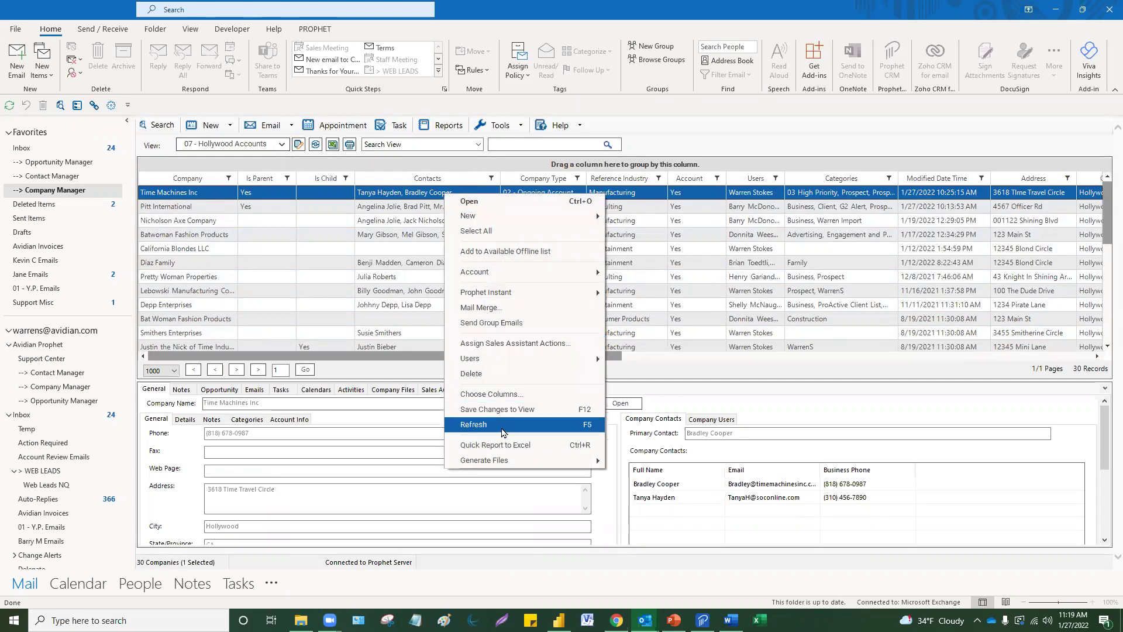
{"action": "left_click", "coordinate": [506, 393]}
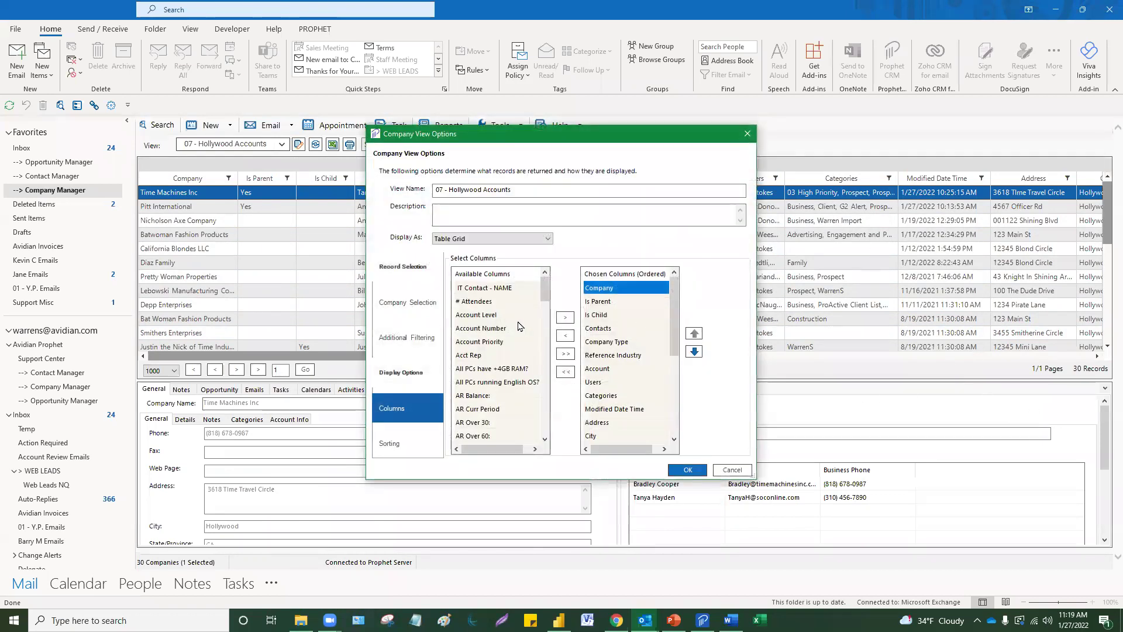
{"action": "left_click", "coordinate": [491, 342]}
{"action": "scroll", "coordinate": [494, 346], "scroll_direction": "down", "scroll_amount": 3}
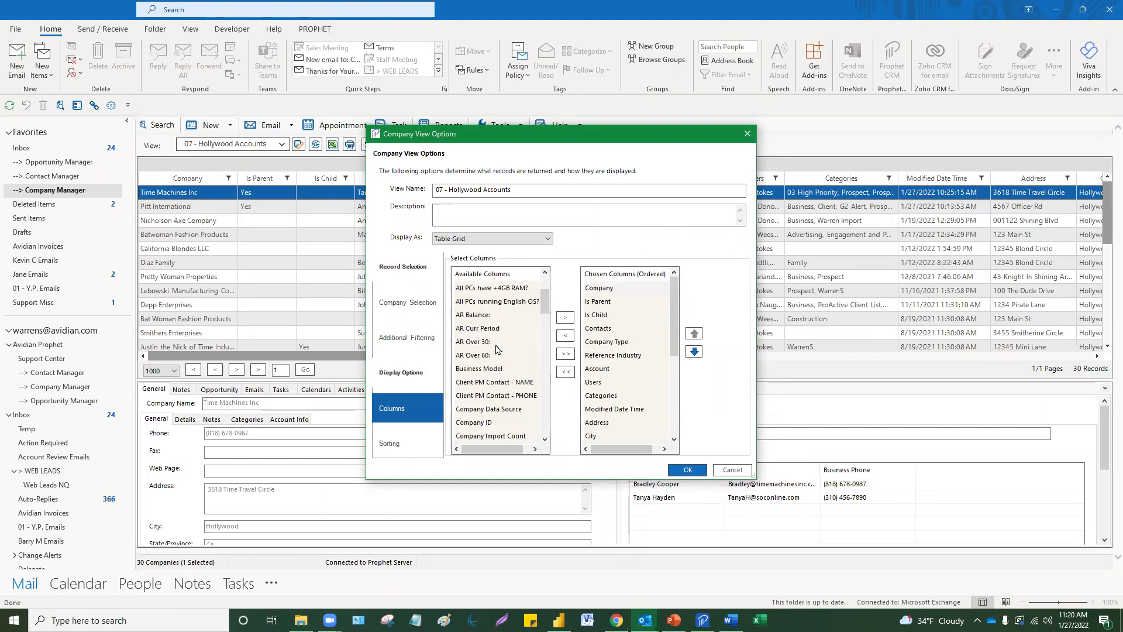
{"action": "left_click", "coordinate": [491, 328]}
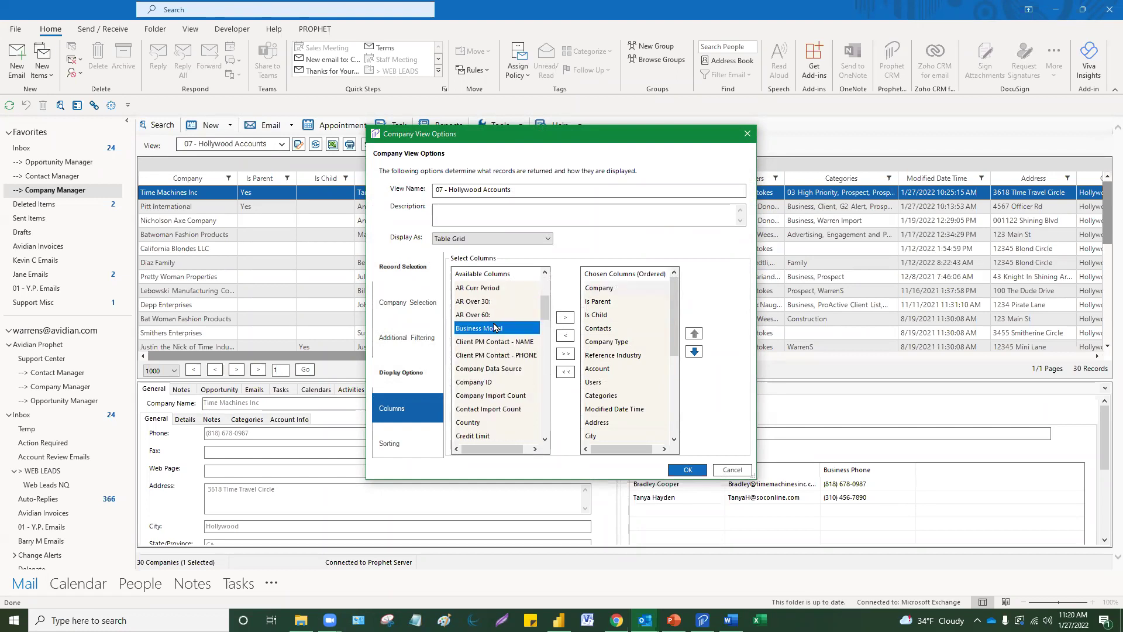
{"action": "left_click", "coordinate": [565, 318]}
- Move Business Model up to just above Primary Contact in the chosen columns, and cancel the view options without saving
{"action": "left_click_drag", "start_coordinate": [674, 331], "coordinate": [665, 454]}
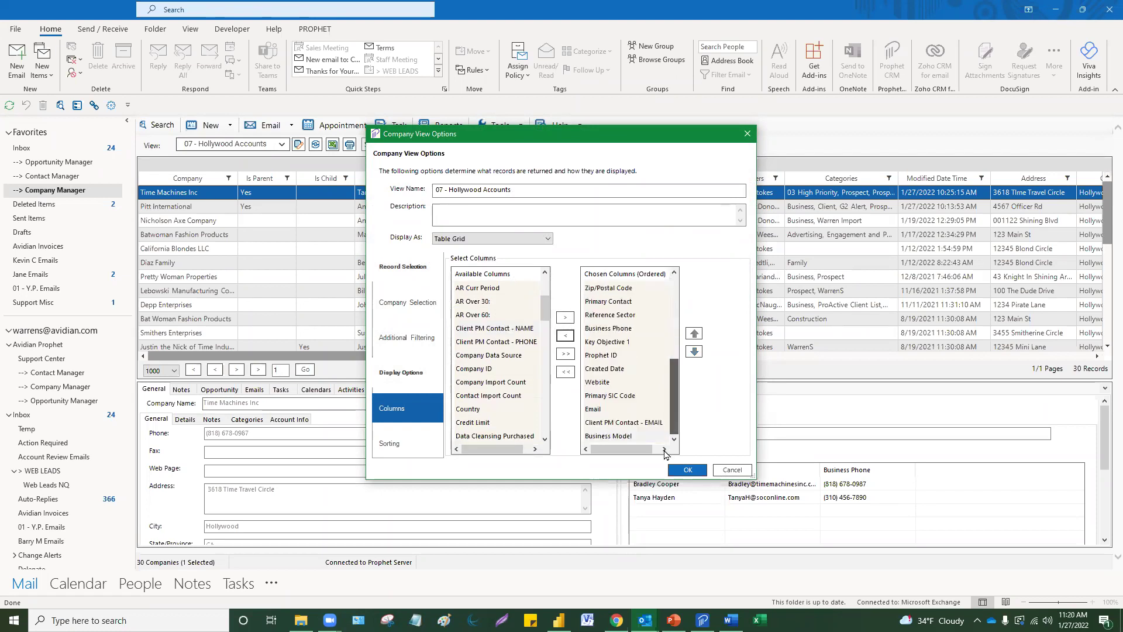
{"action": "left_click", "coordinate": [623, 436]}
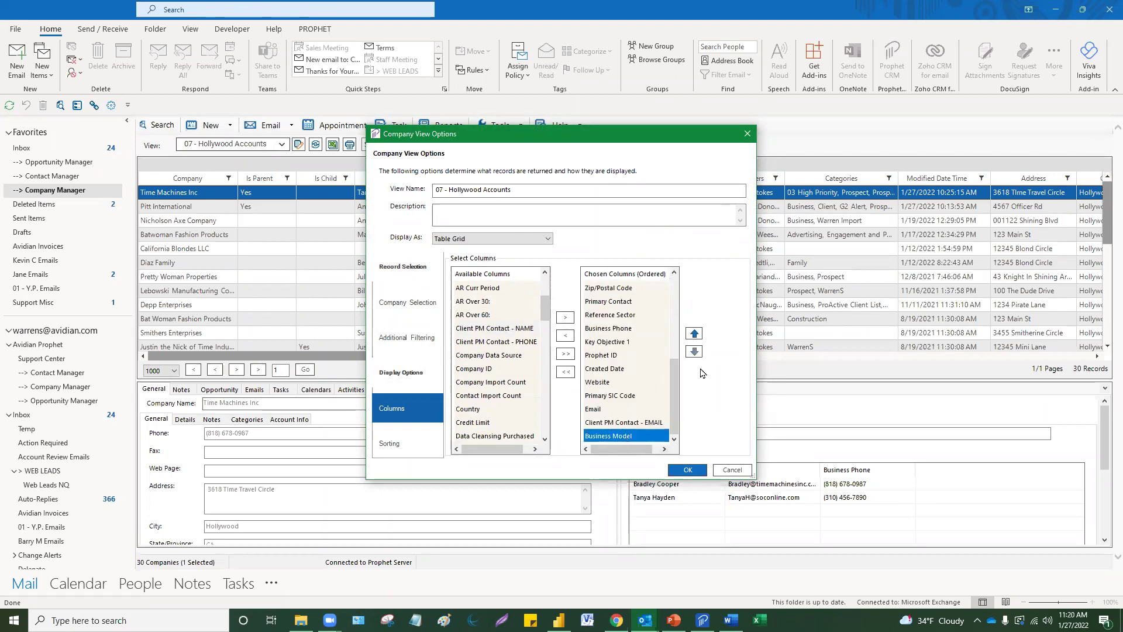
{"action": "left_click", "coordinate": [694, 334]}
{"action": "left_click", "coordinate": [694, 334]}
{"action": "left_click", "coordinate": [694, 334]}
{"action": "left_click", "coordinate": [694, 334]}
{"action": "left_click", "coordinate": [693, 334]}
{"action": "left_click", "coordinate": [694, 333]}
{"action": "left_click", "coordinate": [694, 334]}
{"action": "left_click", "coordinate": [694, 335]}
{"action": "left_click", "coordinate": [693, 335]}
{"action": "left_click", "coordinate": [694, 334]}
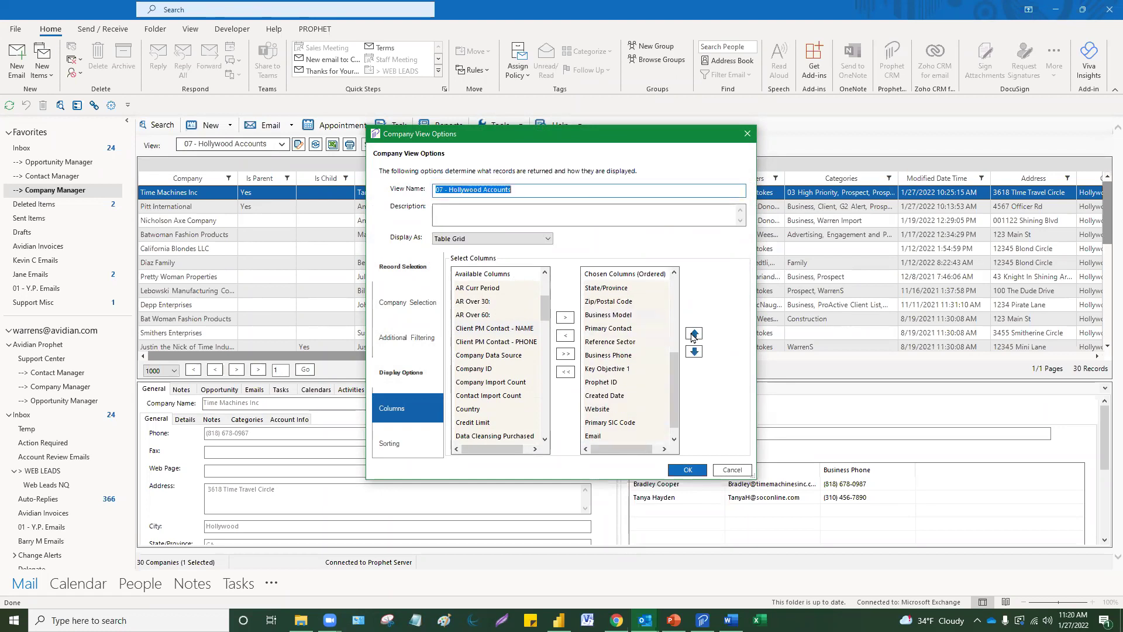
{"action": "left_click", "coordinate": [749, 472]}
{"action": "right_click", "coordinate": [475, 195]}
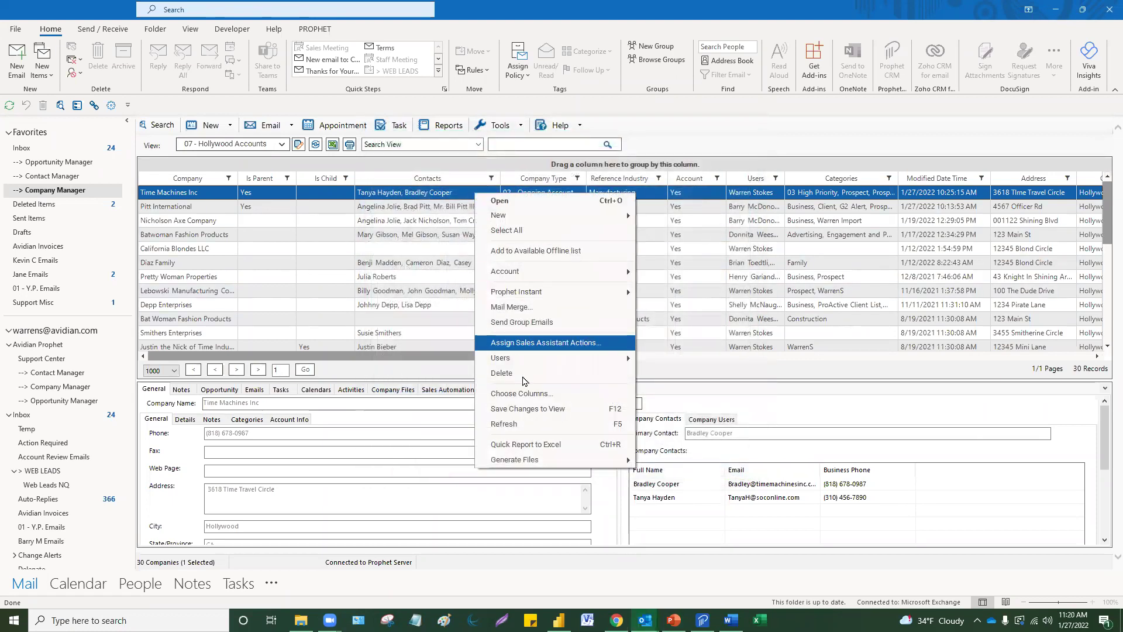
{"action": "left_click", "coordinate": [435, 221]}
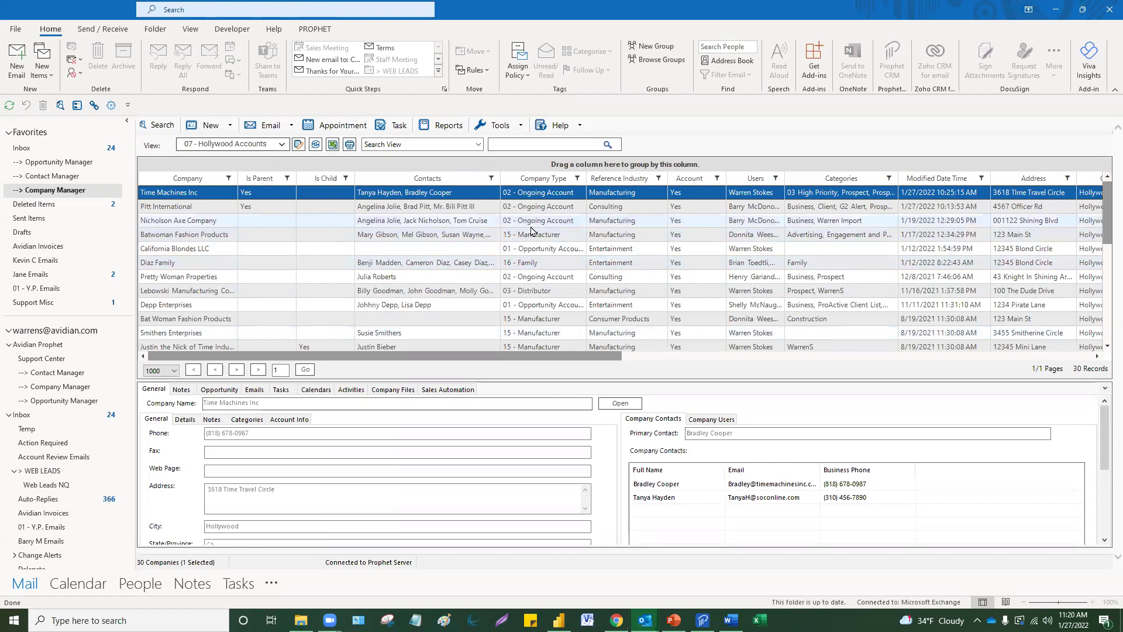
- Filter the Reference Industry column to show only Manufacturing companies
{"action": "left_click", "coordinate": [658, 179]}
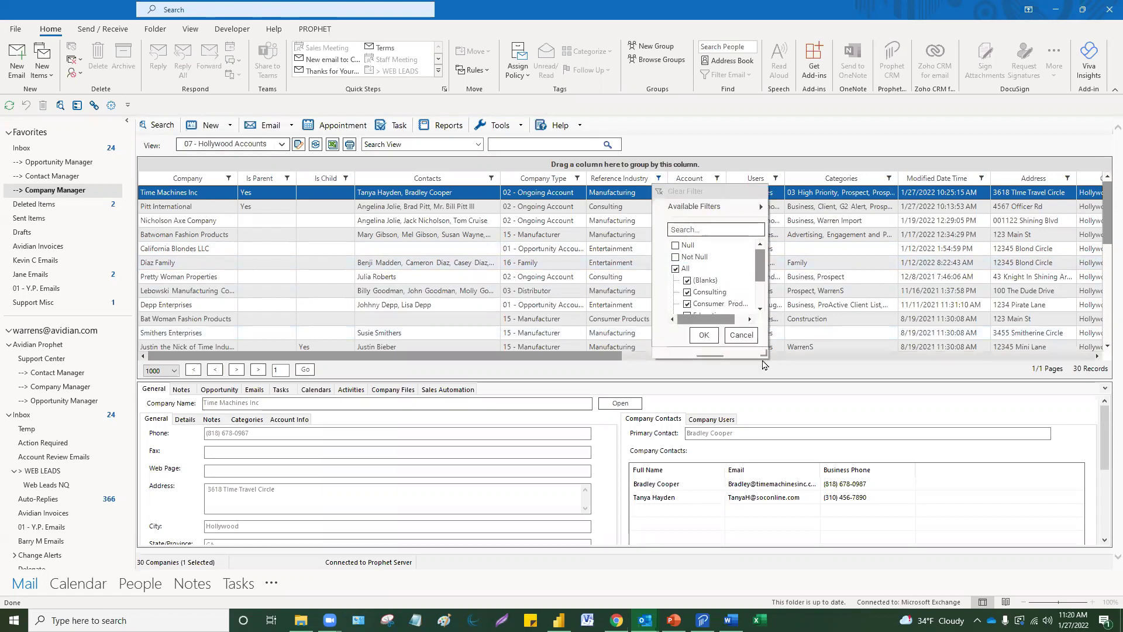
{"action": "left_click_drag", "start_coordinate": [763, 354], "coordinate": [771, 452]}
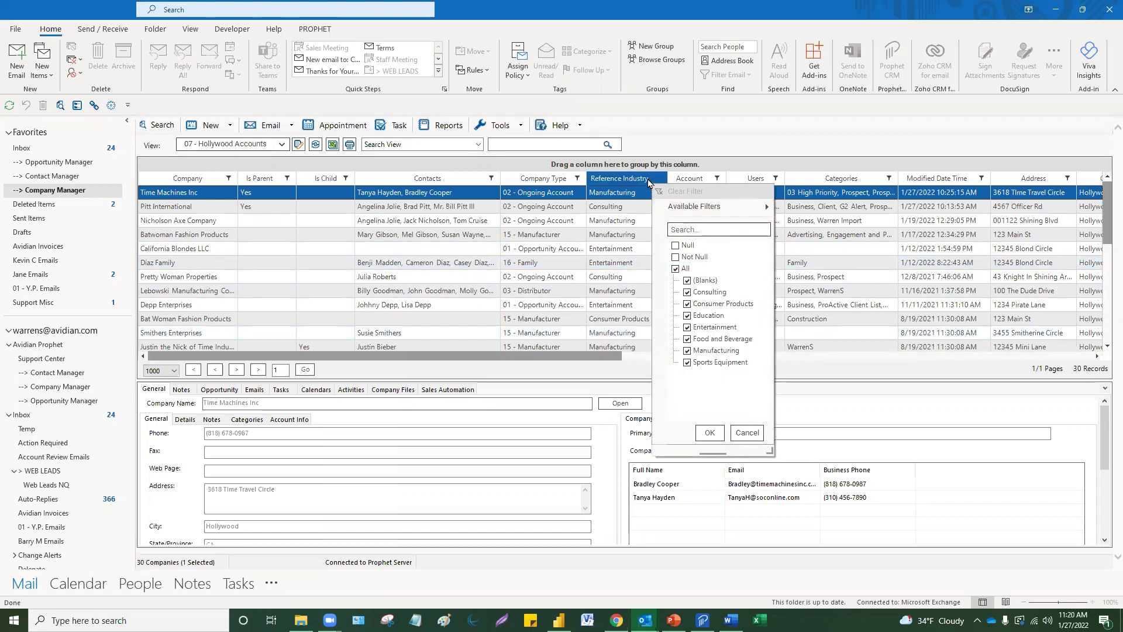
{"action": "left_click", "coordinate": [695, 230]}
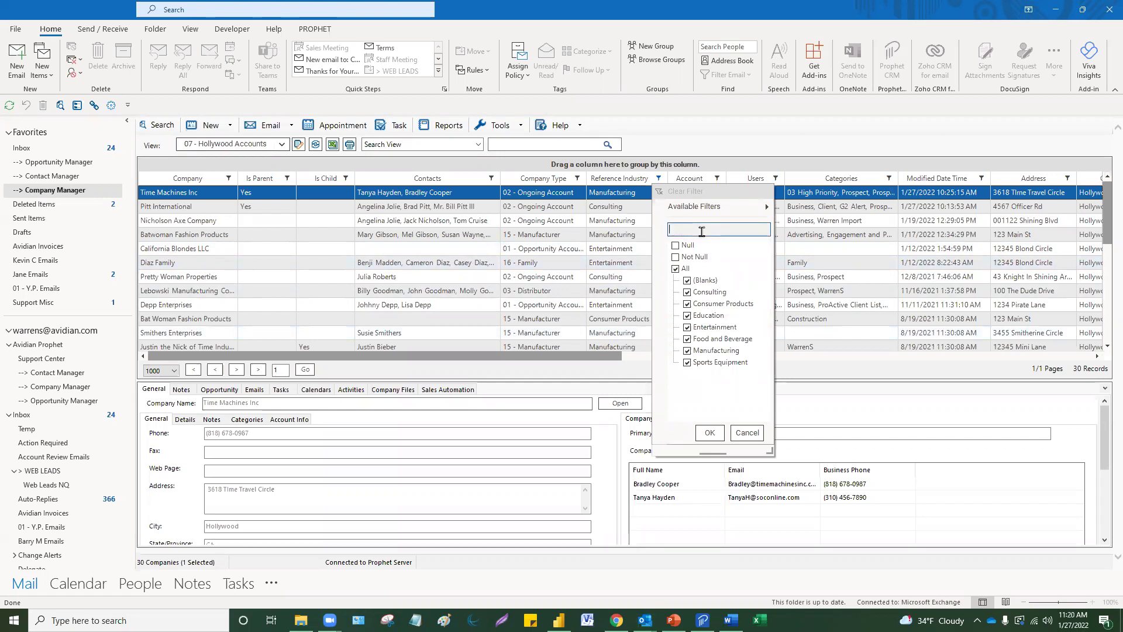
{"action": "type", "text": "manu"}
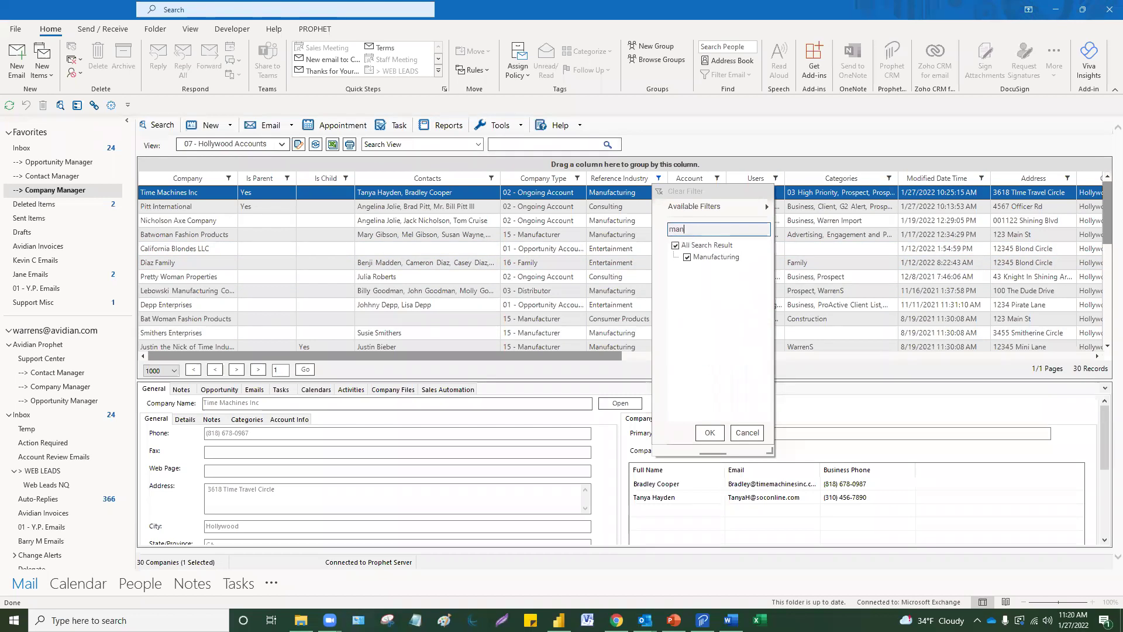
{"action": "left_click", "coordinate": [710, 433]}
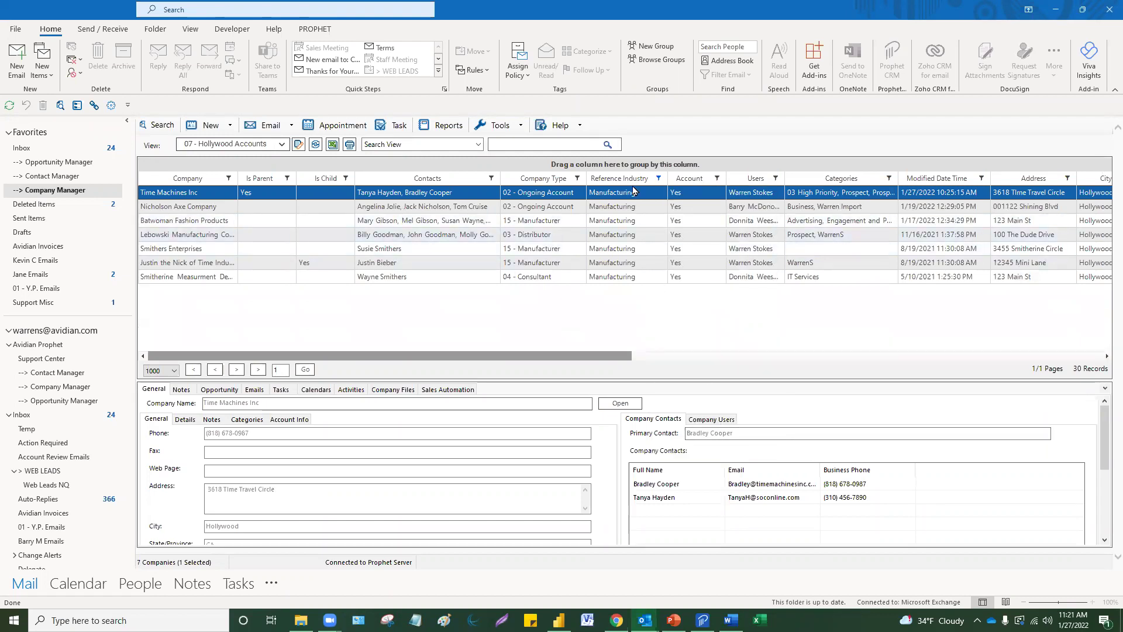
{"action": "left_click_drag", "start_coordinate": [610, 362], "coordinate": [512, 359]}
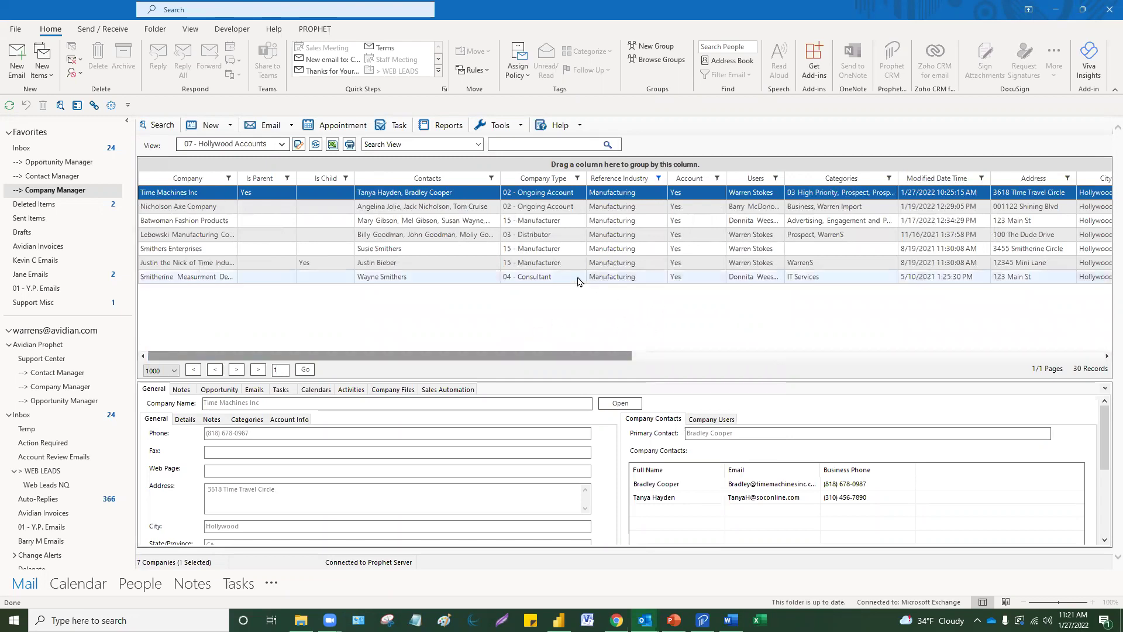
- Select all the filtered manufacturing companies and start a group email to their contacts
{"action": "left_click_drag", "start_coordinate": [534, 212], "coordinate": [540, 278]}
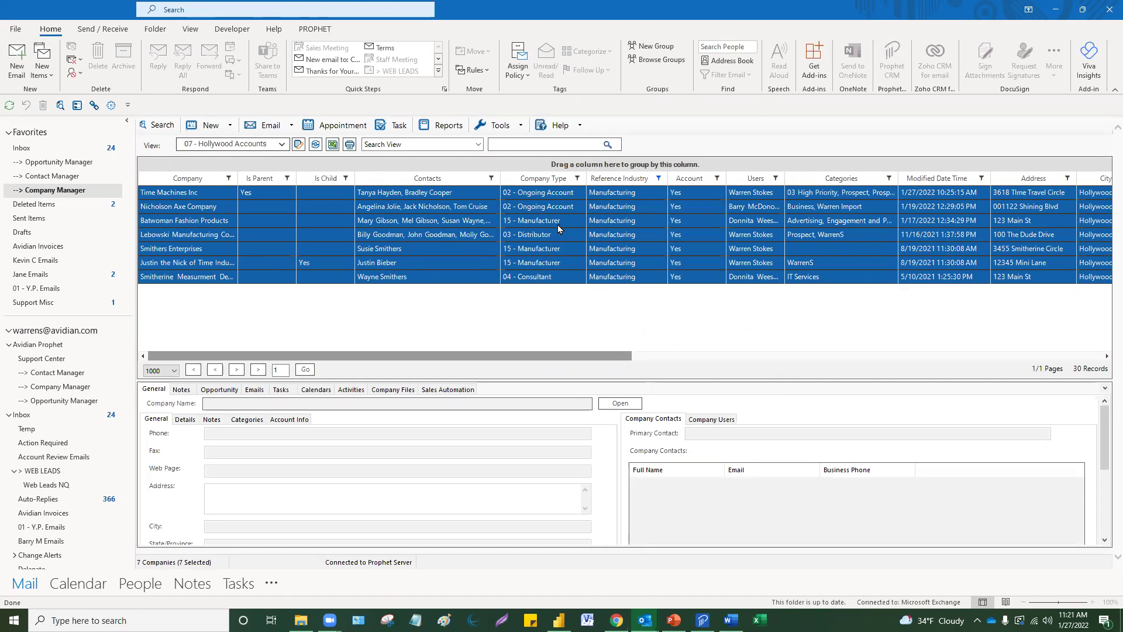
{"action": "right_click", "coordinate": [604, 222]}
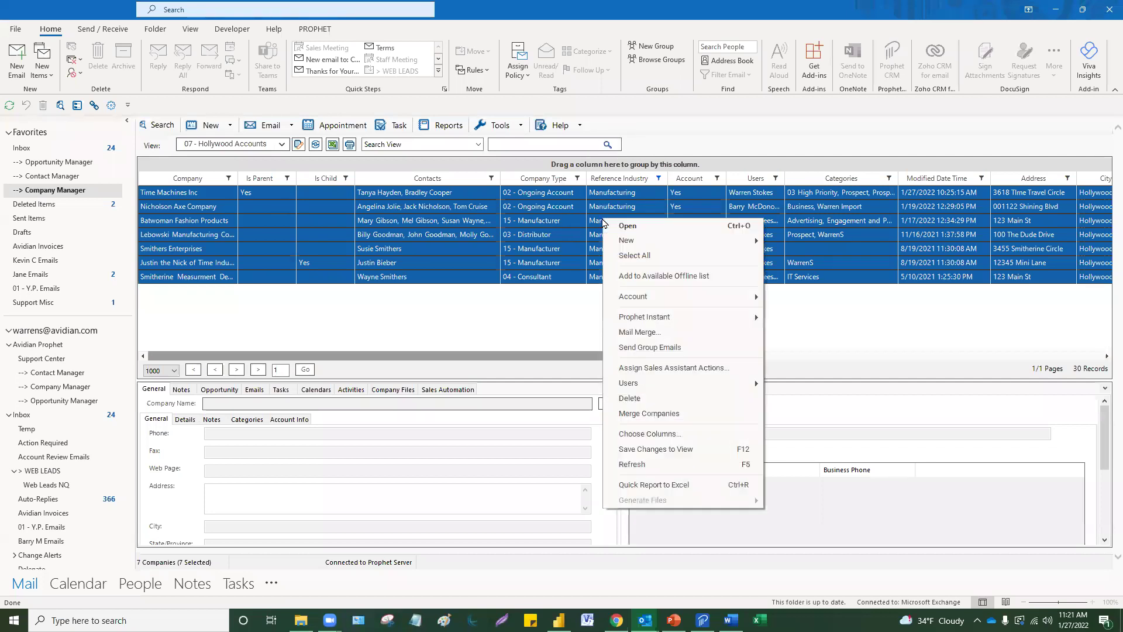
{"action": "left_click", "coordinate": [654, 349]}
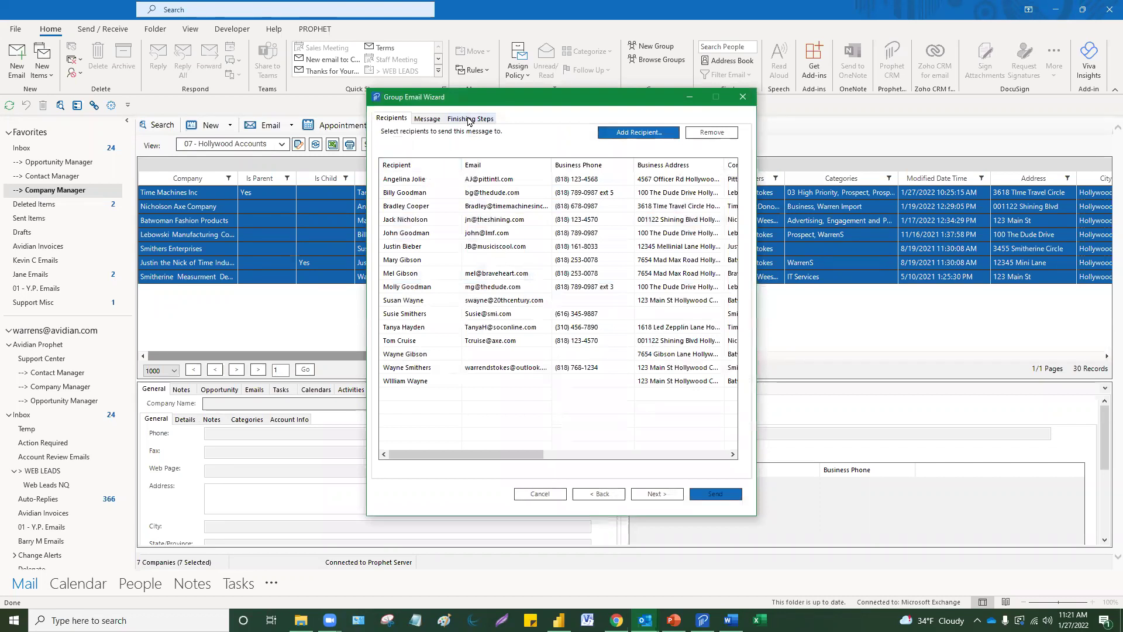
- Include the "Hello (FirstName)," salutation, set the message importance to High and create the group email
{"action": "left_click", "coordinate": [468, 119]}
{"action": "left_click", "coordinate": [432, 151]}
{"action": "left_click", "coordinate": [417, 169]}
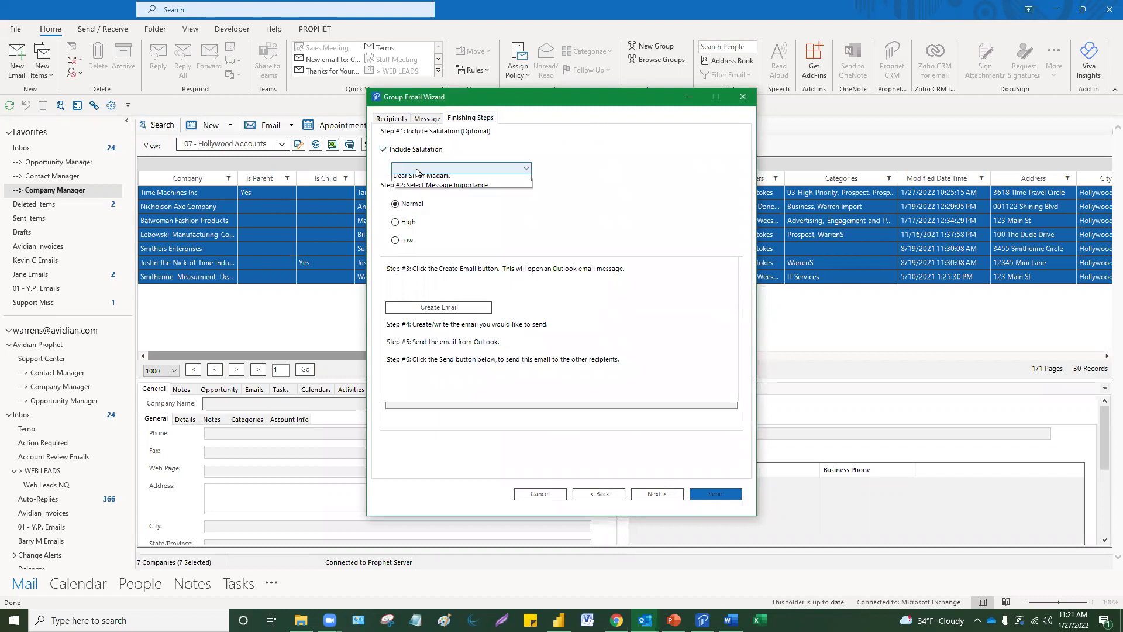
{"action": "left_click", "coordinate": [426, 209]}
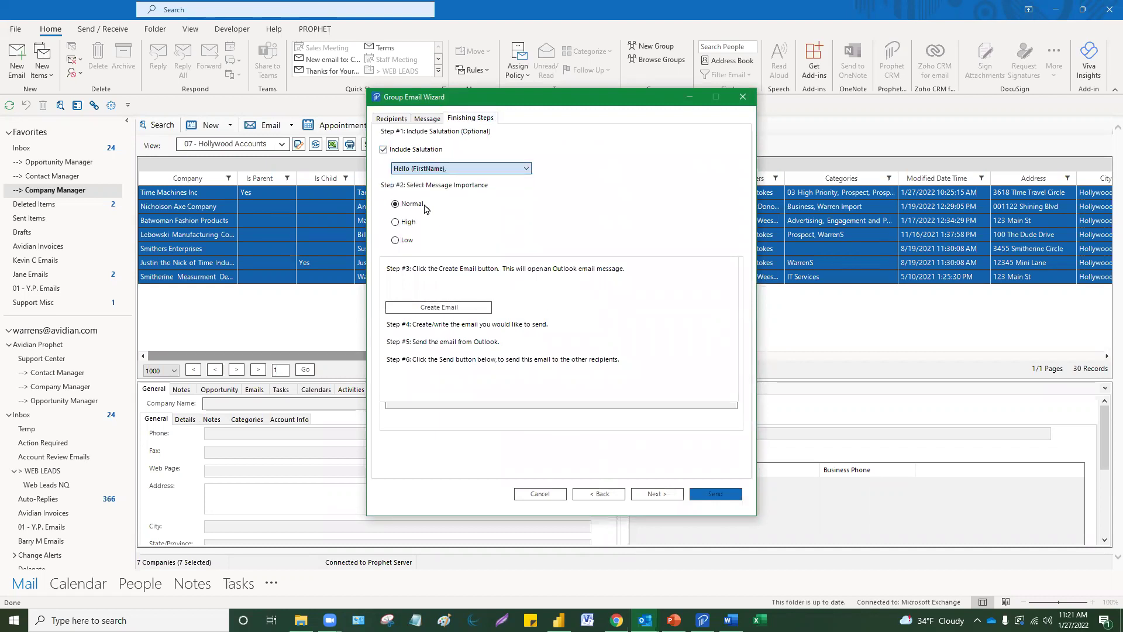
{"action": "left_click", "coordinate": [396, 222]}
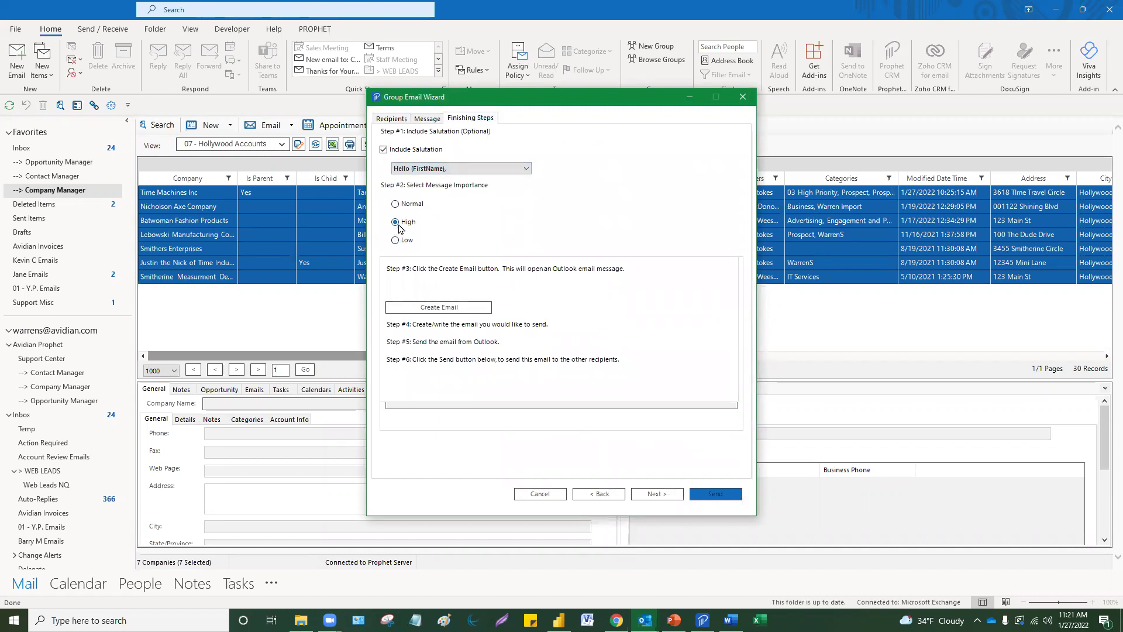
{"action": "left_click", "coordinate": [431, 308]}
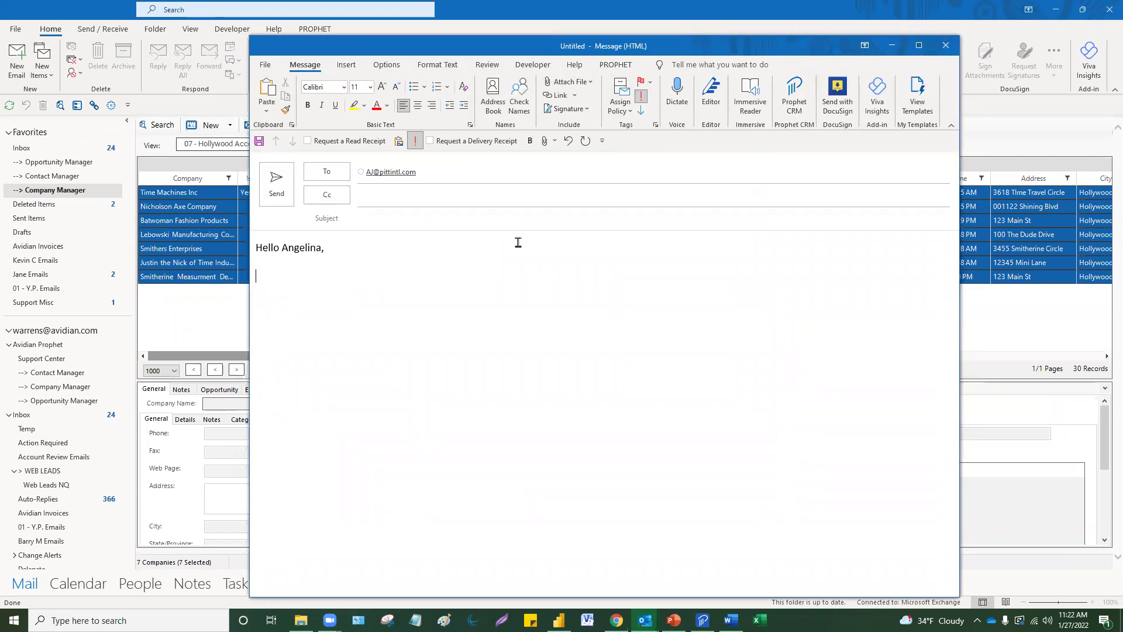
- Insert the Banking template and the Main signature into the email body
{"action": "left_click", "coordinate": [917, 107]}
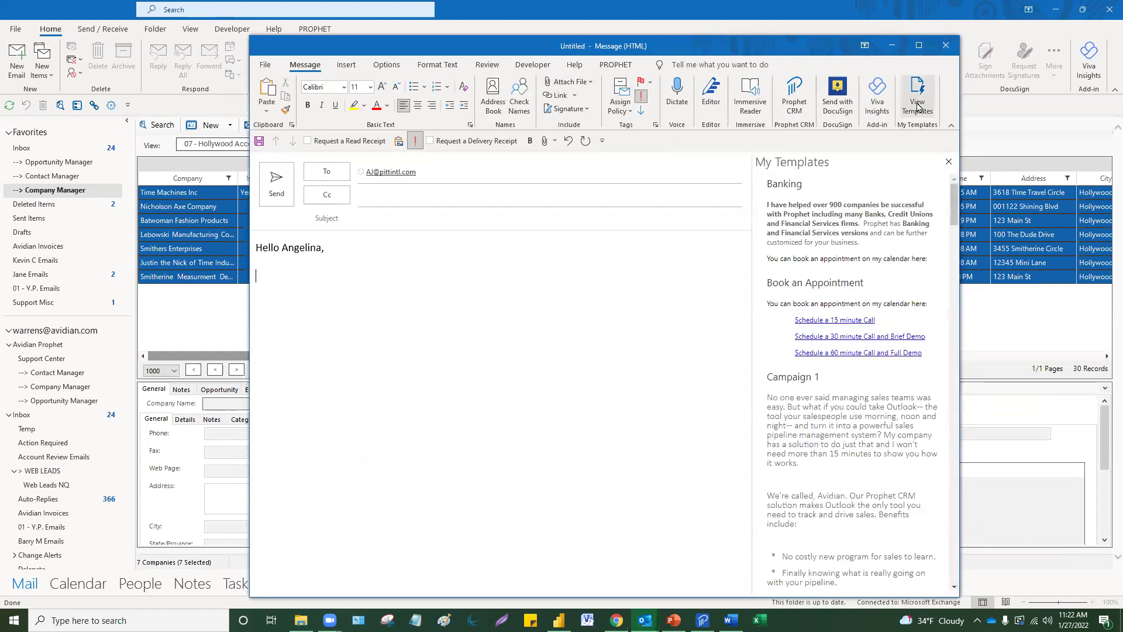
{"action": "left_click", "coordinate": [870, 223]}
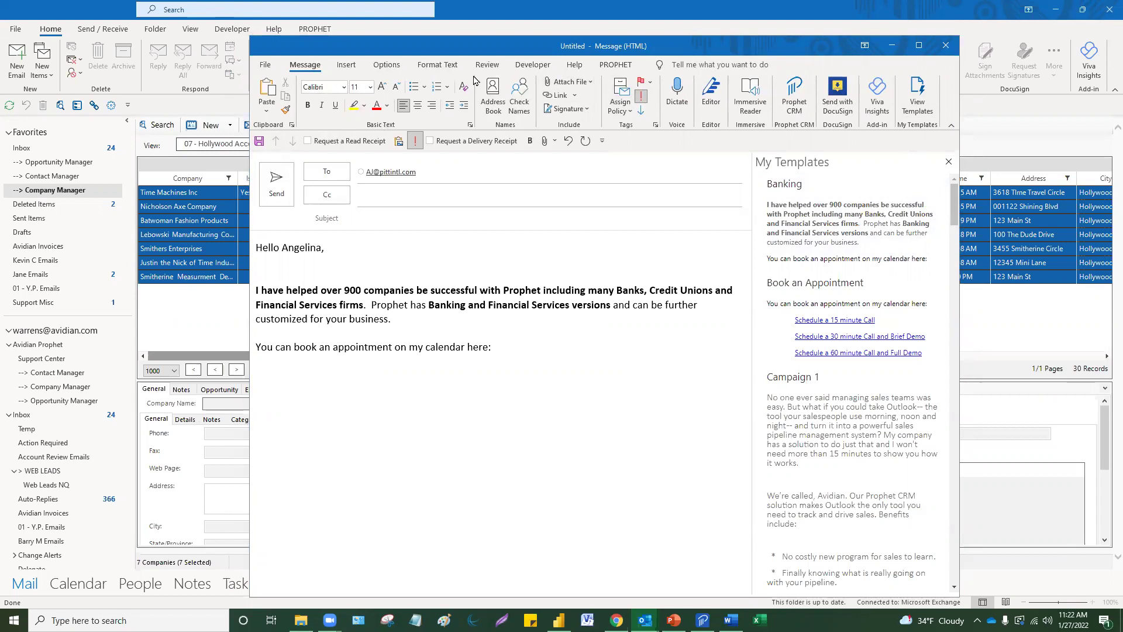
{"action": "left_click", "coordinate": [349, 66]}
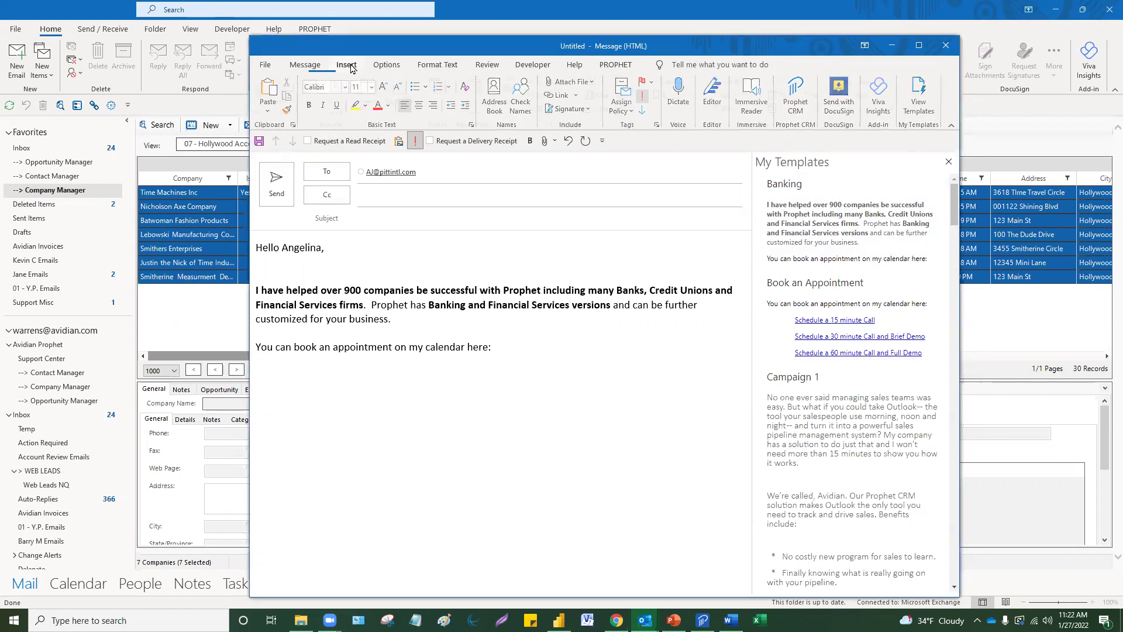
{"action": "left_click", "coordinate": [408, 105]}
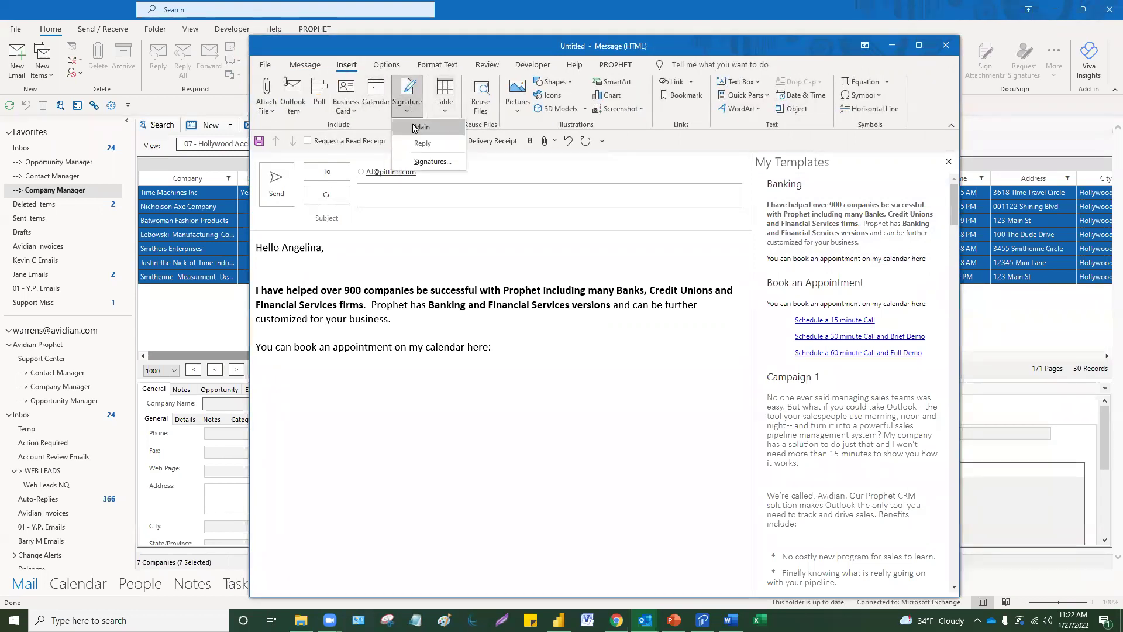
{"action": "left_click", "coordinate": [429, 134]}
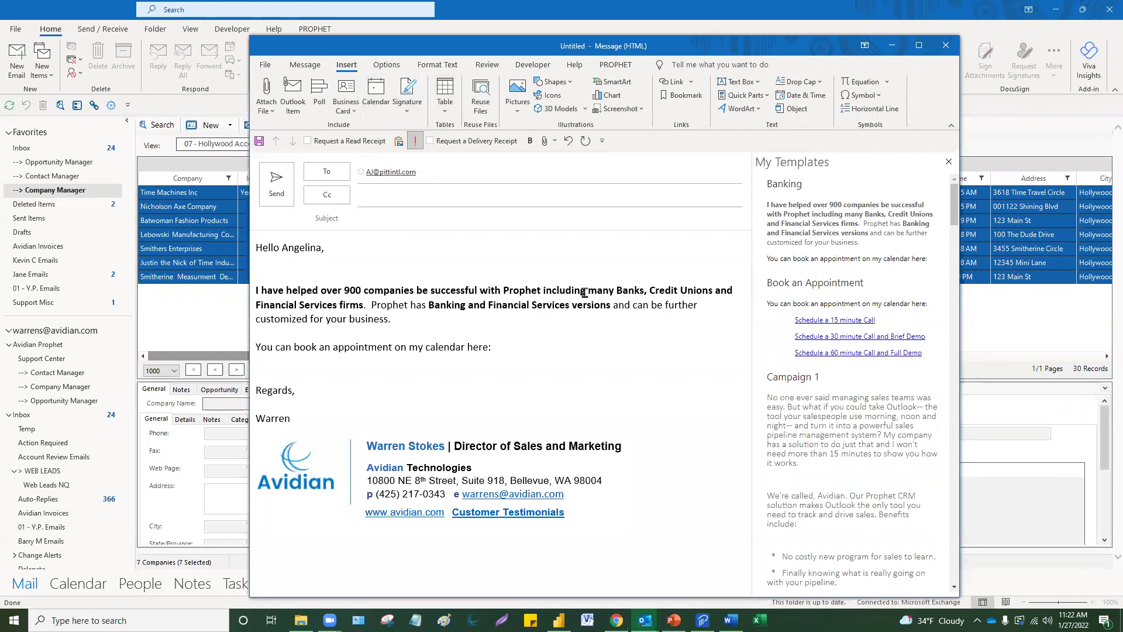
- Copy "I have helped over 900 companies be successful with Prophet" from the body into the subject, and discard the email unsaved
{"action": "left_click_drag", "start_coordinate": [539, 289], "coordinate": [348, 279]}
{"action": "key", "text": "ctrl+c"}
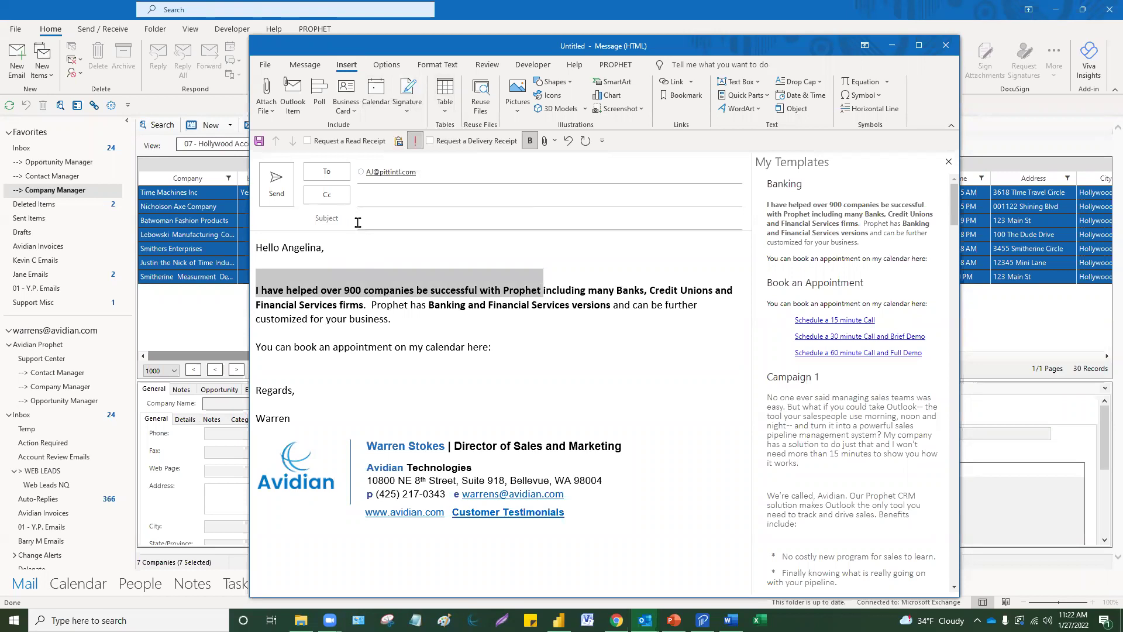
{"action": "left_click", "coordinate": [401, 214]}
{"action": "key", "text": "ctrl+v"}
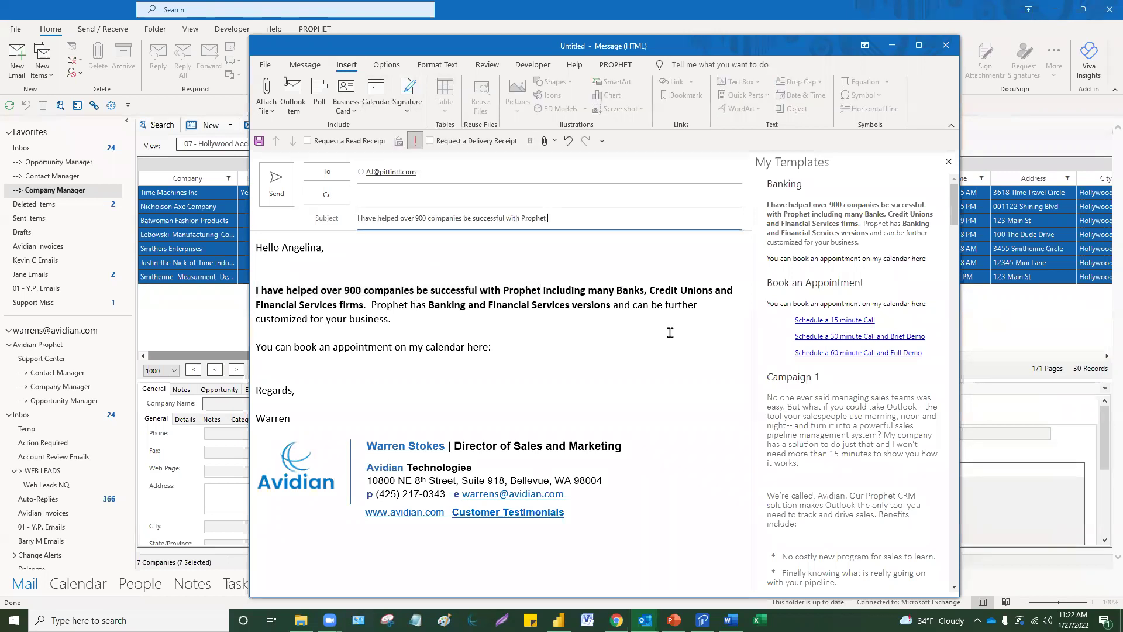
{"action": "left_click", "coordinate": [948, 48]}
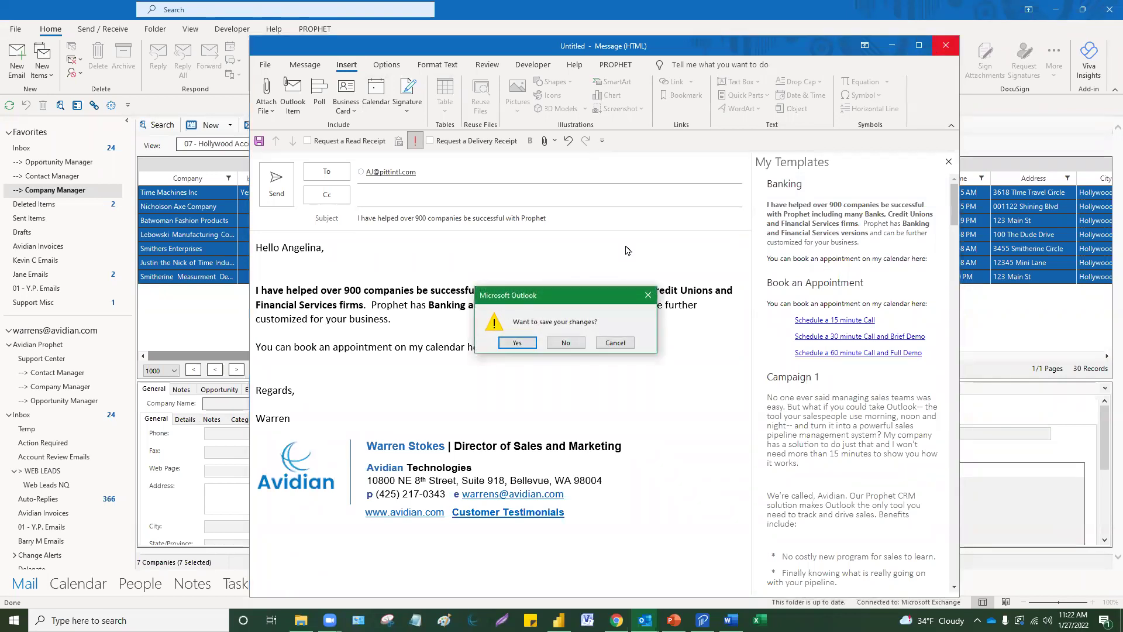
{"action": "left_click", "coordinate": [560, 343]}
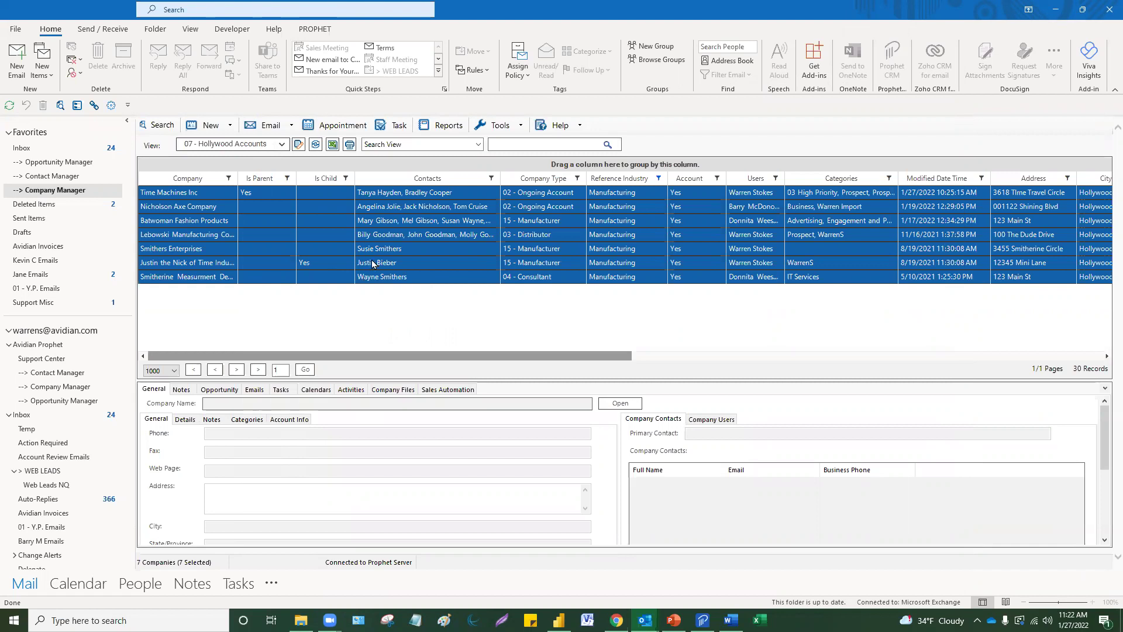
- Create a new company view and name it "Demo View"
{"action": "left_click", "coordinate": [444, 278]}
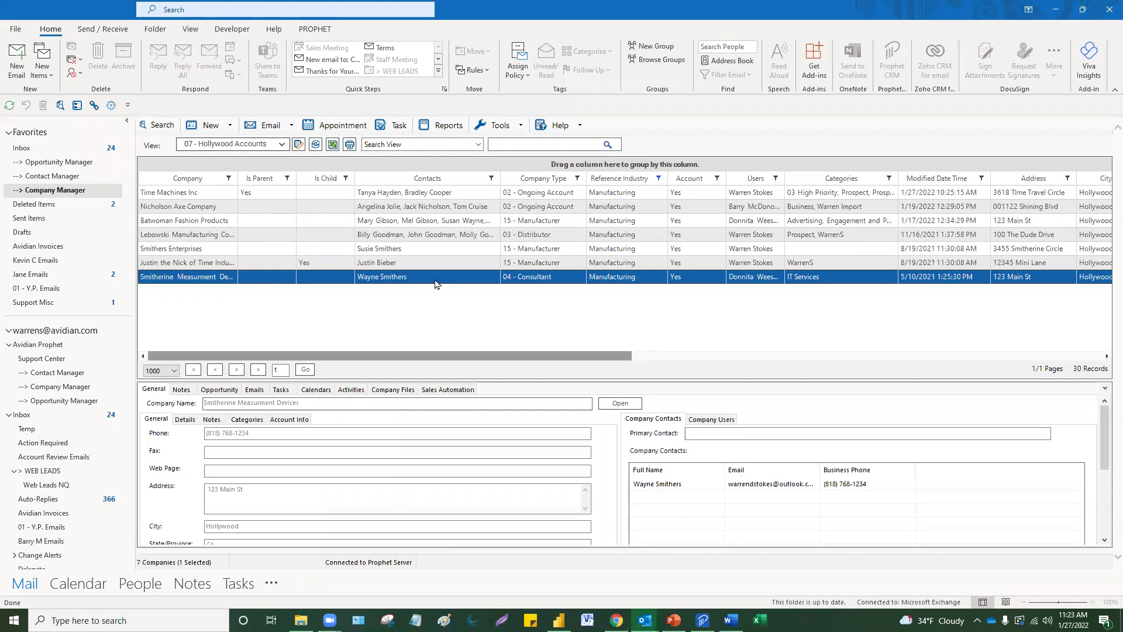
{"action": "left_click", "coordinate": [282, 144]}
{"action": "left_click", "coordinate": [282, 145]}
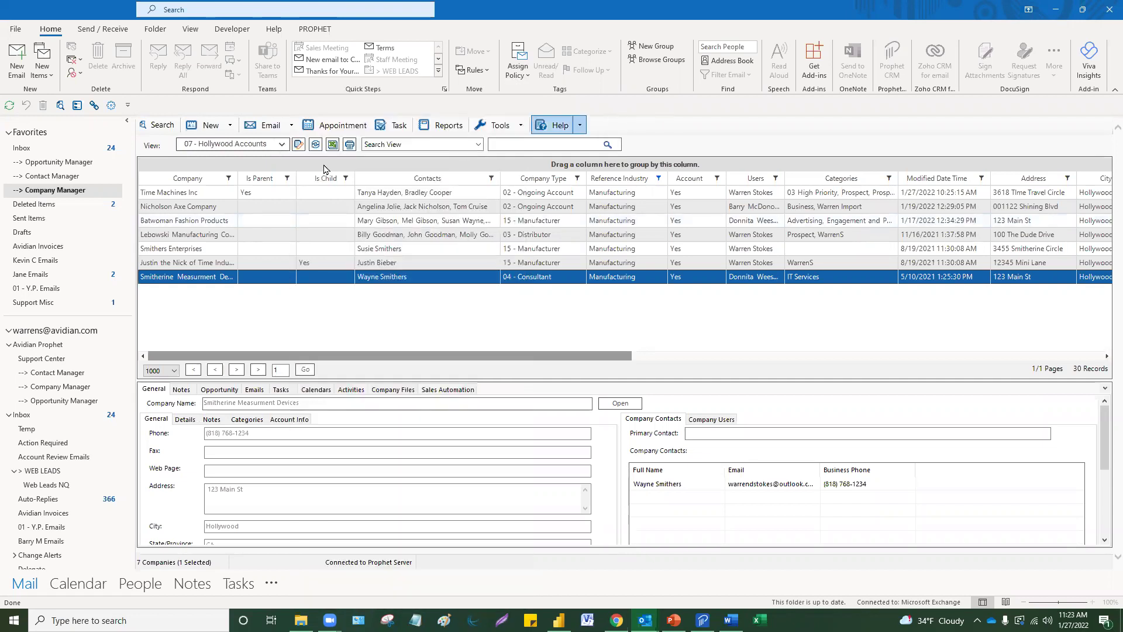
{"action": "left_click", "coordinate": [283, 145]}
{"action": "mouse_move", "coordinate": [319, 86]}
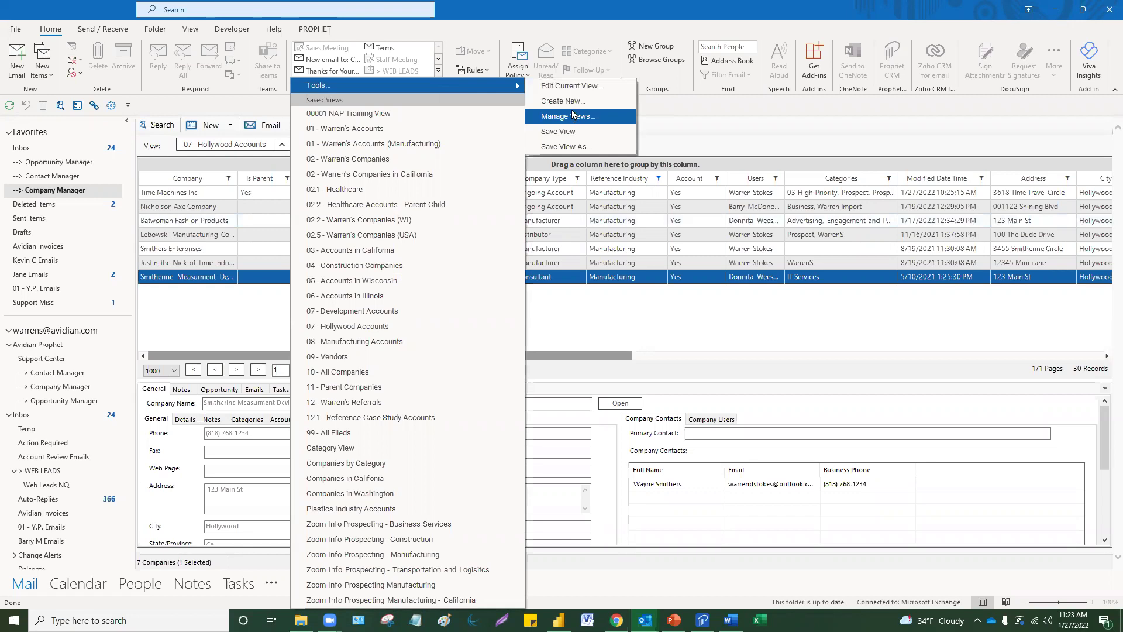
{"action": "left_click", "coordinate": [572, 102]}
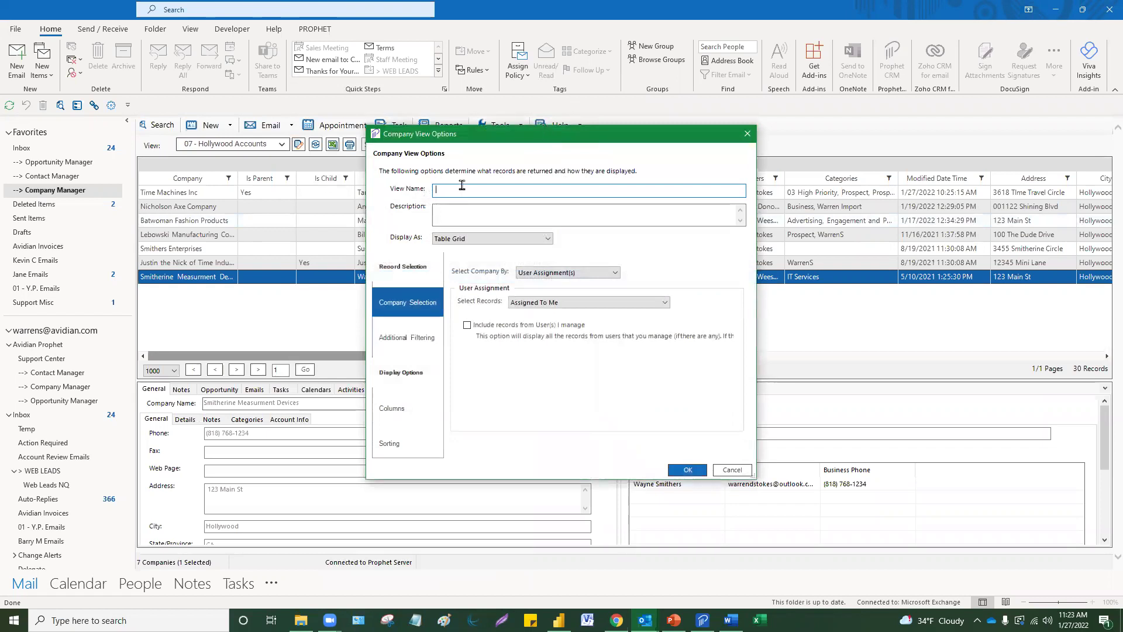
{"action": "type", "text": "Demo View"}
- Keep the view displayed as Table Grid, selecting companies by User Assignment(s) with the records Assigned To Me
{"action": "left_click", "coordinate": [496, 240]}
{"action": "left_click", "coordinate": [496, 240]}
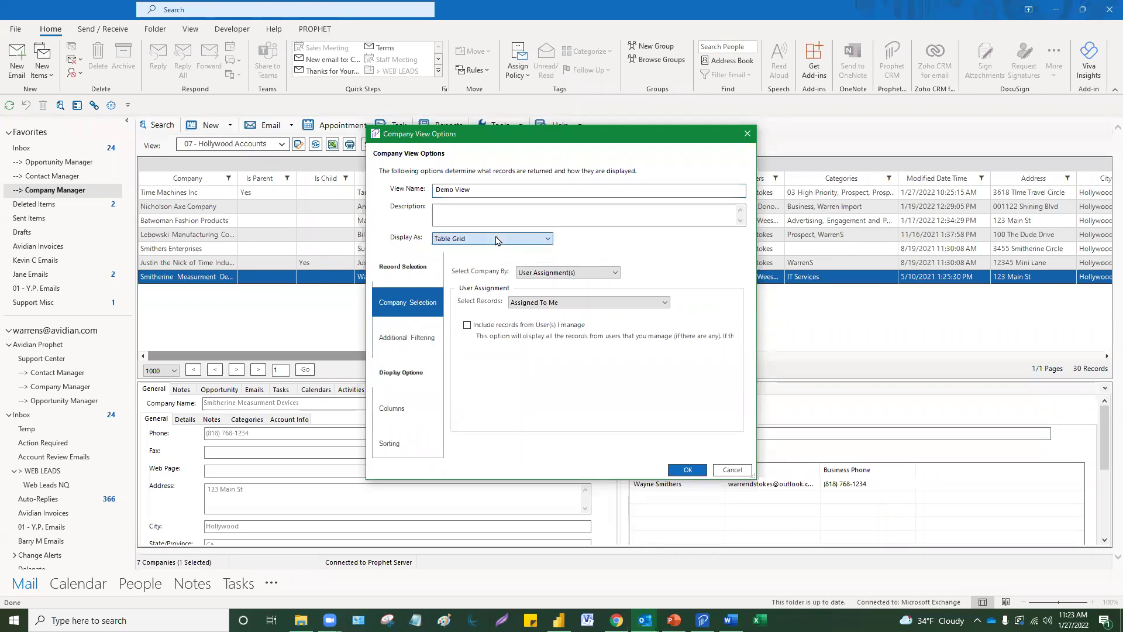
{"action": "left_click", "coordinate": [554, 273]}
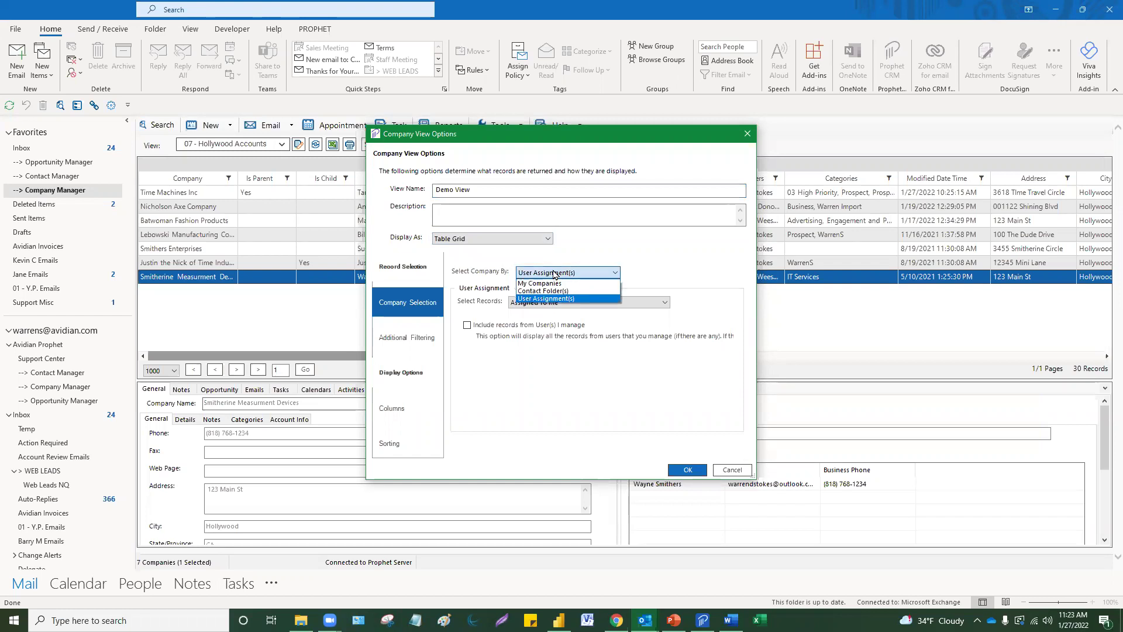
{"action": "left_click", "coordinate": [566, 299]}
{"action": "left_click", "coordinate": [567, 301]}
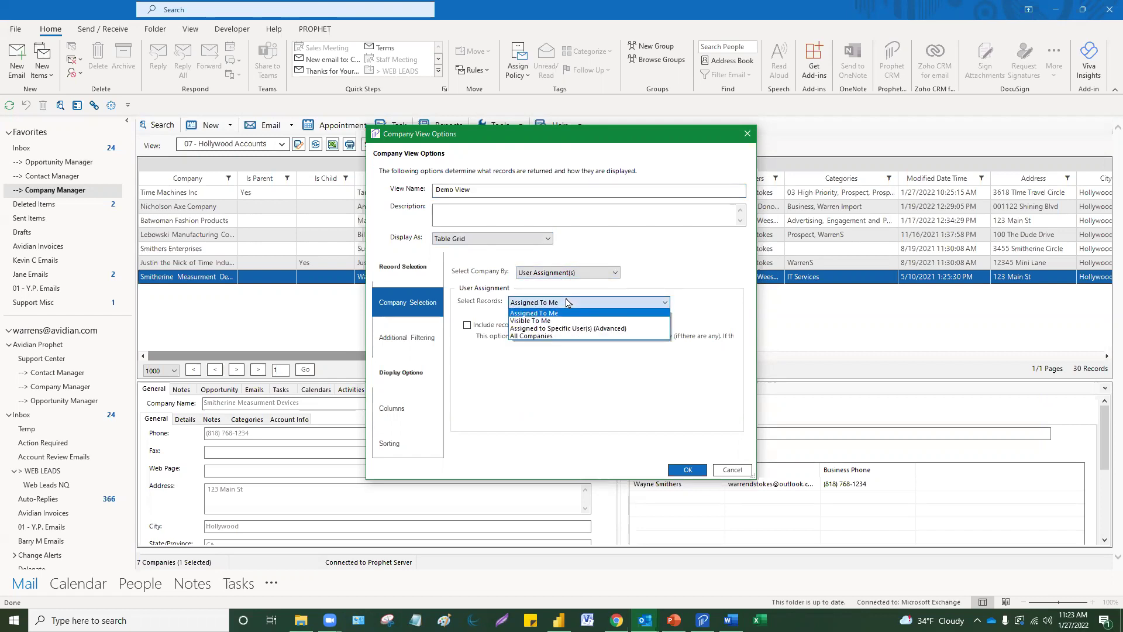
{"action": "left_click", "coordinate": [566, 302]}
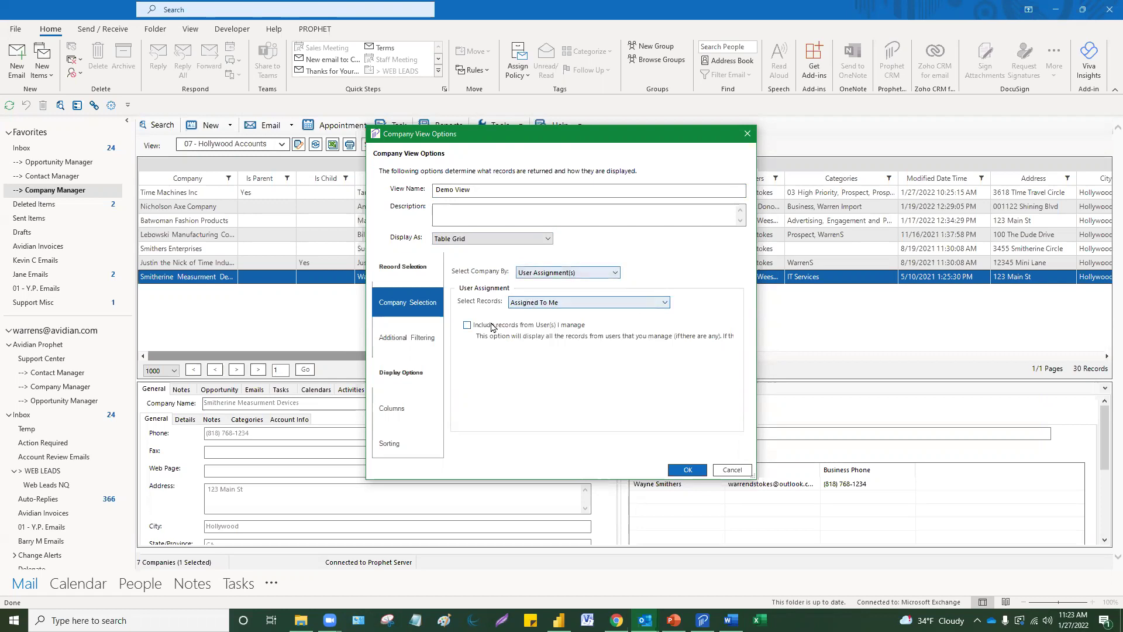
- Add an additional filter to the view where State/Province equals "tx"
{"action": "left_click", "coordinate": [393, 342]}
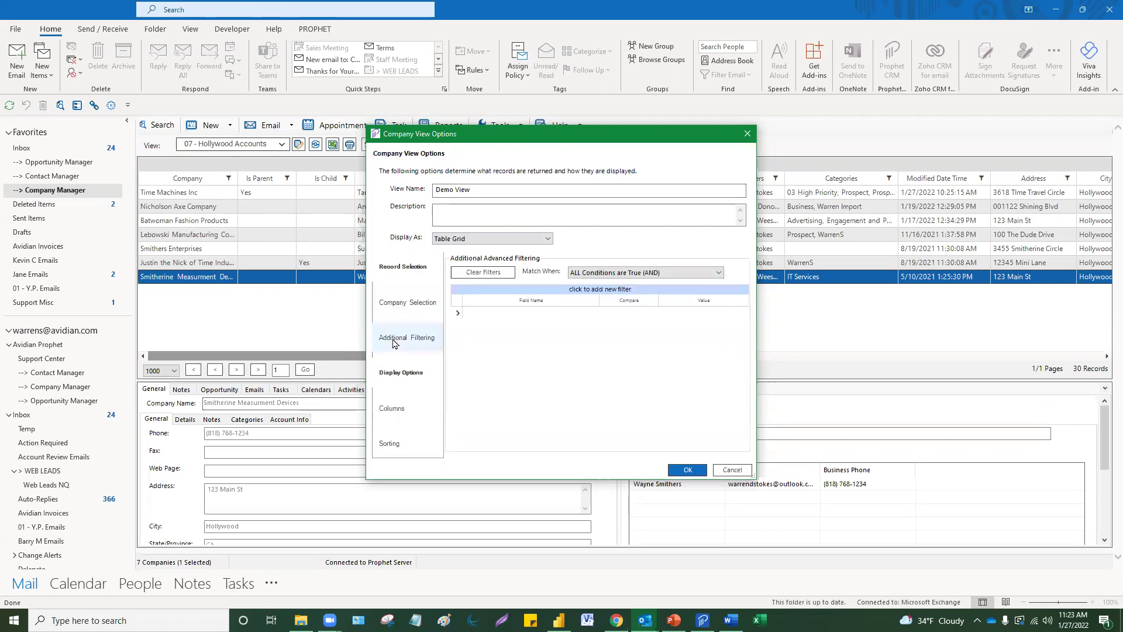
{"action": "left_click", "coordinate": [484, 312]}
{"action": "type", "text": "st"}
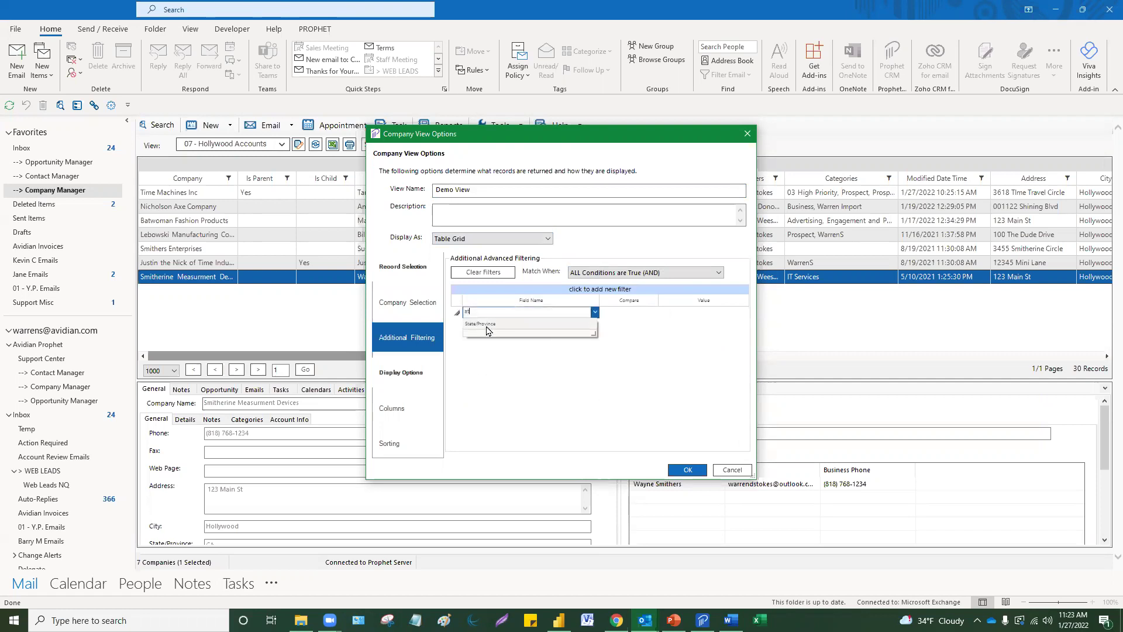
{"action": "left_click", "coordinate": [487, 328]}
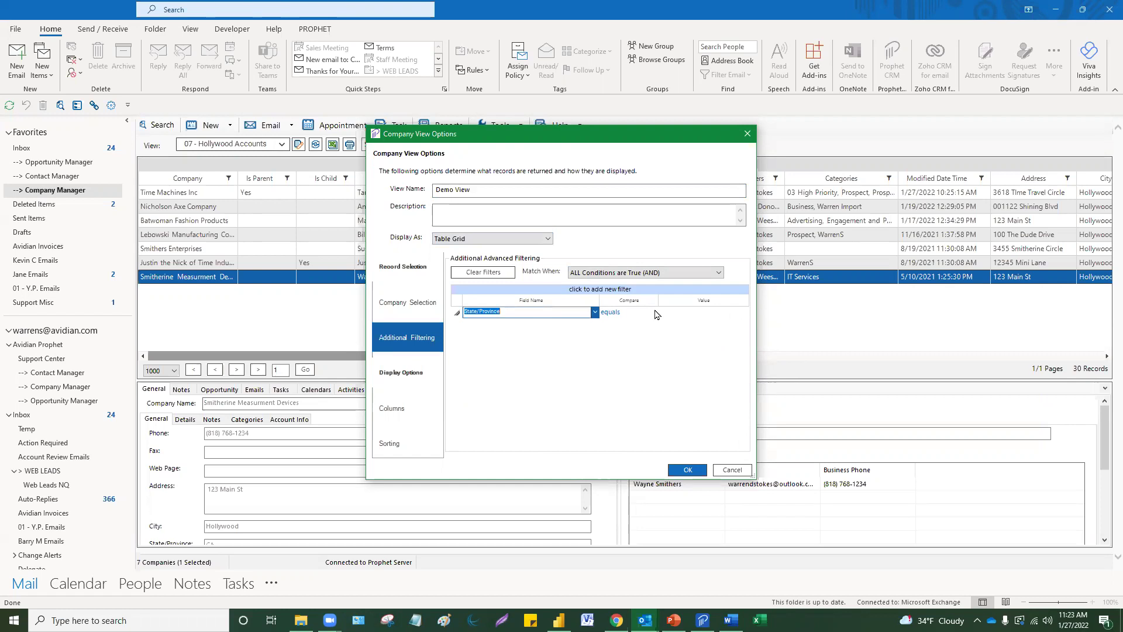
{"action": "left_click", "coordinate": [670, 312]}
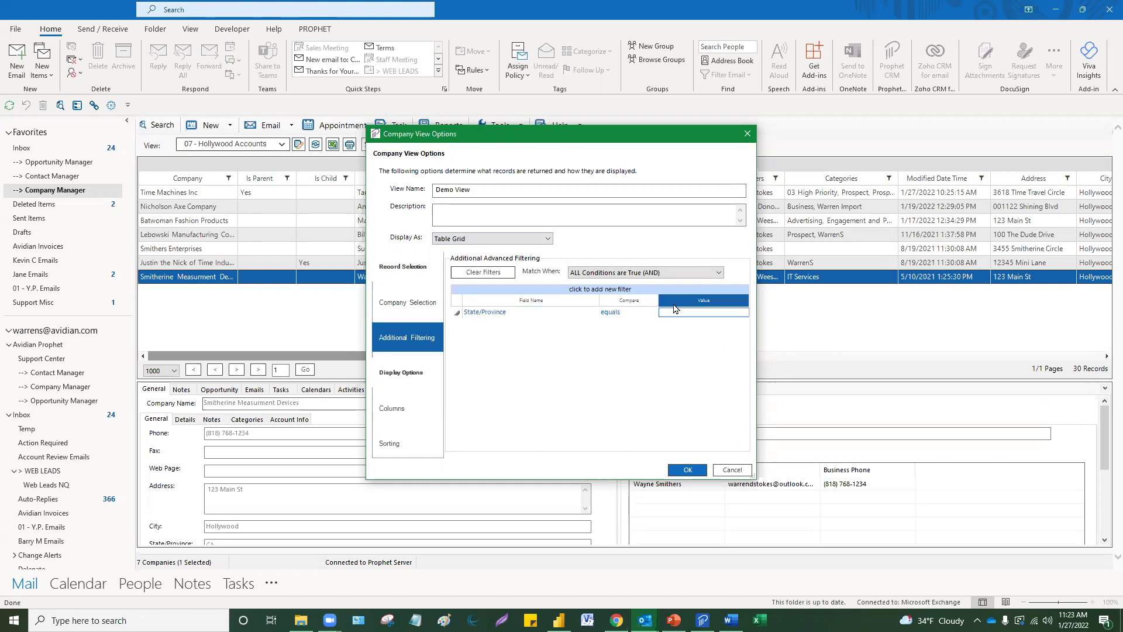
{"action": "type", "text": "tx"}
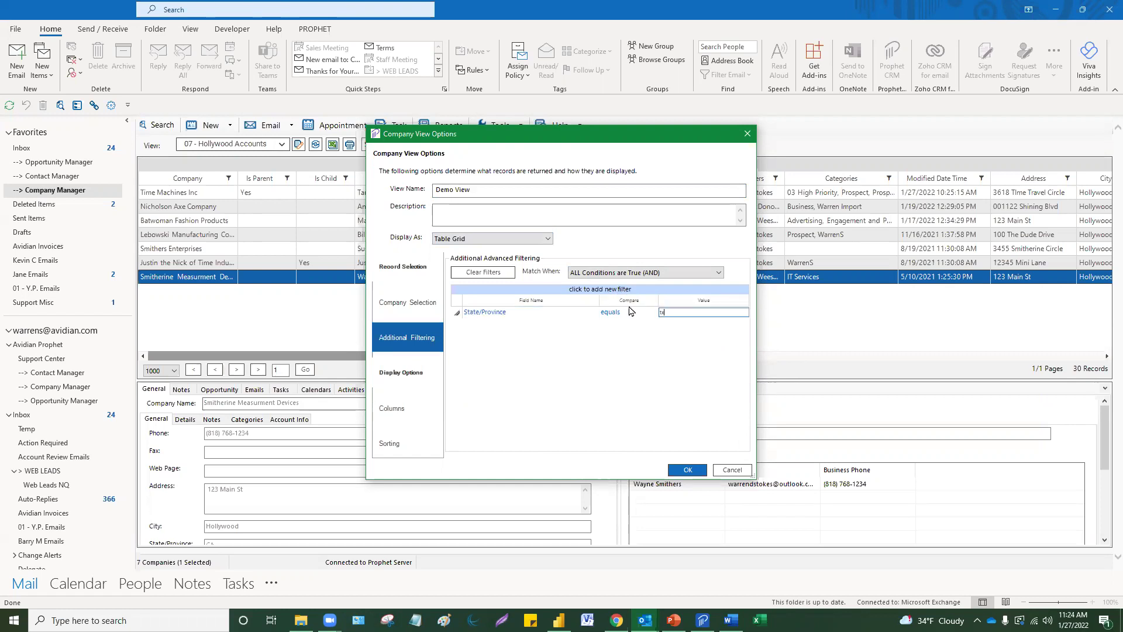
{"action": "key", "text": "Return"}
- Add a second State/Province filter equal to "Texas" and match records when ANY Condition is True (OR)
{"action": "left_click", "coordinate": [479, 324]}
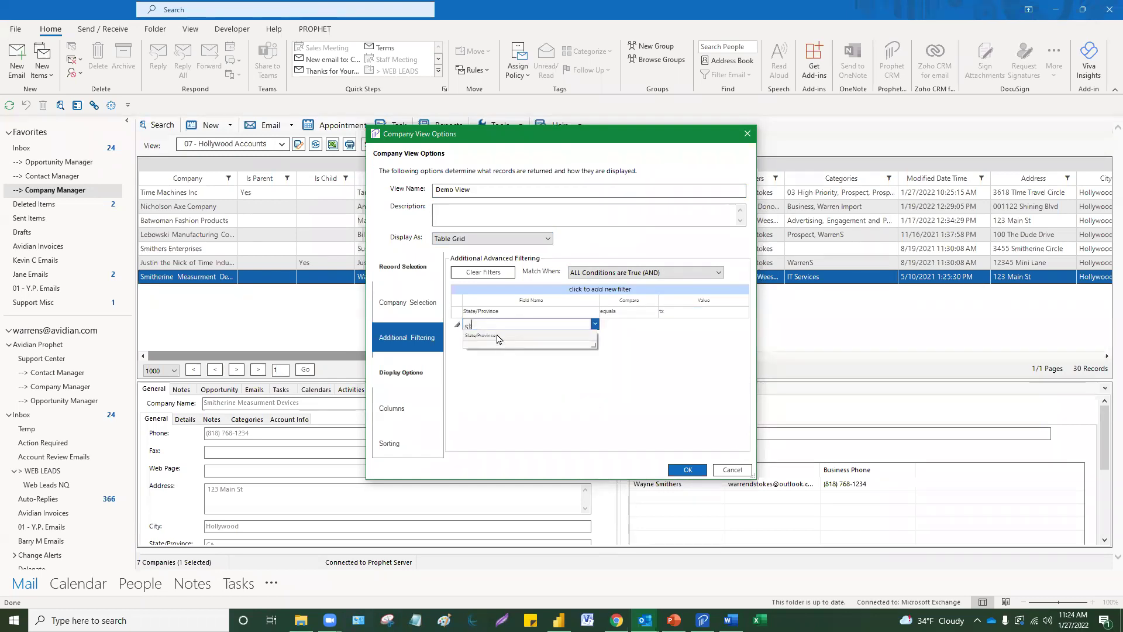
{"action": "left_click", "coordinate": [587, 335]}
{"action": "left_click", "coordinate": [687, 328]}
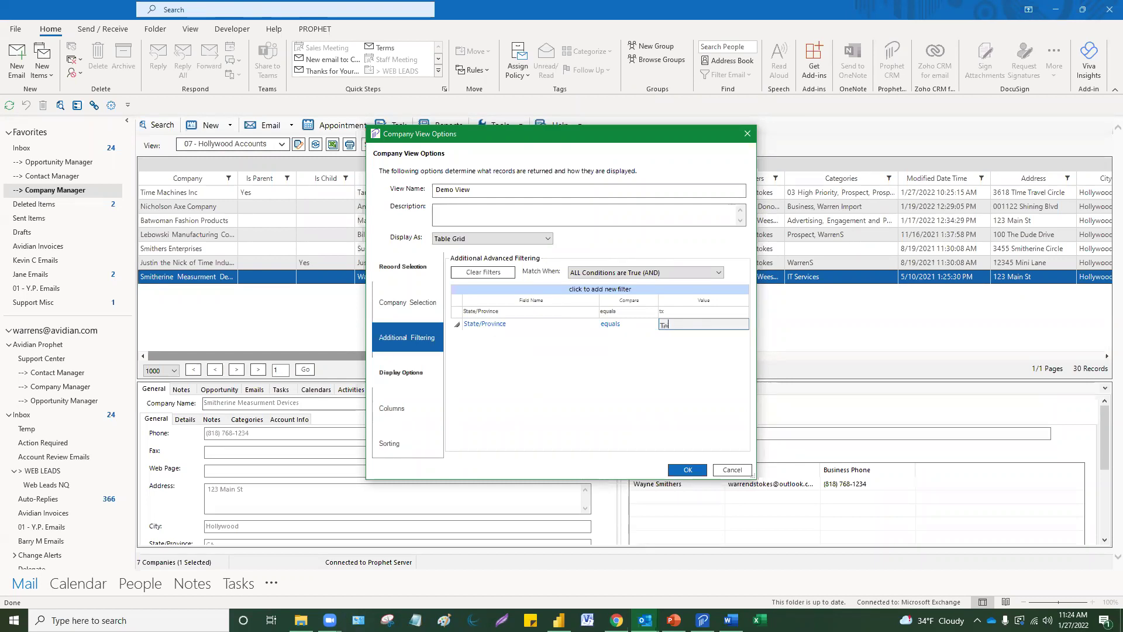
{"action": "type", "text": "Texas"}
{"action": "key", "text": "Return"}
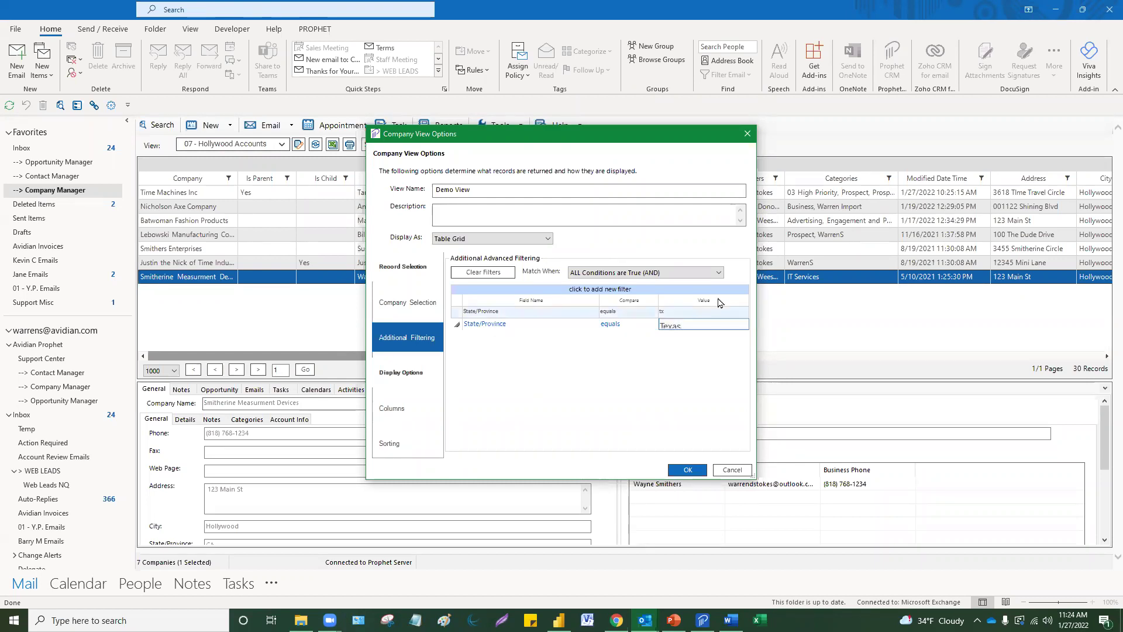
{"action": "left_click", "coordinate": [671, 273]}
{"action": "left_click", "coordinate": [658, 291]}
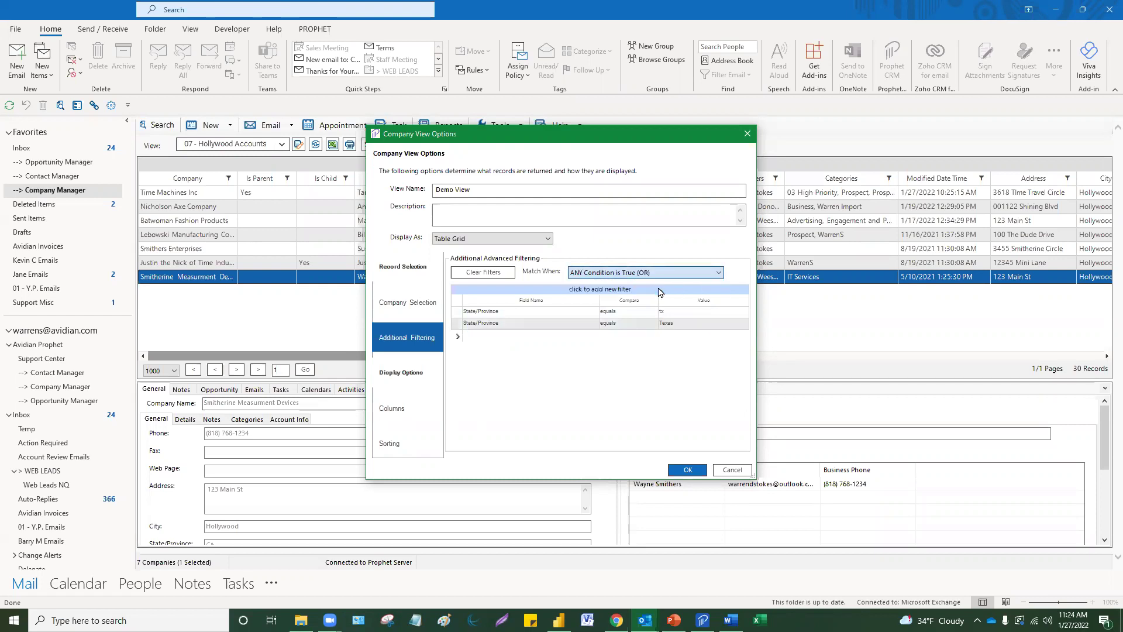
- Rename the view "Demo View Companies in TX", save it and check the State/Province values of the listed companies
{"action": "left_click", "coordinate": [688, 471]}
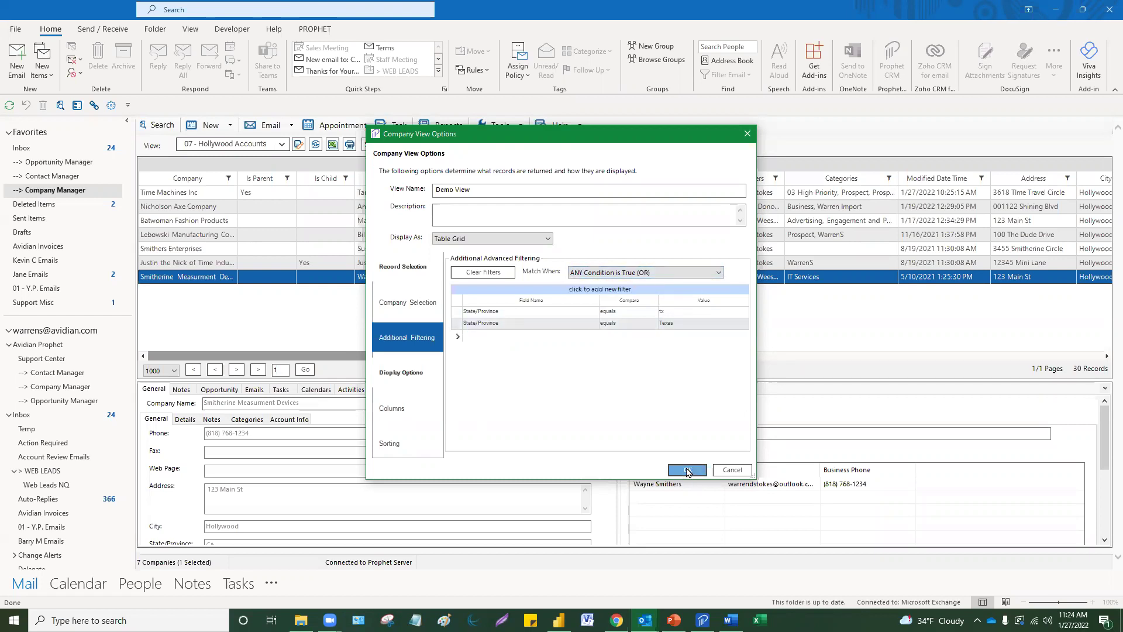
{"action": "left_click", "coordinate": [498, 190]}
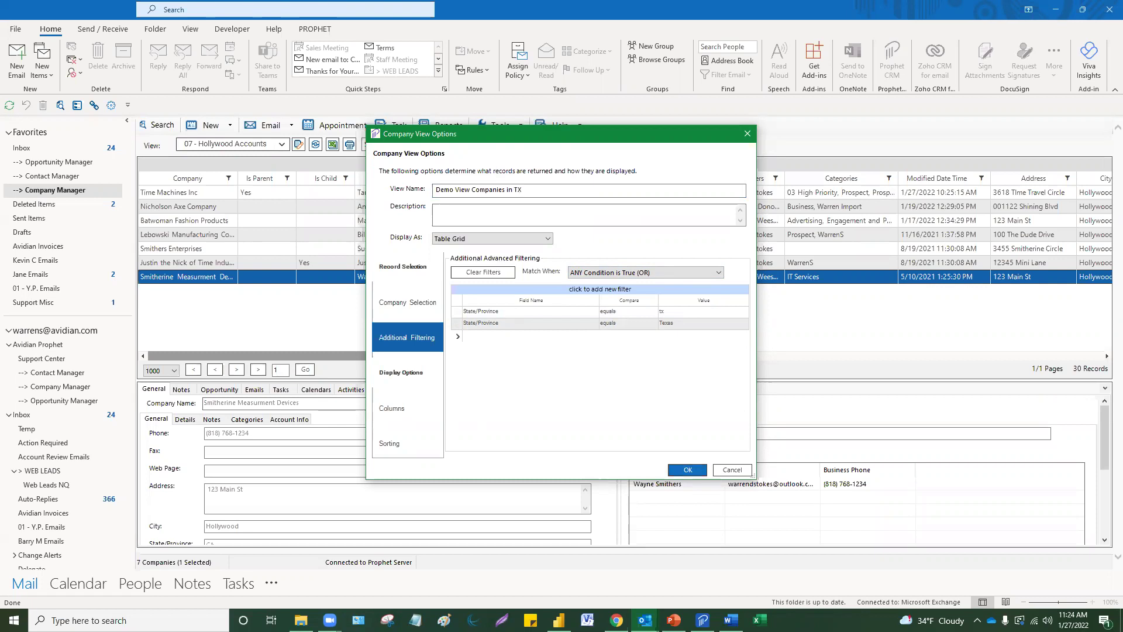
{"action": "left_click", "coordinate": [688, 469]}
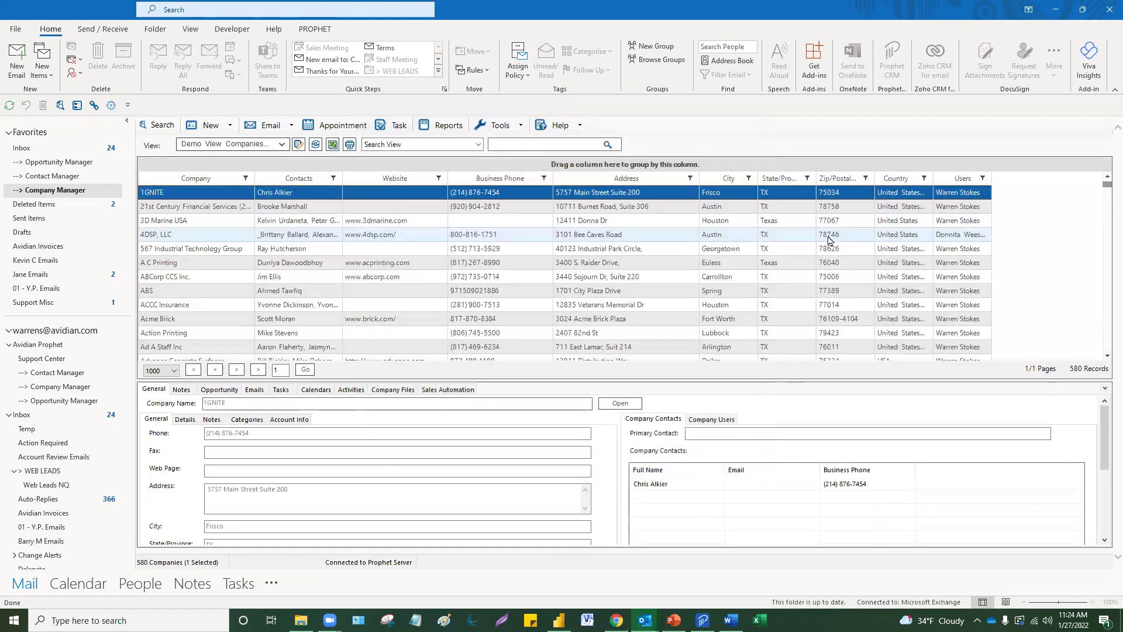
{"action": "left_click", "coordinate": [794, 264]}
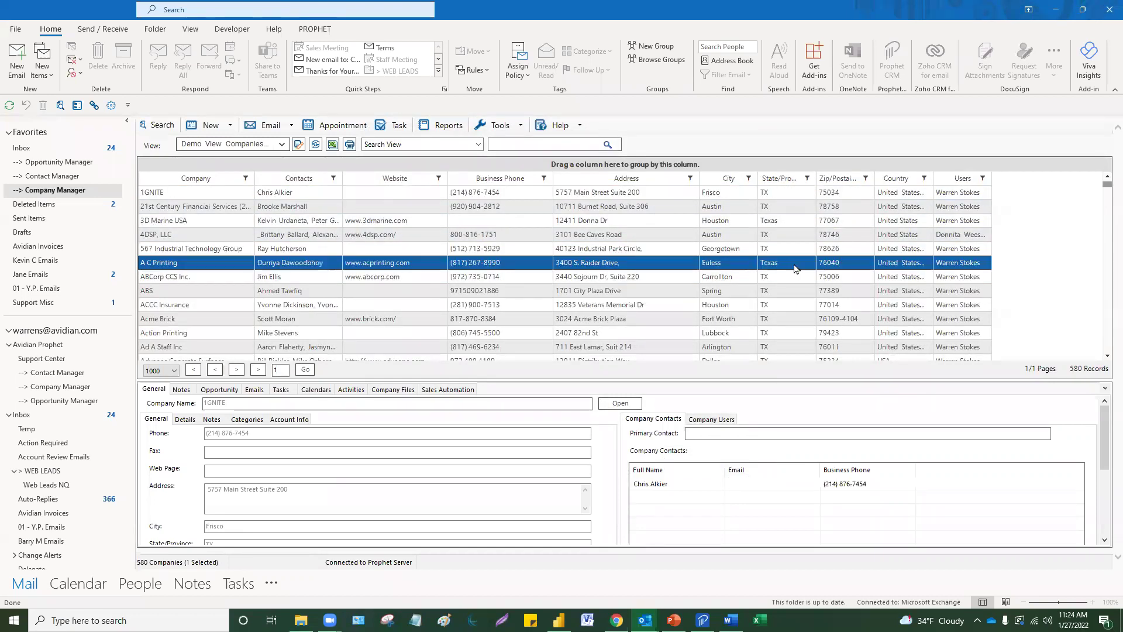
{"action": "left_click", "coordinate": [789, 225]}
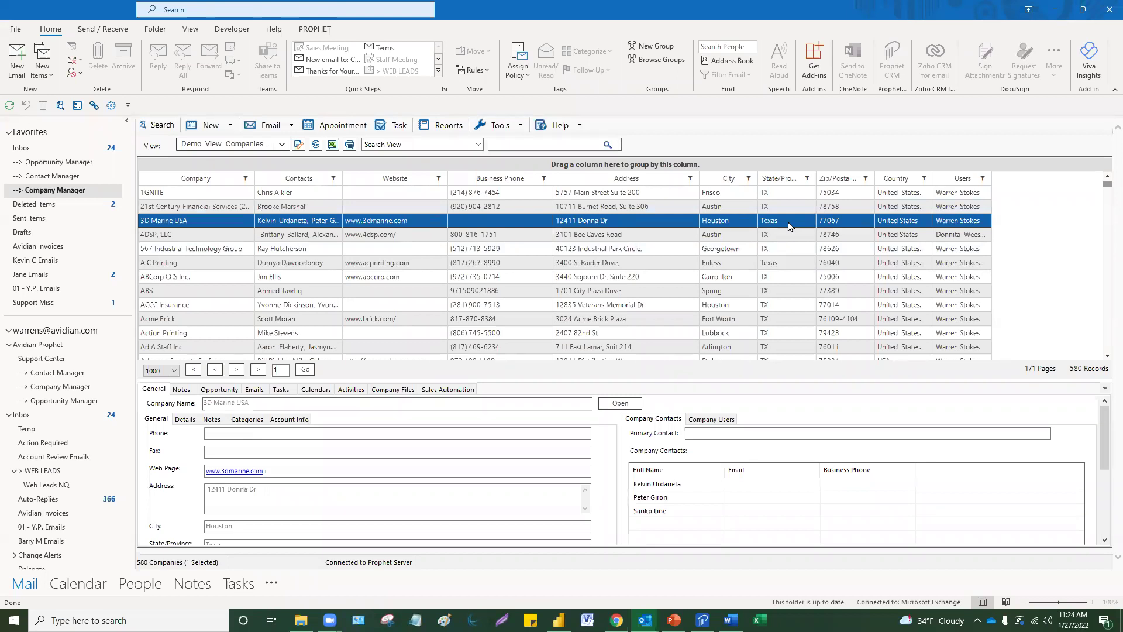
{"action": "left_click", "coordinate": [789, 243]}
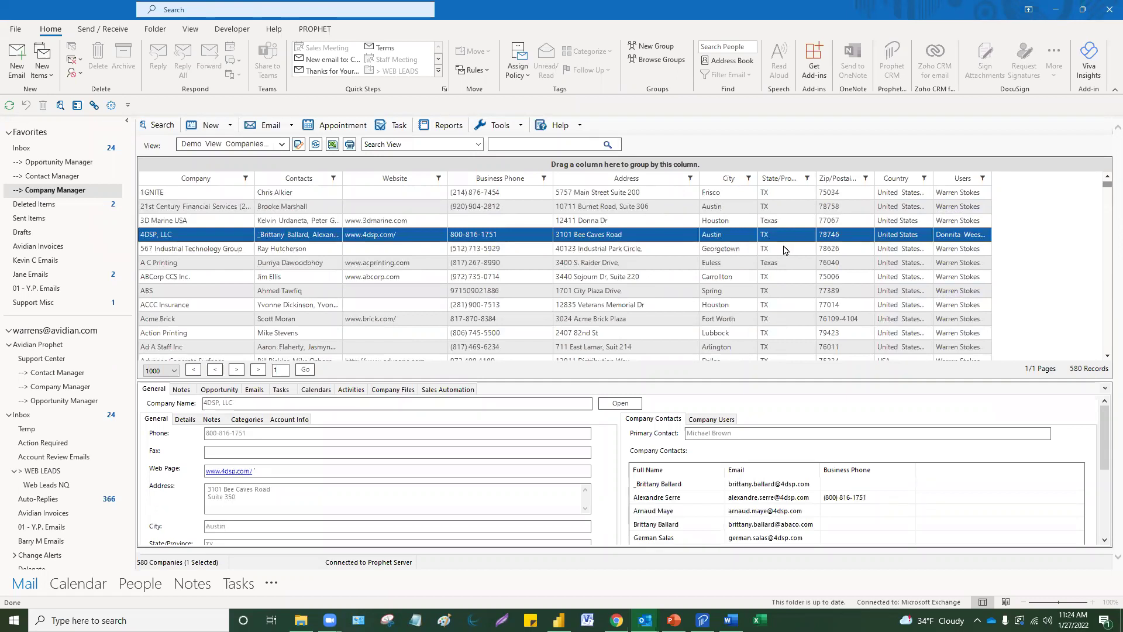
- Filter the City column to all spellings of "houston"
{"action": "left_click", "coordinate": [748, 179]}
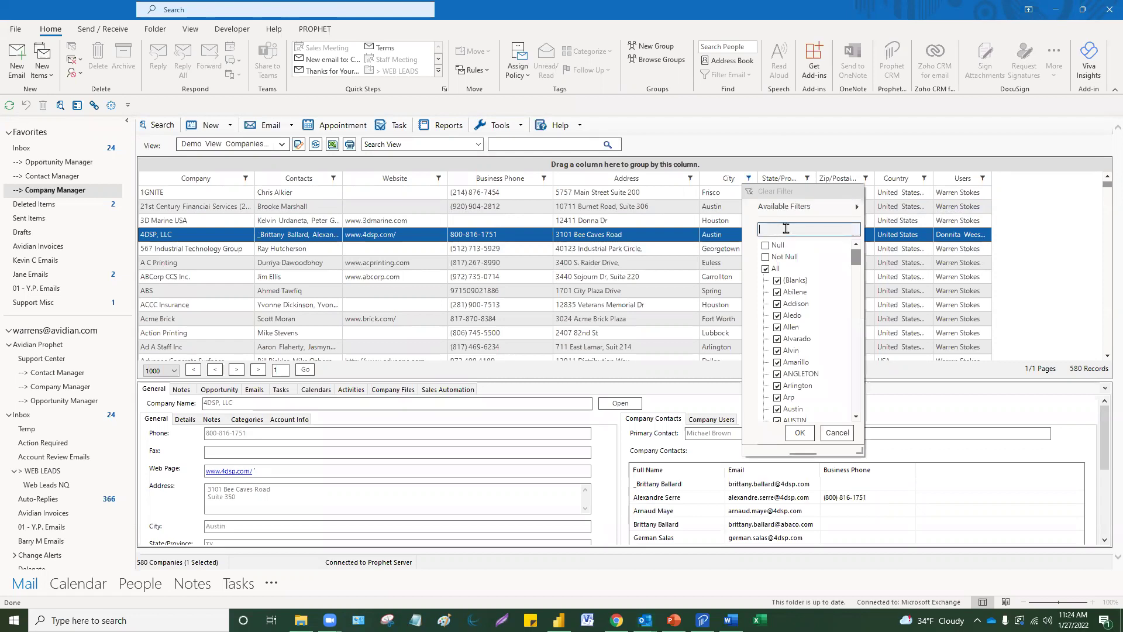
{"action": "type", "text": "hous"}
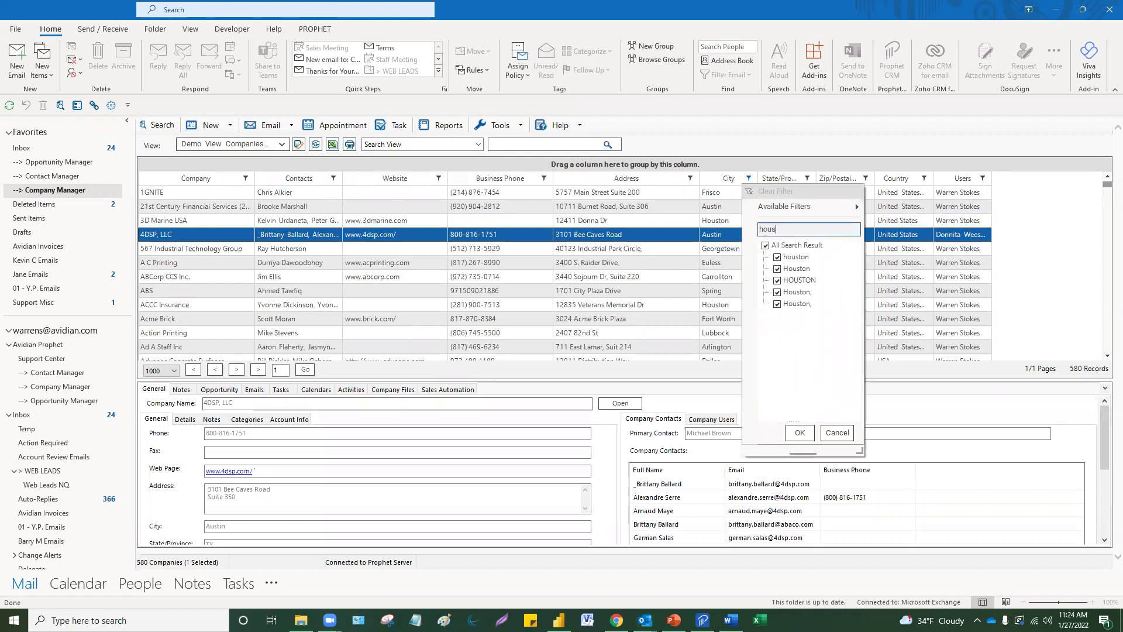
{"action": "type", "text": "tan"}
{"action": "mouse_move", "coordinate": [784, 206]}
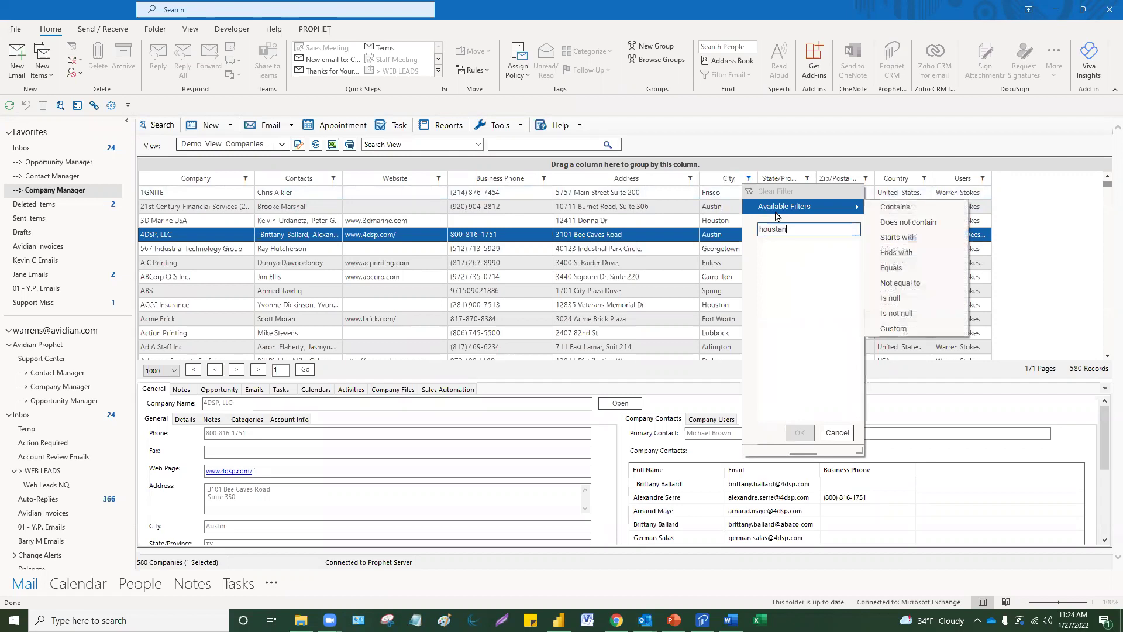
{"action": "key", "text": "BackSpace"}
{"action": "key", "text": "BackSpace"}
{"action": "type", "text": "o"}
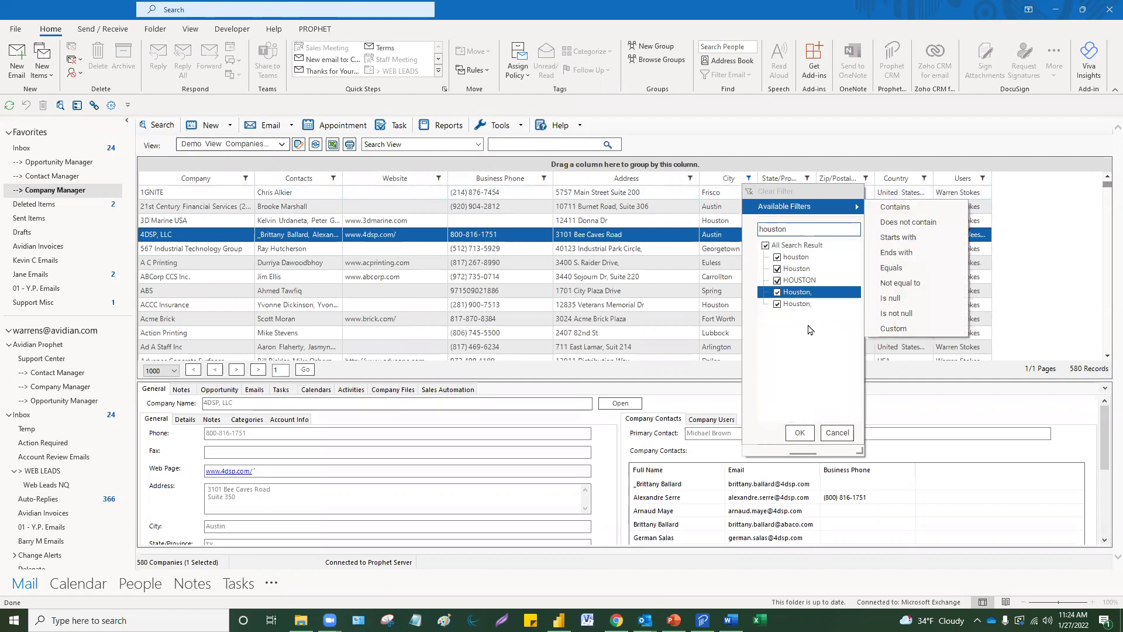
{"action": "left_click", "coordinate": [819, 269]}
{"action": "key", "text": "Down"}
{"action": "key", "text": "Down"}
{"action": "key", "text": "Up"}
{"action": "key", "text": "Up"}
{"action": "key", "text": "Up"}
{"action": "key", "text": "Up"}
{"action": "key", "text": "Down"}
{"action": "key", "text": "Down"}
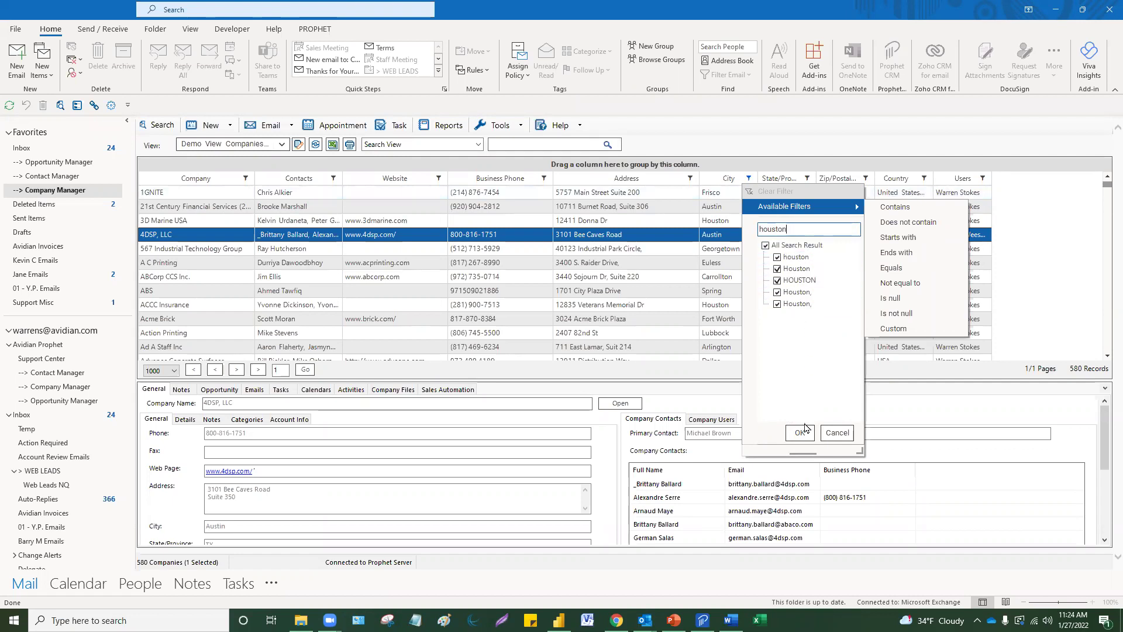
{"action": "left_click", "coordinate": [799, 433]}
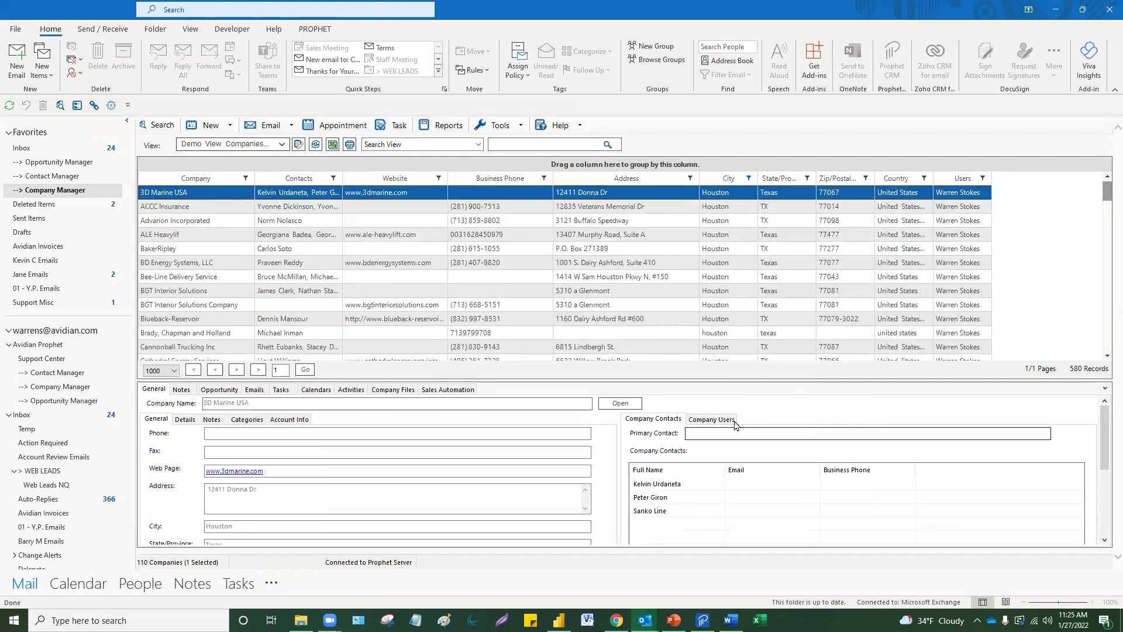
- Try to save the Houston-filtered list as a copy of the view, declining the change to "all" conditions, and close the view options unsaved
{"action": "left_click", "coordinate": [282, 145]}
{"action": "mouse_move", "coordinate": [503, 70]}
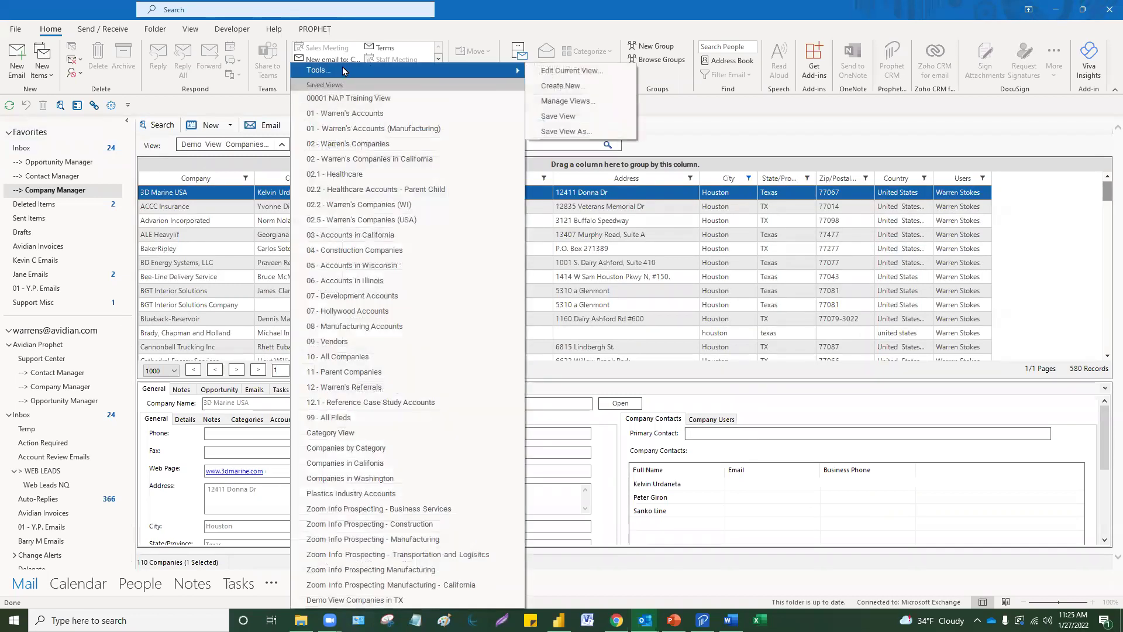
{"action": "left_click", "coordinate": [565, 120]}
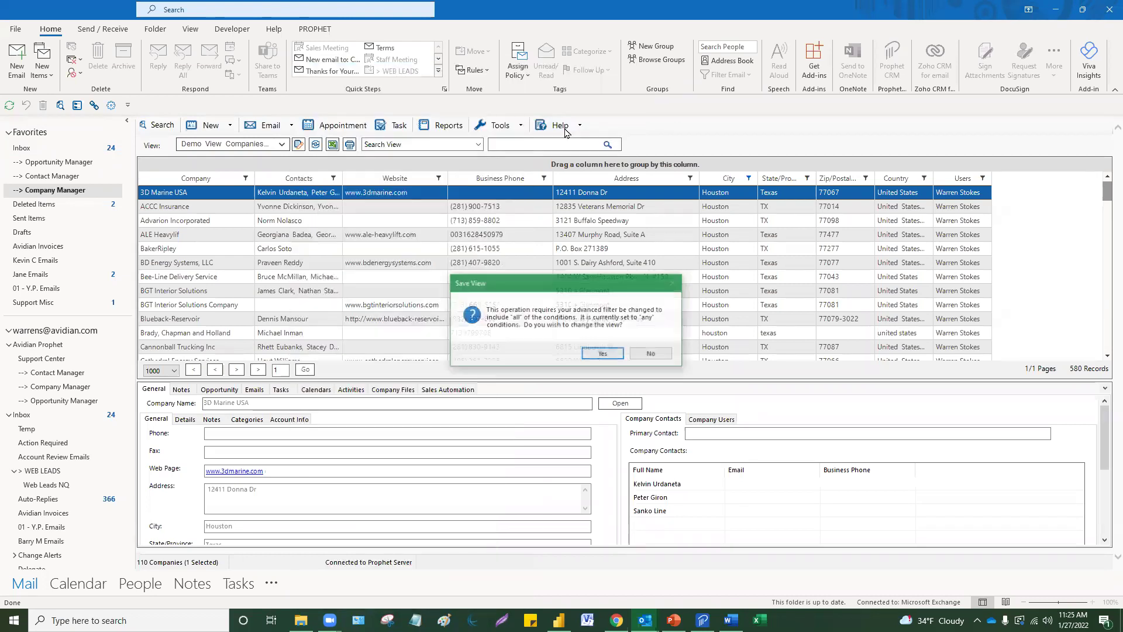
{"action": "left_click", "coordinate": [654, 354]}
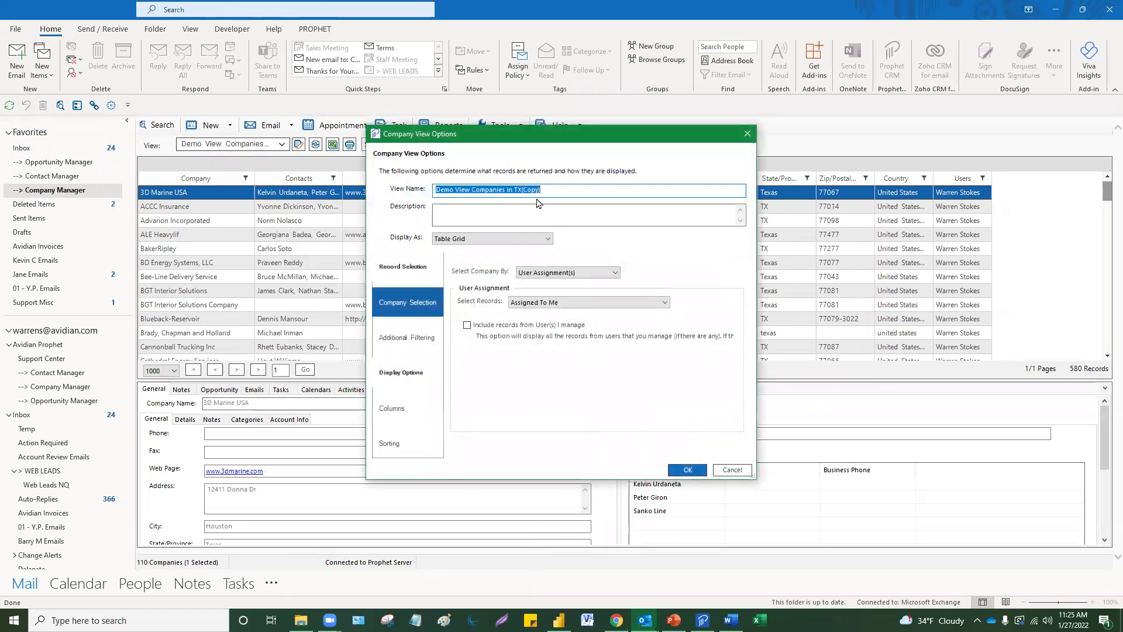
{"action": "left_click", "coordinate": [547, 192]}
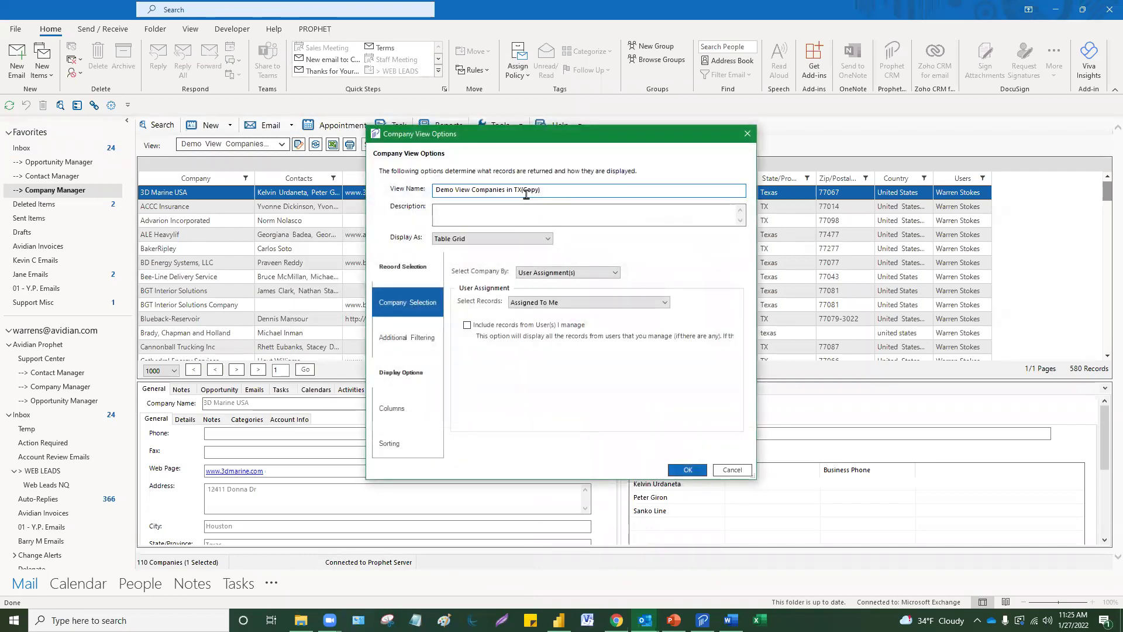
{"action": "left_click", "coordinate": [745, 135]}
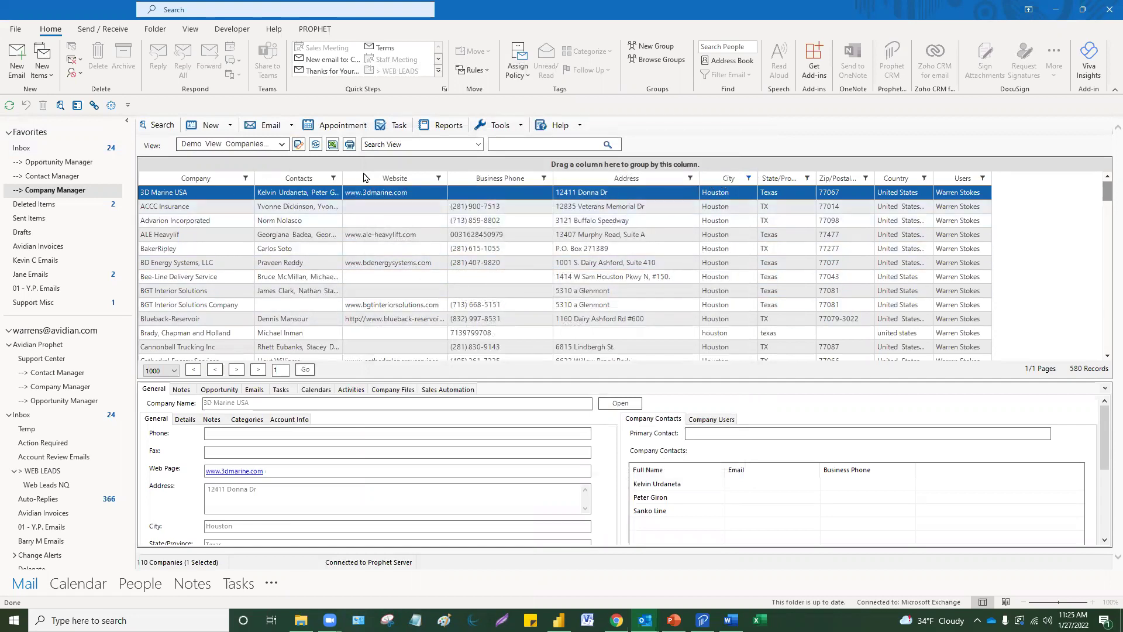
- Load the saved view "07 - Hollywood Accounts" and group its companies by Reference Industry
{"action": "left_click", "coordinate": [282, 144]}
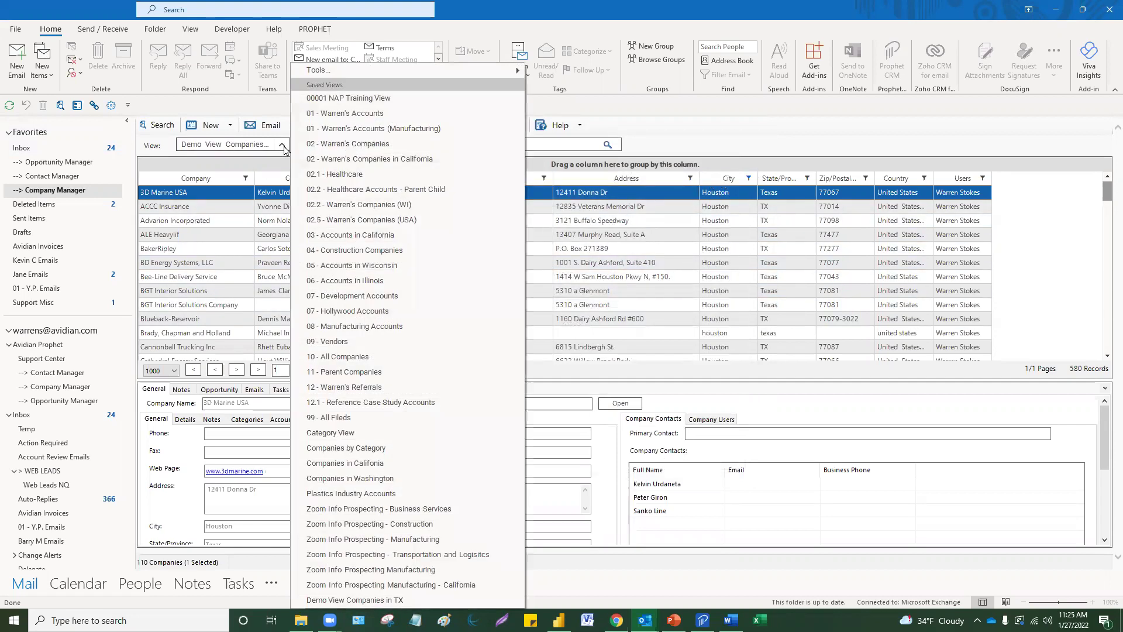
{"action": "left_click", "coordinate": [361, 315]}
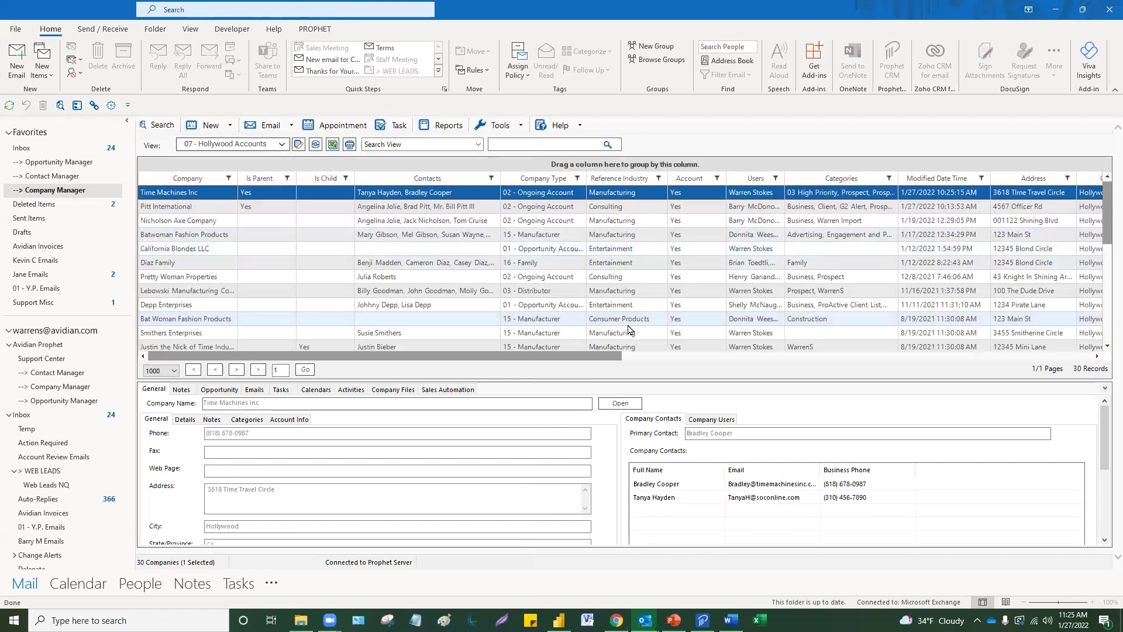
{"action": "mouse_move", "coordinate": [620, 180]}
{"action": "left_mouse_down"}
{"action": "mouse_move", "coordinate": [321, 179]}
{"action": "mouse_move", "coordinate": [631, 183]}
{"action": "left_mouse_up"}
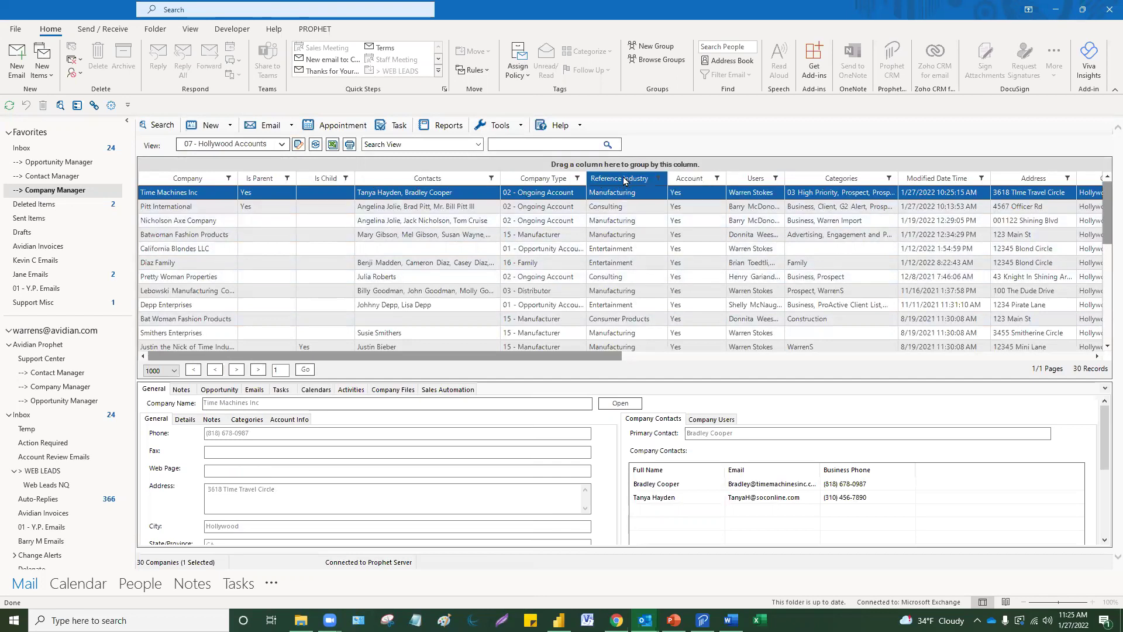
{"action": "left_click_drag", "start_coordinate": [624, 180], "coordinate": [619, 163]}
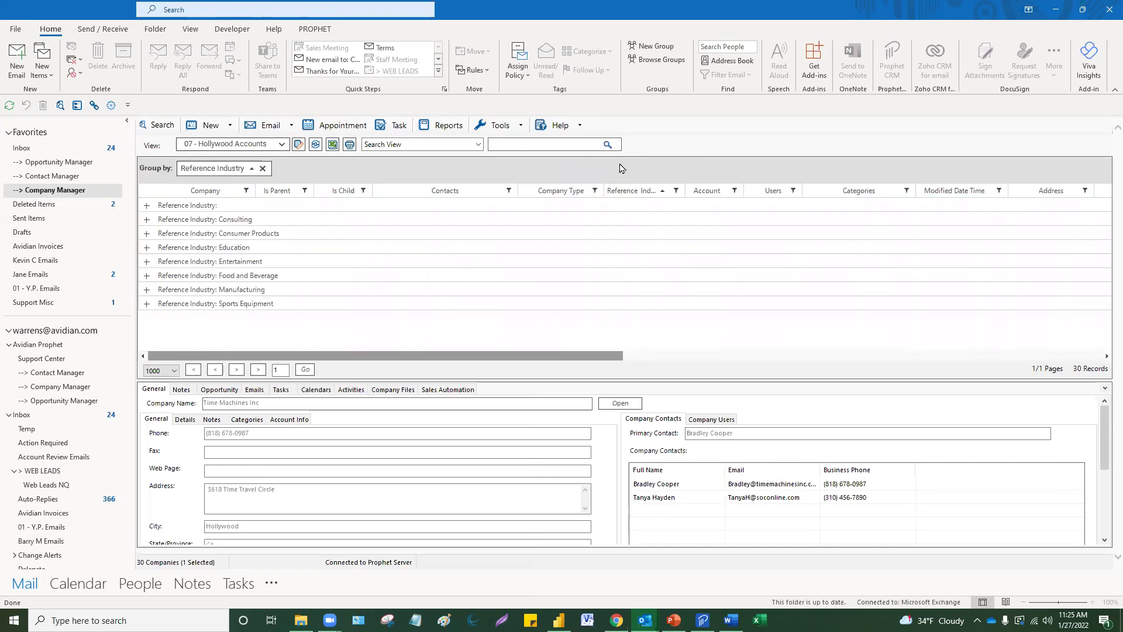
- Look through the companies in the blank, Education and Entertainment industry groups, collapse them, and remove the Reference Industry grouping
{"action": "left_click", "coordinate": [155, 308]}
{"action": "left_click", "coordinate": [146, 209]}
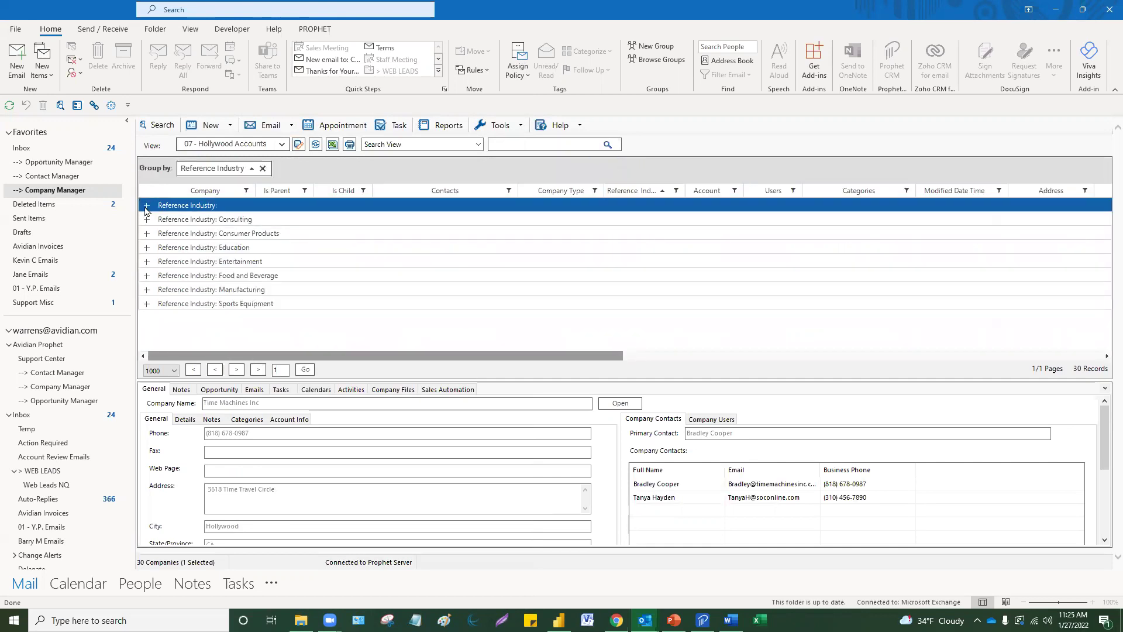
{"action": "left_click", "coordinate": [146, 207]}
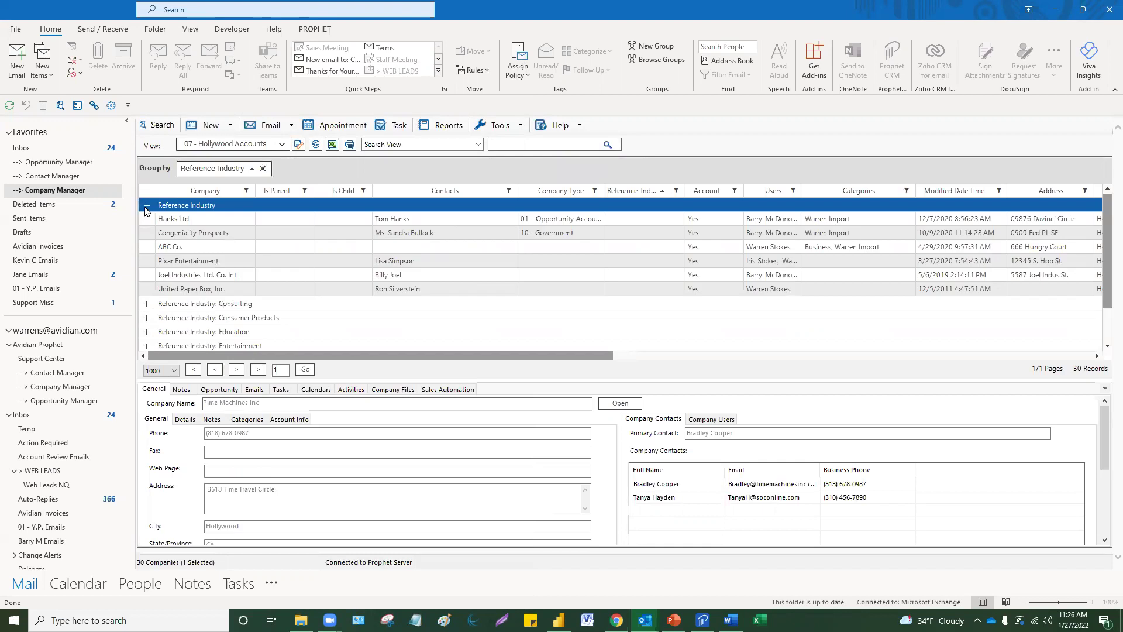
{"action": "left_click", "coordinate": [146, 208]}
{"action": "left_click", "coordinate": [148, 250]}
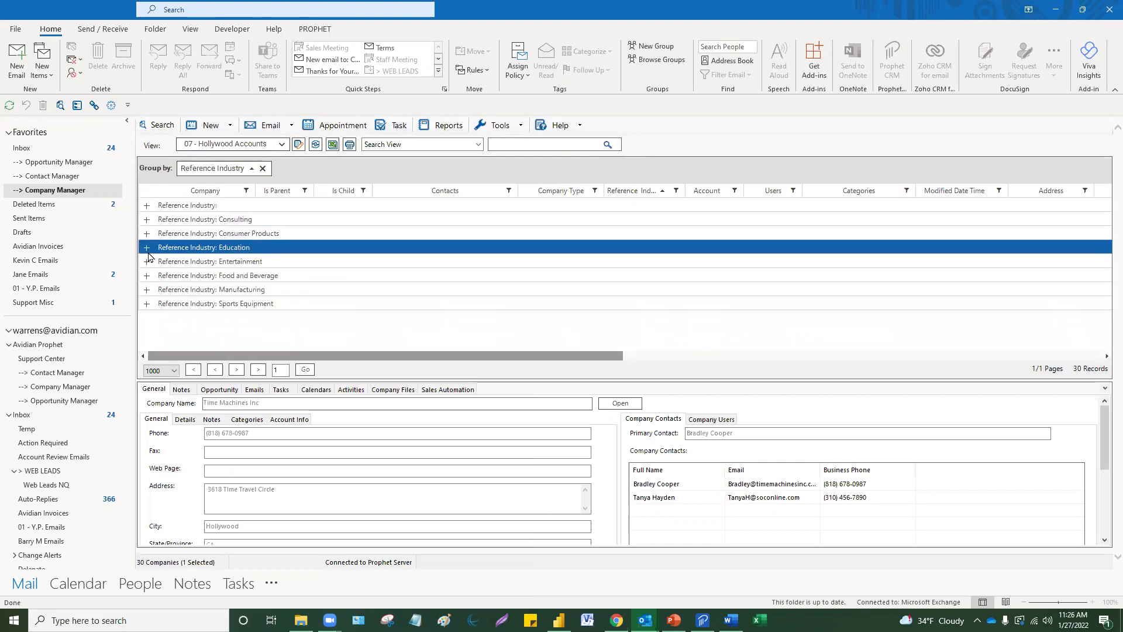
{"action": "left_click", "coordinate": [147, 248]}
{"action": "left_click", "coordinate": [146, 249]}
{"action": "left_click", "coordinate": [148, 274]}
{"action": "left_click", "coordinate": [148, 262]}
{"action": "left_click", "coordinate": [147, 264]}
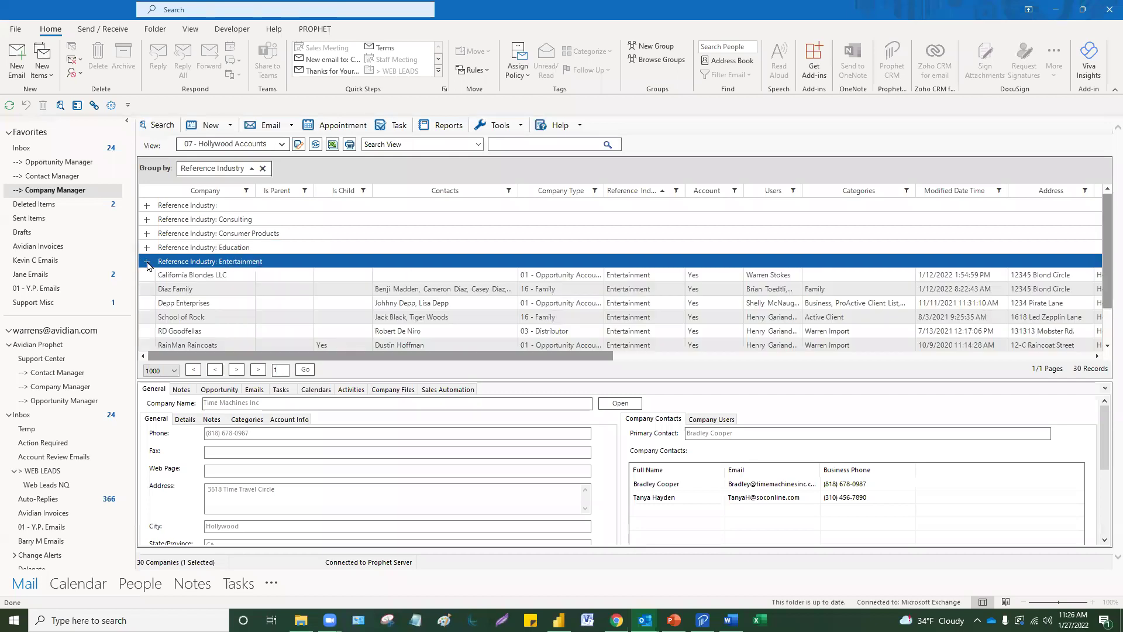
{"action": "left_click", "coordinate": [148, 264]}
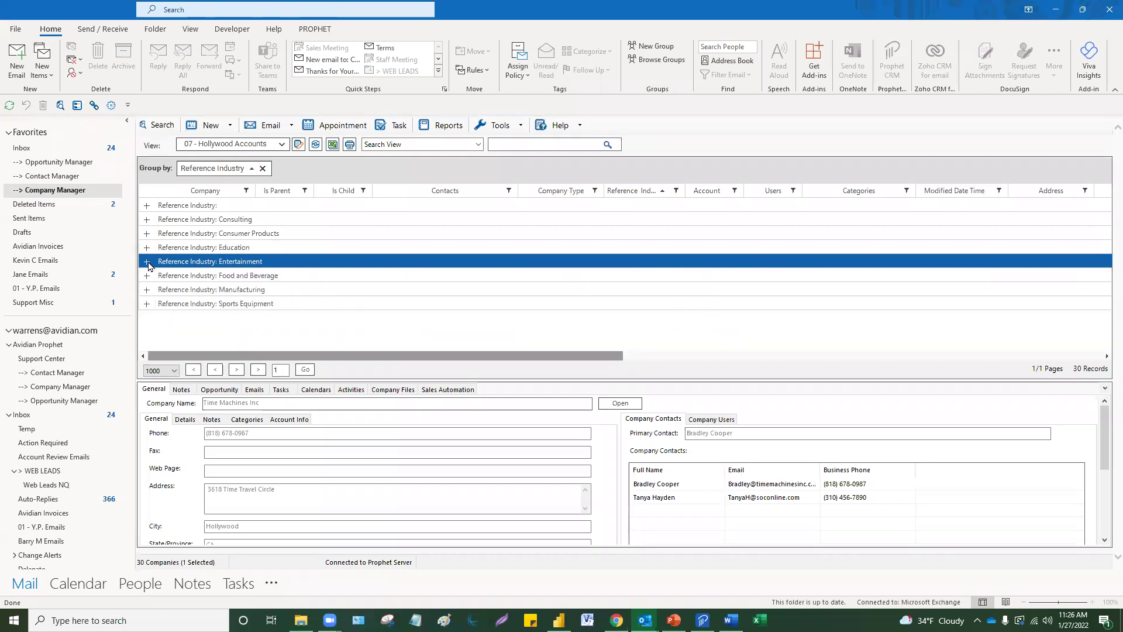
{"action": "left_click", "coordinate": [263, 170]}
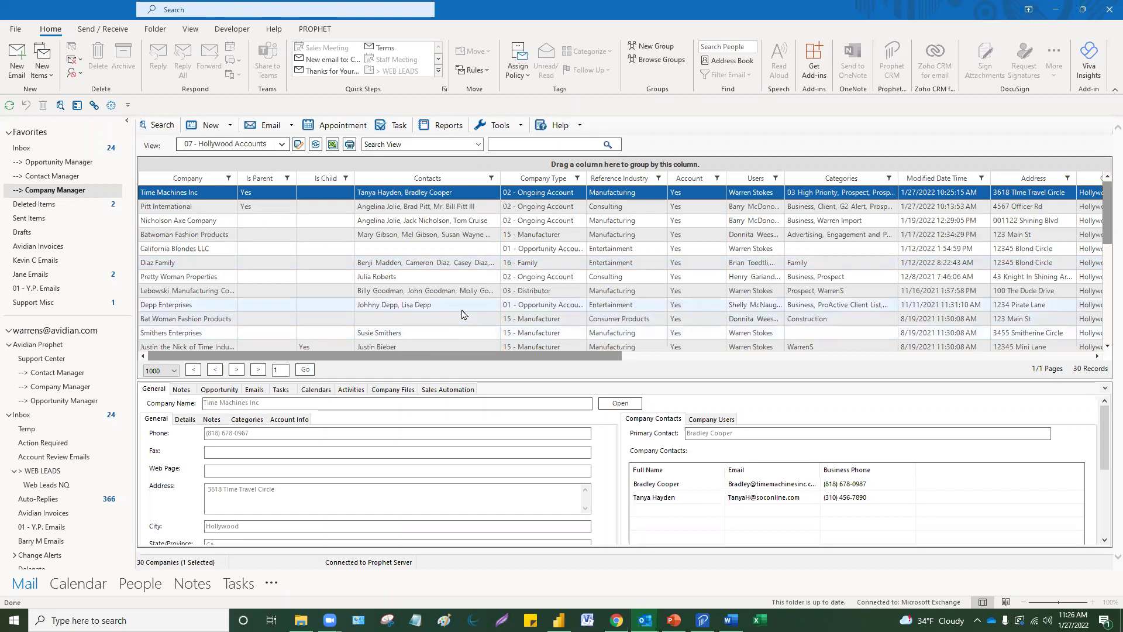
- Check the Is Parent and Is Child columns, then open the Time Machines Inc record and list its child companies
{"action": "left_click", "coordinate": [264, 183]}
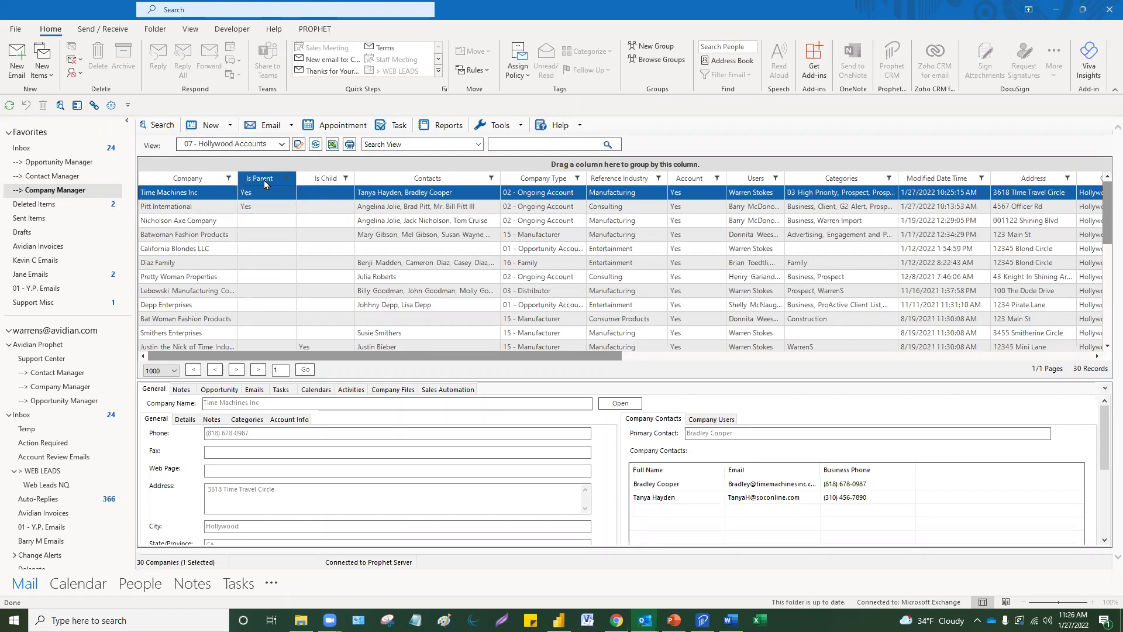
{"action": "left_click", "coordinate": [265, 178]}
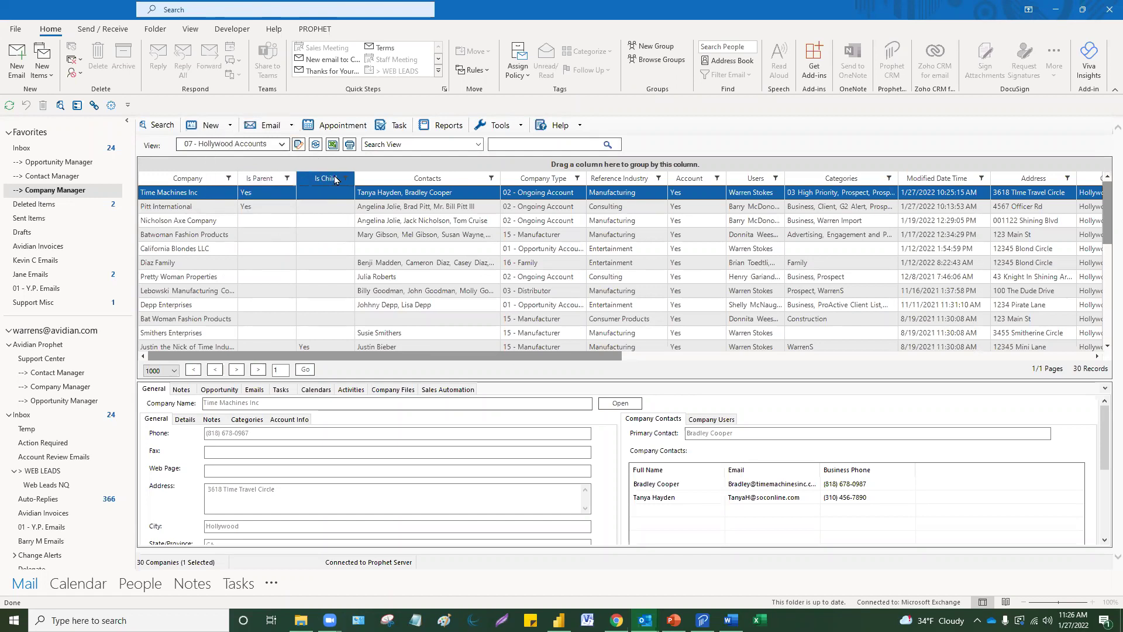
{"action": "left_click", "coordinate": [311, 205]}
{"action": "left_click", "coordinate": [310, 197]}
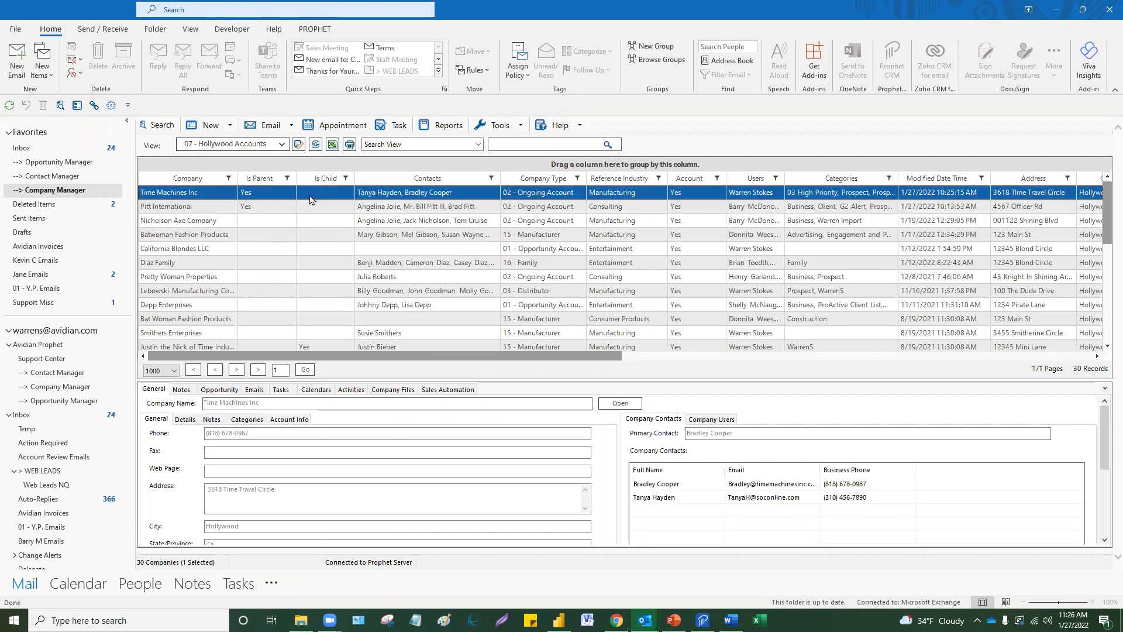
{"action": "double_click", "coordinate": [310, 194]}
{"action": "left_click", "coordinate": [369, 365]}
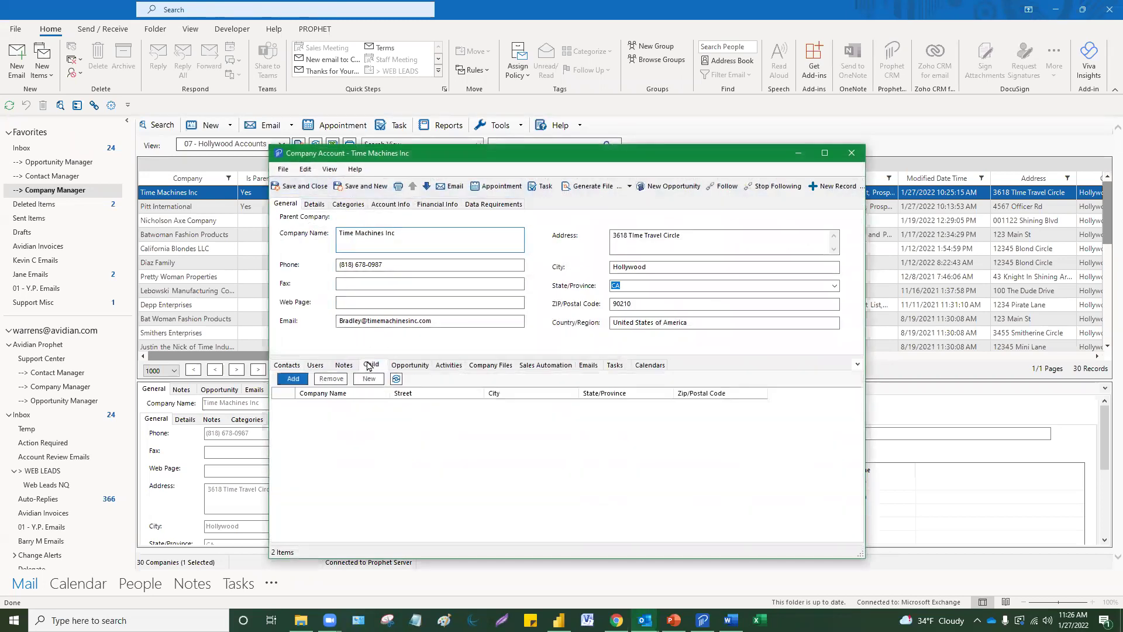
{"action": "left_click", "coordinate": [421, 417]}
{"action": "left_click", "coordinate": [422, 408]}
{"action": "left_click", "coordinate": [423, 418]}
{"action": "left_click", "coordinate": [423, 407]}
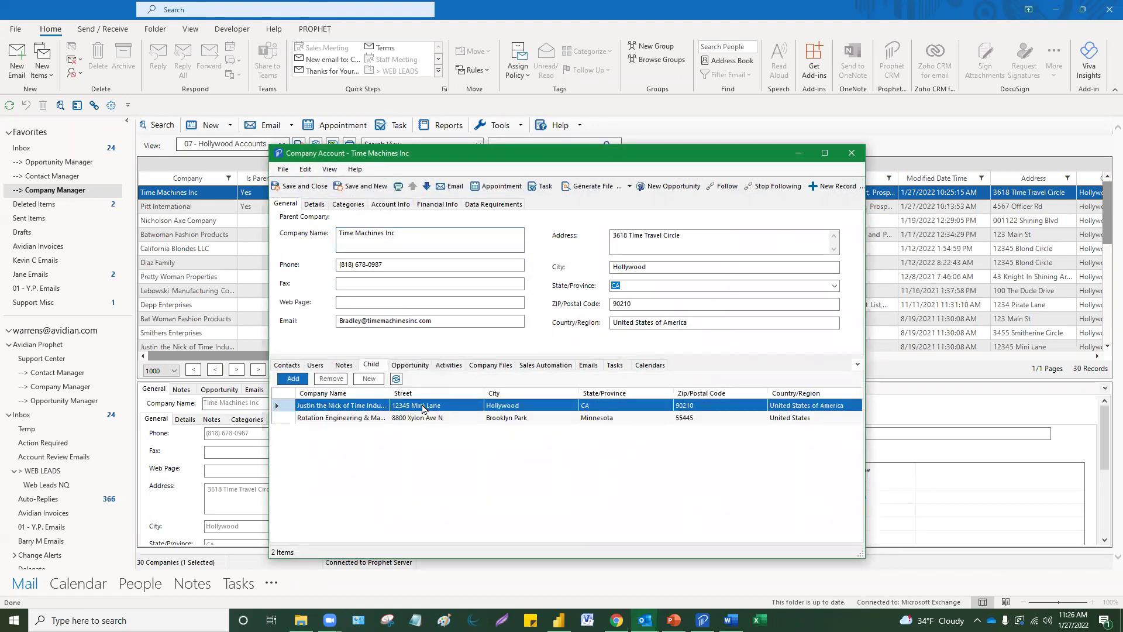
- Open the child company "Justin the Nick of Time Industries", follow its parent company link, and close the company records
{"action": "double_click", "coordinate": [423, 407]}
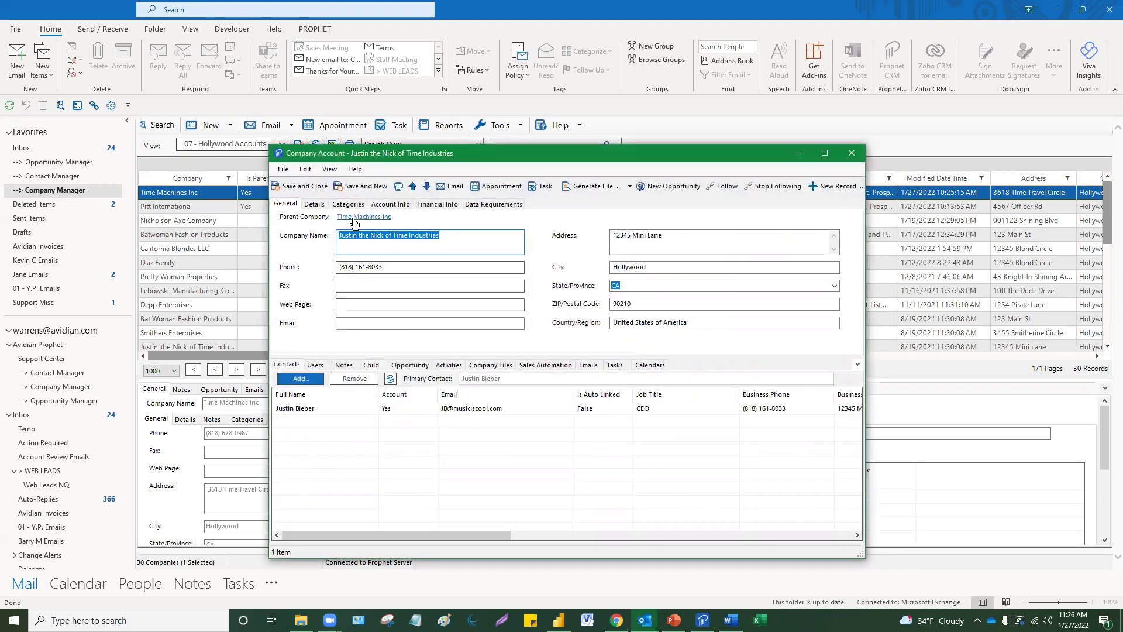
{"action": "left_click", "coordinate": [357, 220]}
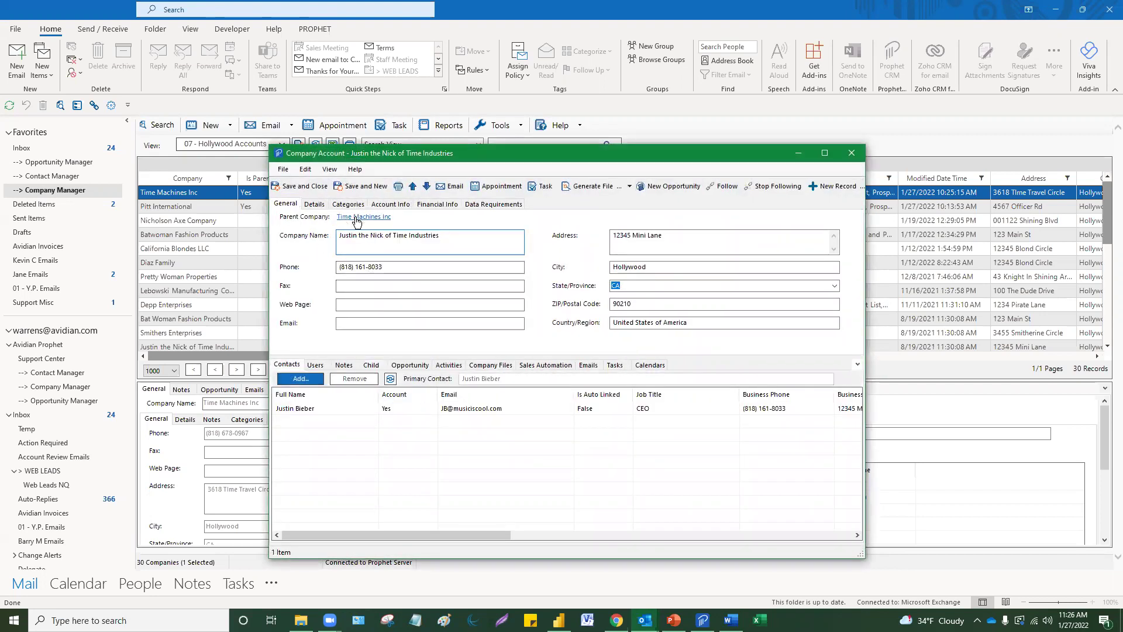
{"action": "left_click", "coordinate": [851, 155]}
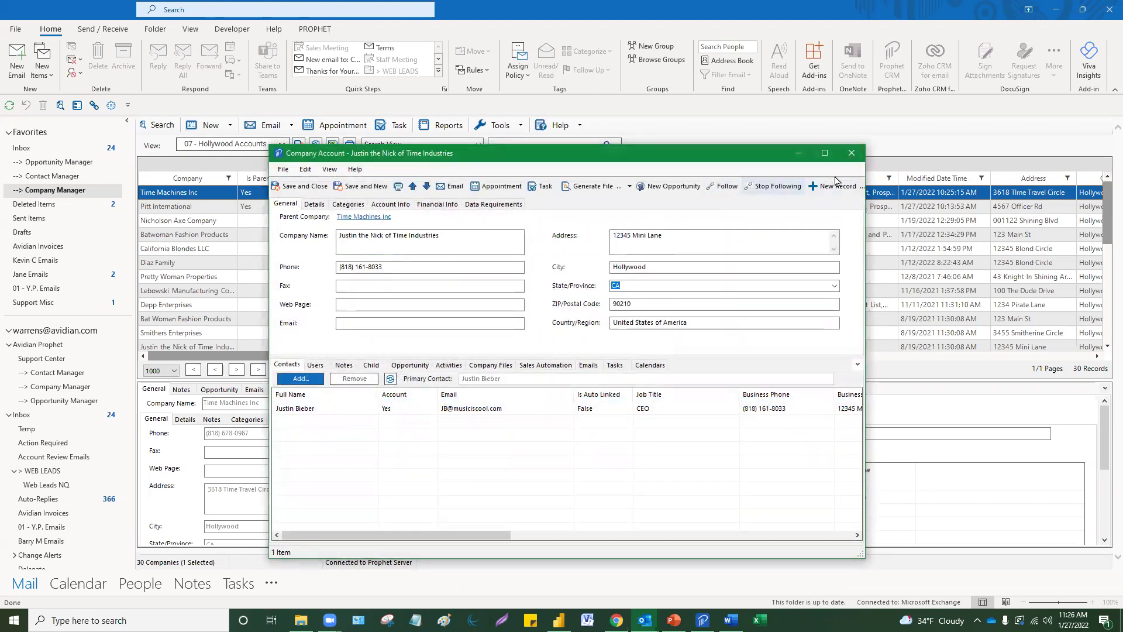
{"action": "left_click", "coordinate": [851, 154]}
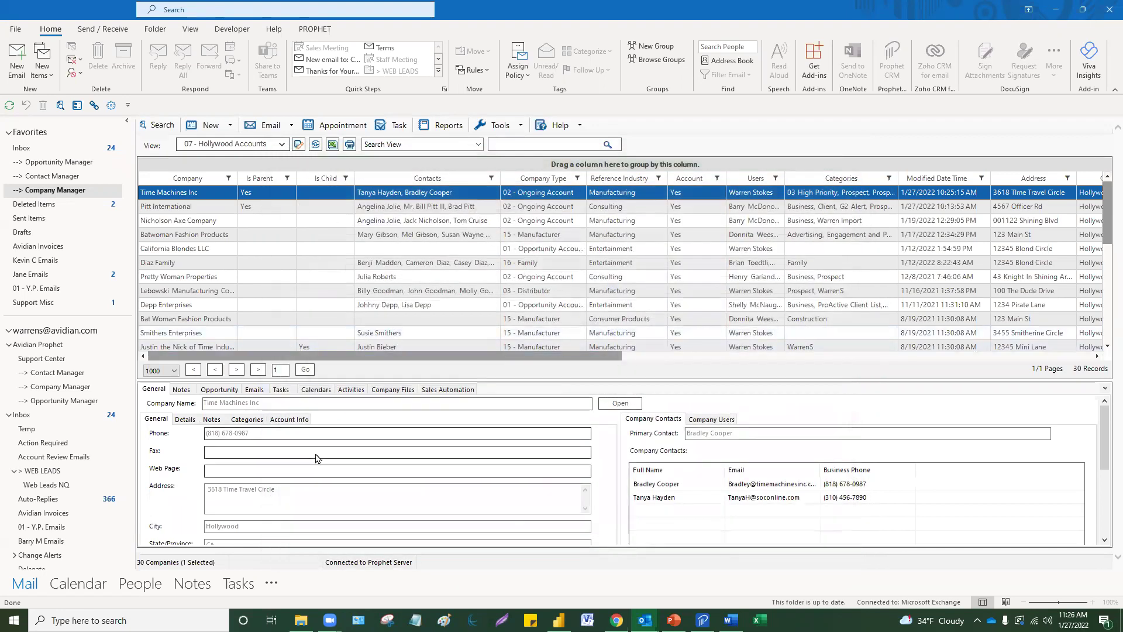
- Show the opportunities of Time Machines Inc with child items included, and widen the Company column to read the full names
{"action": "left_click", "coordinate": [226, 390]}
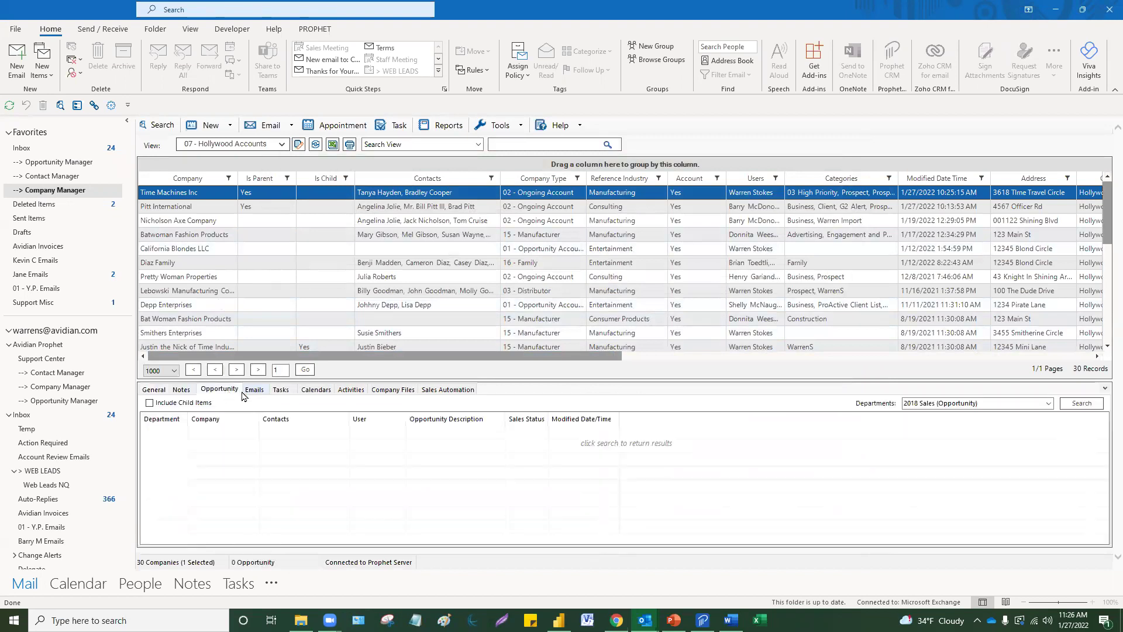
{"action": "left_click", "coordinate": [150, 403]}
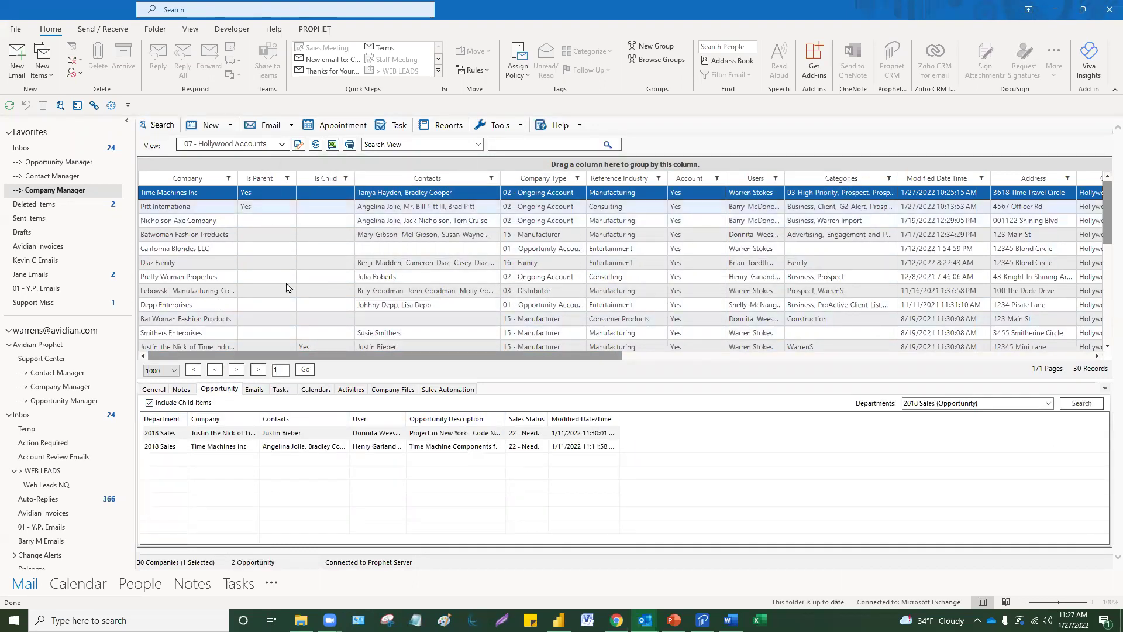
{"action": "left_click", "coordinate": [300, 450]}
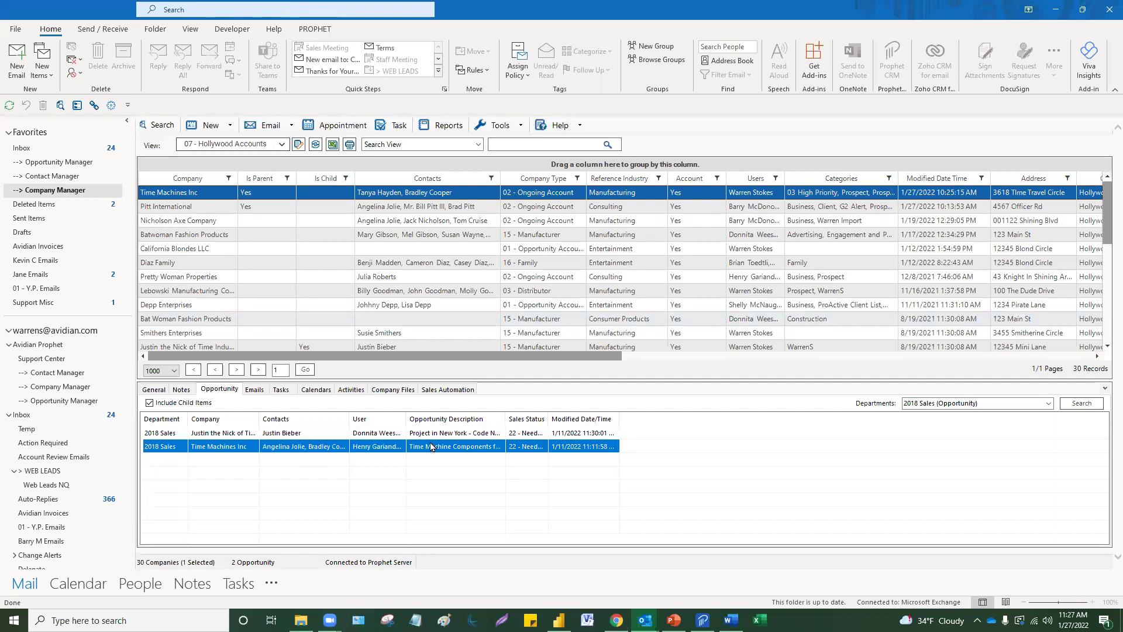
{"action": "left_click", "coordinate": [263, 436]}
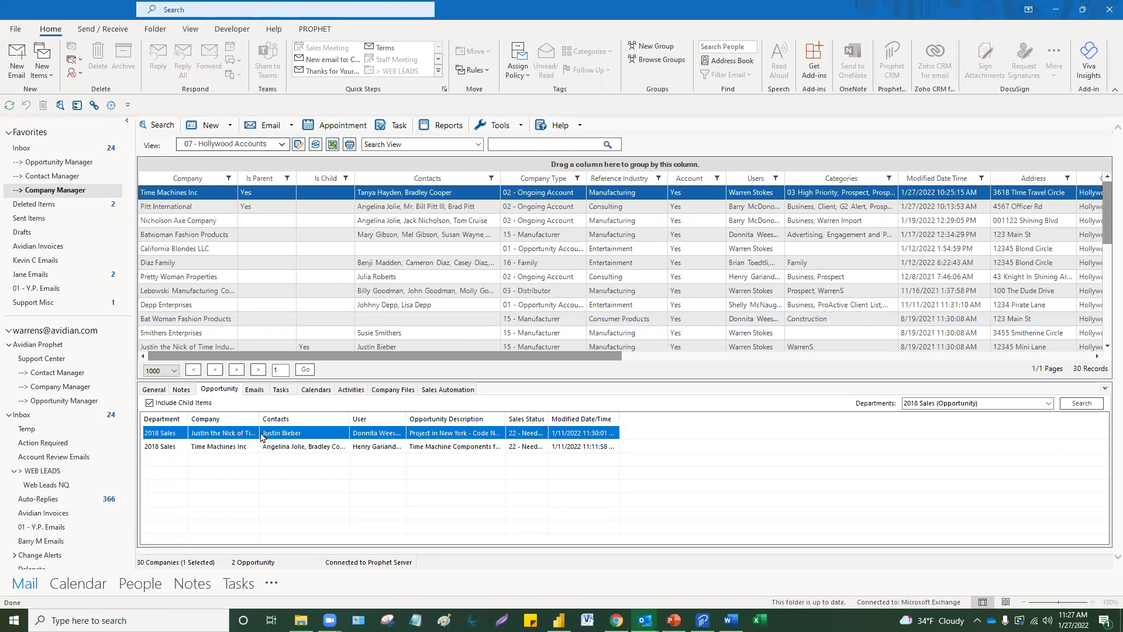
{"action": "left_click_drag", "start_coordinate": [259, 418], "coordinate": [360, 419]}
{"action": "left_click", "coordinate": [333, 446]}
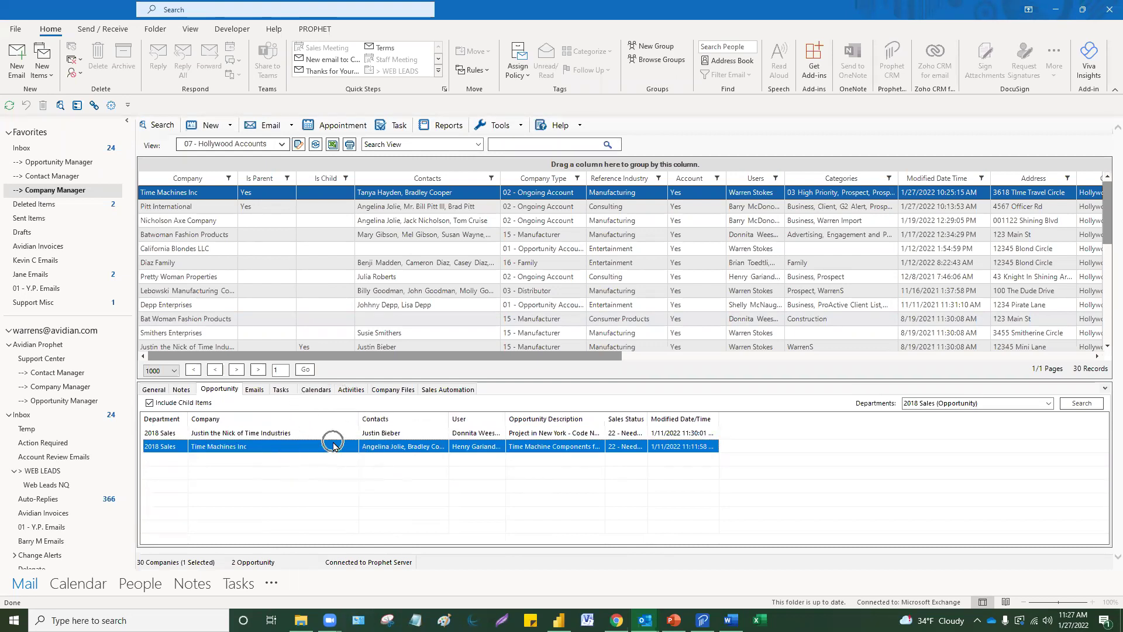
{"action": "left_click", "coordinate": [305, 434]}
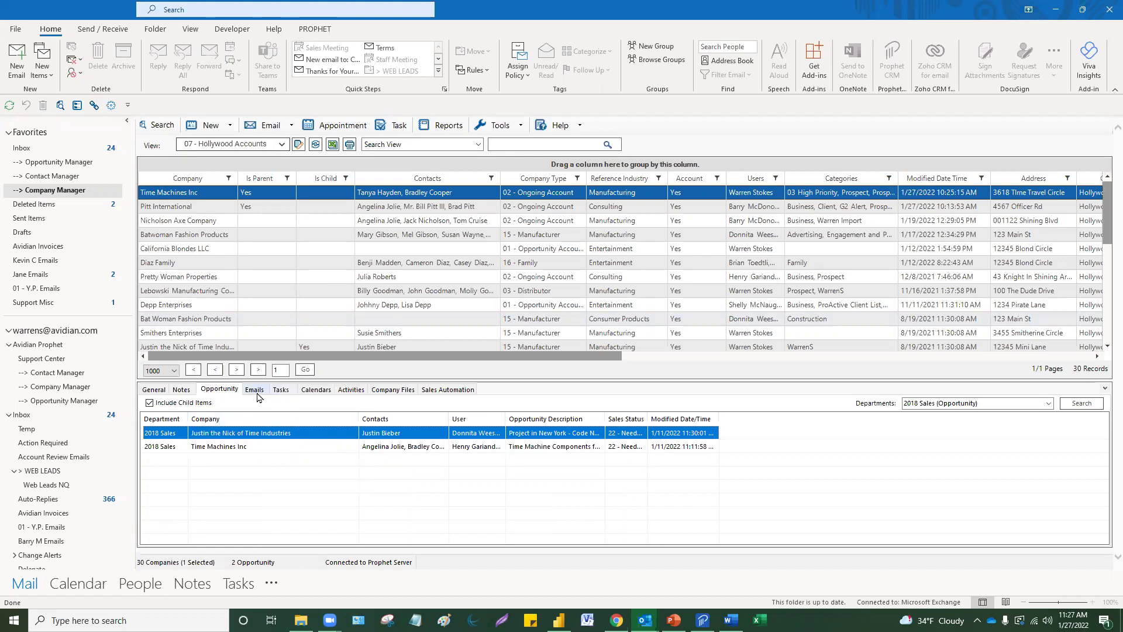
- Search the activities of Time Machines Inc for emails only, read the message "How to Tame Your Outlook Inbox" and close it
{"action": "left_click", "coordinate": [351, 390]}
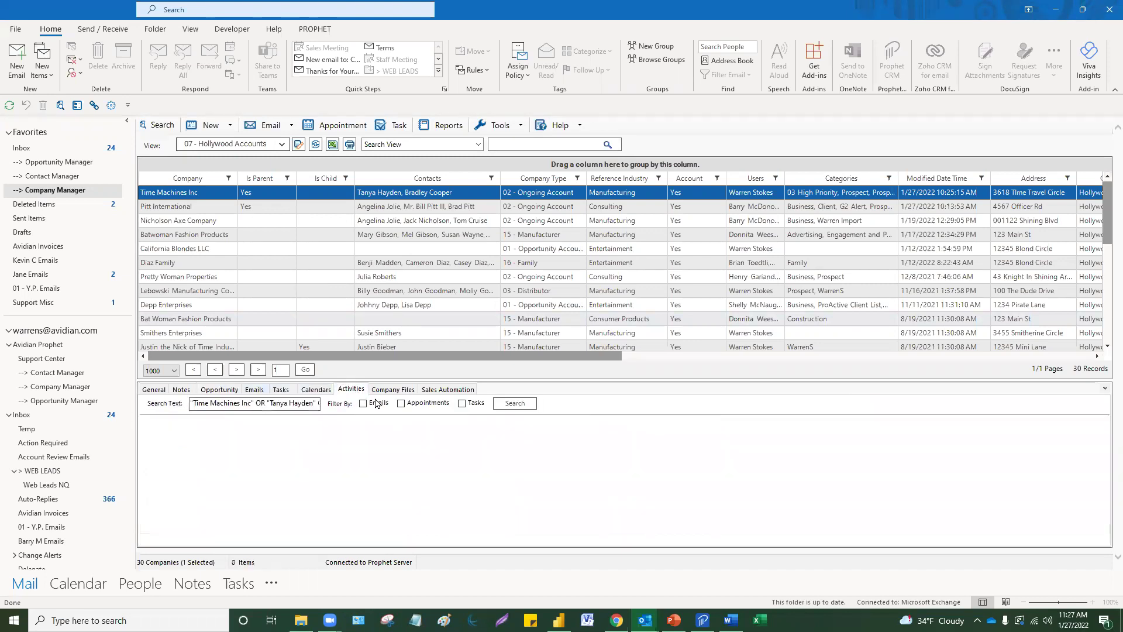
{"action": "left_click", "coordinate": [378, 405]}
{"action": "left_click", "coordinate": [516, 403]}
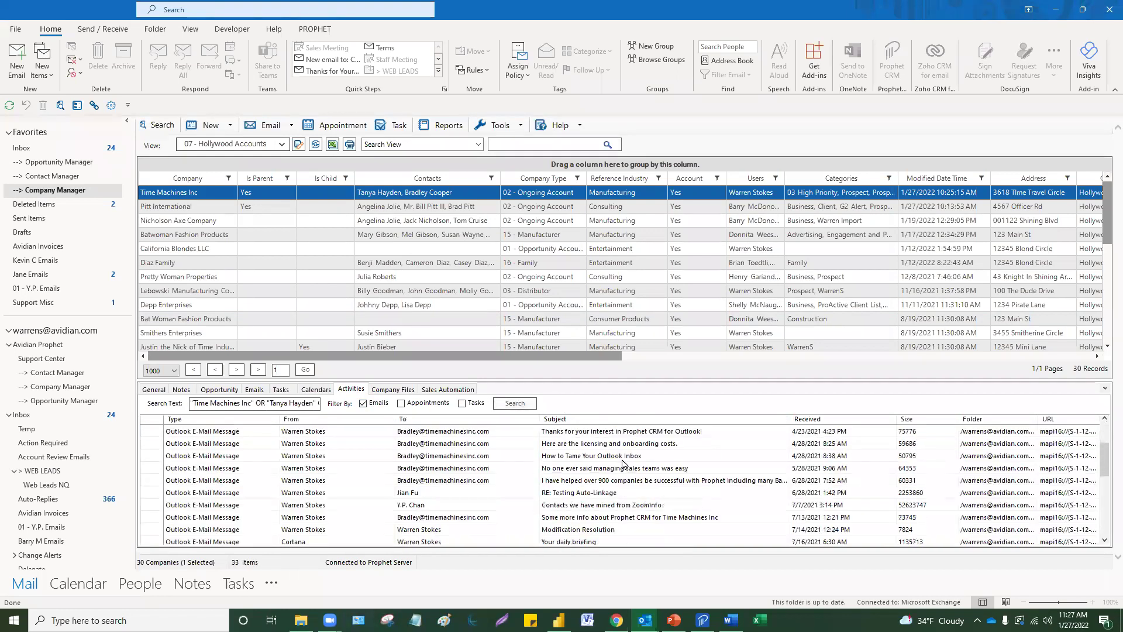
{"action": "left_click", "coordinate": [583, 456]}
{"action": "double_click", "coordinate": [583, 456]}
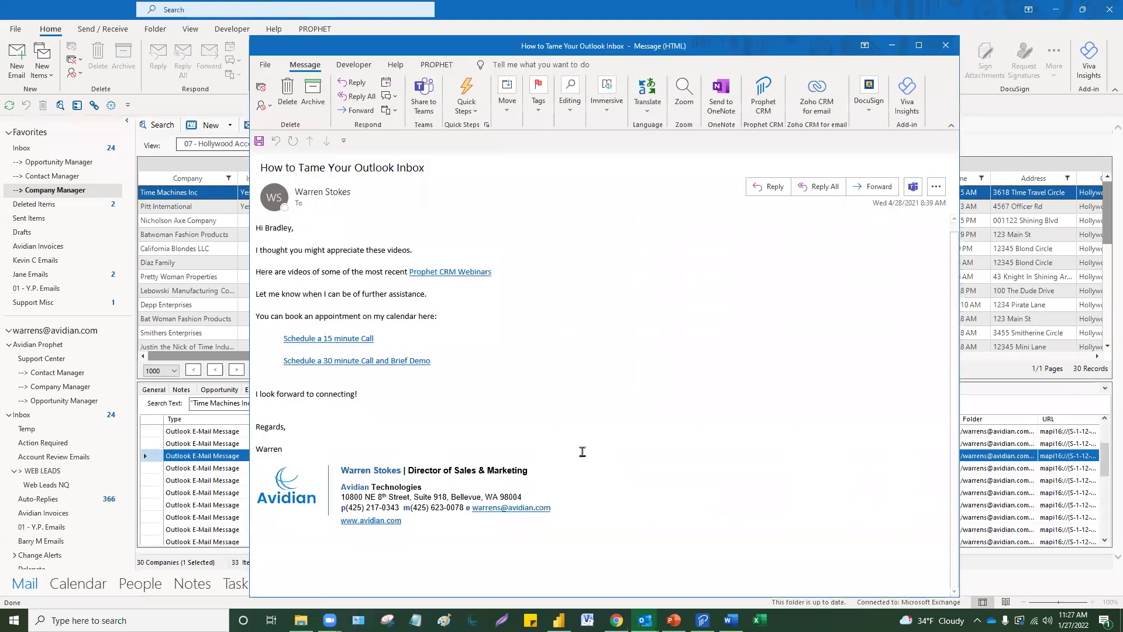
{"action": "left_click", "coordinate": [947, 47]}
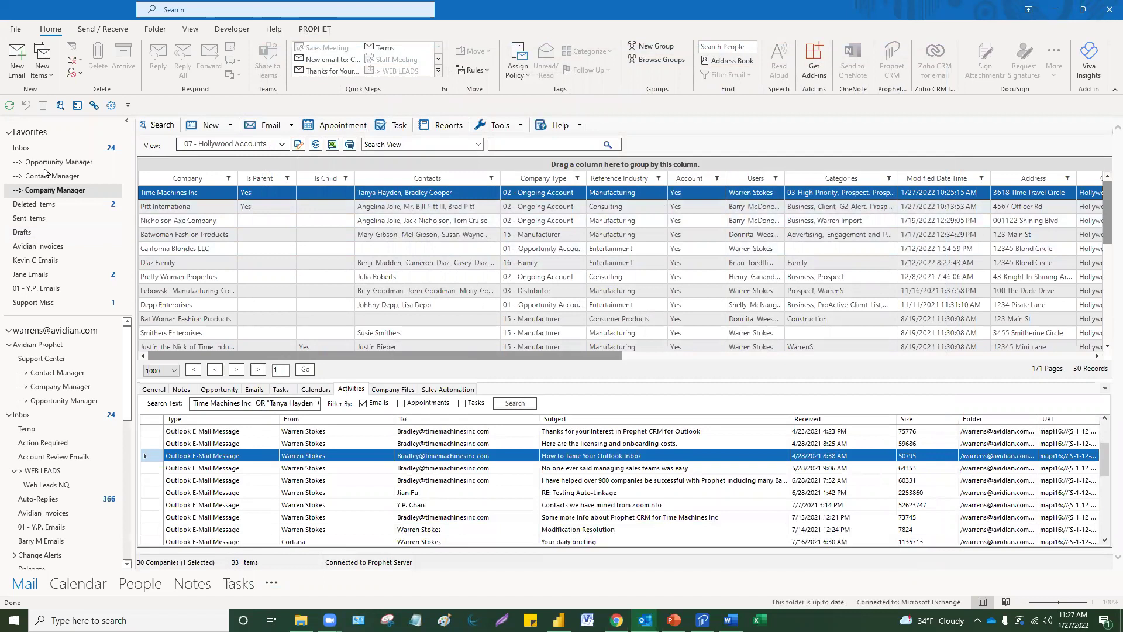
- Go to the Other section of the Inbox and select the email "Great news about MyBinding & Spiral"
{"action": "left_click", "coordinate": [37, 150]}
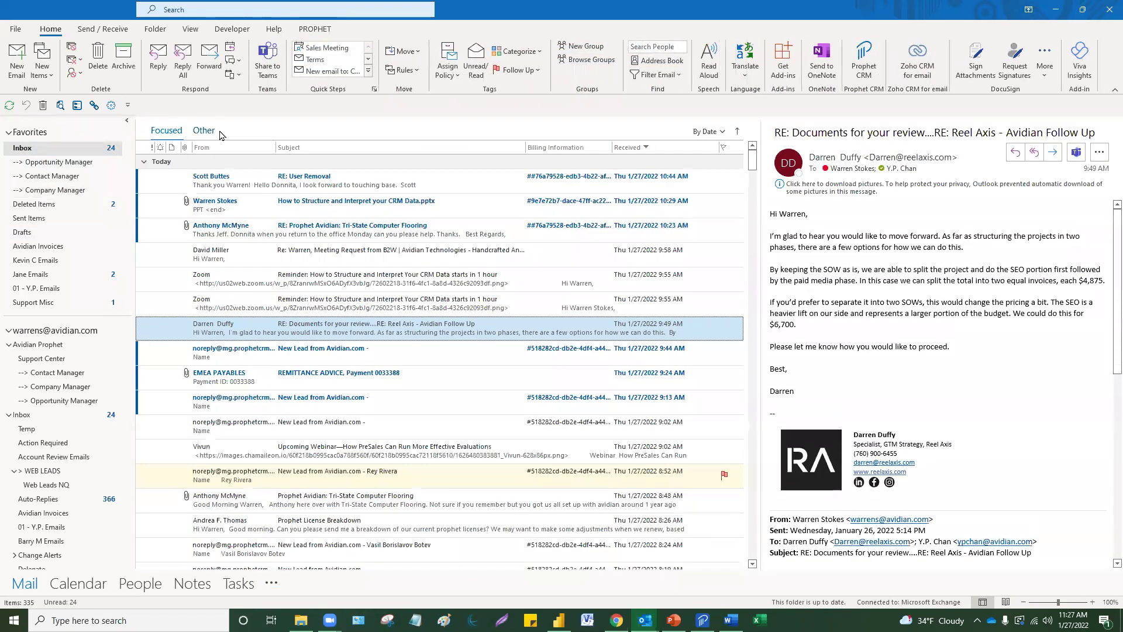
{"action": "left_click", "coordinate": [205, 130]}
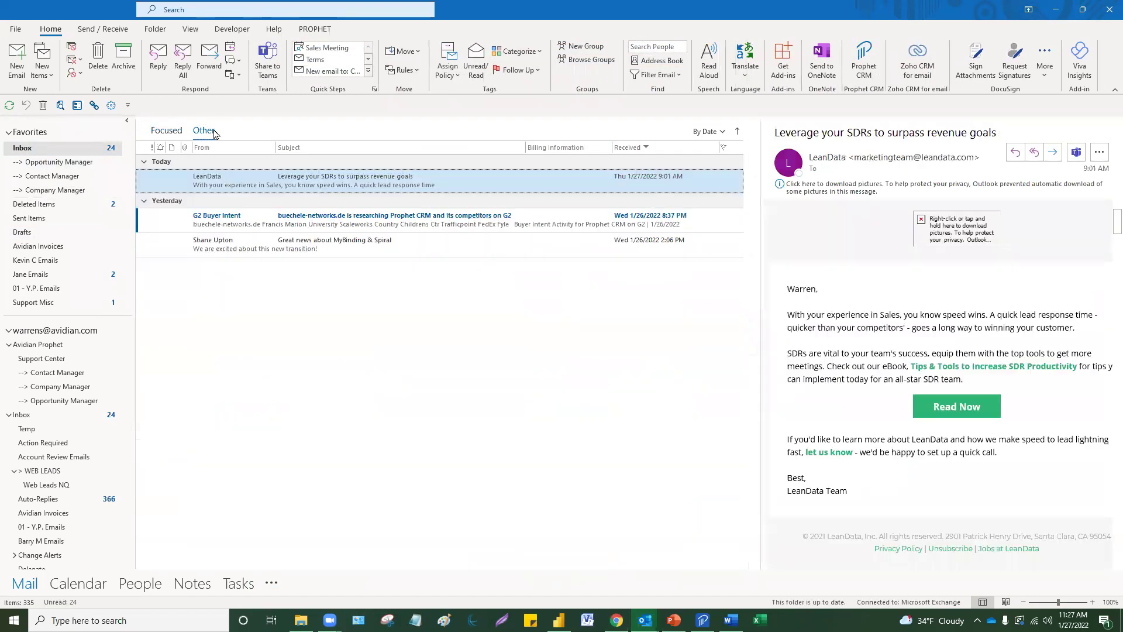
{"action": "left_click", "coordinate": [251, 246]}
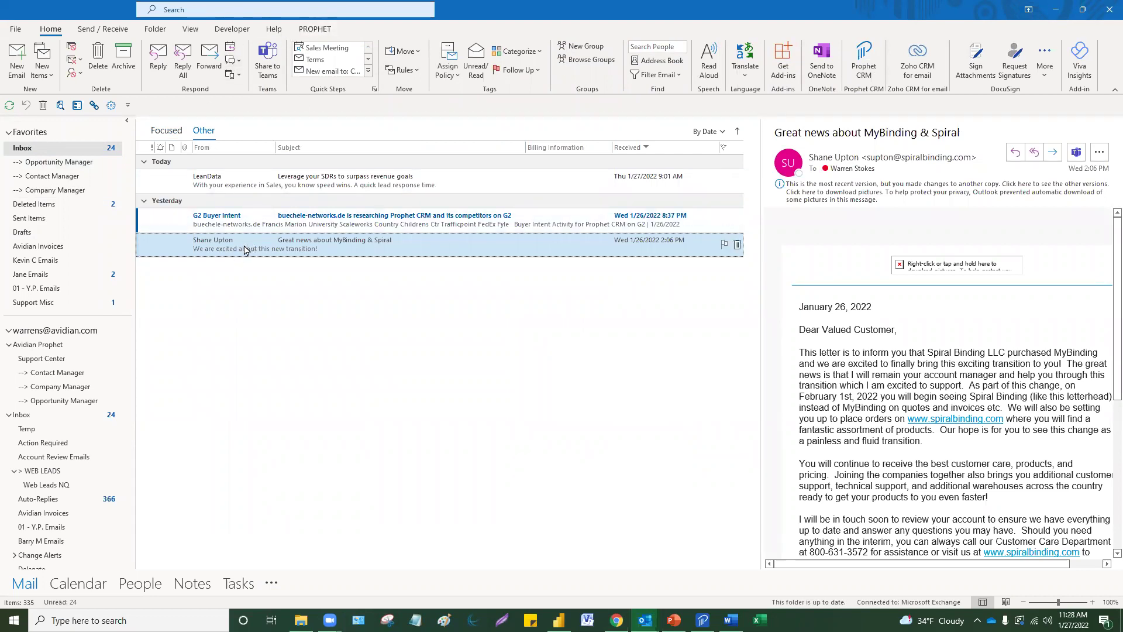
- Open the record linking dialog for the selected email, check the available record types, and close it without linking
{"action": "left_click", "coordinate": [311, 29]}
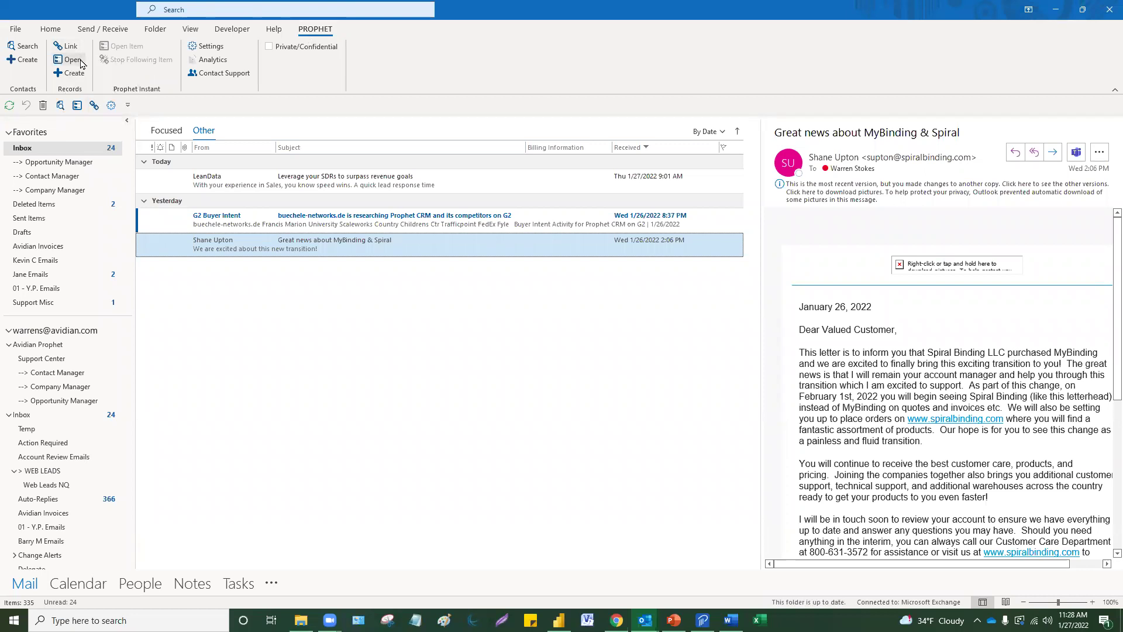
{"action": "left_click", "coordinate": [95, 106]}
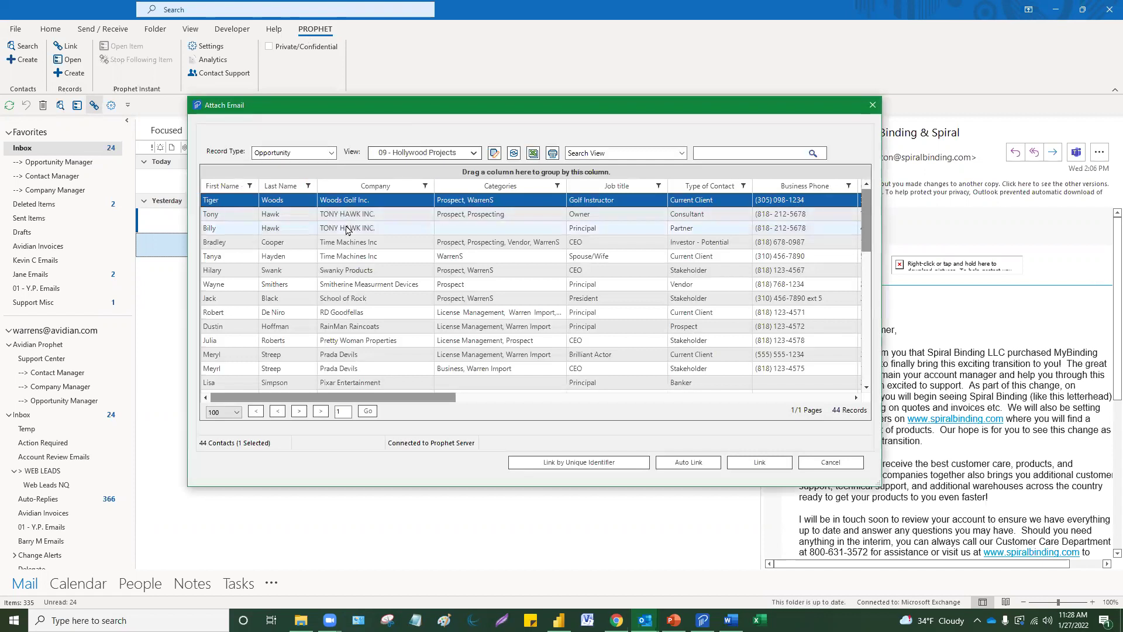
{"action": "left_click", "coordinate": [690, 465]}
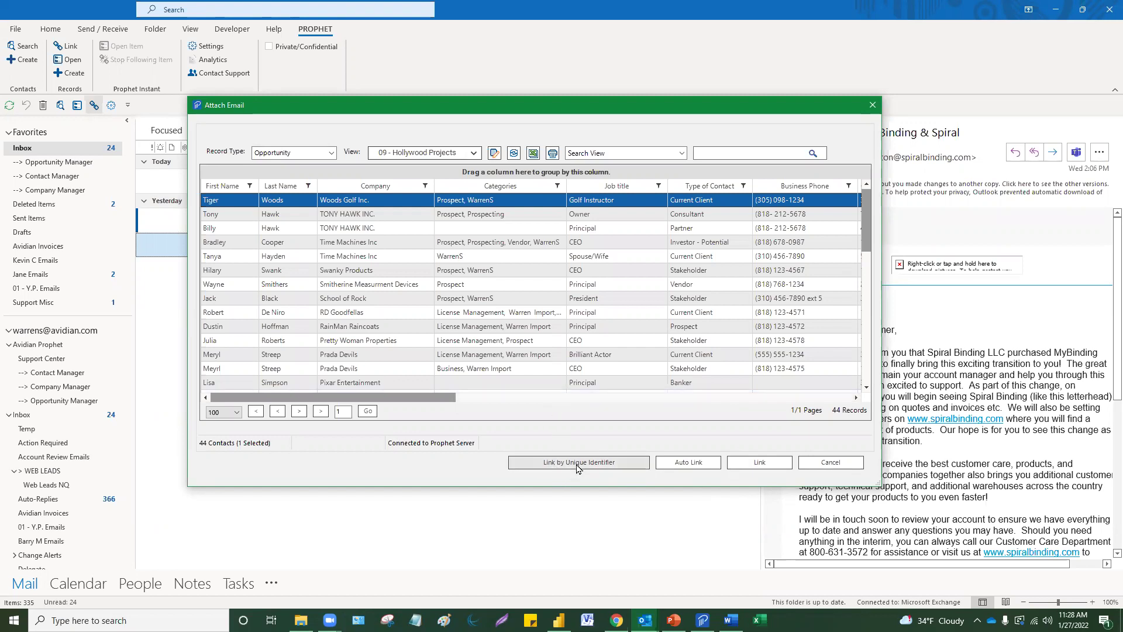
{"action": "left_click", "coordinate": [332, 154]}
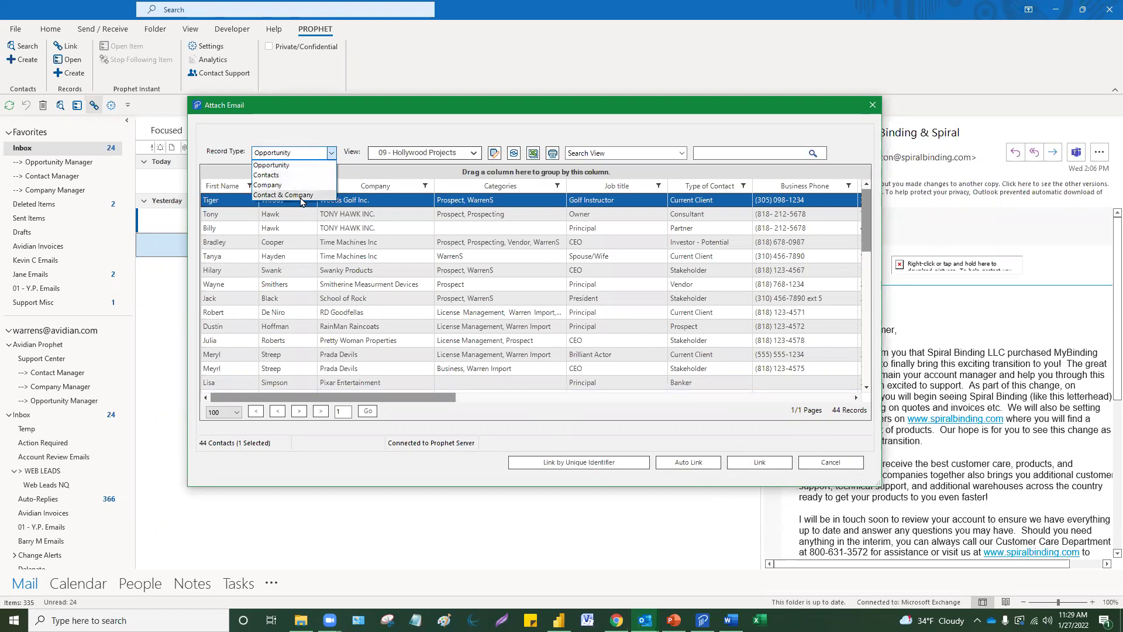
{"action": "left_click", "coordinate": [872, 107]}
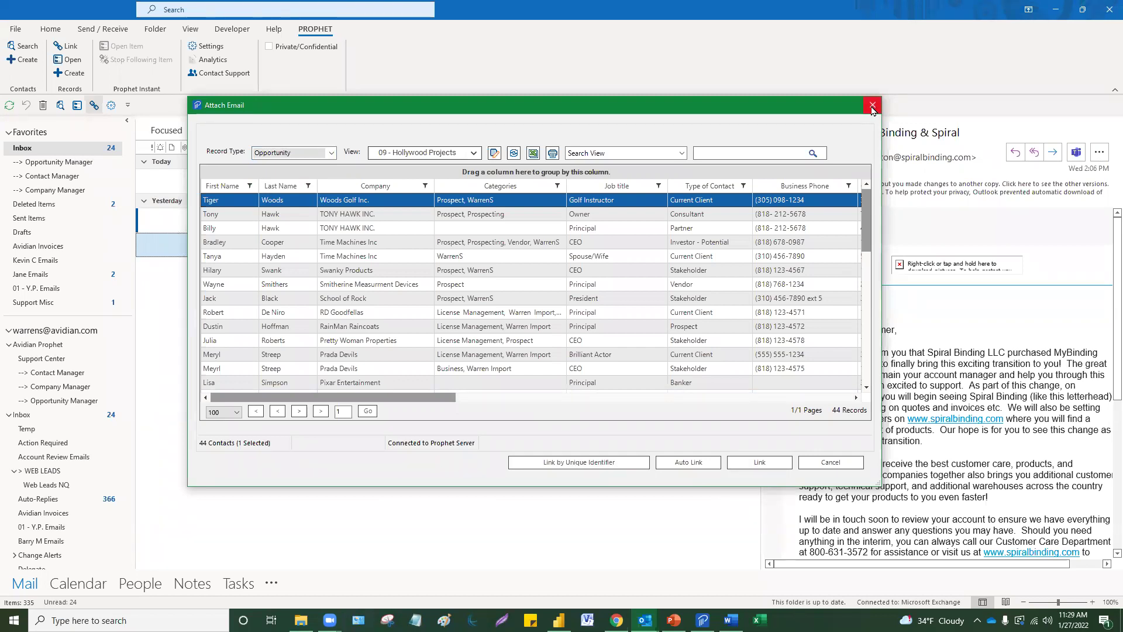
{"action": "left_click", "coordinate": [872, 108]}
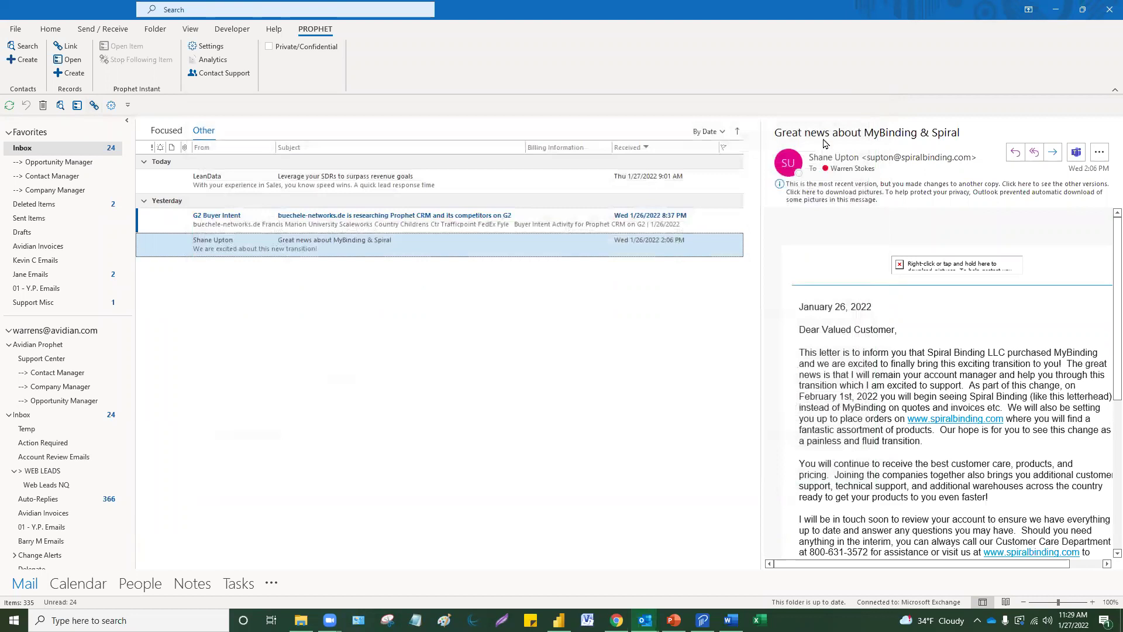
- Return to the Company Manager window and show the activities and the notes of Time Machines Inc
{"action": "mouse_move", "coordinate": [645, 620]}
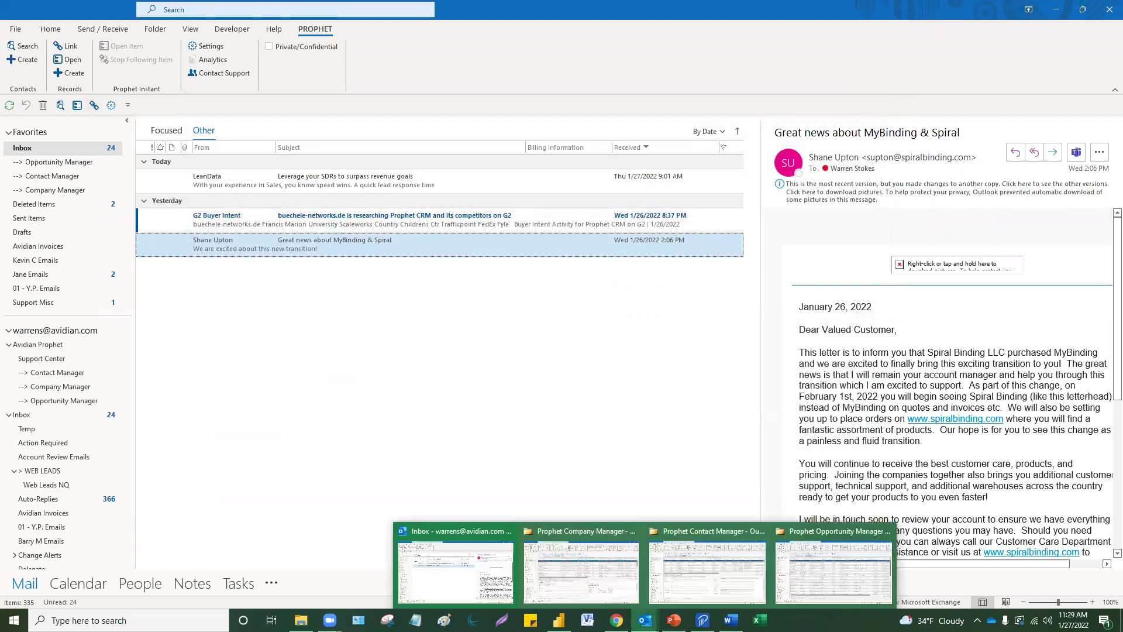
{"action": "left_click", "coordinate": [583, 563]}
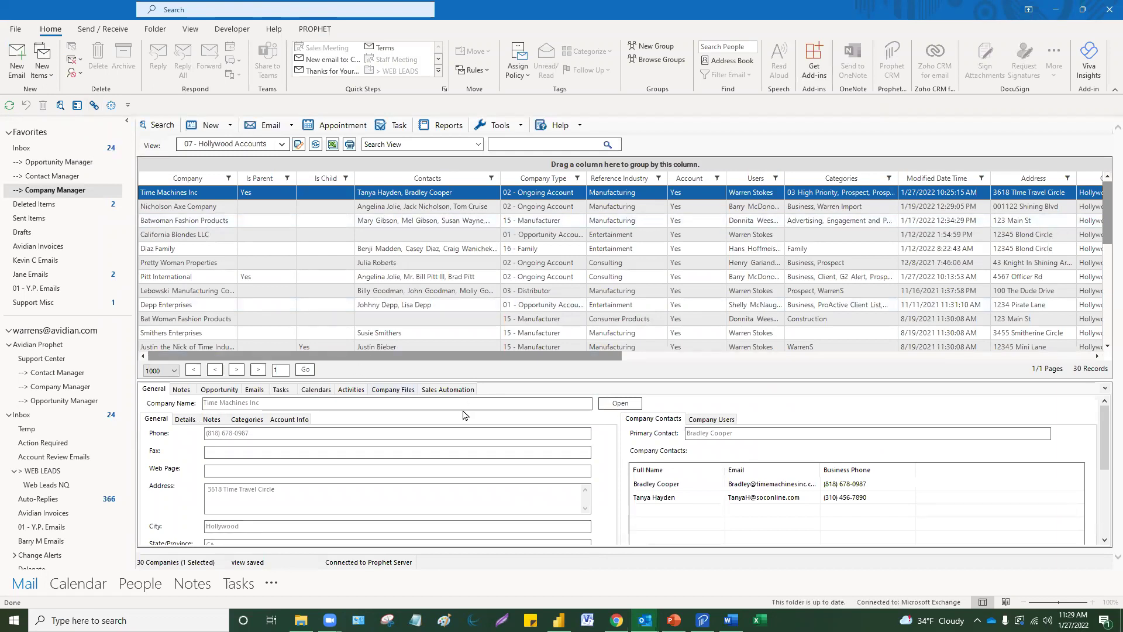
{"action": "left_click", "coordinate": [352, 390]}
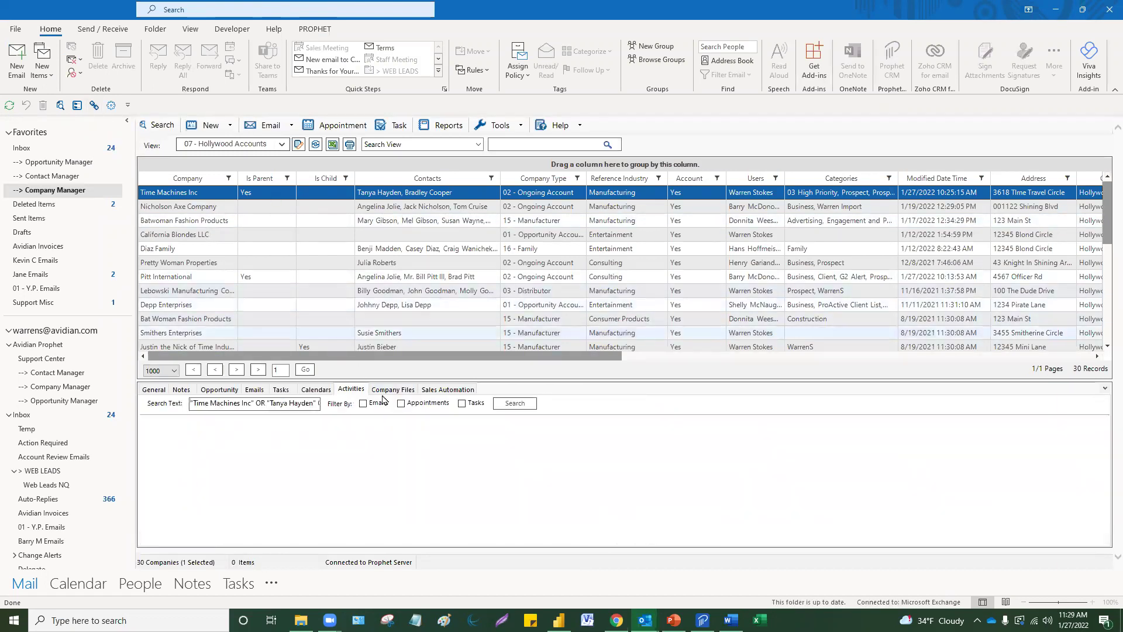
{"action": "left_click", "coordinate": [181, 390]}
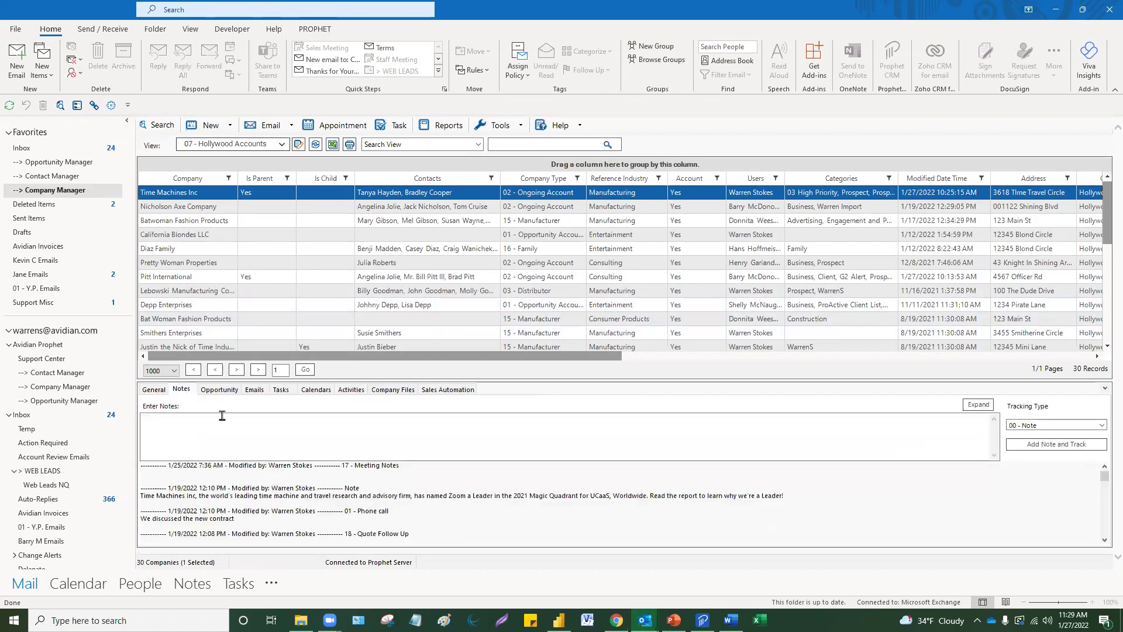
- Add a blank note tracked as "18 - Quote Follow Up" to Time Machines Inc
{"action": "left_click", "coordinate": [184, 437]}
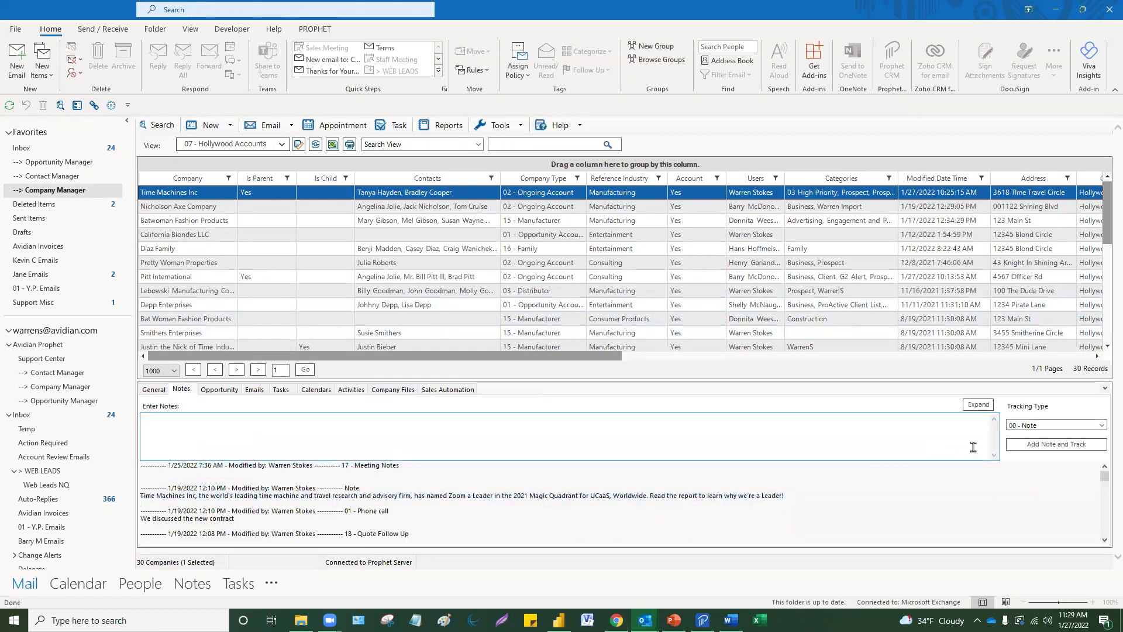
{"action": "left_click_drag", "start_coordinate": [630, 504], "coordinate": [276, 422]}
{"action": "left_click", "coordinate": [276, 423]}
{"action": "scroll", "coordinate": [617, 468], "scroll_direction": "down", "scroll_amount": 2}
{"action": "scroll", "coordinate": [617, 473], "scroll_direction": "up", "scroll_amount": 2}
{"action": "left_click", "coordinate": [1058, 425]}
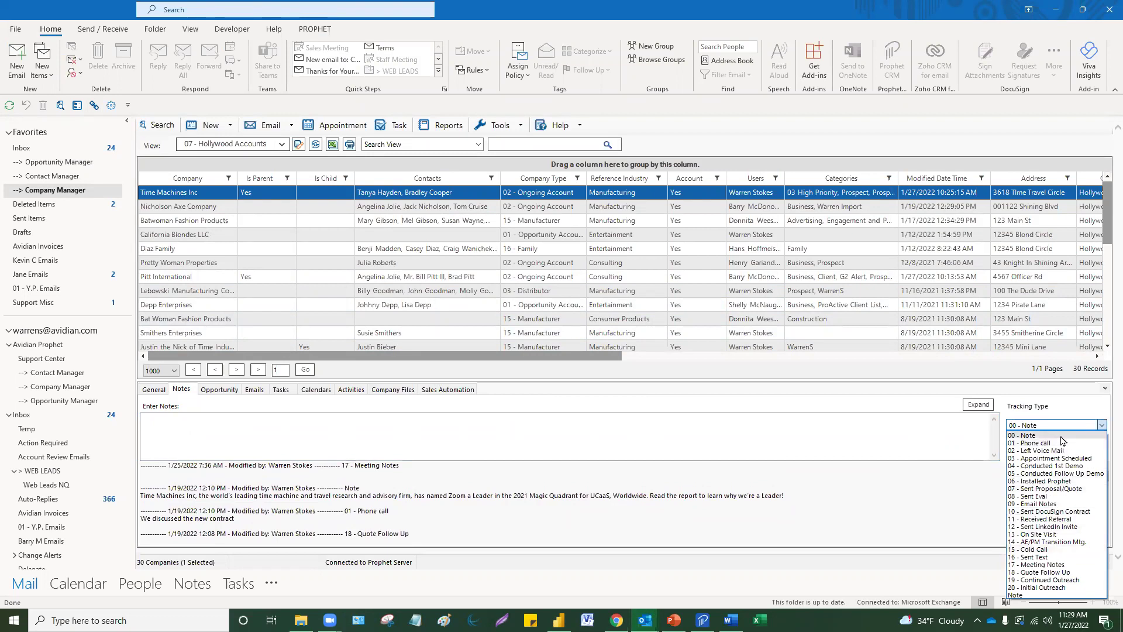
{"action": "left_click", "coordinate": [1048, 573]}
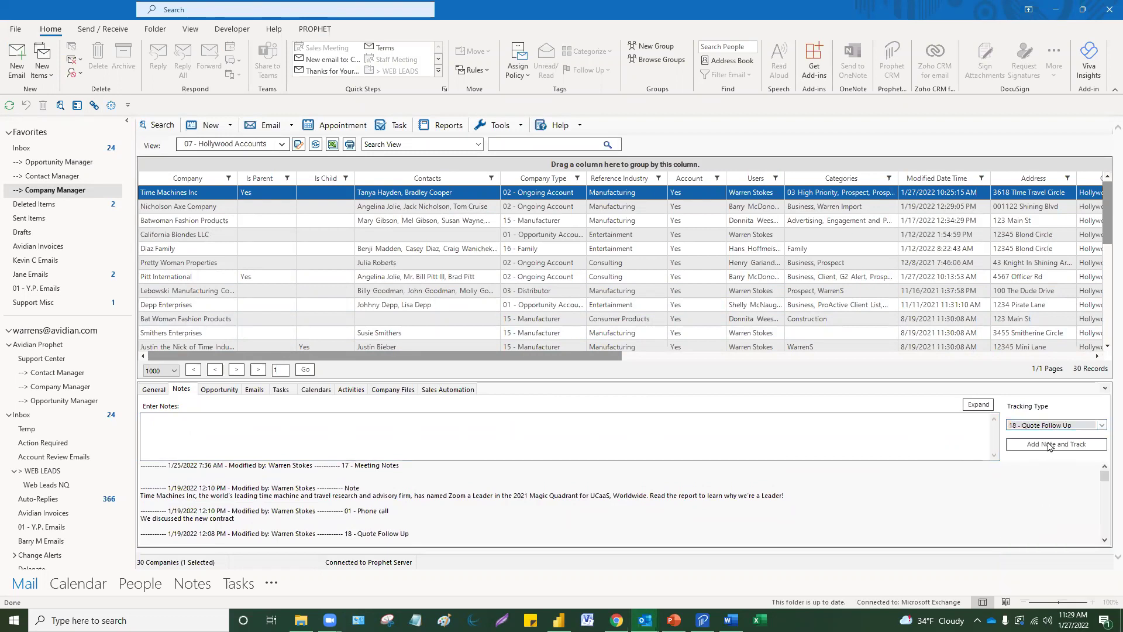
- Add a blank note tracked as "13 - On Site Visit" to Time Machines Inc and enlarge the note history text
{"action": "left_click", "coordinate": [1047, 429]}
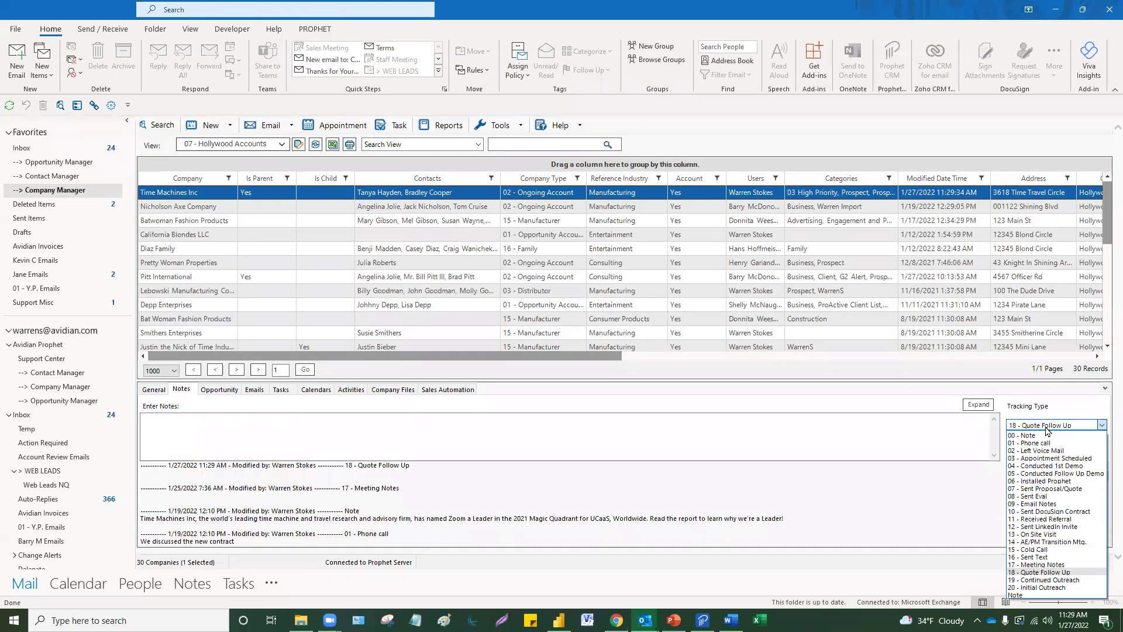
{"action": "left_click", "coordinate": [1043, 534]}
{"action": "left_click", "coordinate": [1044, 444]}
{"action": "left_click_drag", "start_coordinate": [395, 465], "coordinate": [124, 459]}
{"action": "left_click", "coordinate": [296, 511]}
{"action": "scroll", "coordinate": [296, 511], "scroll_direction": "up", "scroll_amount": 3, "text": "ctrl"}
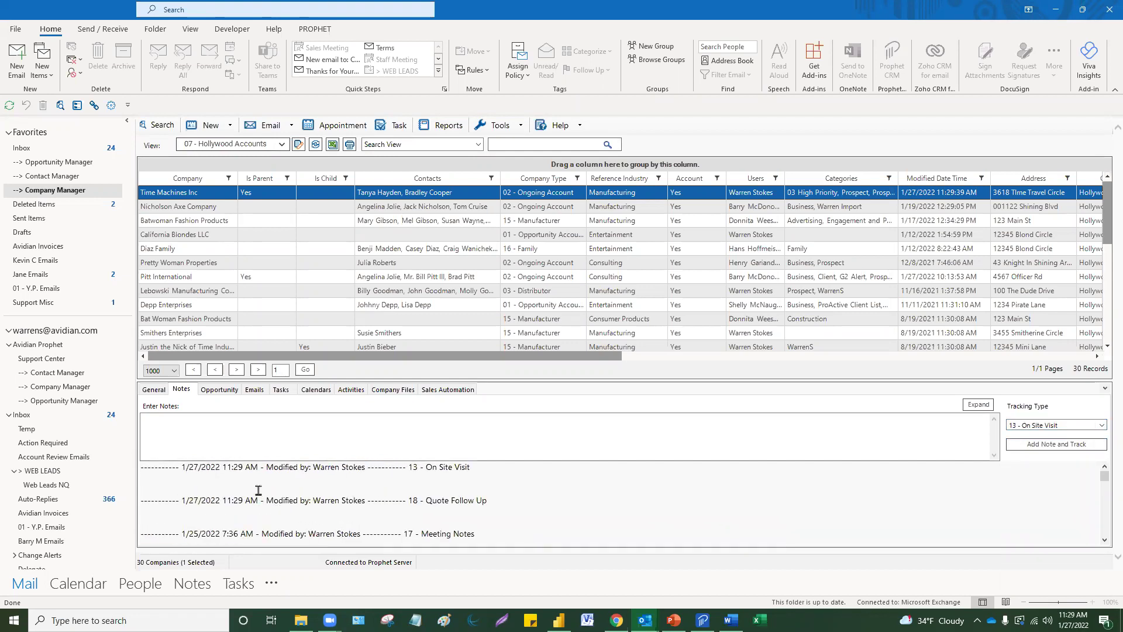
{"action": "left_click_drag", "start_coordinate": [366, 467], "coordinate": [314, 468]}
{"action": "left_click", "coordinate": [285, 431]}
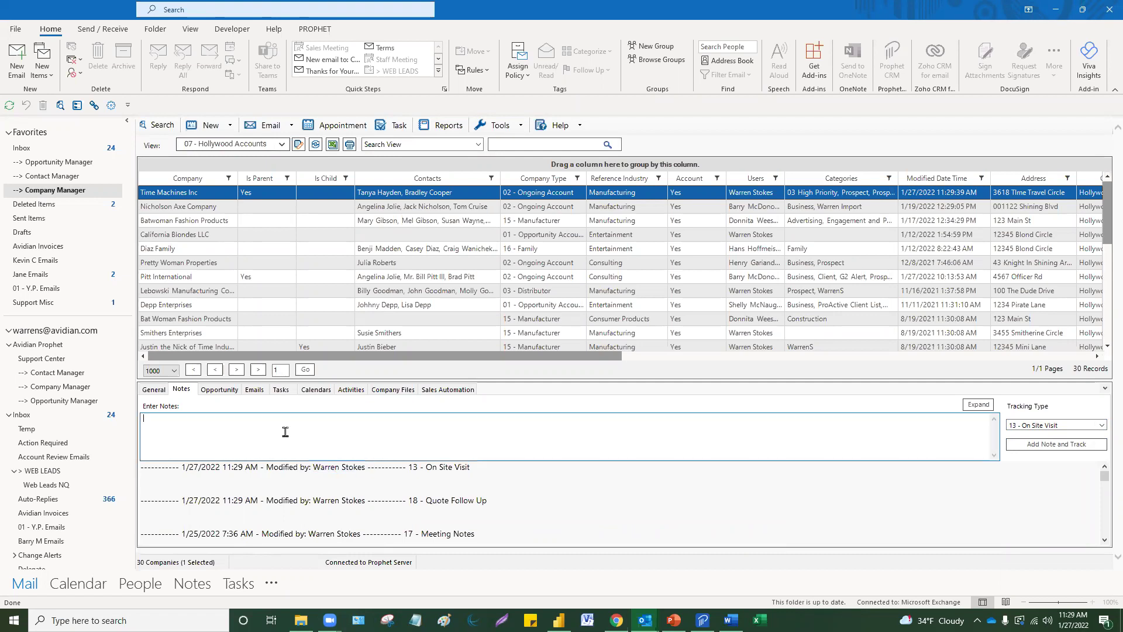
- Set the tracking type back to "00 - Note" and return to the empty note field
{"action": "left_click", "coordinate": [1047, 425]}
{"action": "left_click", "coordinate": [1041, 434]}
{"action": "left_click", "coordinate": [354, 444]}
- Attach the local file "How to Get the Most Value from Your CRM" from Webinar Presentations - New to the company files, view it and close it
{"action": "left_click", "coordinate": [391, 390]}
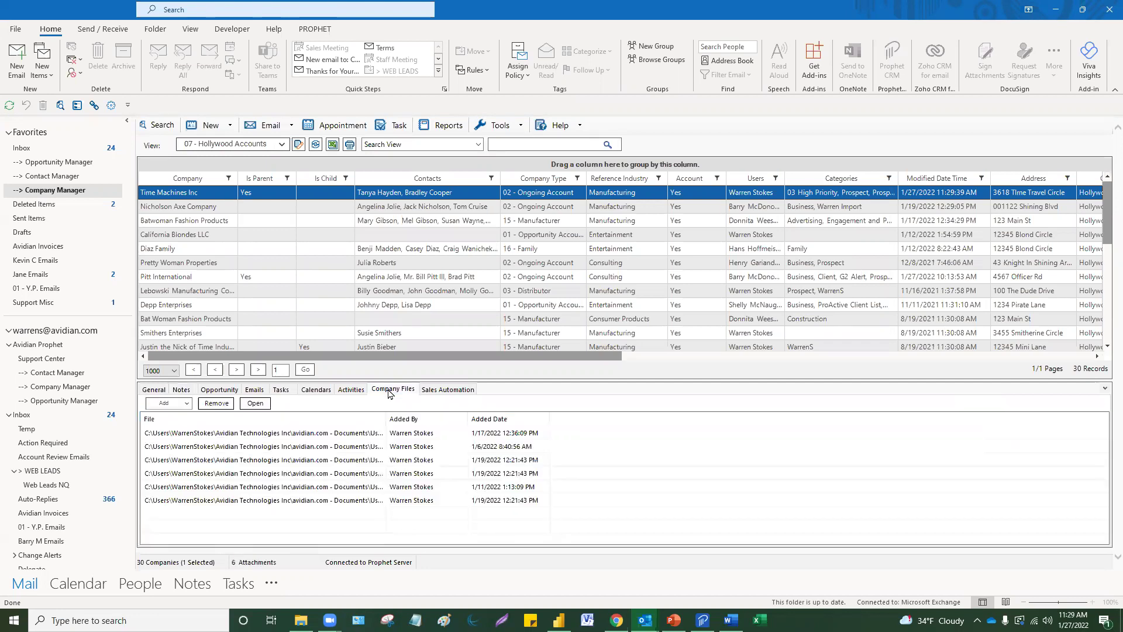
{"action": "left_click", "coordinate": [174, 403]}
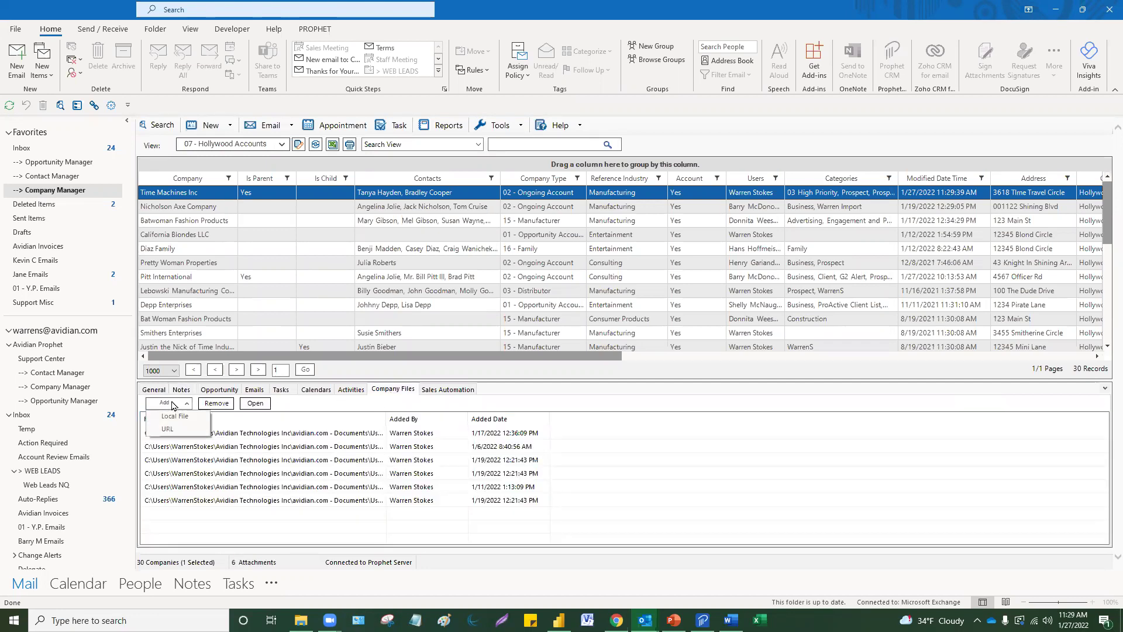
{"action": "left_click", "coordinate": [176, 416]}
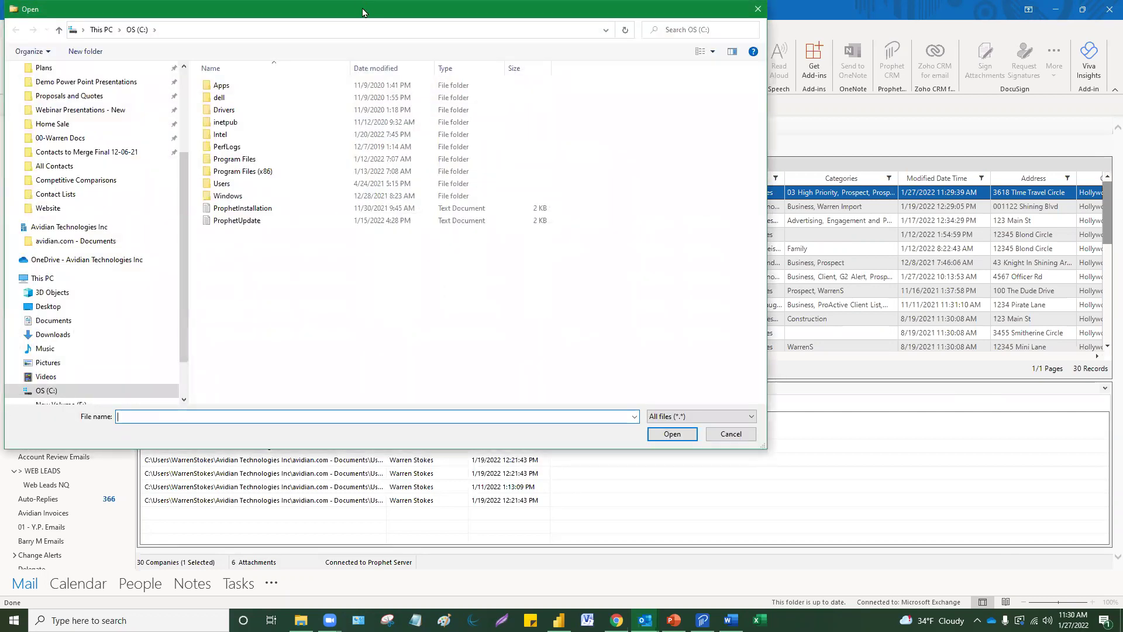
{"action": "scroll", "coordinate": [218, 188], "scroll_direction": "up", "scroll_amount": 3}
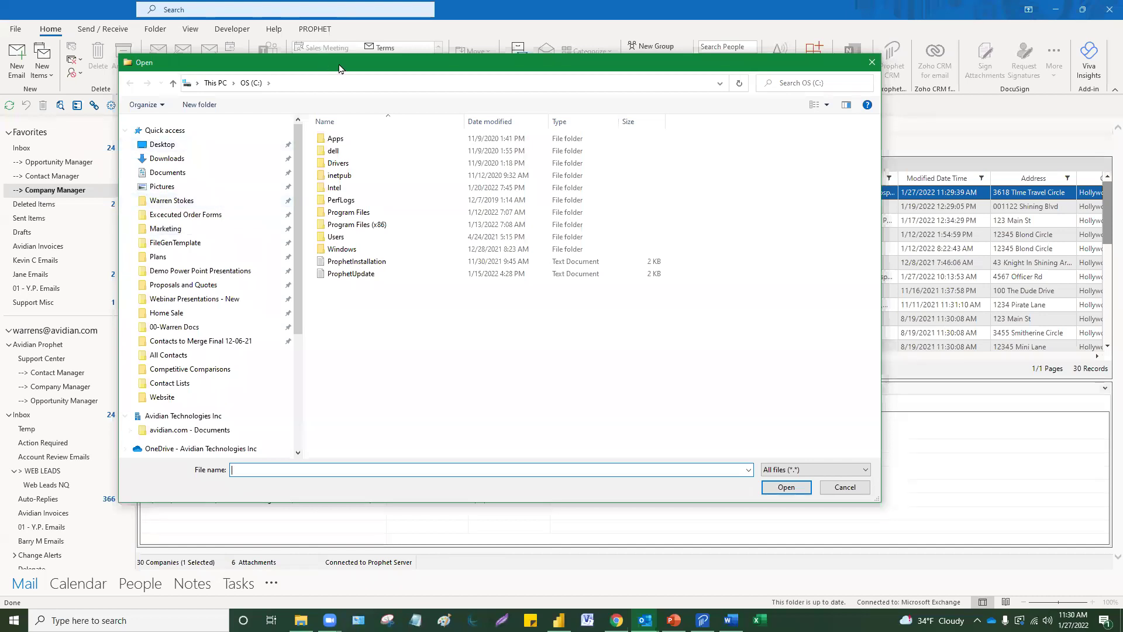
{"action": "left_click_drag", "start_coordinate": [320, 64], "coordinate": [393, 77]}
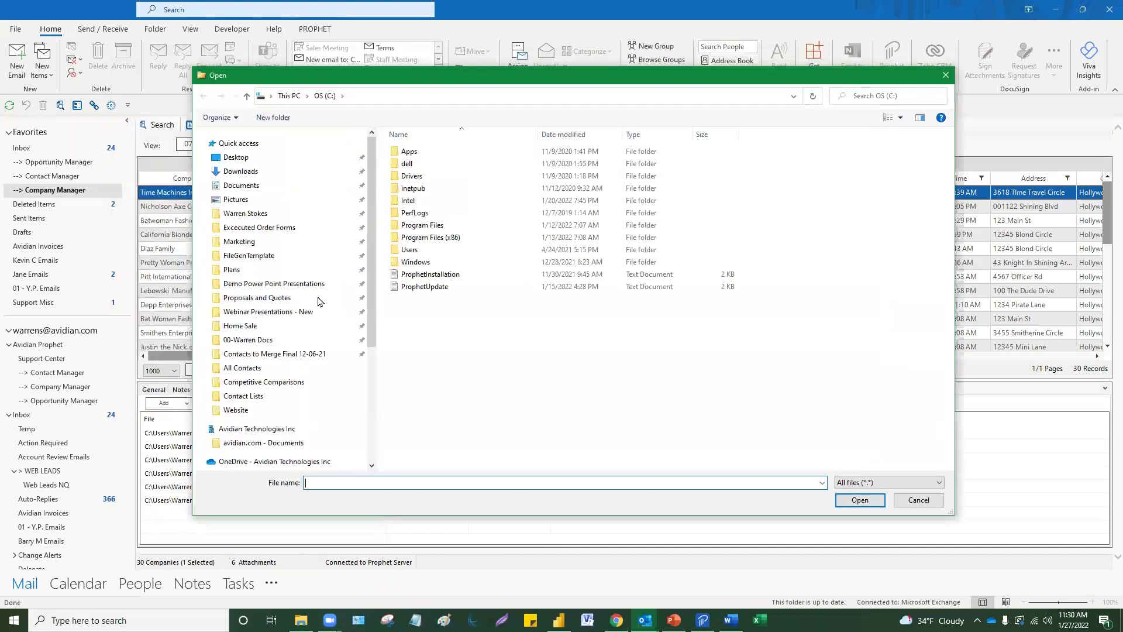
{"action": "left_click", "coordinate": [273, 298]}
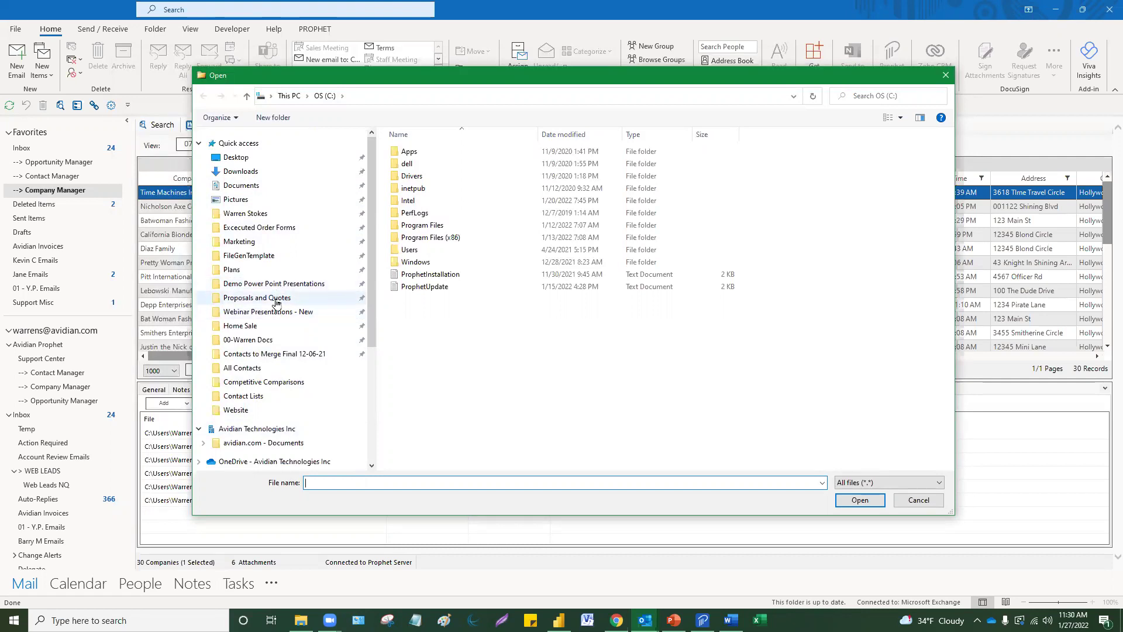
{"action": "left_click", "coordinate": [277, 314]}
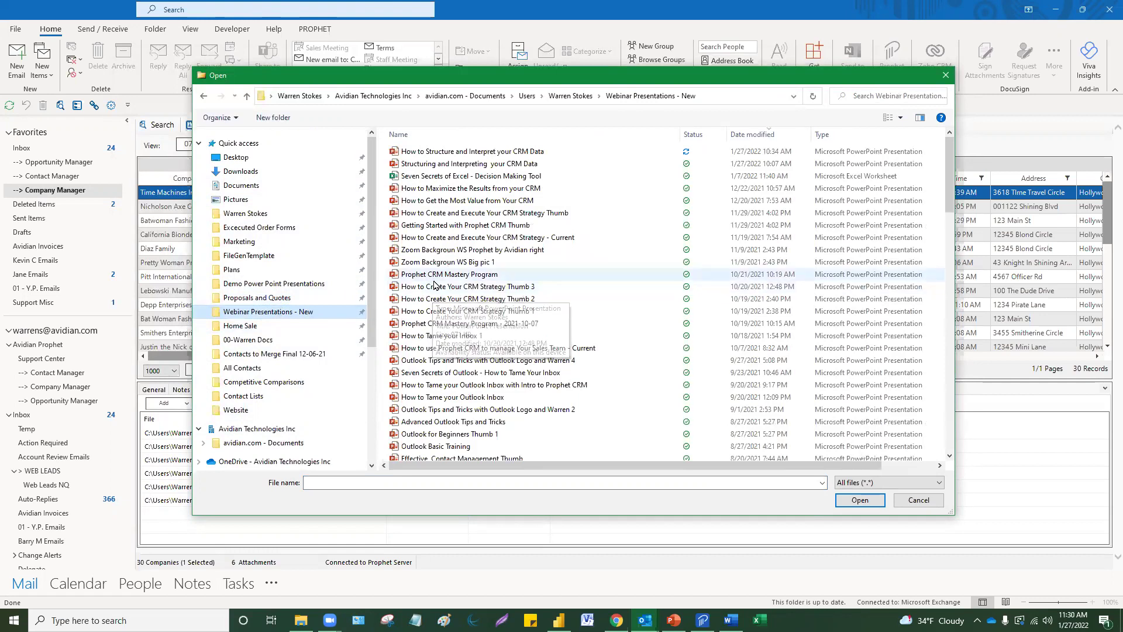
{"action": "left_click", "coordinate": [469, 201]}
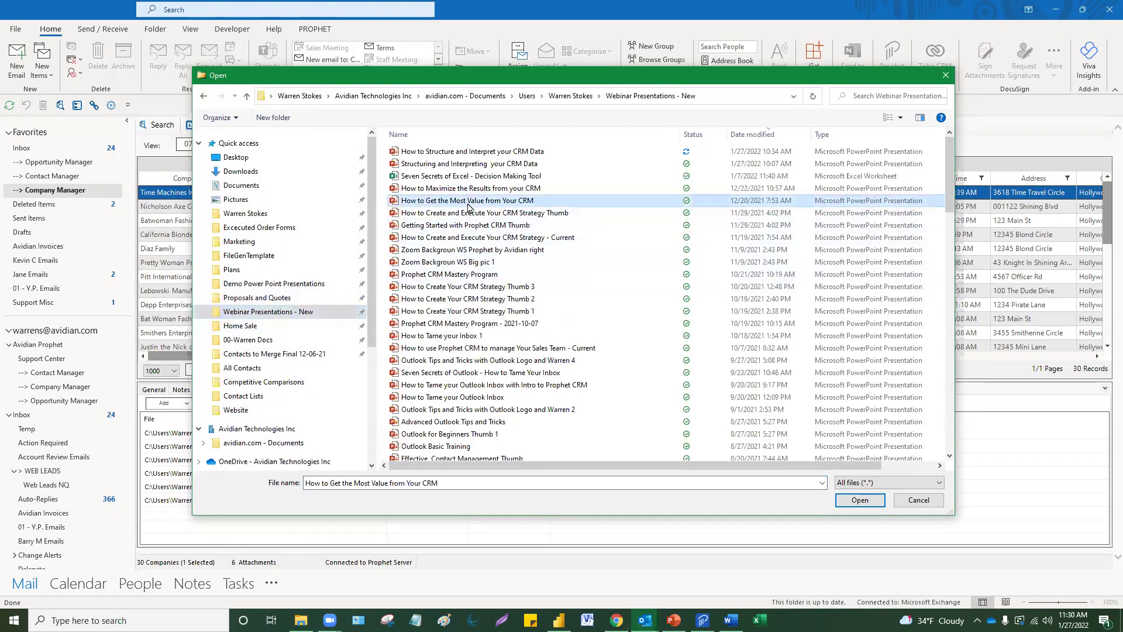
{"action": "left_click", "coordinate": [865, 503]}
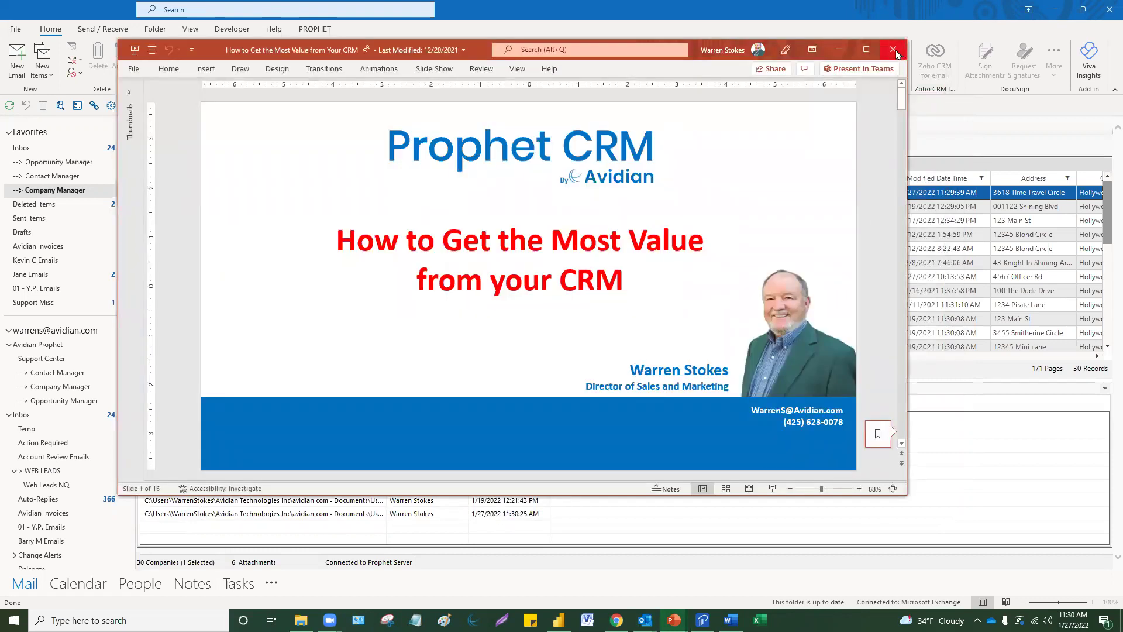
{"action": "left_click", "coordinate": [895, 51]}
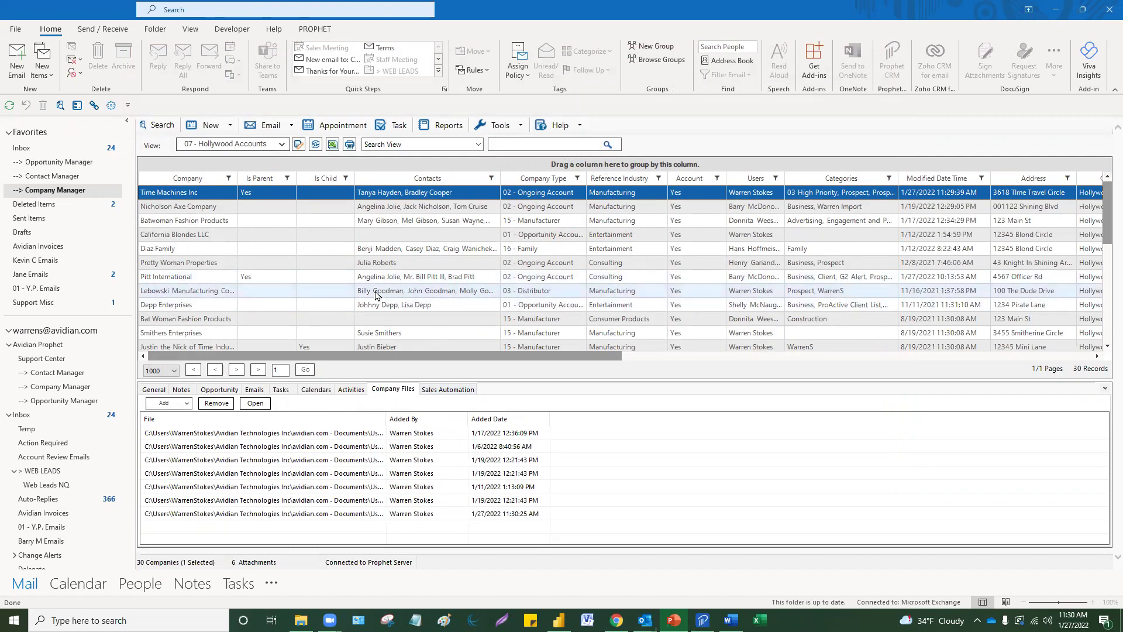
- Open the Time Machines Inc opportunity "Time Machine Components for Model Flux 10" from the Opportunity Manager
{"action": "left_click", "coordinate": [70, 168]}
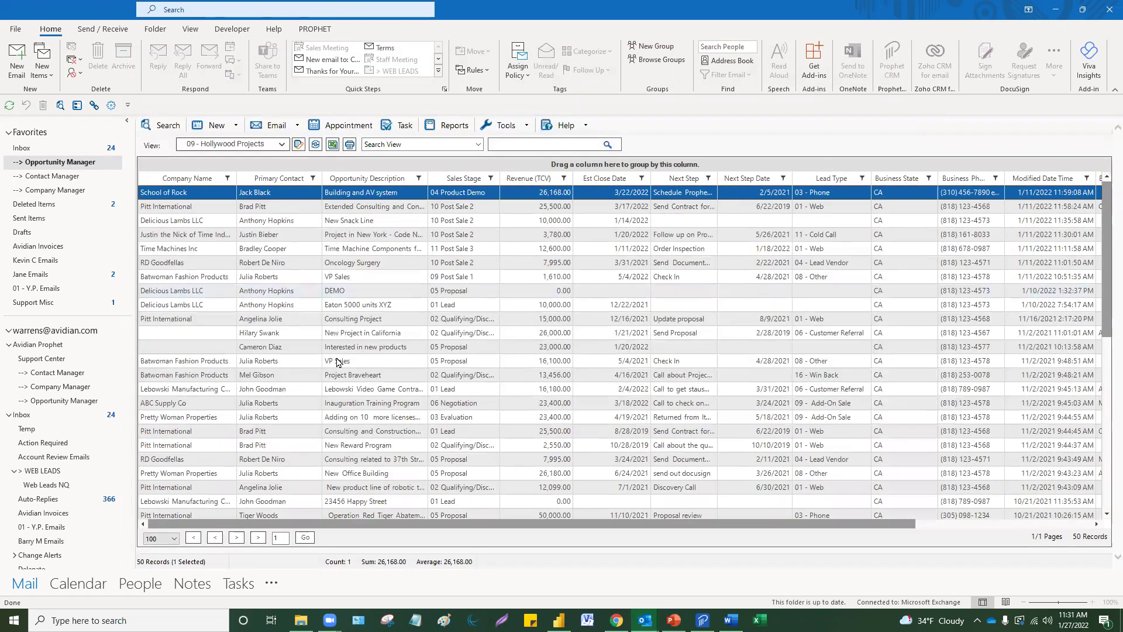
{"action": "left_click", "coordinate": [62, 183]}
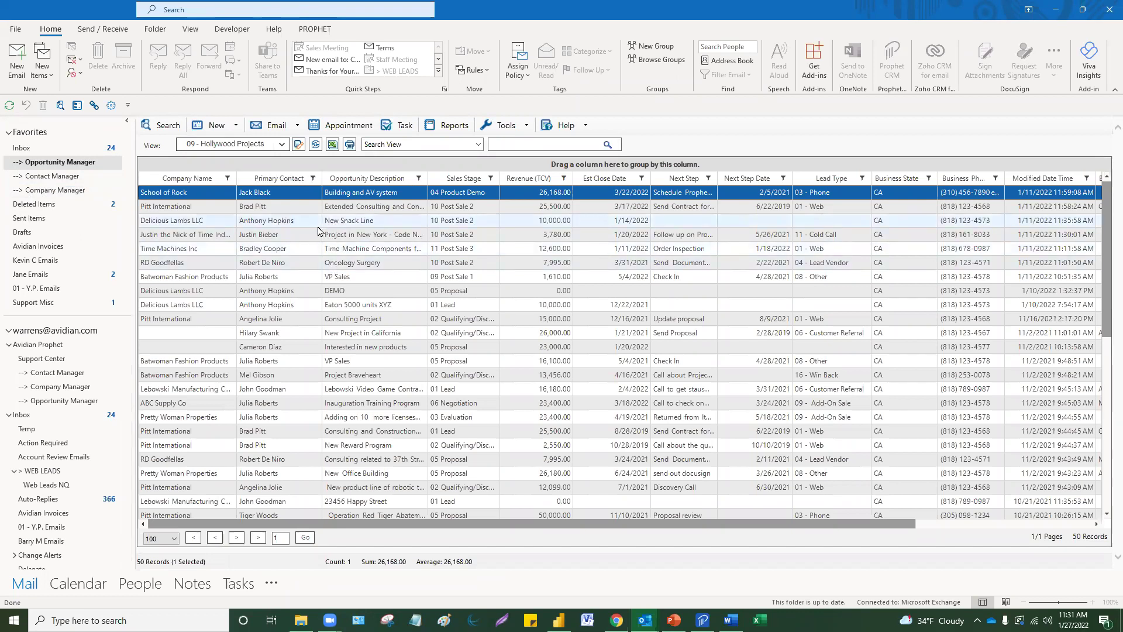
{"action": "left_click", "coordinate": [274, 251]}
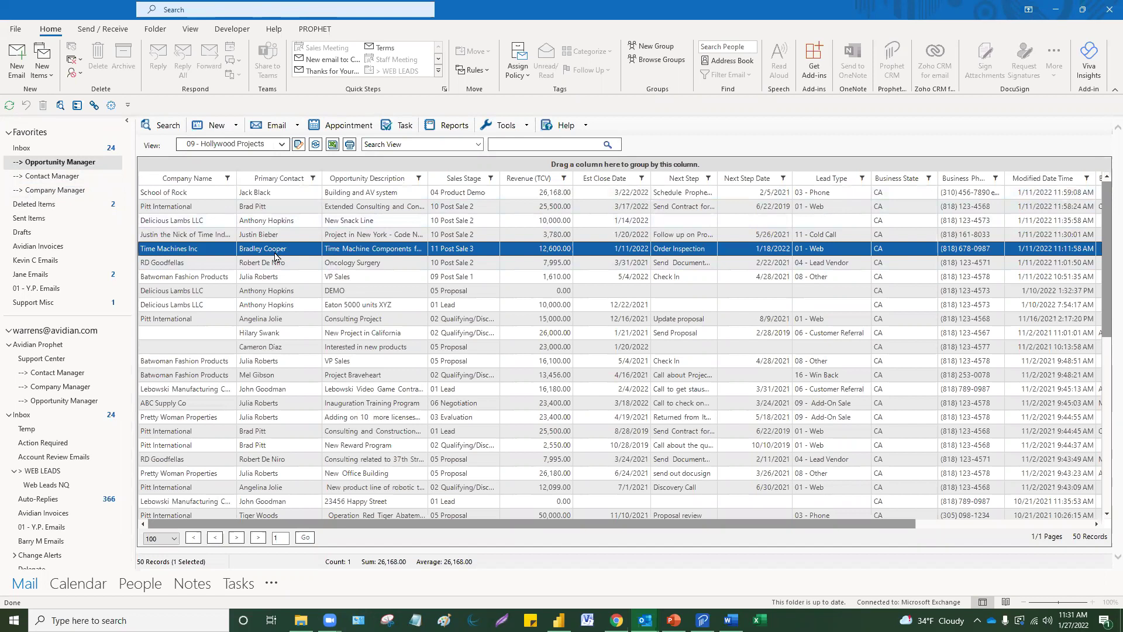
{"action": "double_click", "coordinate": [275, 251]}
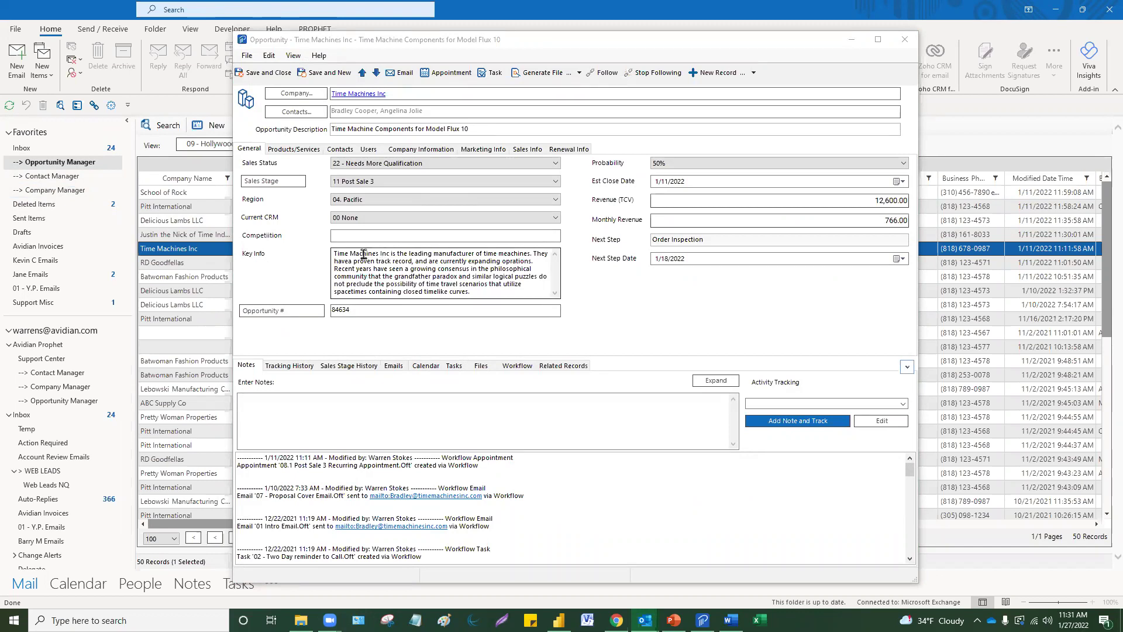
- Highlight the full Opportunity Description text in the Time Machines Inc opportunity record
{"action": "left_click", "coordinate": [439, 130]}
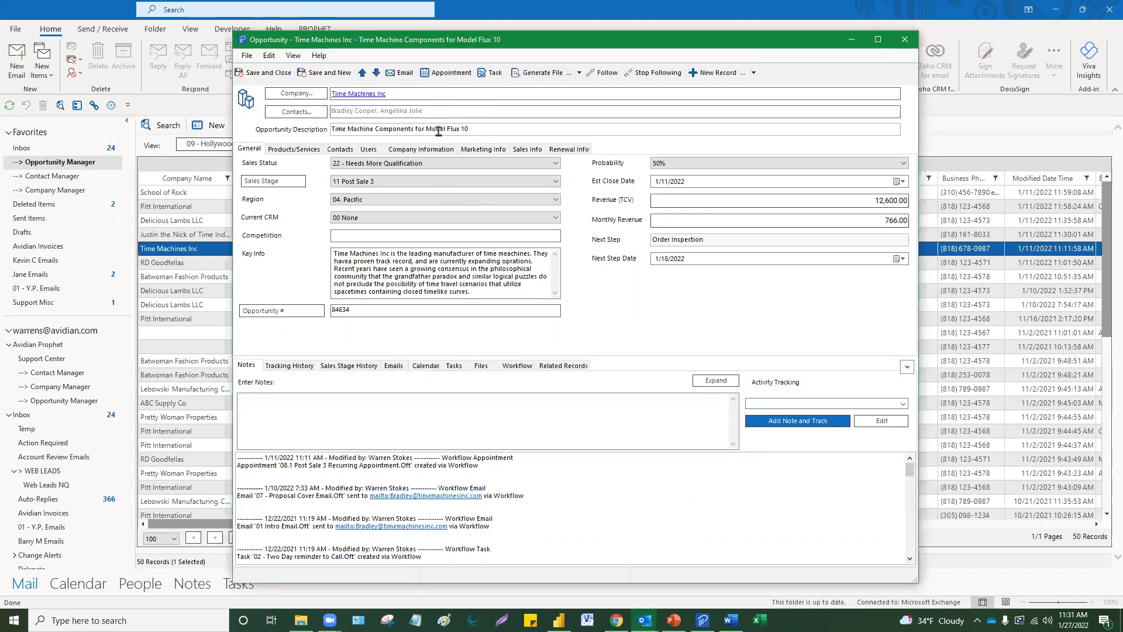
{"action": "left_click_drag", "start_coordinate": [481, 129], "coordinate": [427, 128]}
{"action": "left_click", "coordinate": [483, 129]}
{"action": "left_click_drag", "start_coordinate": [468, 129], "coordinate": [332, 128]}
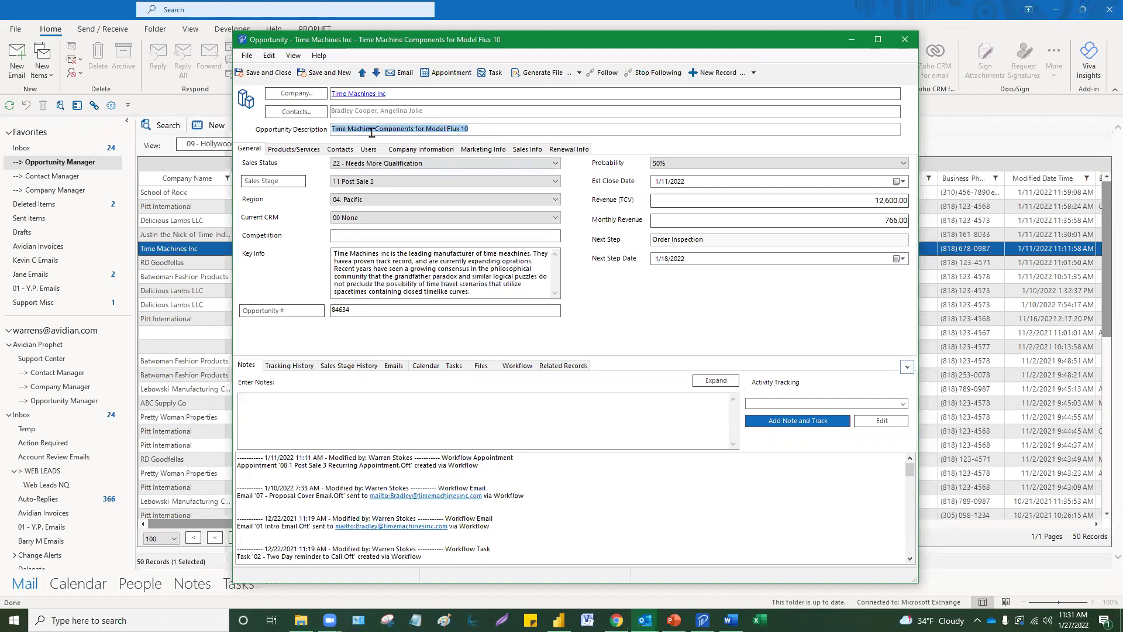
{"action": "left_click", "coordinate": [261, 46]}
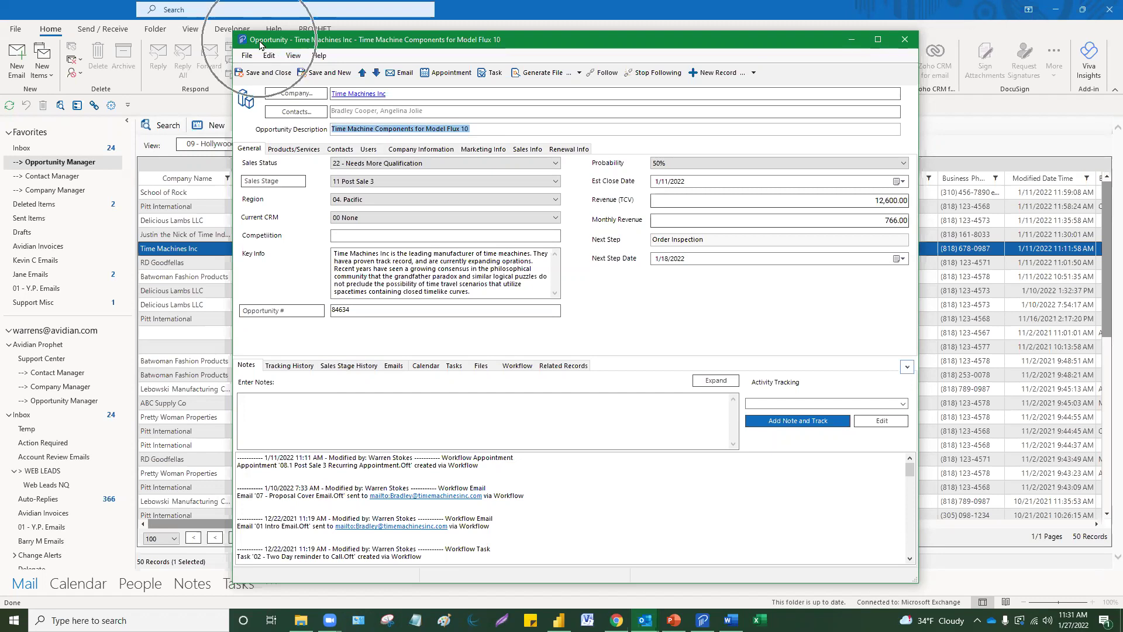
{"action": "left_click", "coordinate": [260, 46]}
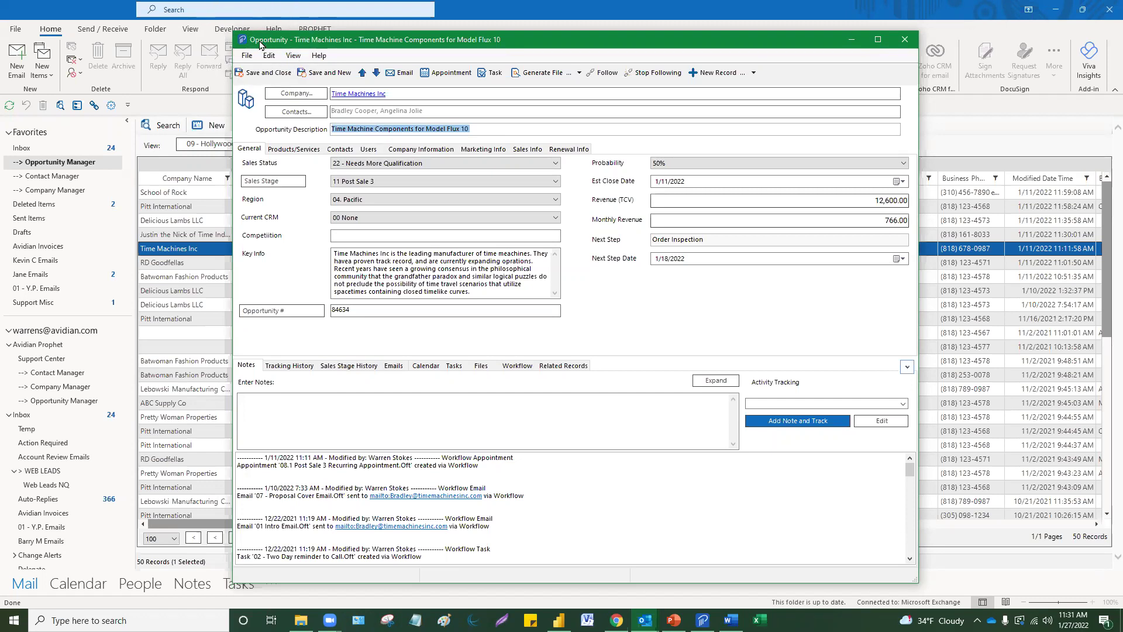
{"action": "left_click", "coordinate": [260, 46]}
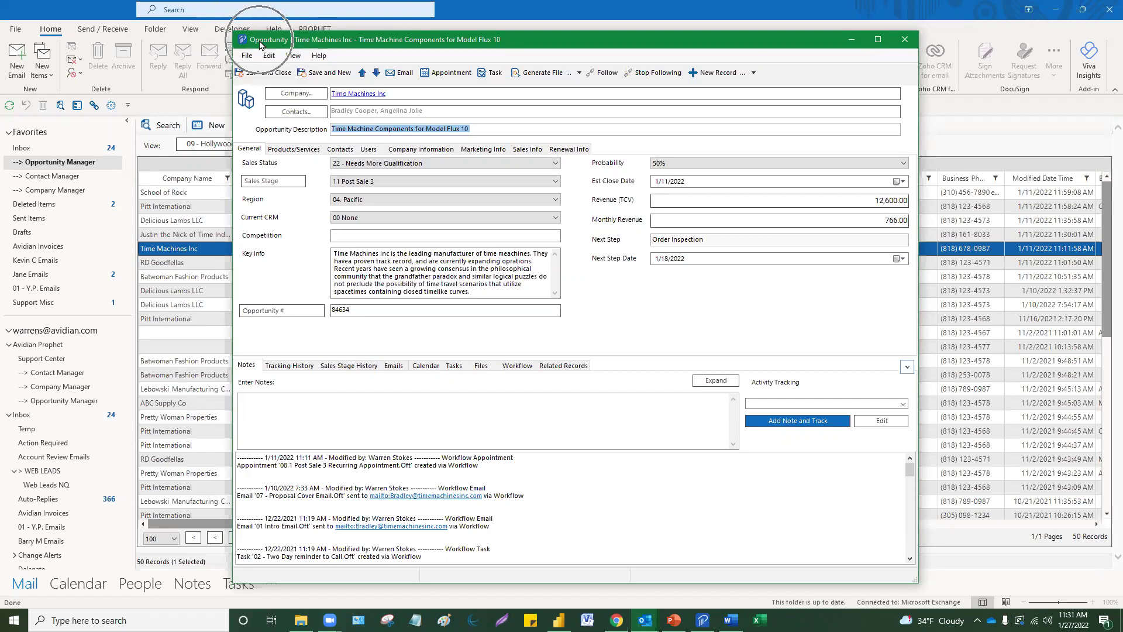
- Highlight the entire Opportunity Description, highlight only its closing words, and clear the selection
{"action": "left_click", "coordinate": [398, 129]}
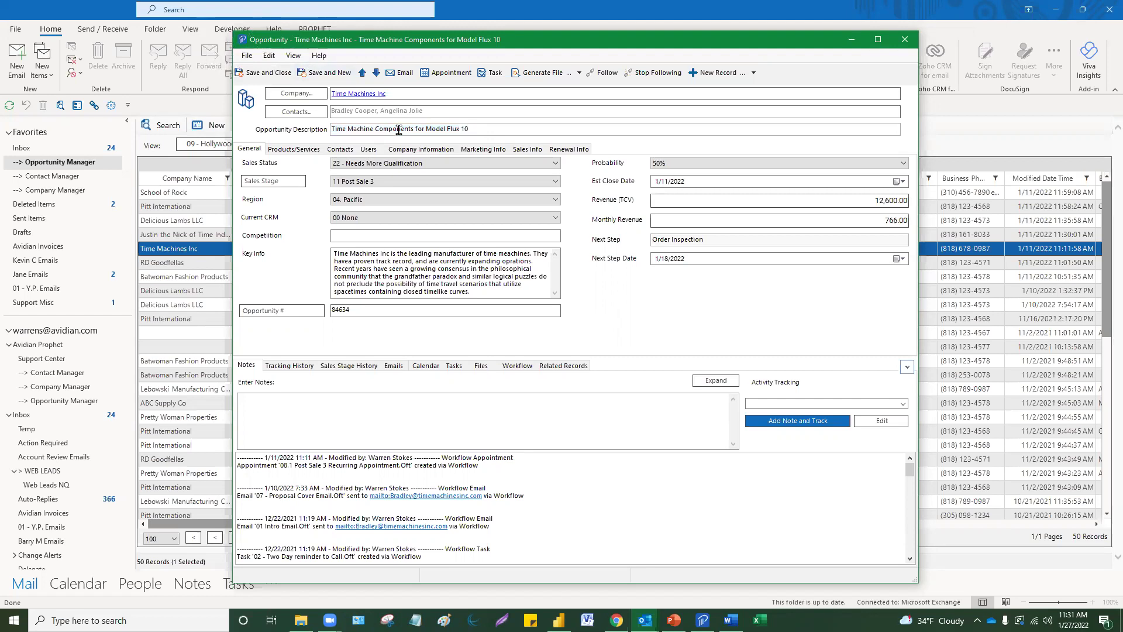
{"action": "left_click_drag", "start_coordinate": [471, 129], "coordinate": [312, 131]}
{"action": "left_click", "coordinate": [498, 129]}
{"action": "left_click_drag", "start_coordinate": [468, 129], "coordinate": [435, 130]}
{"action": "left_click", "coordinate": [493, 128]}
- Set the opportunity's Sales Status to "01 - Active" and its Sales Stage to "08 Payment Received"
{"action": "left_click", "coordinate": [473, 169]}
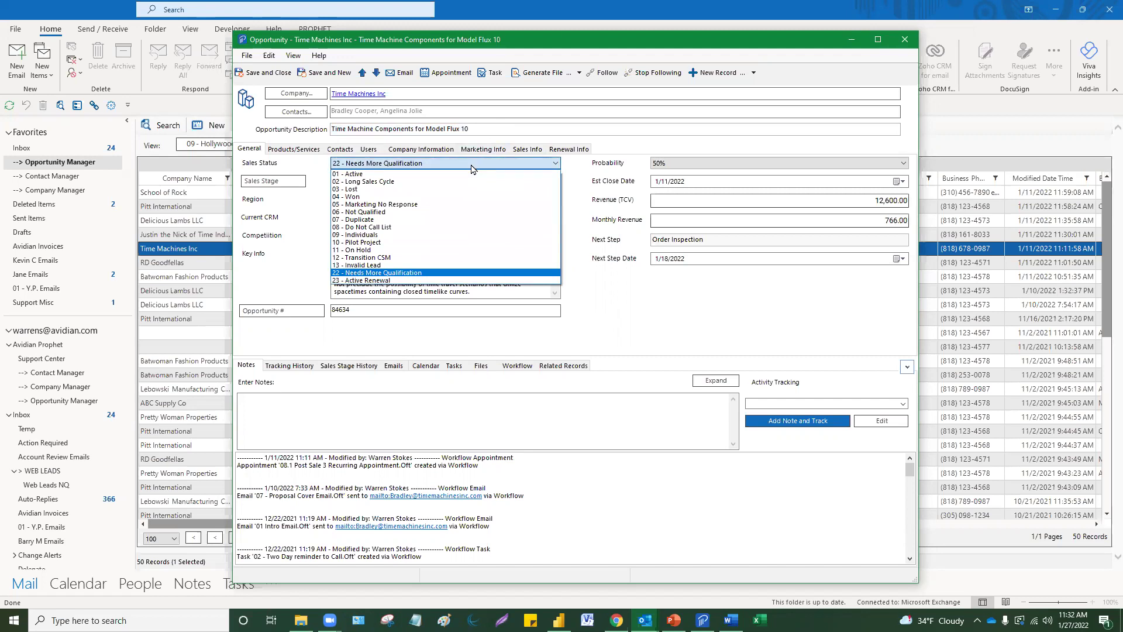
{"action": "left_click", "coordinate": [466, 173]}
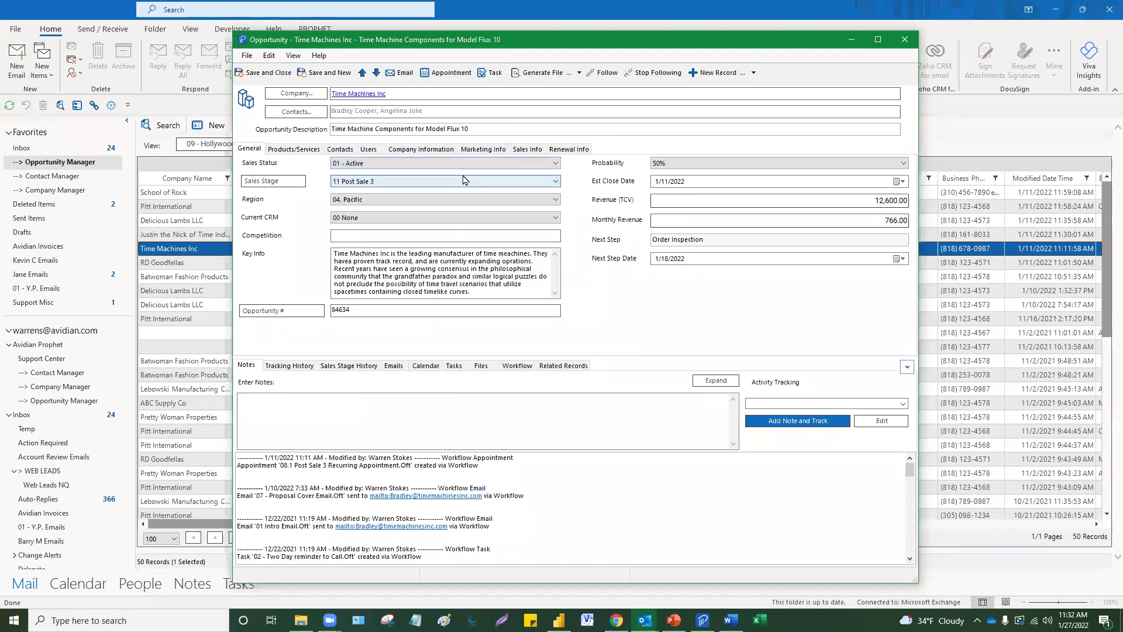
{"action": "left_click", "coordinate": [454, 164]}
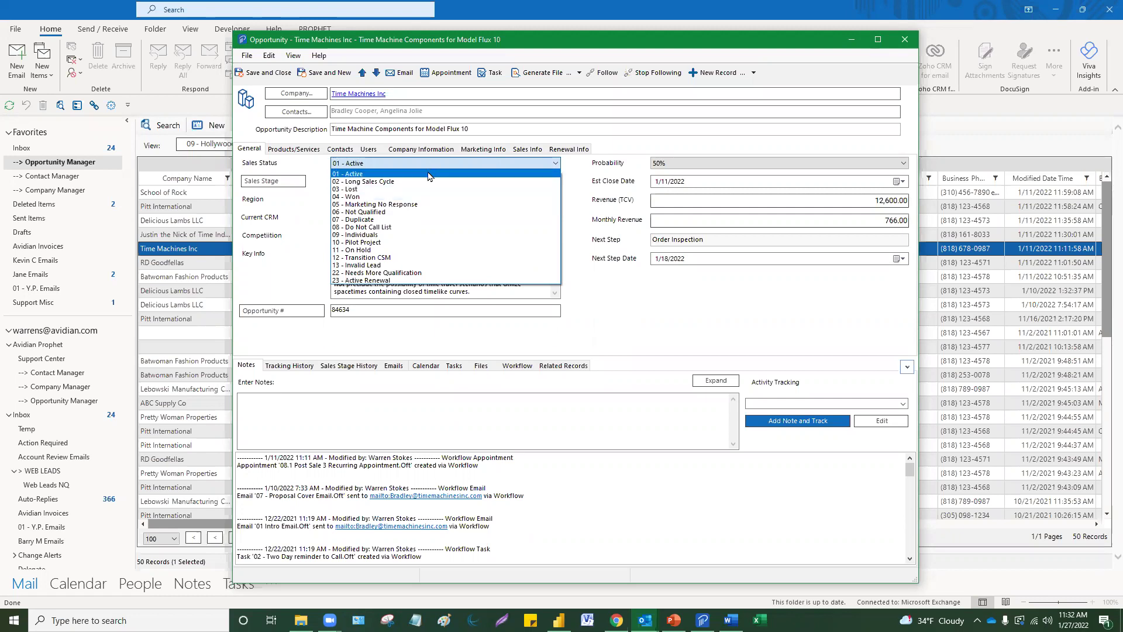
{"action": "left_click", "coordinate": [434, 164]}
{"action": "left_click", "coordinate": [421, 182]}
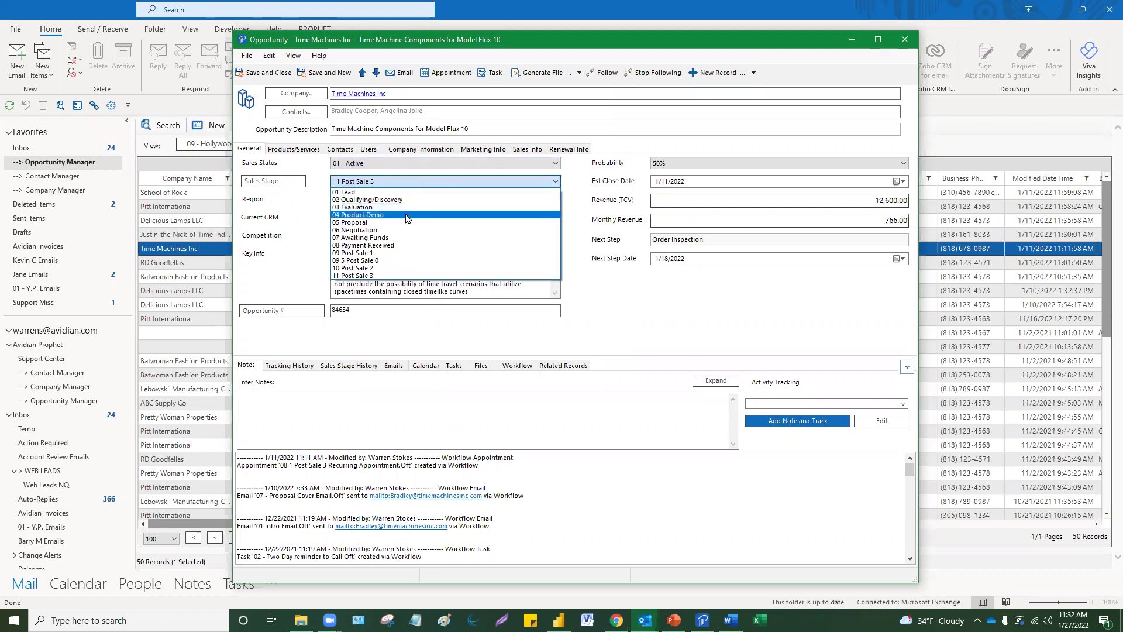
{"action": "left_click", "coordinate": [390, 247]}
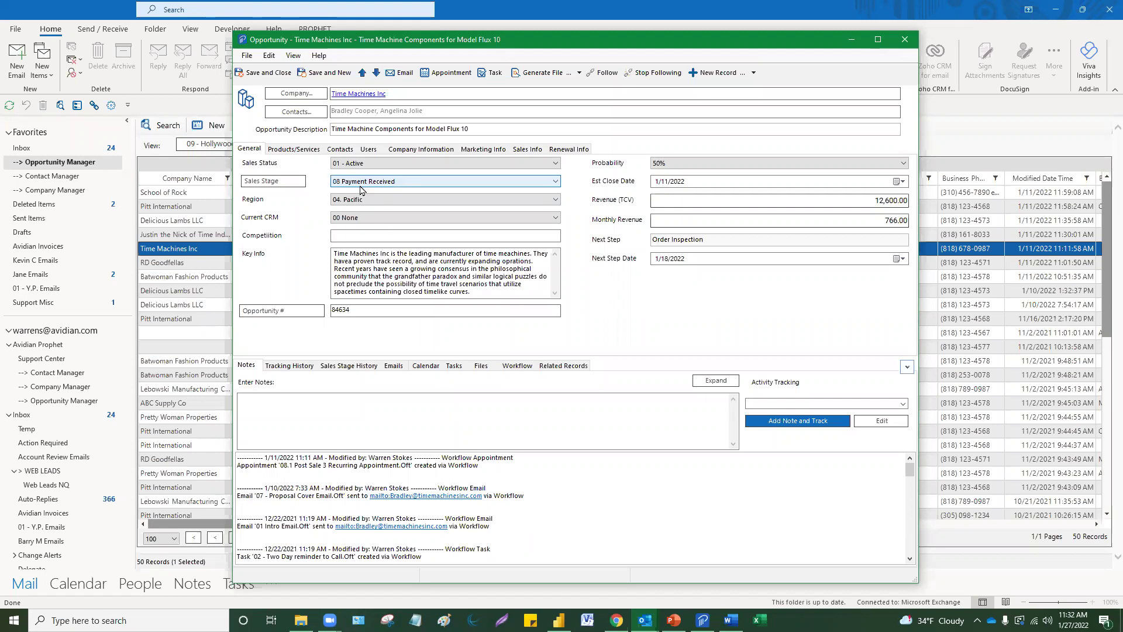
- Review the opportunity's general details, including the Sales Stage and Probability choices, the Est Close Date calendar and the Revenue (TCV) amount
{"action": "left_click", "coordinate": [490, 153]}
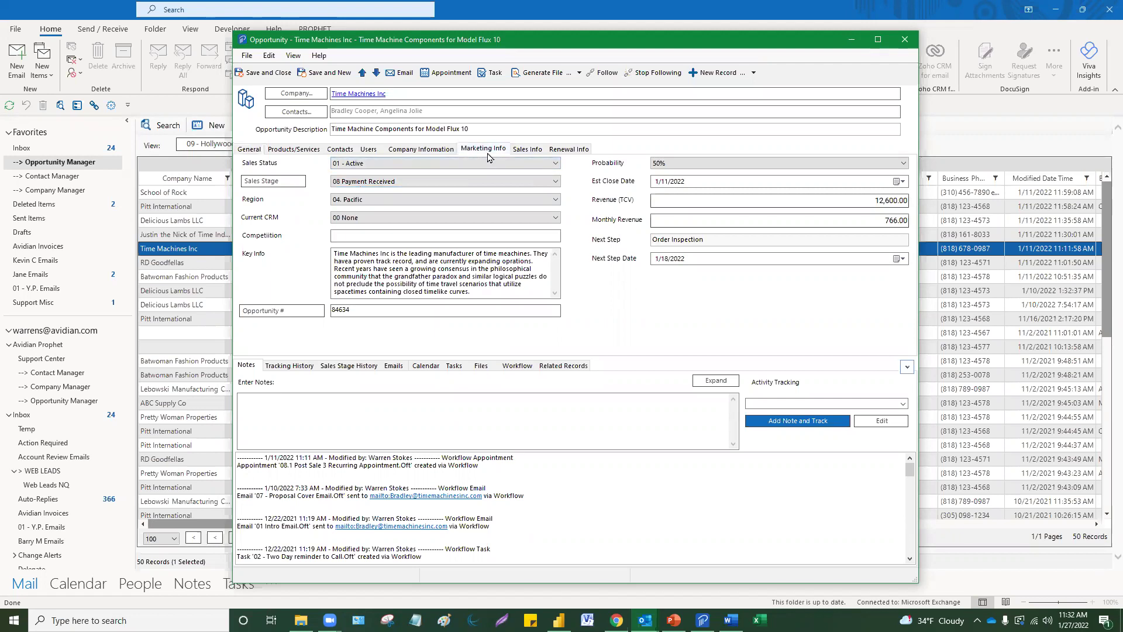
{"action": "left_click", "coordinate": [250, 151]}
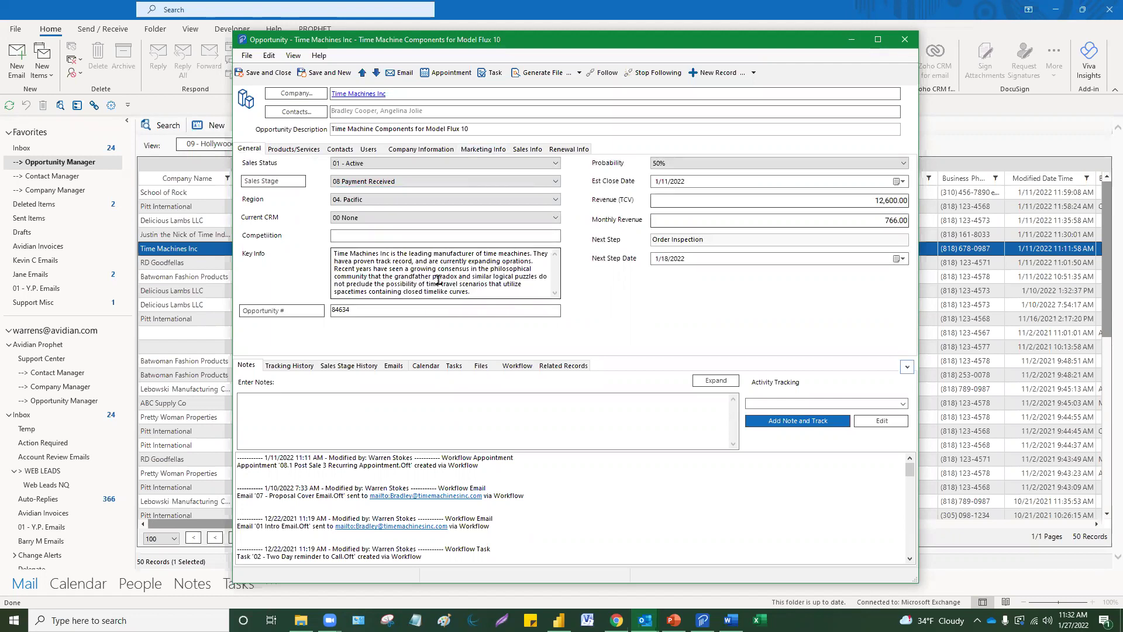
{"action": "left_click", "coordinate": [445, 182]}
{"action": "left_click", "coordinate": [445, 182]}
{"action": "left_click", "coordinate": [903, 163]}
{"action": "left_click", "coordinate": [904, 163]}
{"action": "left_click", "coordinate": [902, 181]}
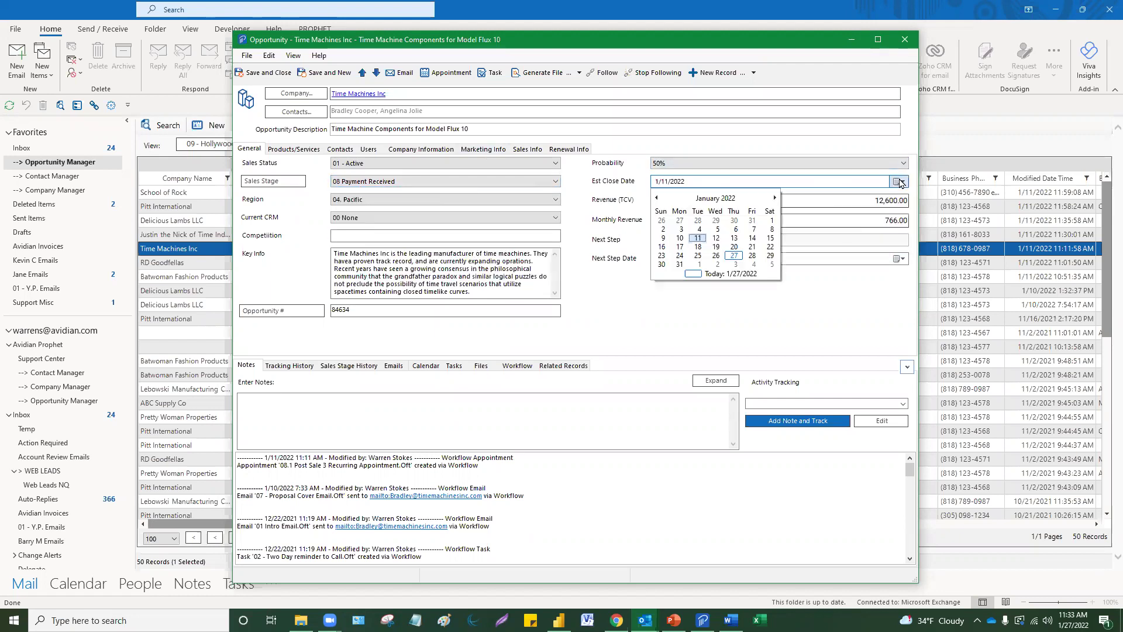
{"action": "left_click", "coordinate": [911, 200]}
{"action": "left_click_drag", "start_coordinate": [913, 200], "coordinate": [917, 204]}
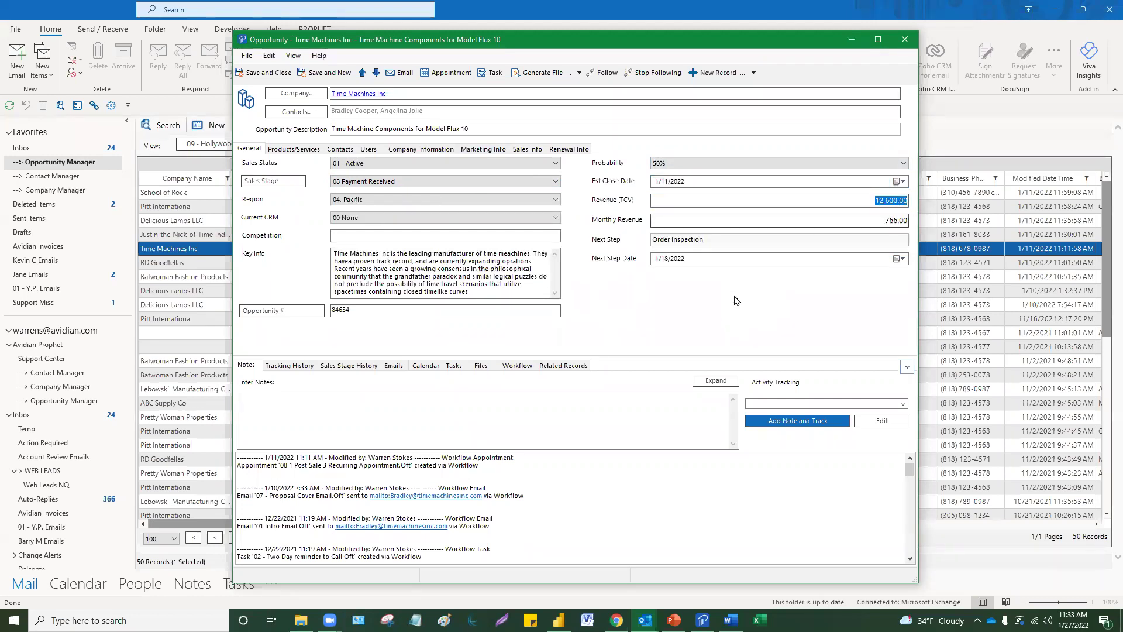
{"action": "left_click", "coordinate": [294, 407]}
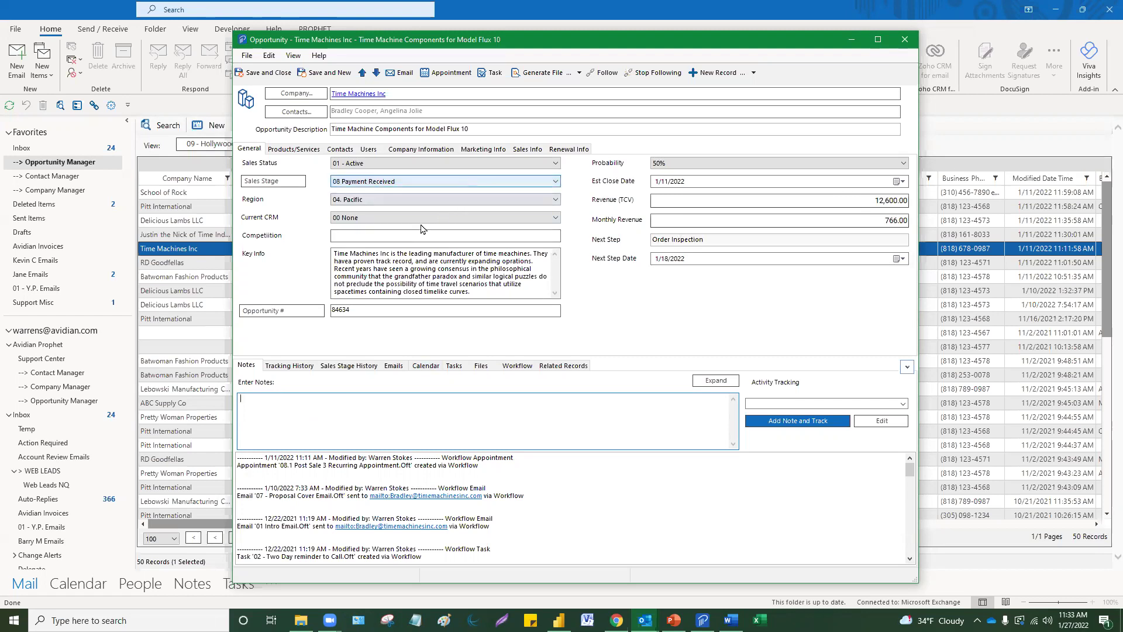
- Review the Lead Type choices in the opportunity's Marketing Info and set the Sale Type to "New Sales"
{"action": "left_click", "coordinate": [488, 149]}
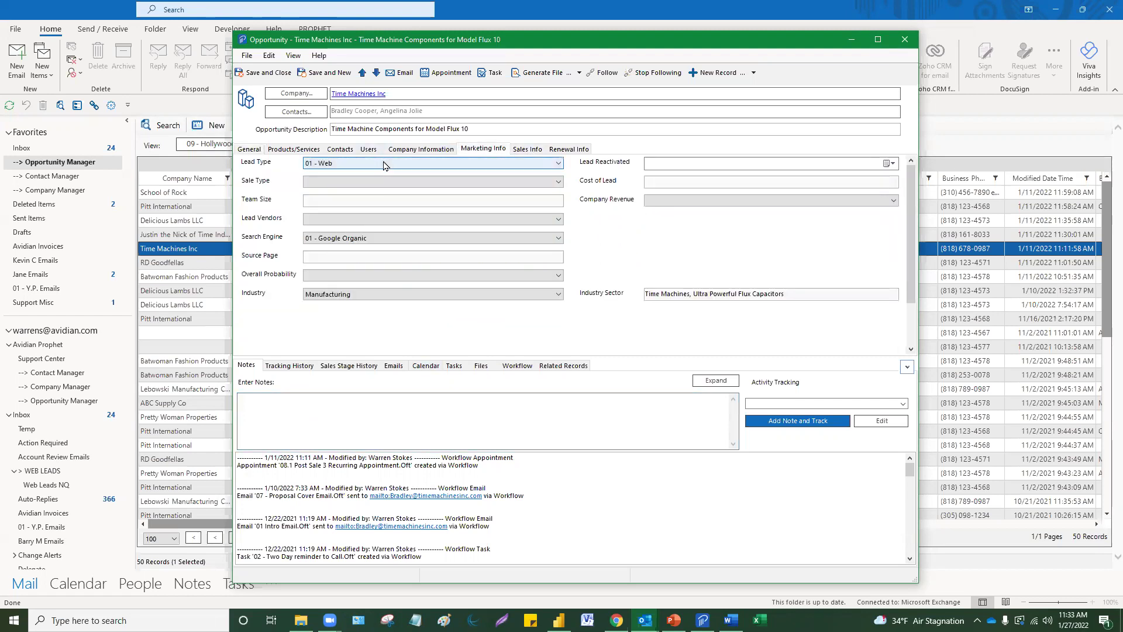
{"action": "left_click", "coordinate": [385, 166]}
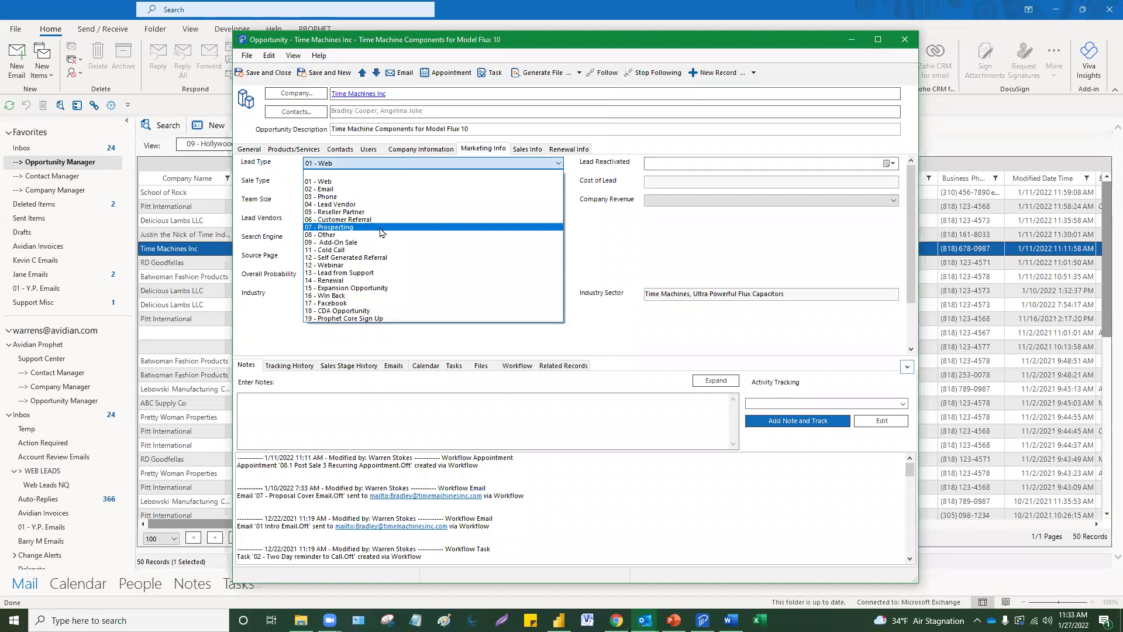
{"action": "left_click", "coordinate": [371, 164]}
{"action": "left_click", "coordinate": [371, 181]}
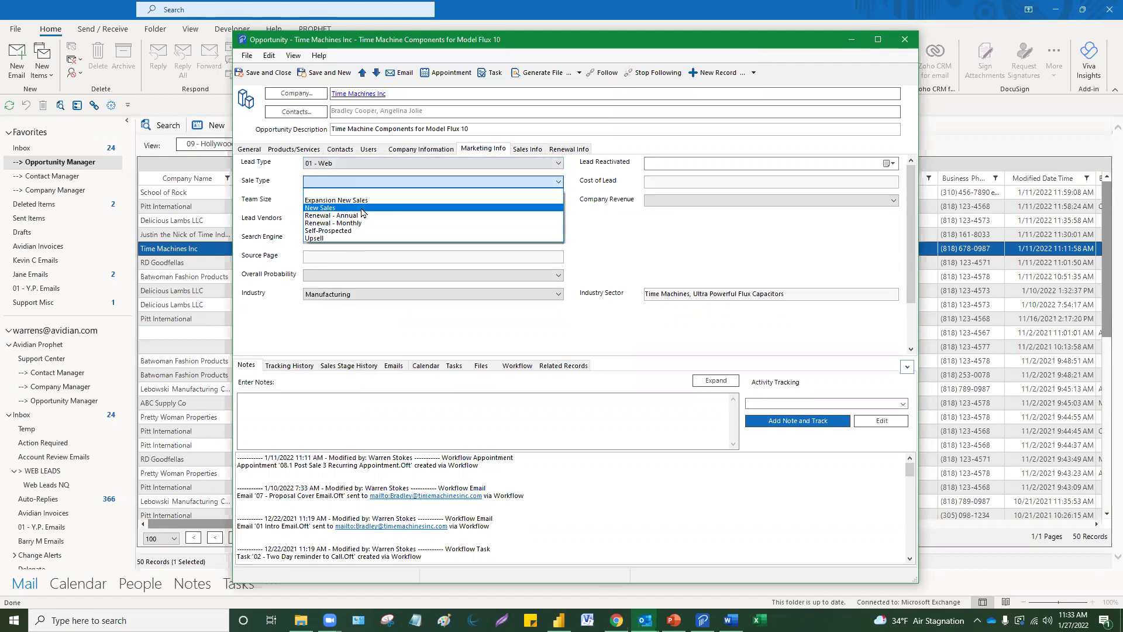
{"action": "left_click", "coordinate": [363, 212]}
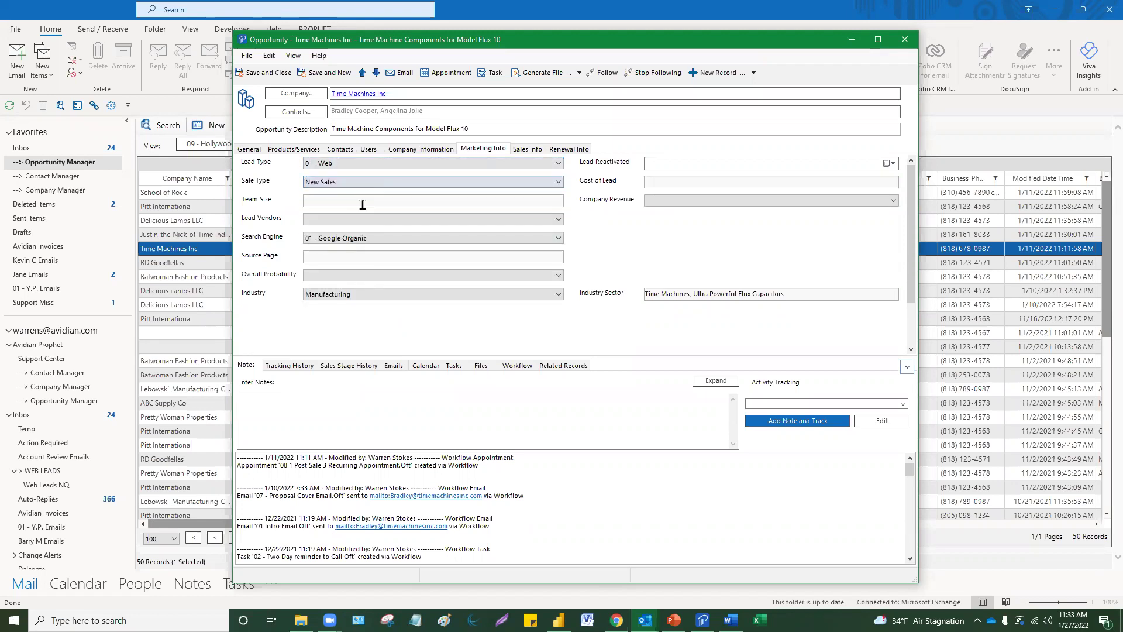
- Look through the Search Engine and Lead Type choices in the opportunity's Marketing Info without changing them
{"action": "left_click", "coordinate": [372, 240]}
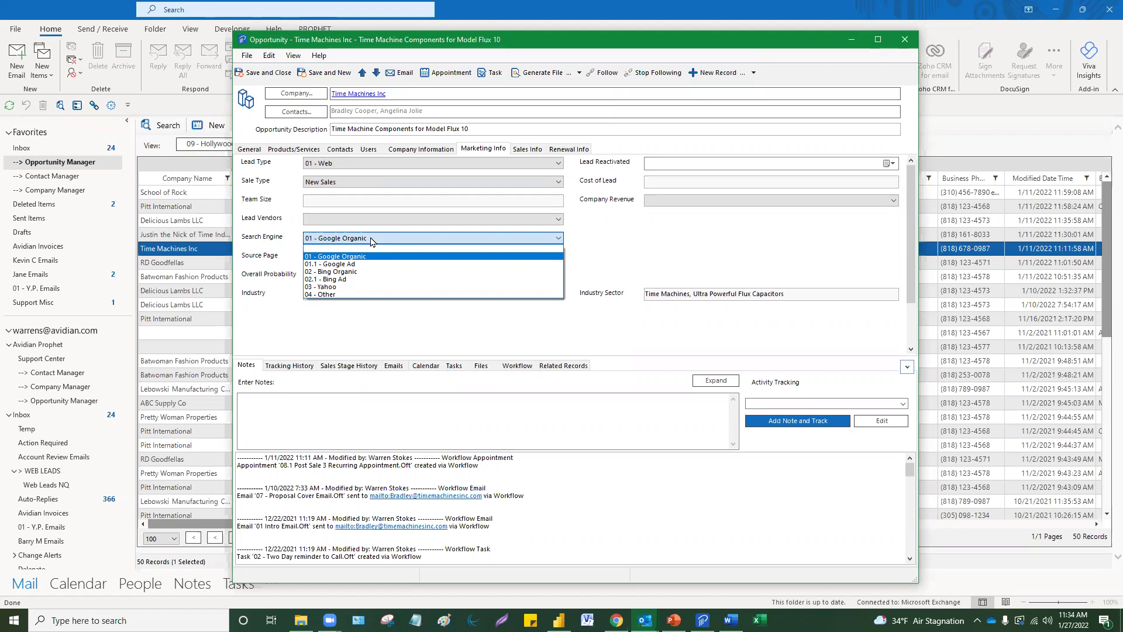
{"action": "left_click", "coordinate": [371, 238]}
{"action": "left_click", "coordinate": [367, 405]}
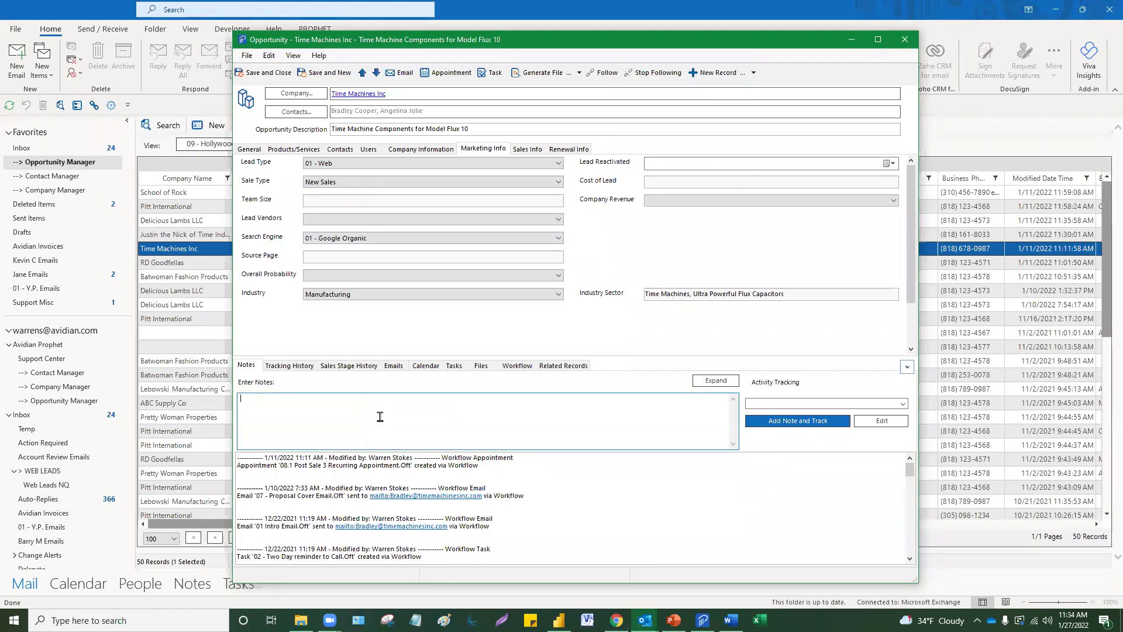
{"action": "left_click", "coordinate": [395, 164]}
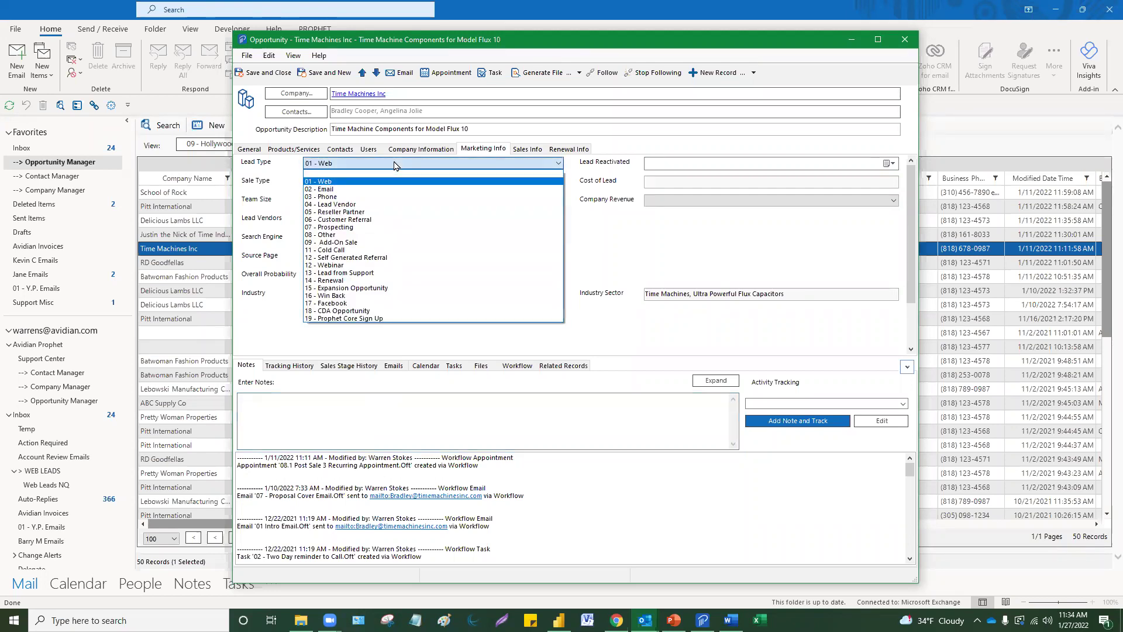
{"action": "left_click", "coordinate": [395, 165]}
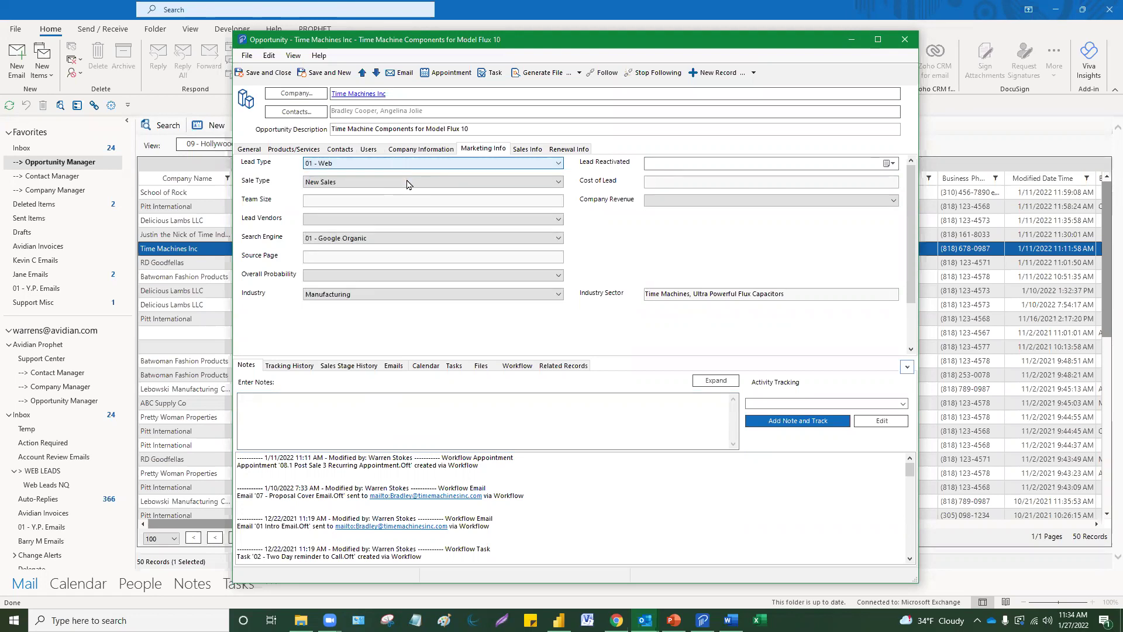
- Return to the general details, save and close the Time Machines Inc opportunity, and check the available opportunity views
{"action": "left_click", "coordinate": [250, 149]}
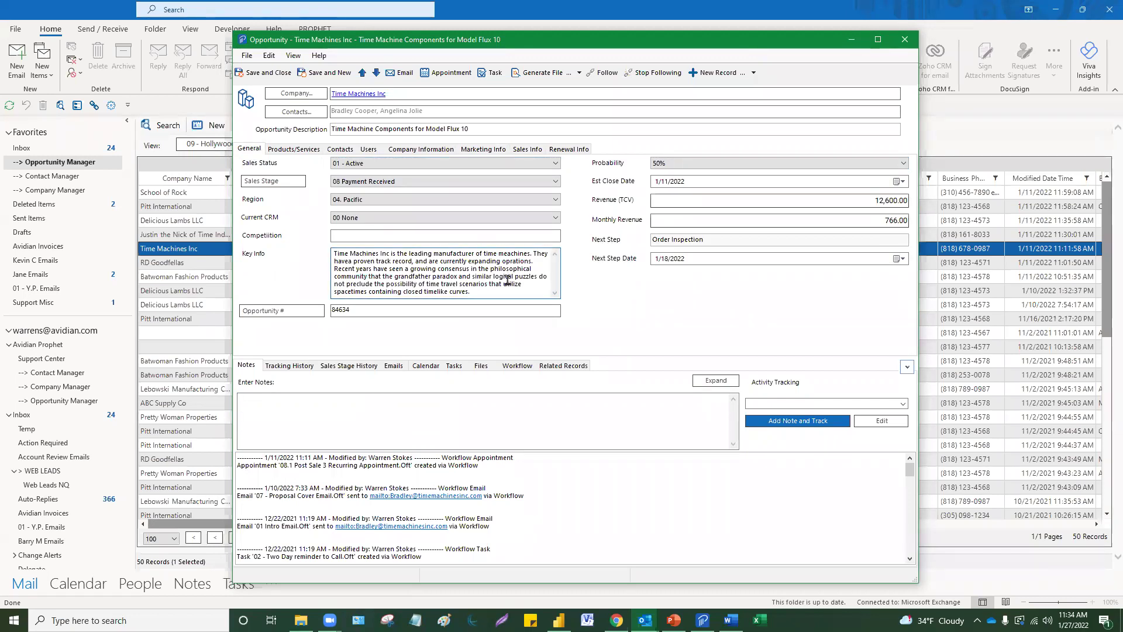
{"action": "left_click", "coordinate": [279, 72]}
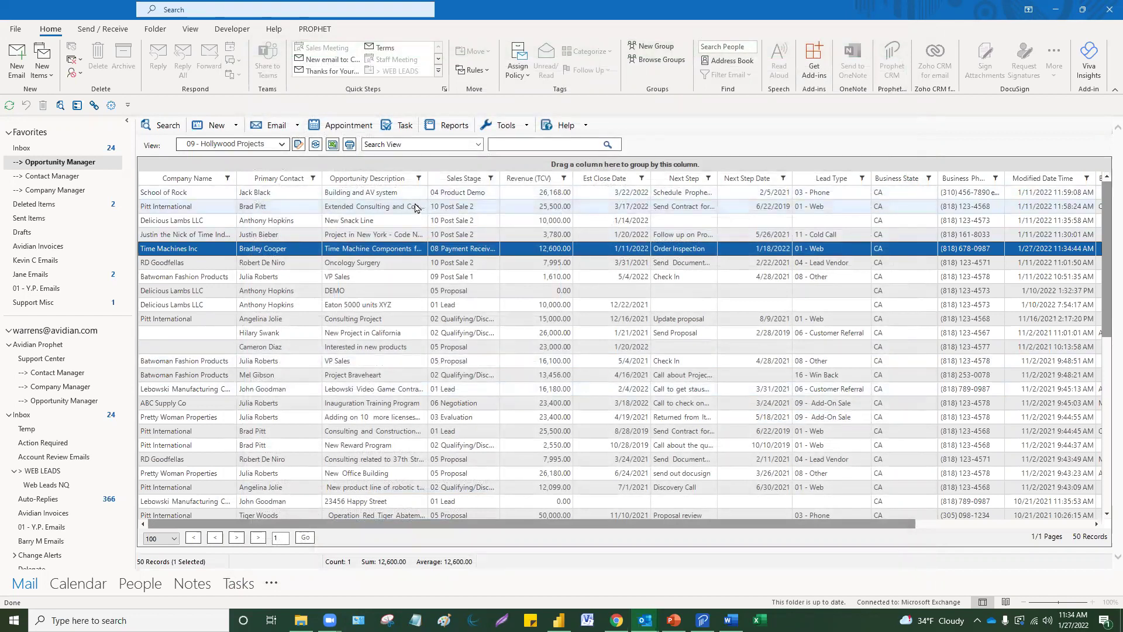
{"action": "left_click", "coordinate": [282, 145]}
{"action": "left_click", "coordinate": [281, 144]}
- Group the opportunities in the "09 - Hollywood Projects" view by Sales Stage
{"action": "left_click", "coordinate": [375, 234]}
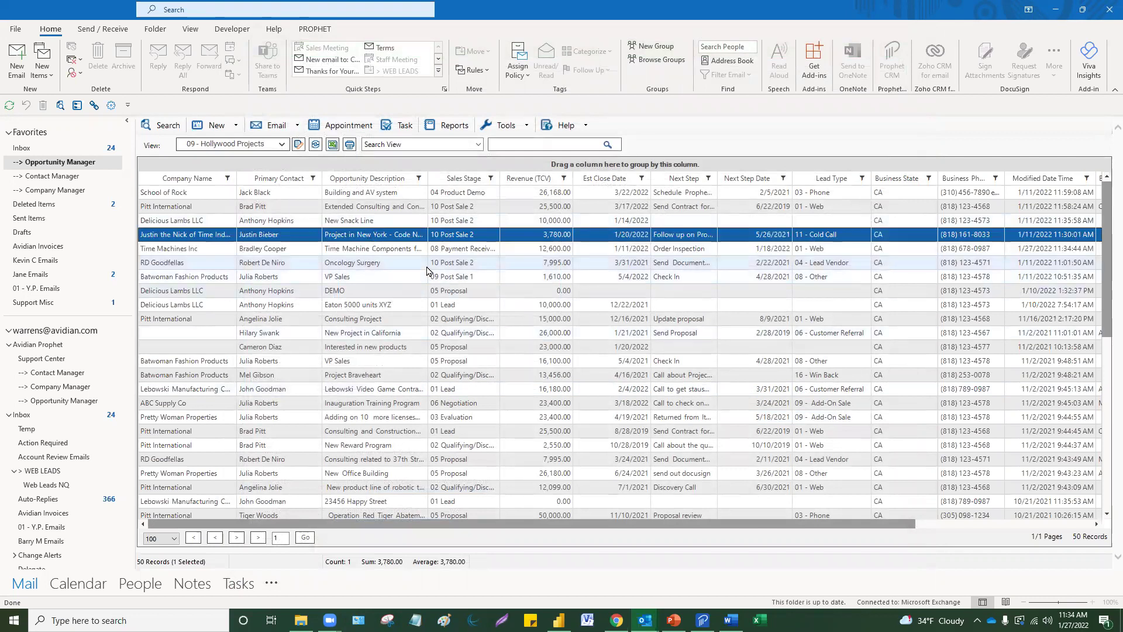
{"action": "left_click", "coordinate": [460, 178]}
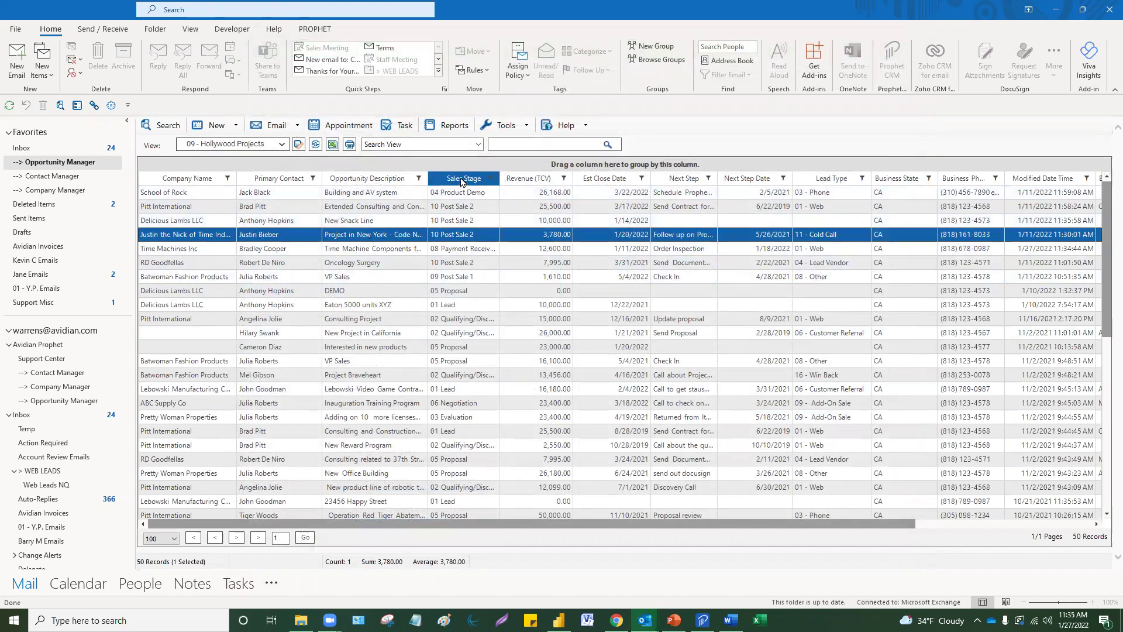
{"action": "left_click_drag", "start_coordinate": [461, 182], "coordinate": [489, 162]}
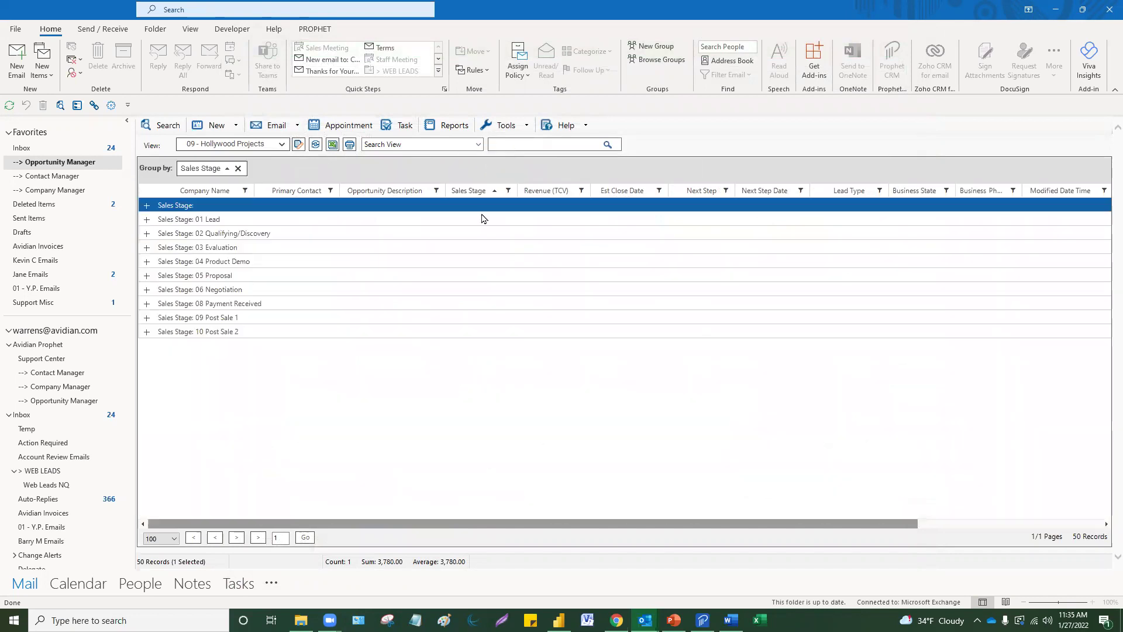
- Expand and collapse the "04 Product Demo" and "02 Qualifying/Discovery" groups to view the opportunities they contain
{"action": "left_click", "coordinate": [199, 289]}
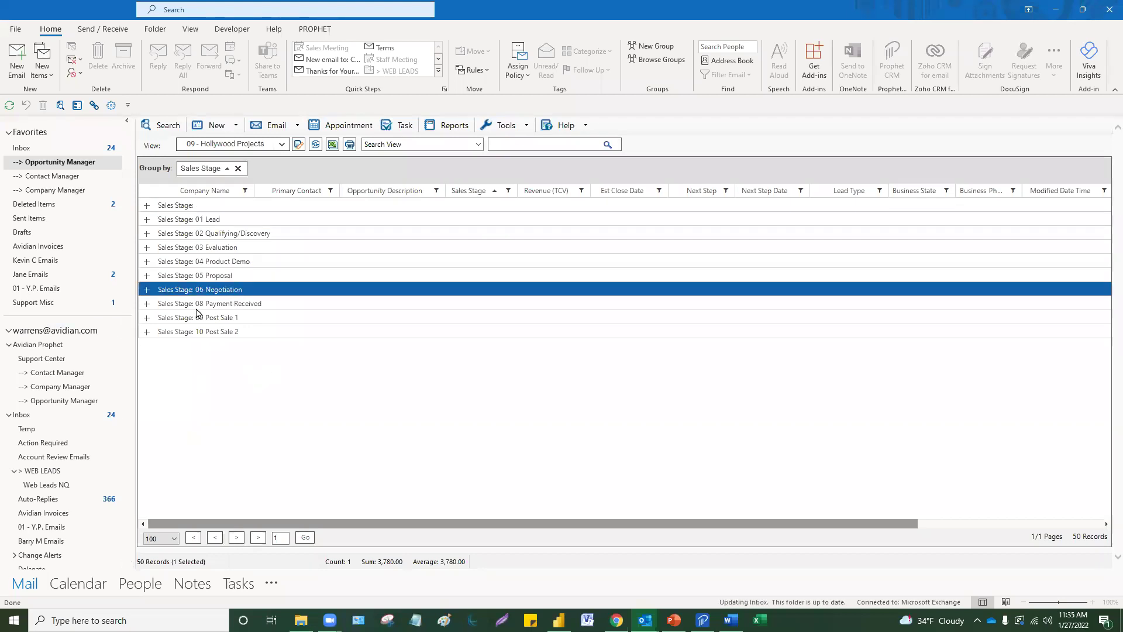
{"action": "left_click", "coordinate": [157, 272]}
{"action": "left_click", "coordinate": [148, 262]}
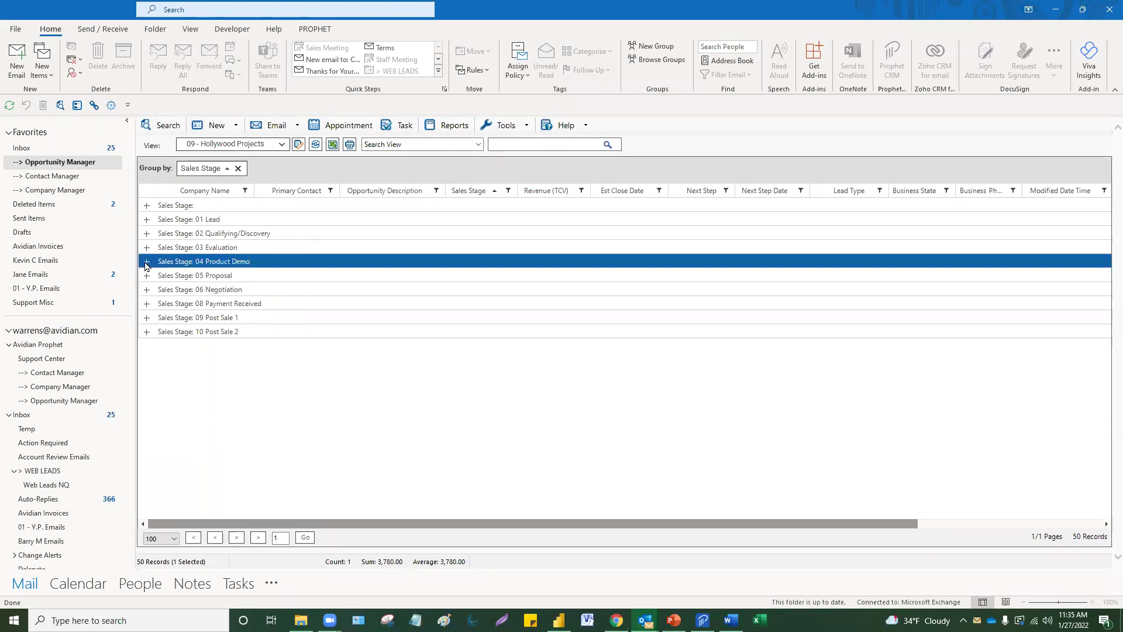
{"action": "left_click", "coordinate": [146, 263]}
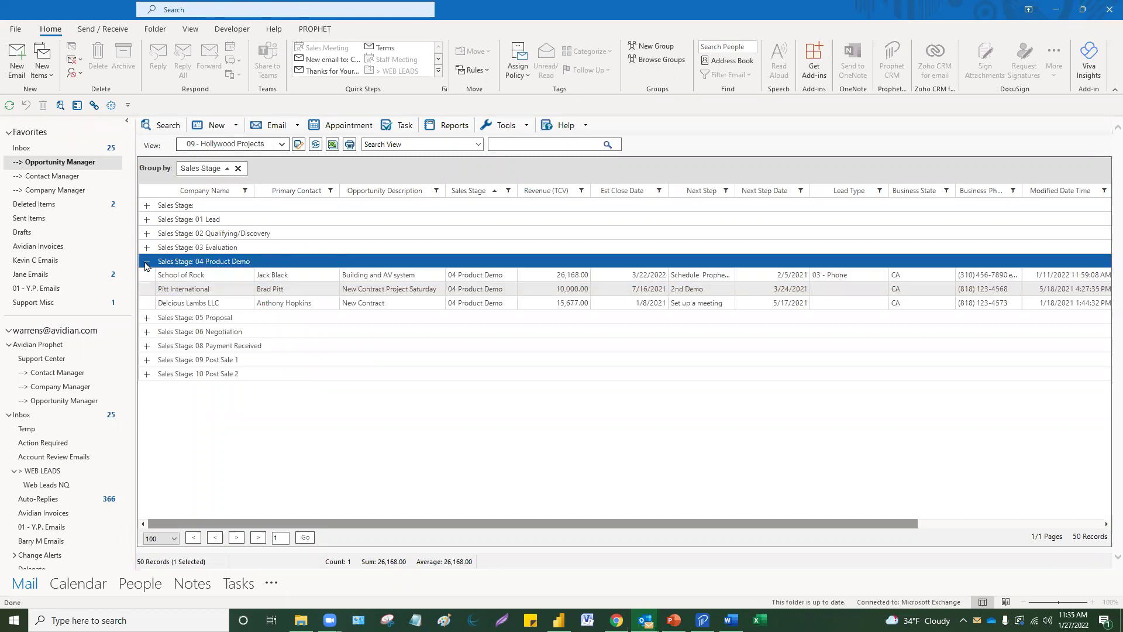
{"action": "left_click", "coordinate": [146, 264]}
{"action": "left_click", "coordinate": [148, 234]}
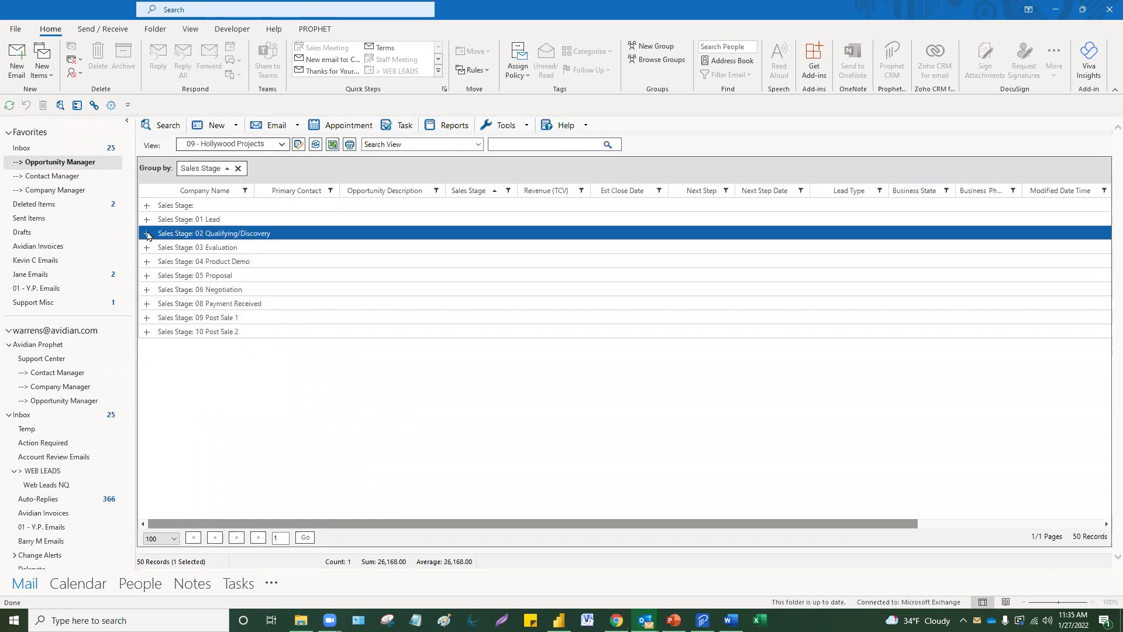
{"action": "left_click", "coordinate": [147, 233]}
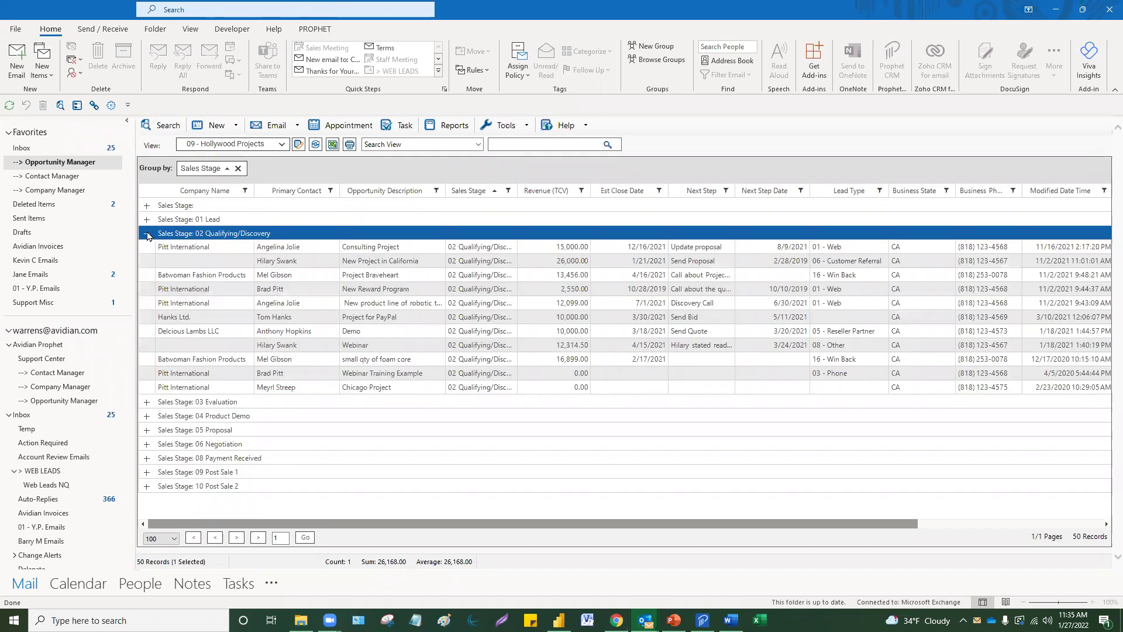
{"action": "left_click", "coordinate": [147, 233]}
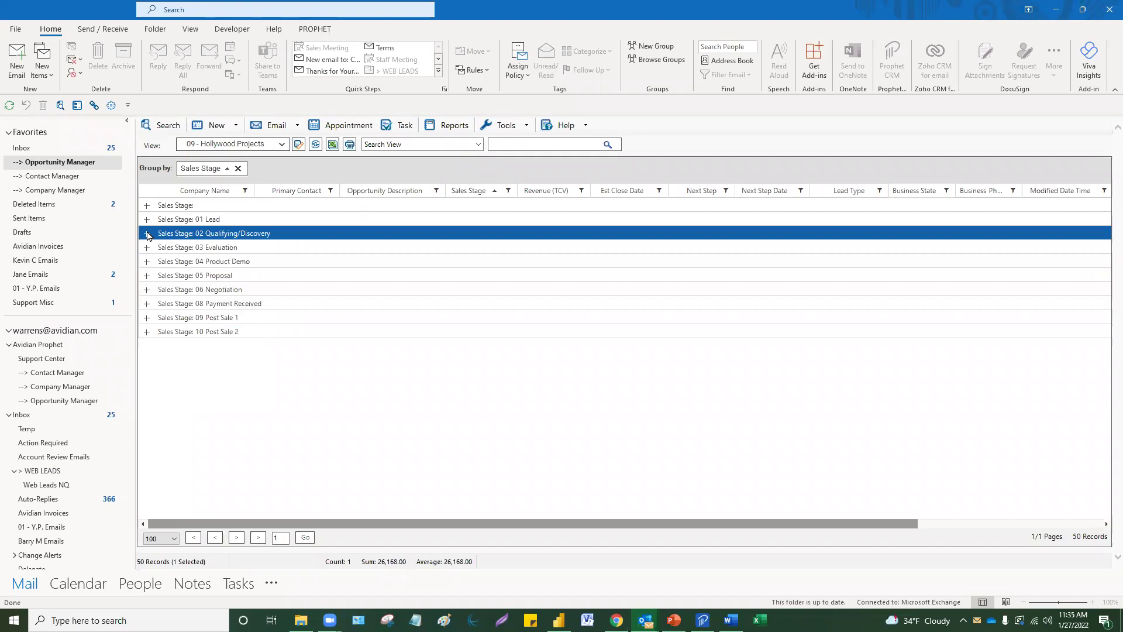
- Remove the Sales Stage grouping and look over the ungrouped opportunity list
{"action": "left_click", "coordinate": [240, 169]}
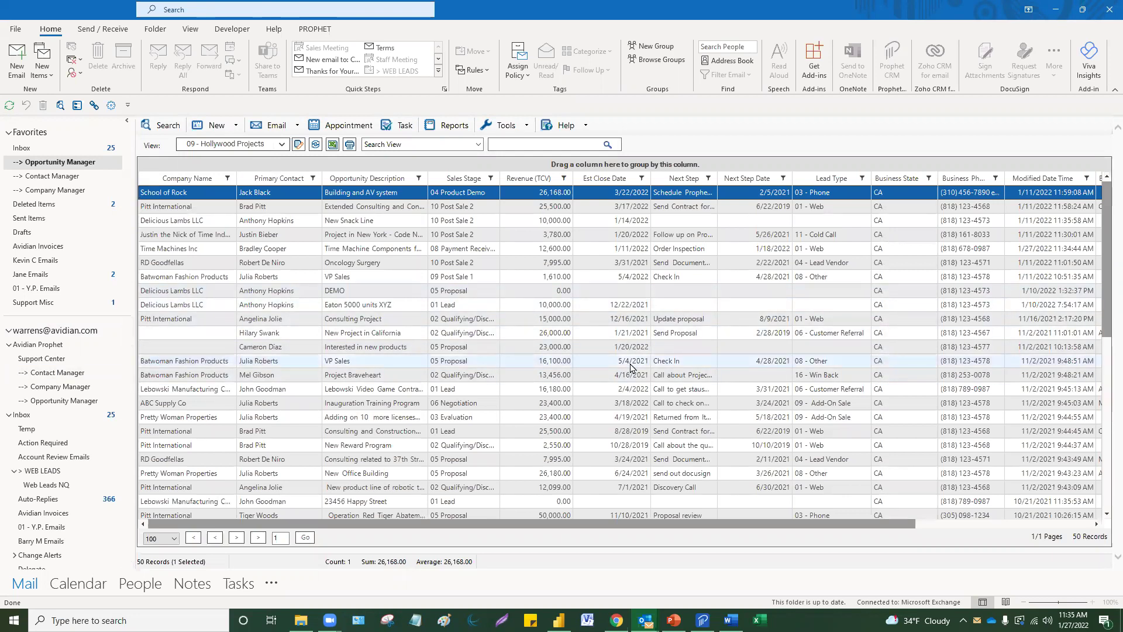
{"action": "scroll", "coordinate": [573, 363], "scroll_direction": "down", "scroll_amount": 1}
{"action": "scroll", "coordinate": [573, 364], "scroll_direction": "up", "scroll_amount": 1}
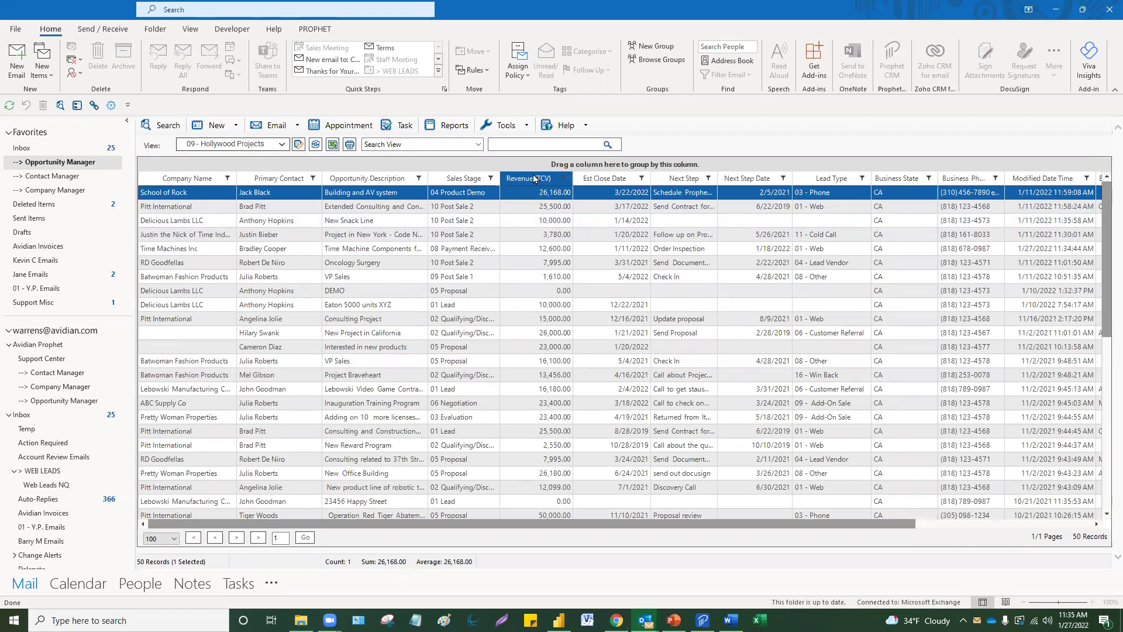
- Check the available records-per-page options for the opportunity list and leave the setting at 100
{"action": "left_click", "coordinate": [174, 543]}
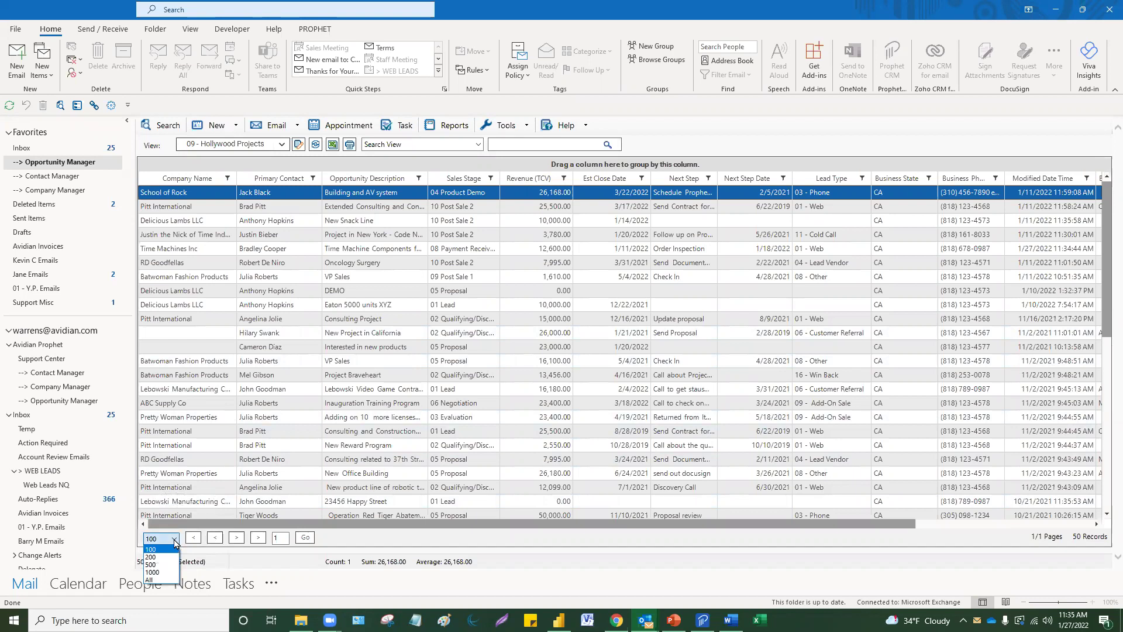
{"action": "left_click", "coordinate": [160, 557]}
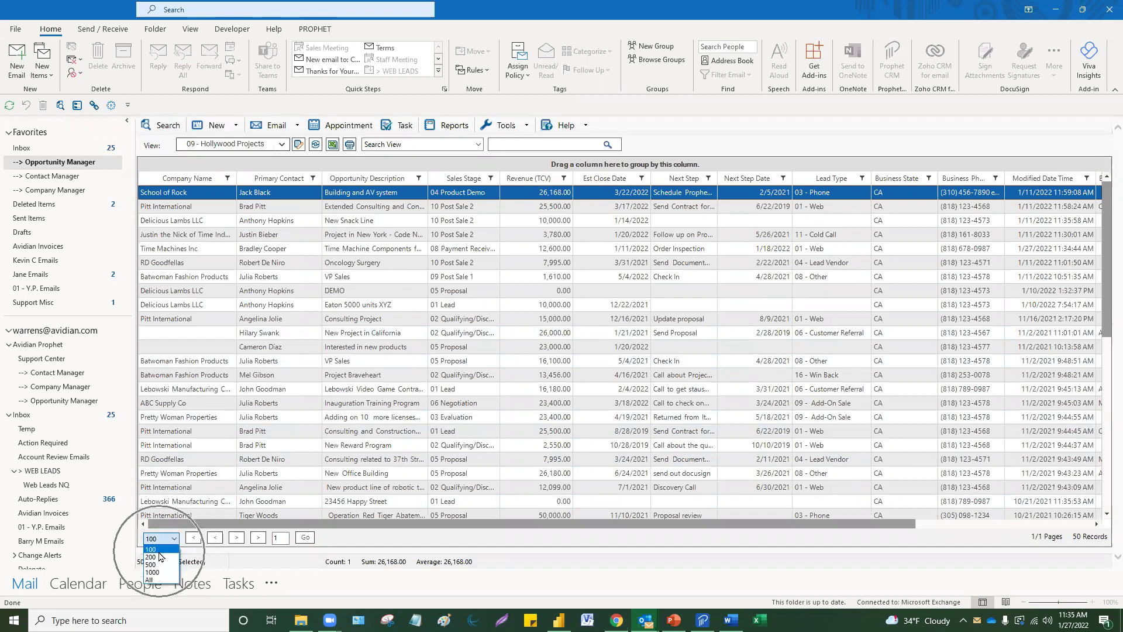
{"action": "left_click", "coordinate": [175, 542]}
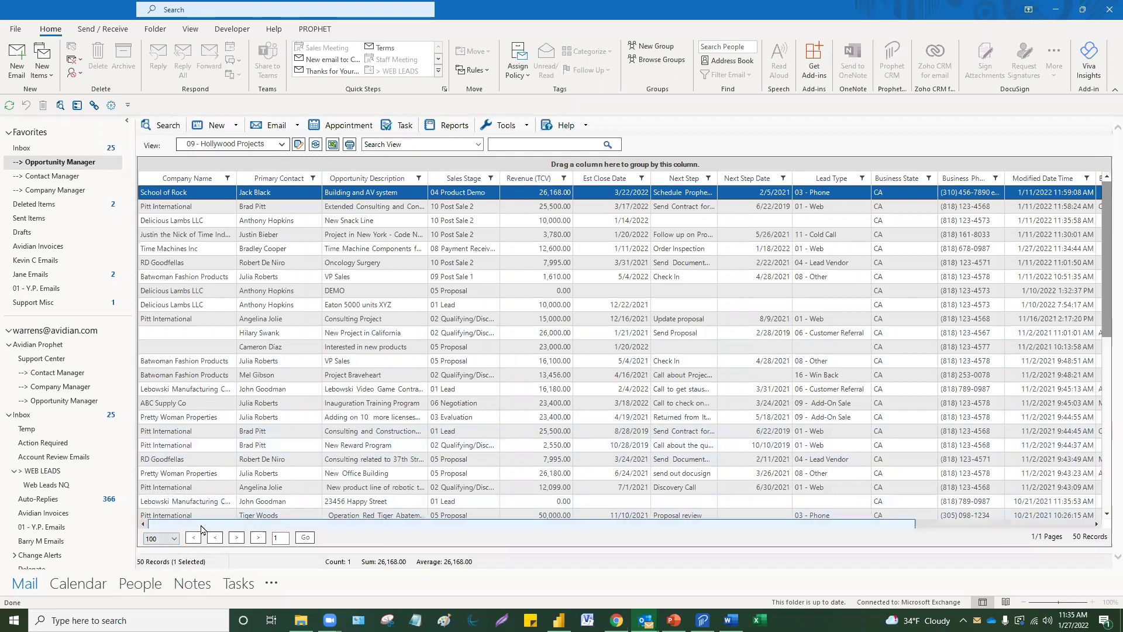
{"action": "left_click", "coordinate": [174, 539]}
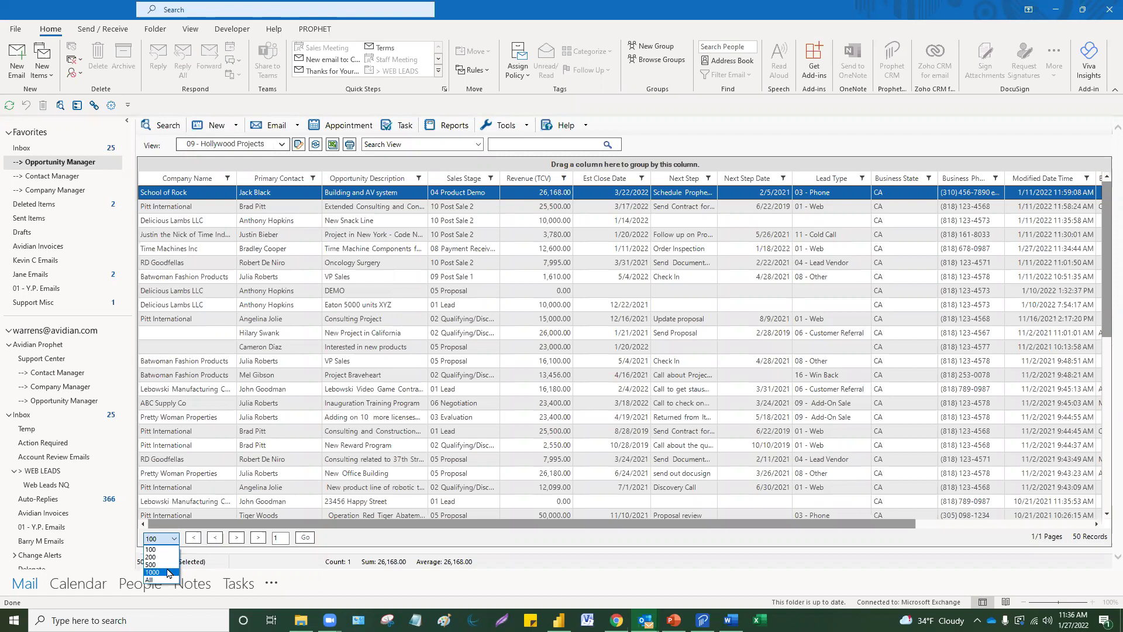
{"action": "left_click", "coordinate": [274, 235]}
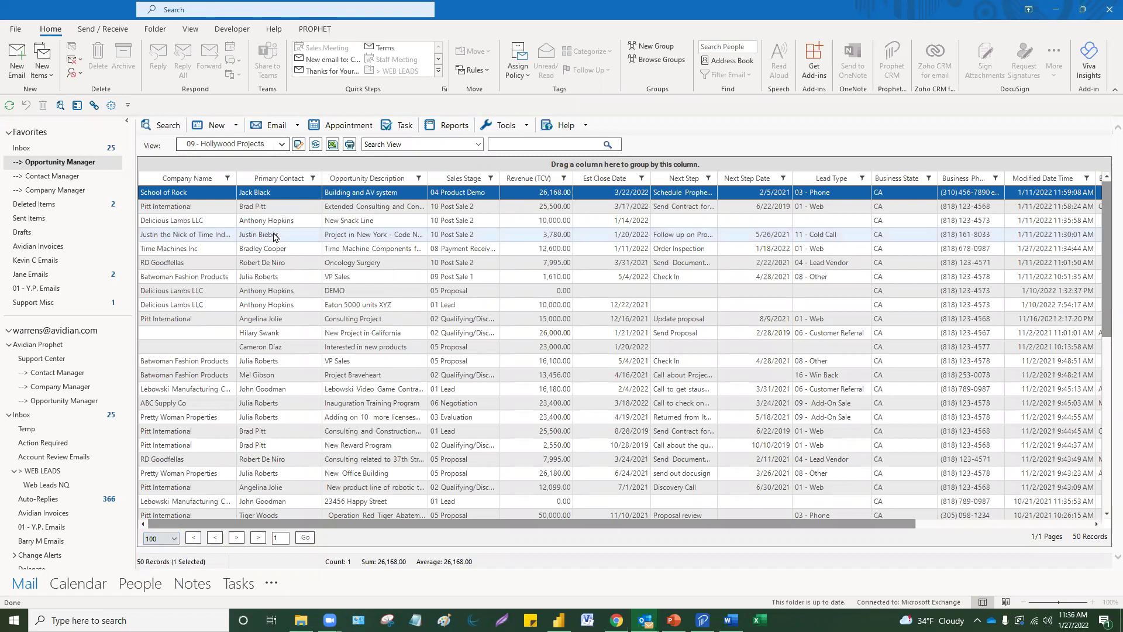
- Sort the opportunities by Revenue (TCV) in descending order
{"action": "left_click", "coordinate": [275, 236]}
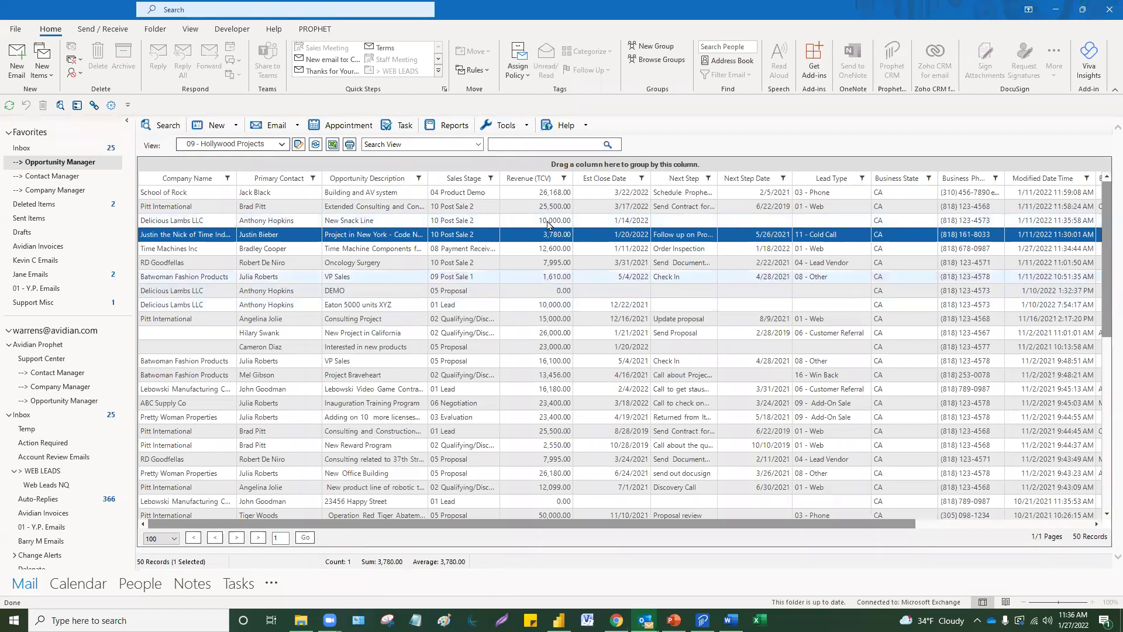
{"action": "left_click", "coordinate": [538, 178]}
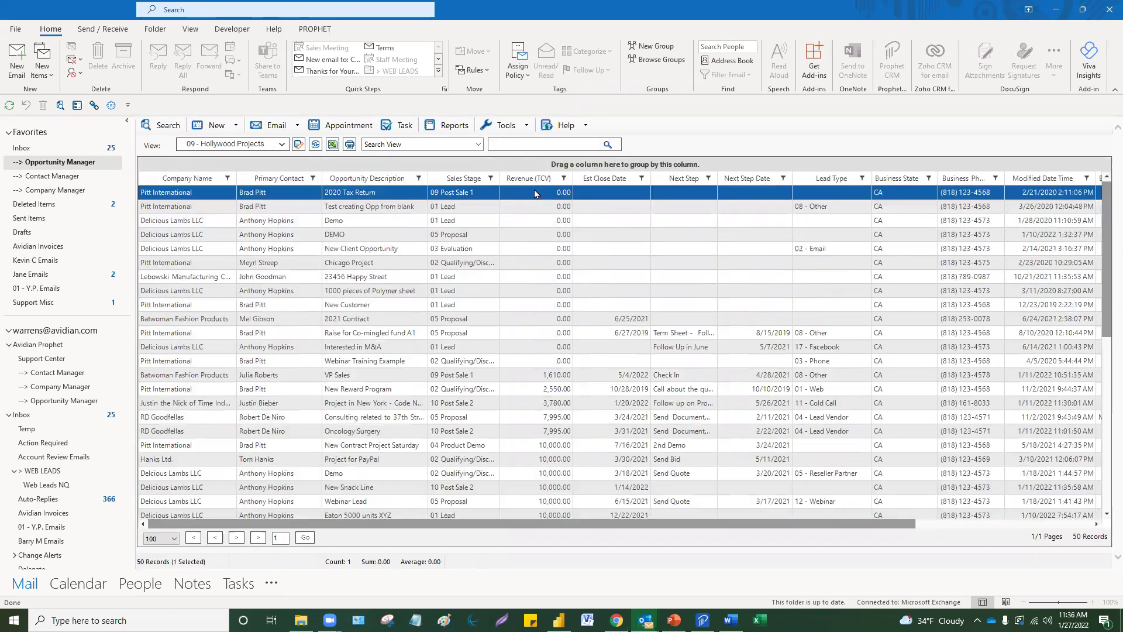
{"action": "left_click", "coordinate": [535, 179]}
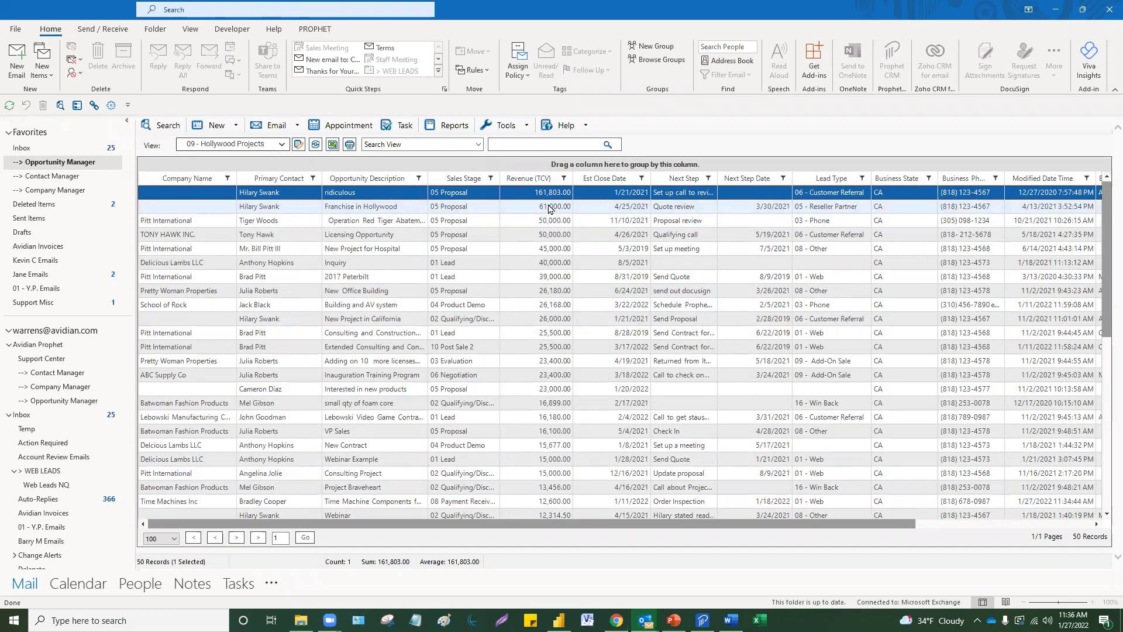
- Select the ten highest-revenue opportunities, from "ridiculous" through "New Project in California", extending the selection gradually to compare the revenue totals
{"action": "left_click_drag", "start_coordinate": [550, 208], "coordinate": [551, 346]}
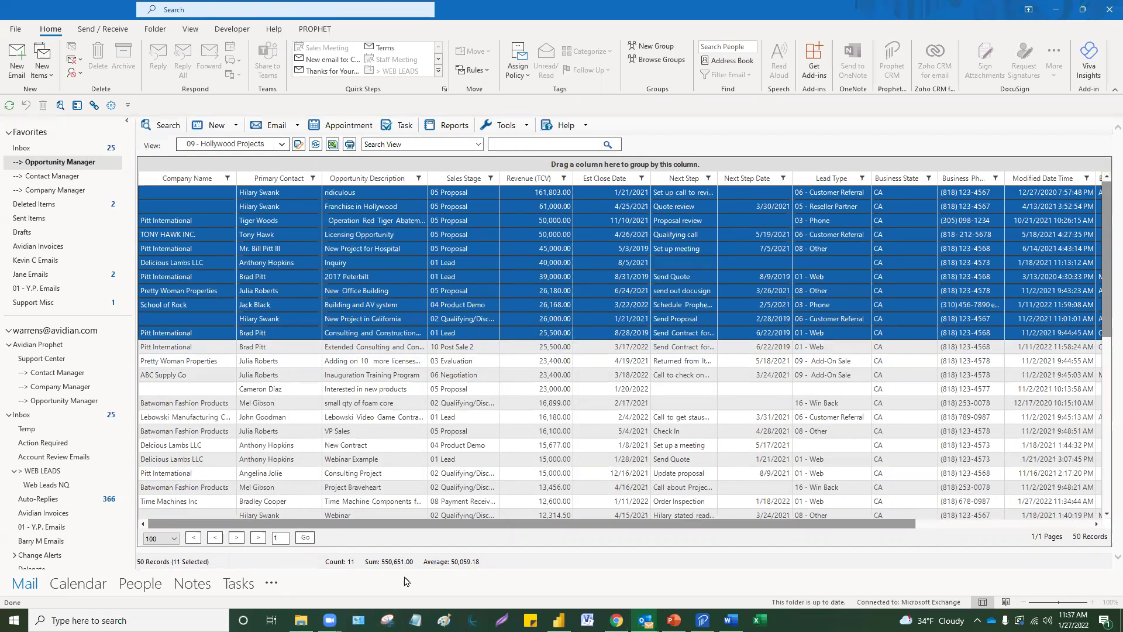
{"action": "left_click", "coordinate": [546, 193]}
{"action": "left_click_drag", "start_coordinate": [544, 209], "coordinate": [533, 249]}
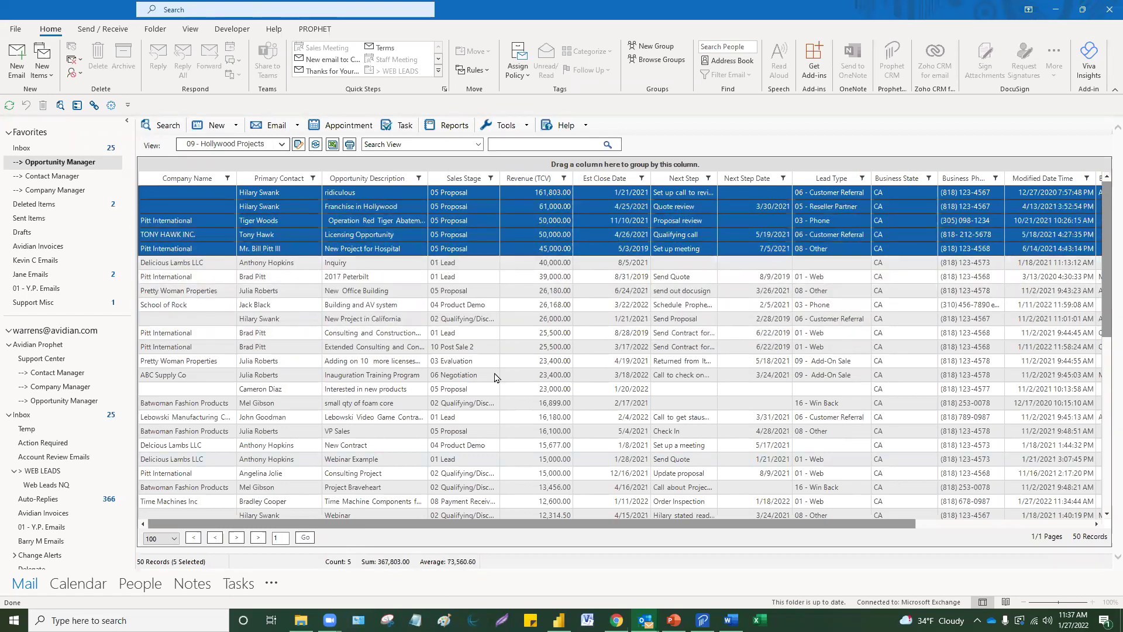
{"action": "left_click", "coordinate": [555, 263], "text": "shift"}
{"action": "left_click", "coordinate": [557, 277], "text": "shift"}
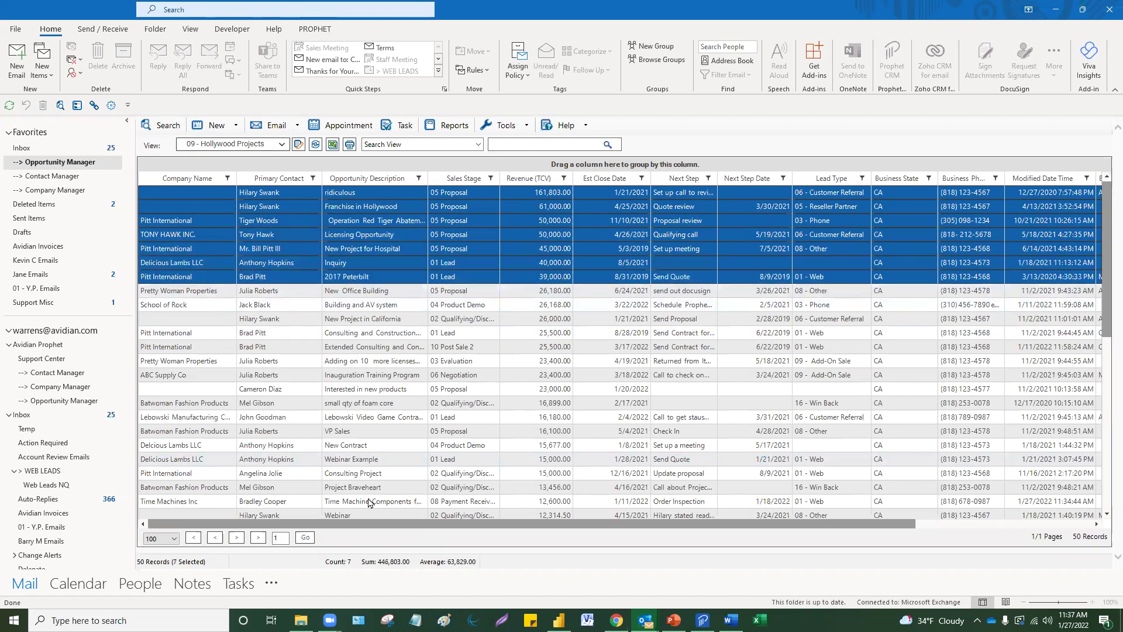
{"action": "left_click", "coordinate": [465, 291], "text": "shift"}
{"action": "left_click", "coordinate": [462, 306], "text": "shift"}
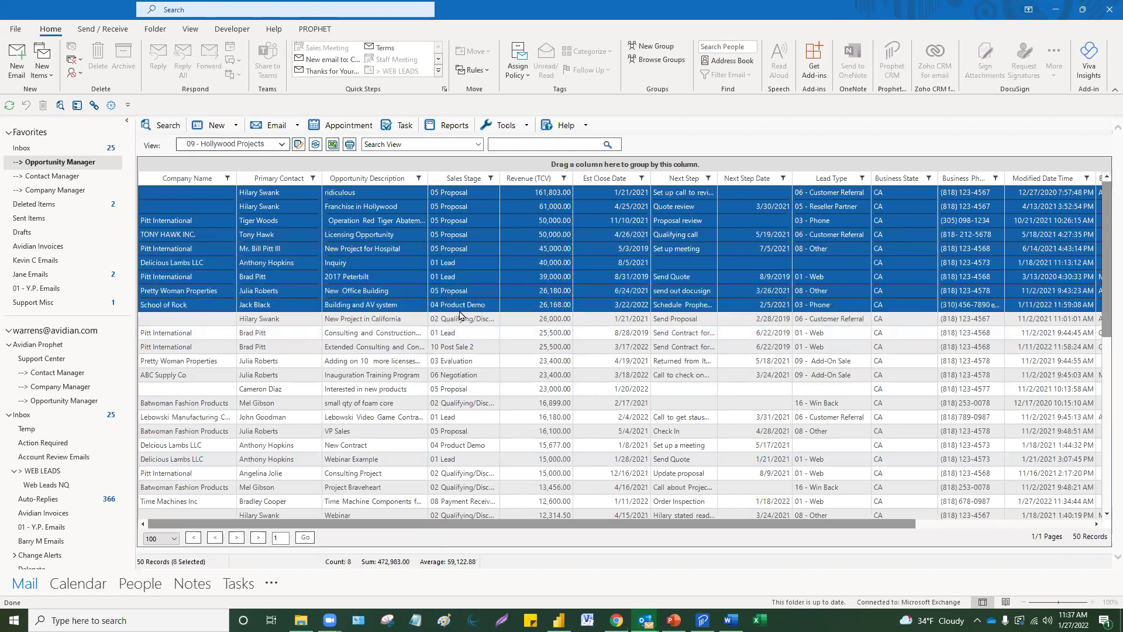
{"action": "left_click", "coordinate": [462, 318], "text": "shift"}
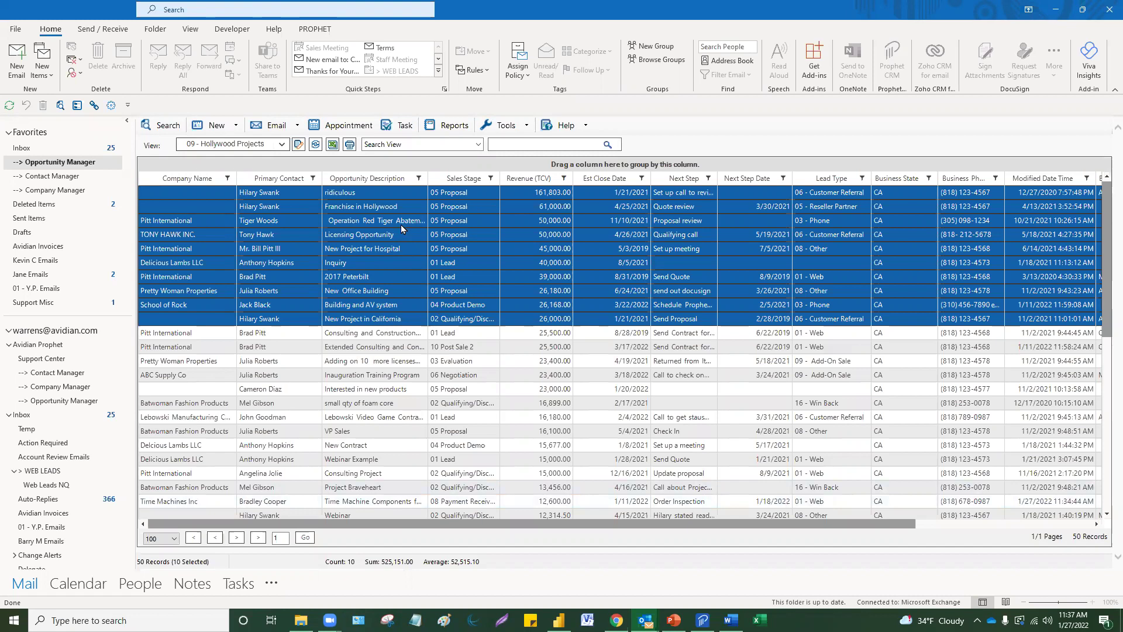
- Export only the selected opportunity rows to the Excel file ProphetView164.xlsx
{"action": "left_click", "coordinate": [333, 144]}
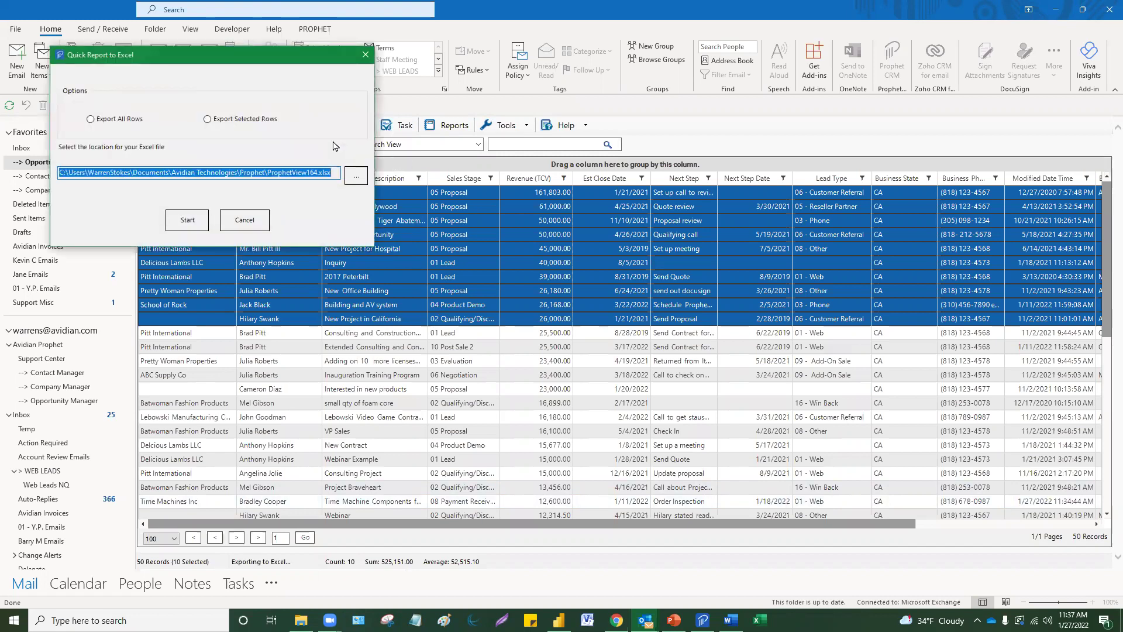
{"action": "left_click", "coordinate": [217, 120]}
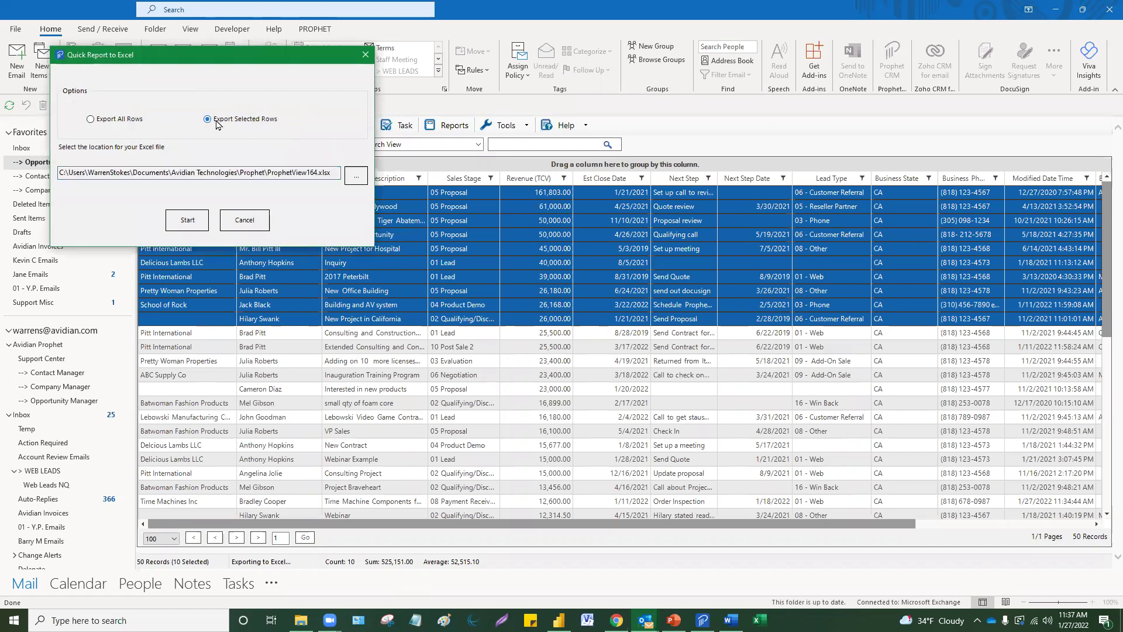
{"action": "left_click", "coordinate": [188, 219]}
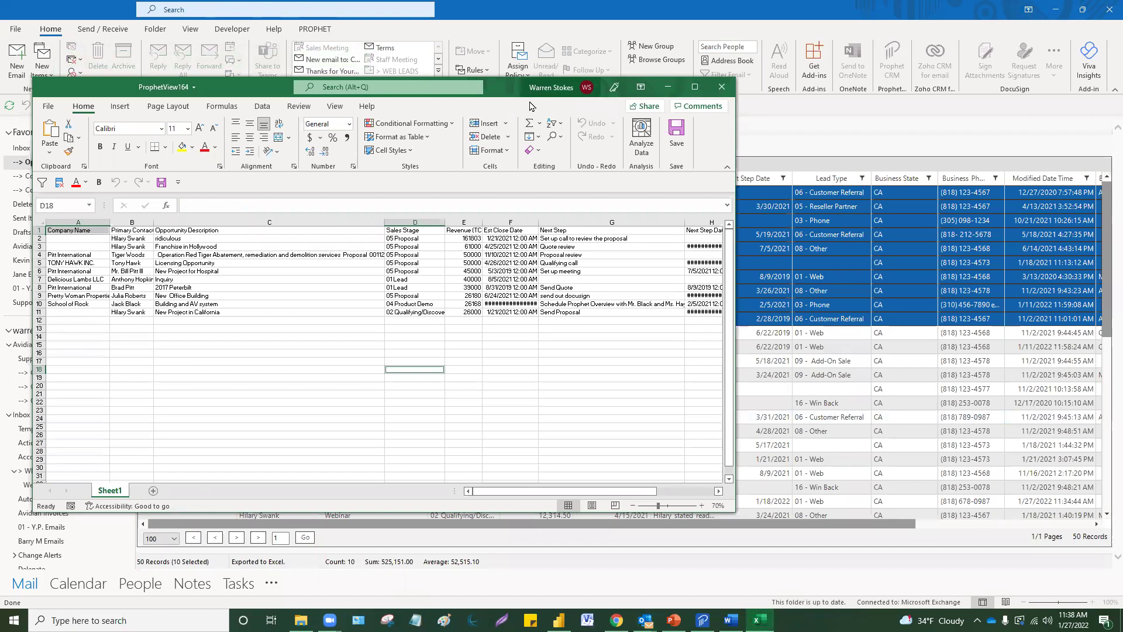
- Look over the exported opportunity rows in the ProphetView164 workbook in Excel and close it
{"action": "left_click_drag", "start_coordinate": [529, 87], "coordinate": [699, 111]}
{"action": "left_click", "coordinate": [679, 409]}
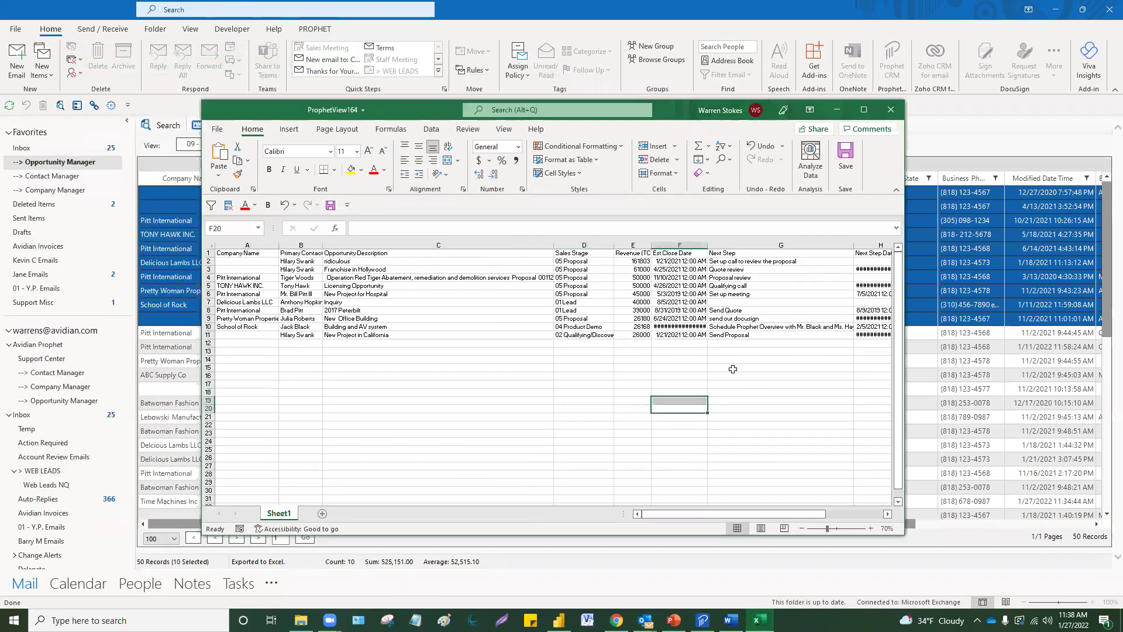
{"action": "left_click", "coordinate": [357, 383]}
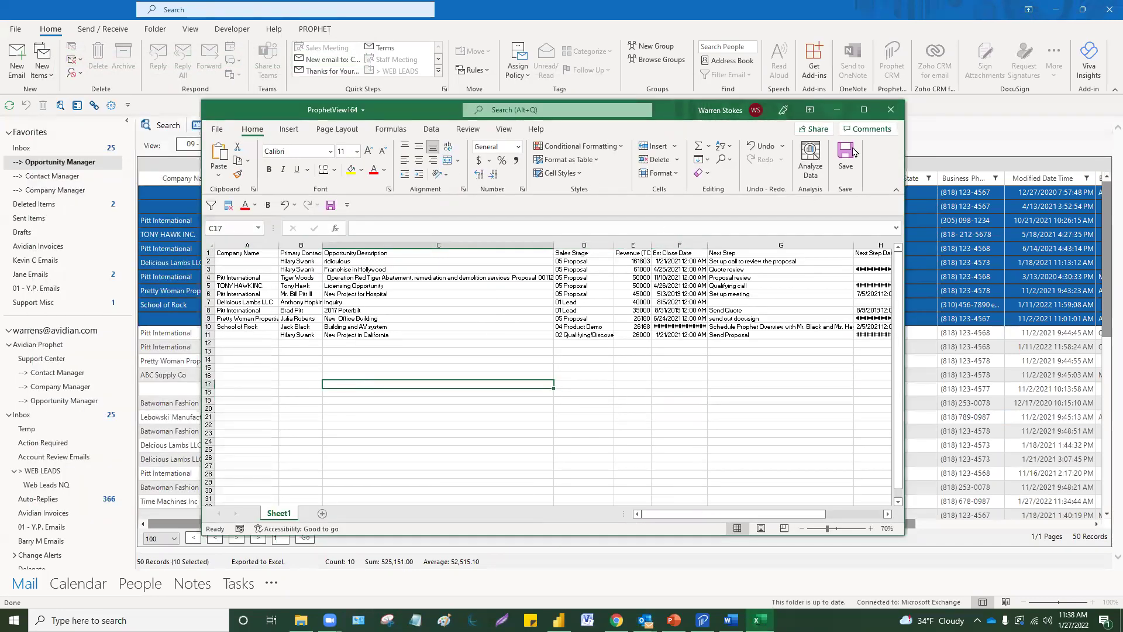
{"action": "left_click", "coordinate": [889, 111]}
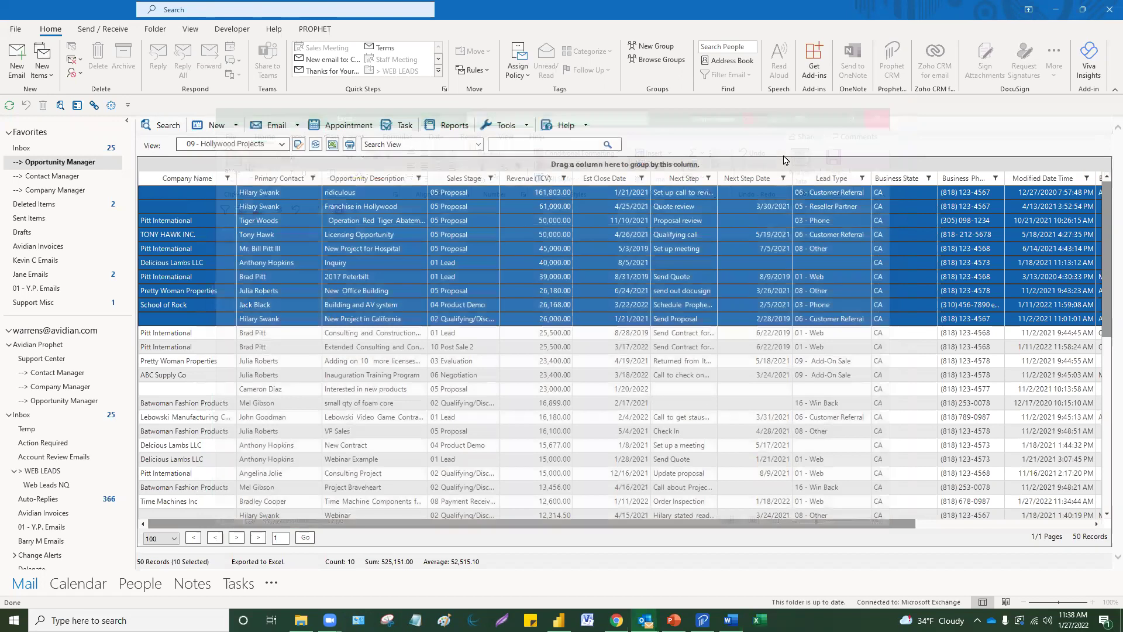
- Move the Lead Type and Business Phone columns ahead of Next Step Date and check the commands available for an opportunity
{"action": "left_click", "coordinate": [472, 321]}
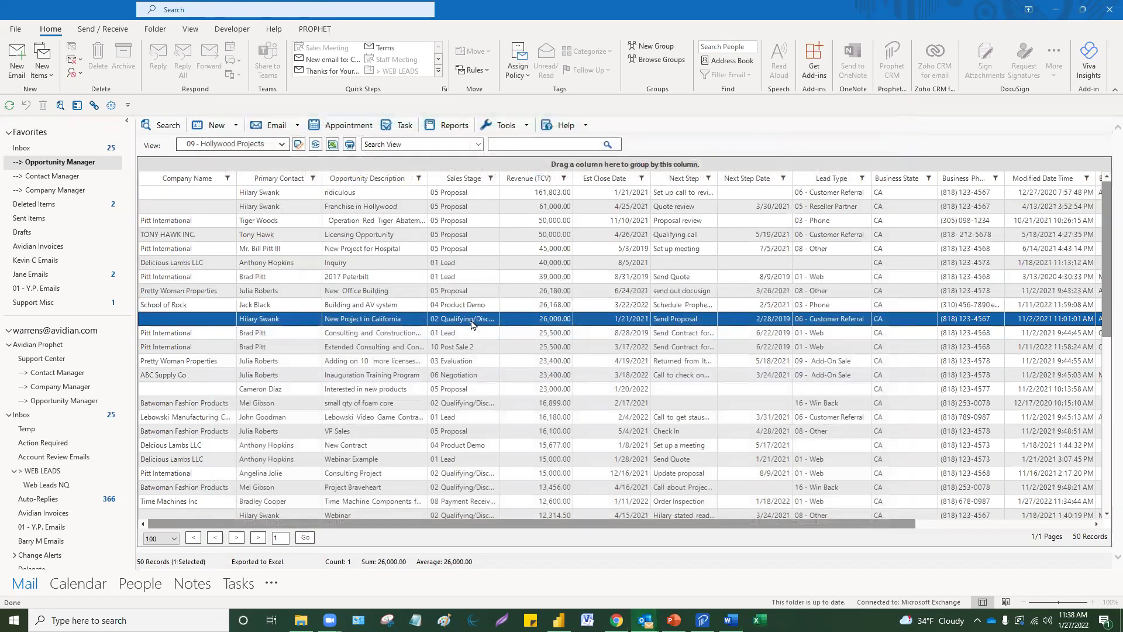
{"action": "left_click_drag", "start_coordinate": [816, 183], "coordinate": [723, 183]}
{"action": "left_click_drag", "start_coordinate": [965, 179], "coordinate": [792, 179]}
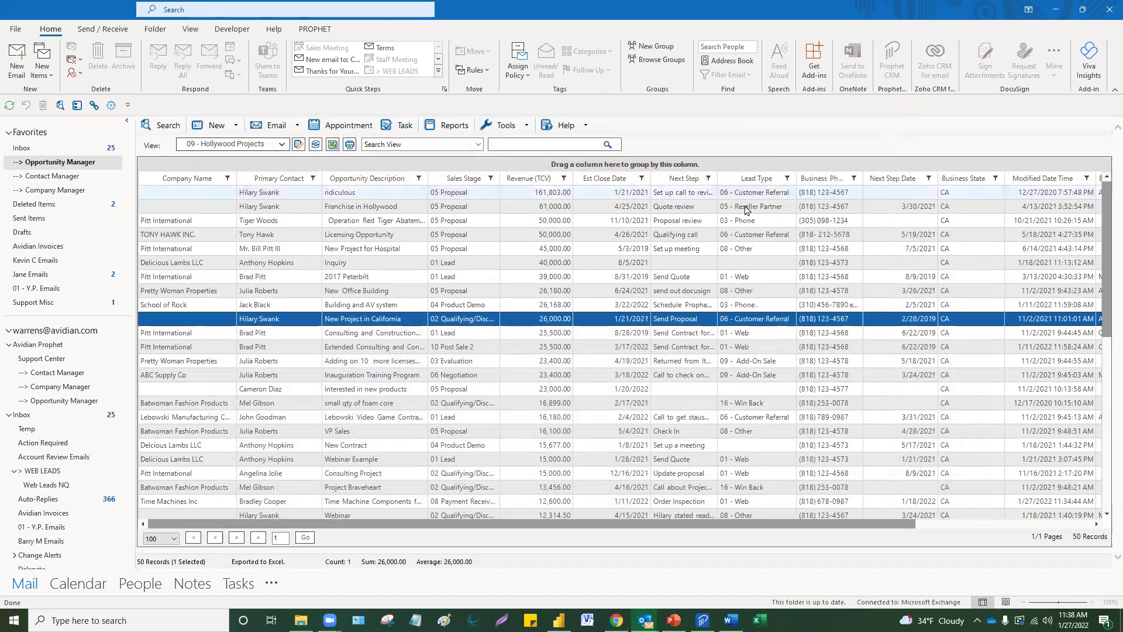
{"action": "right_click", "coordinate": [628, 318]}
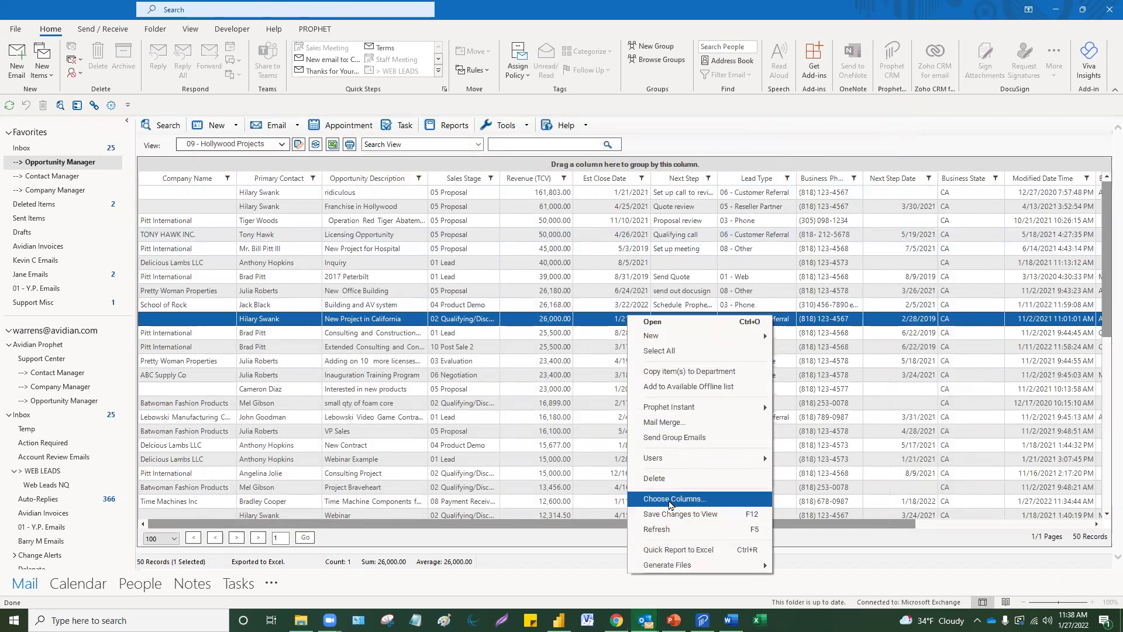
{"action": "left_click", "coordinate": [419, 248]}
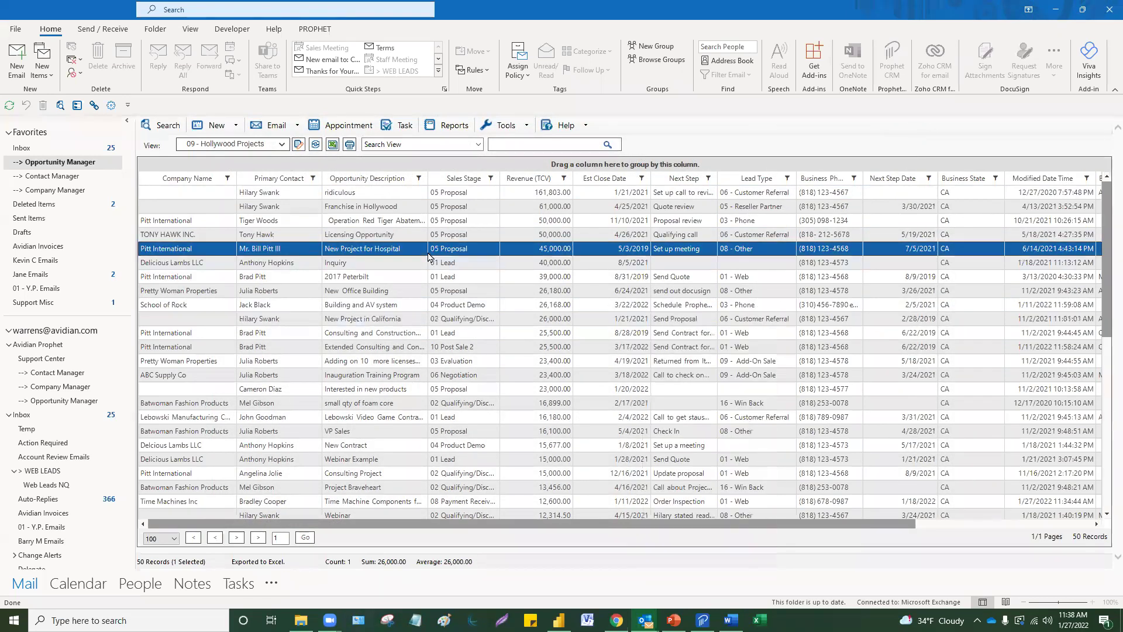
- Switch to the "01 - Closing This Month" view and back to "09 - Hollywood Projects" to reload its saved layout
{"action": "left_click", "coordinate": [281, 144]}
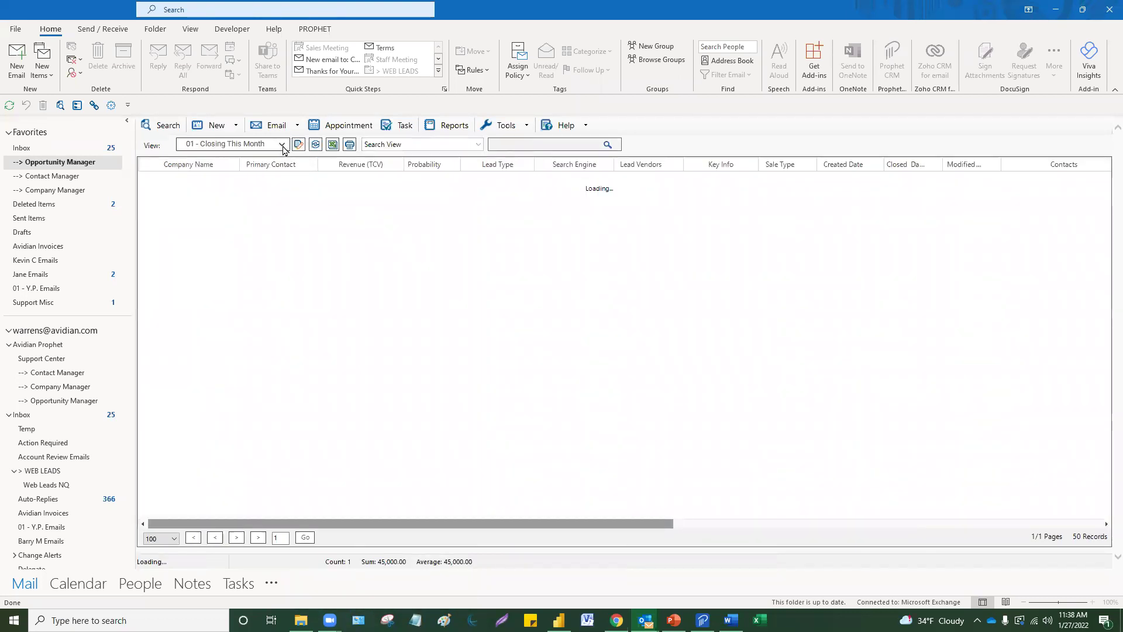
{"action": "left_click", "coordinate": [282, 146]}
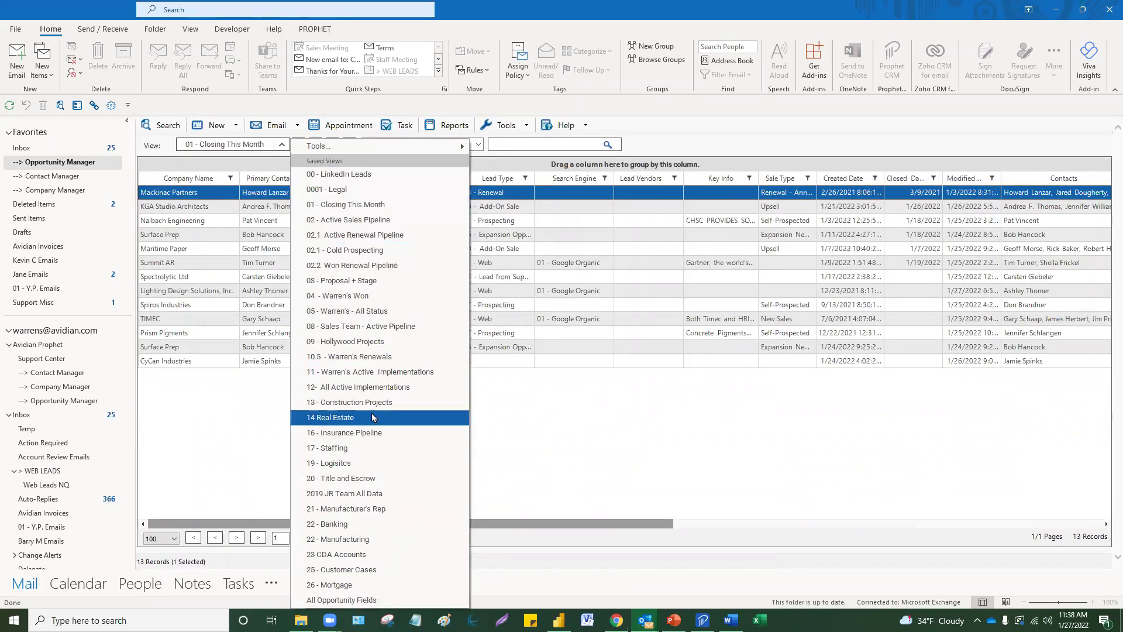
{"action": "left_click", "coordinate": [377, 342]}
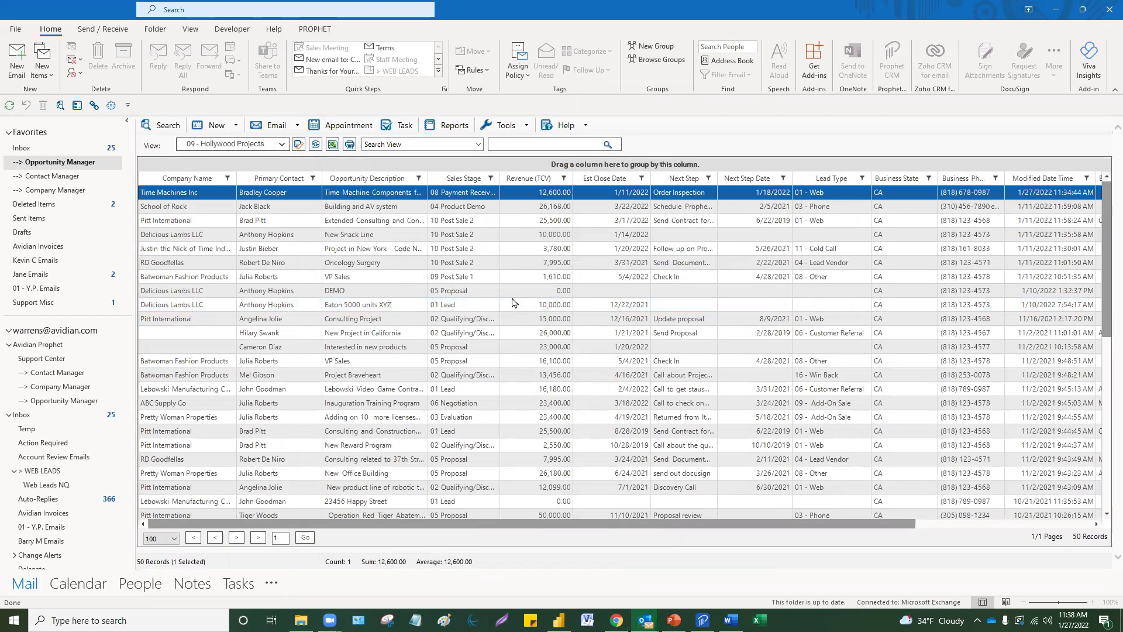
- Select the opportunities from the Delicious Lambs LLC "DEMO" entry to the end of the list and check the Send Group Emails option
{"action": "left_click", "coordinate": [510, 296]}
{"action": "key", "text": "ctrl+shift+End"}
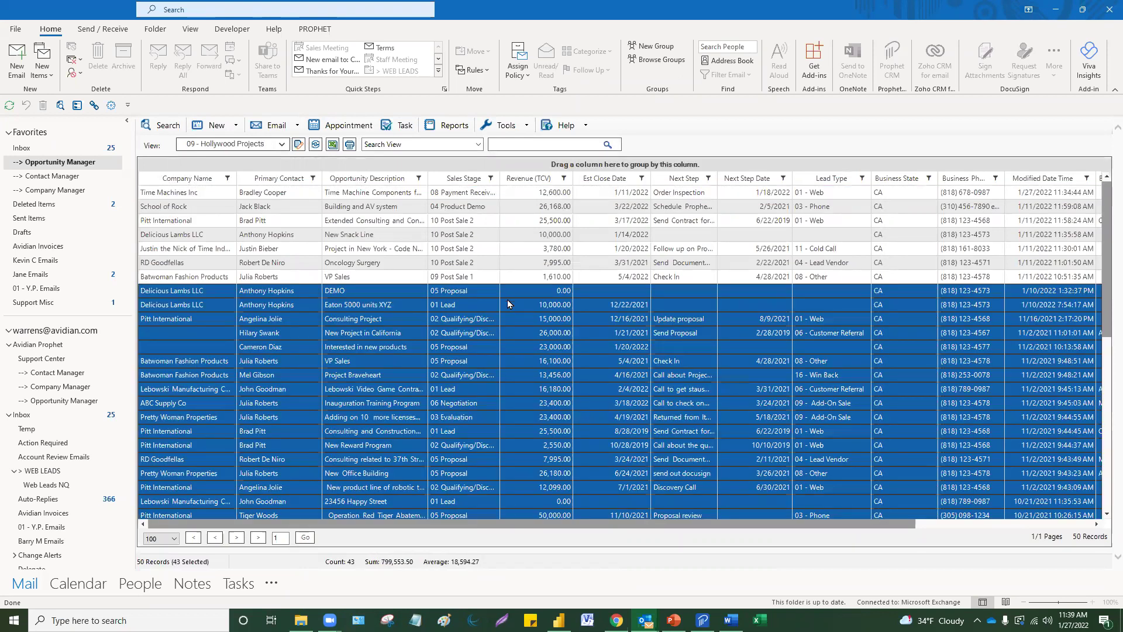
{"action": "scroll", "coordinate": [507, 333], "scroll_direction": "down", "scroll_amount": 9}
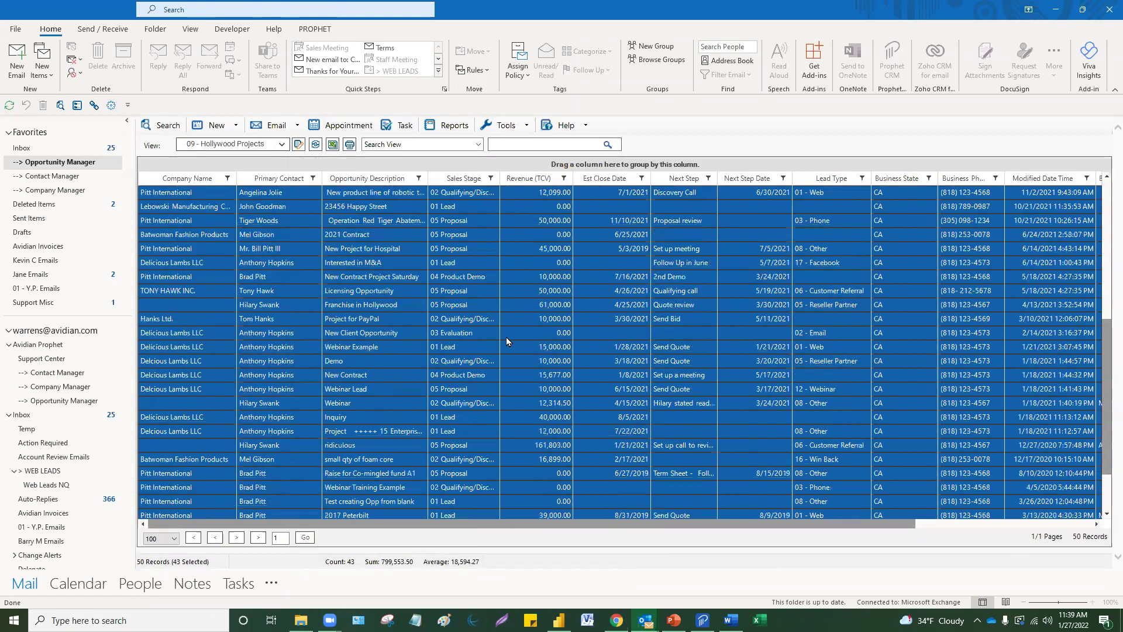
{"action": "right_click", "coordinate": [507, 335]}
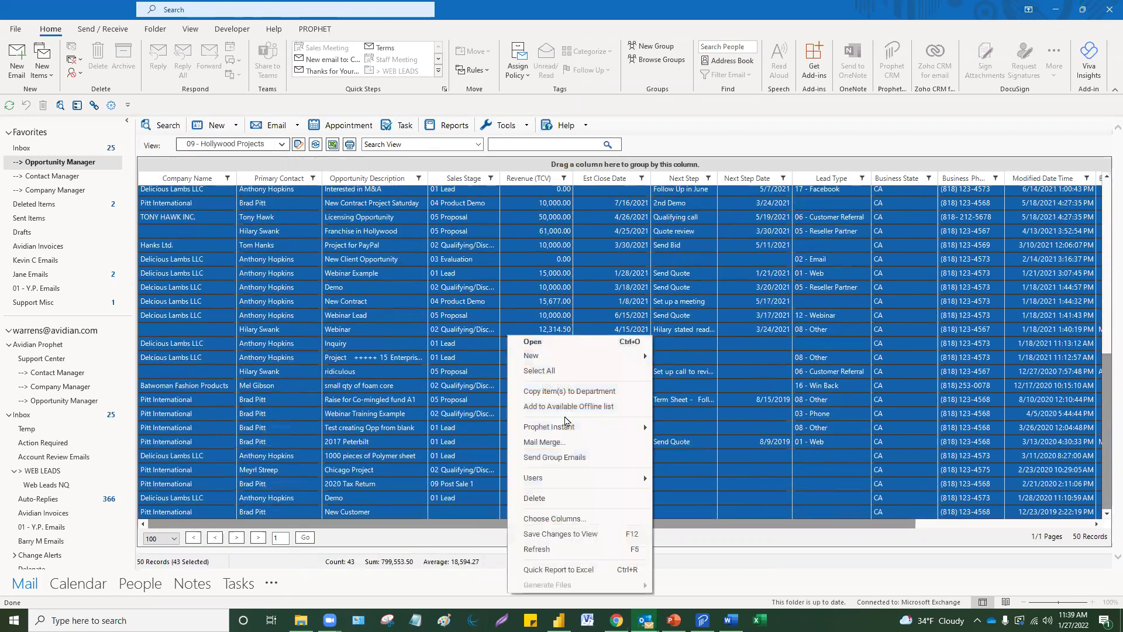
{"action": "left_click", "coordinate": [570, 457]}
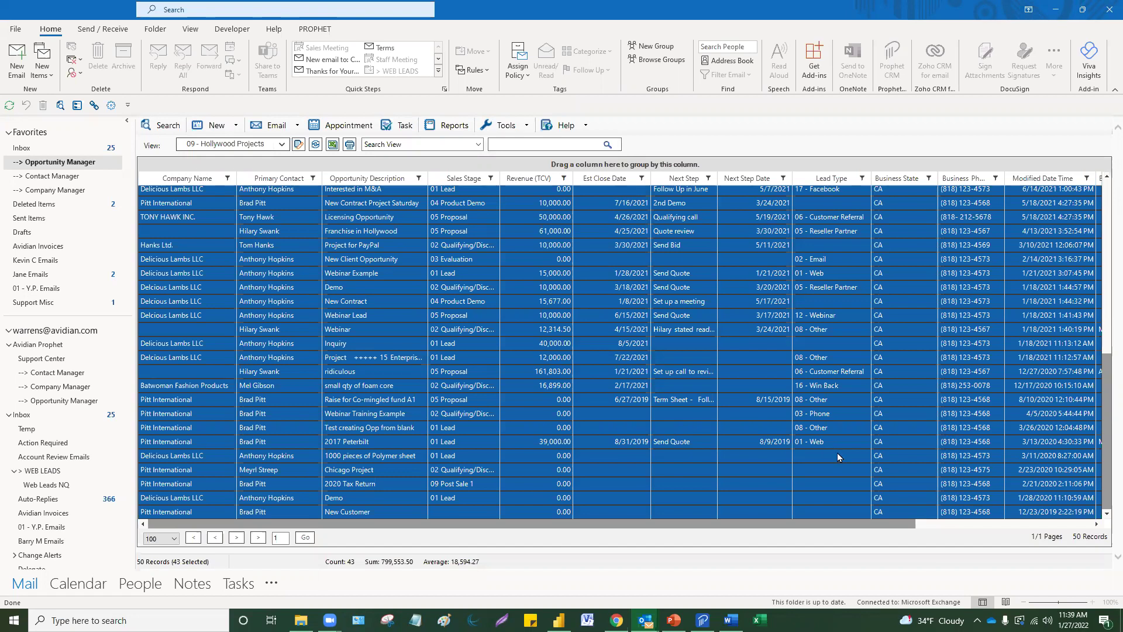
{"action": "left_click", "coordinate": [791, 429]}
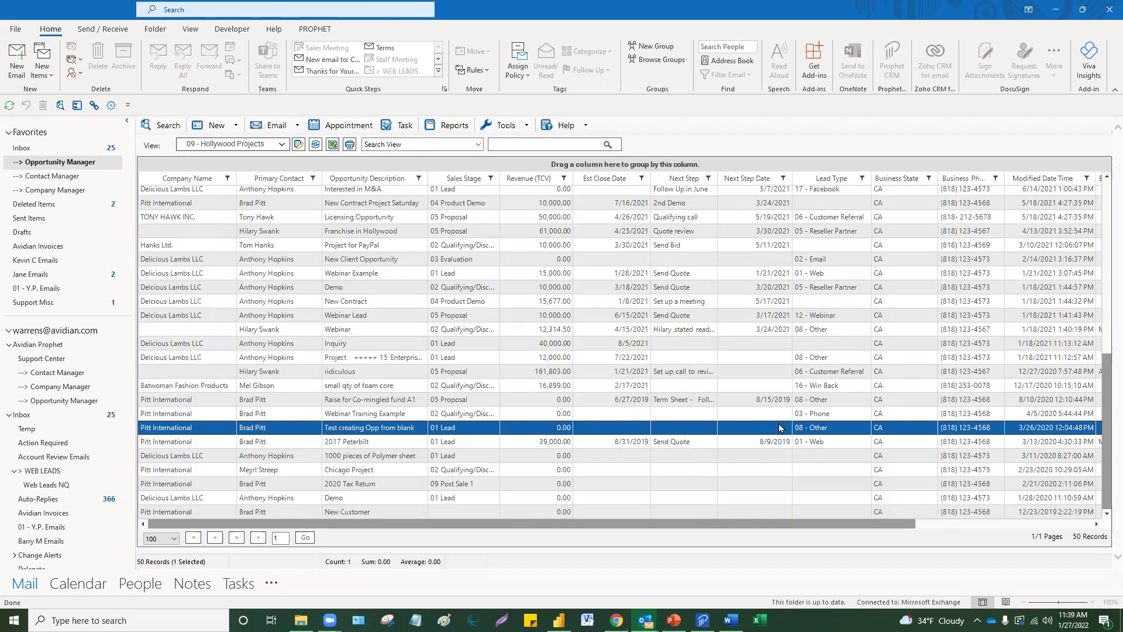
{"action": "scroll", "coordinate": [234, 285], "scroll_direction": "up", "scroll_amount": 2}
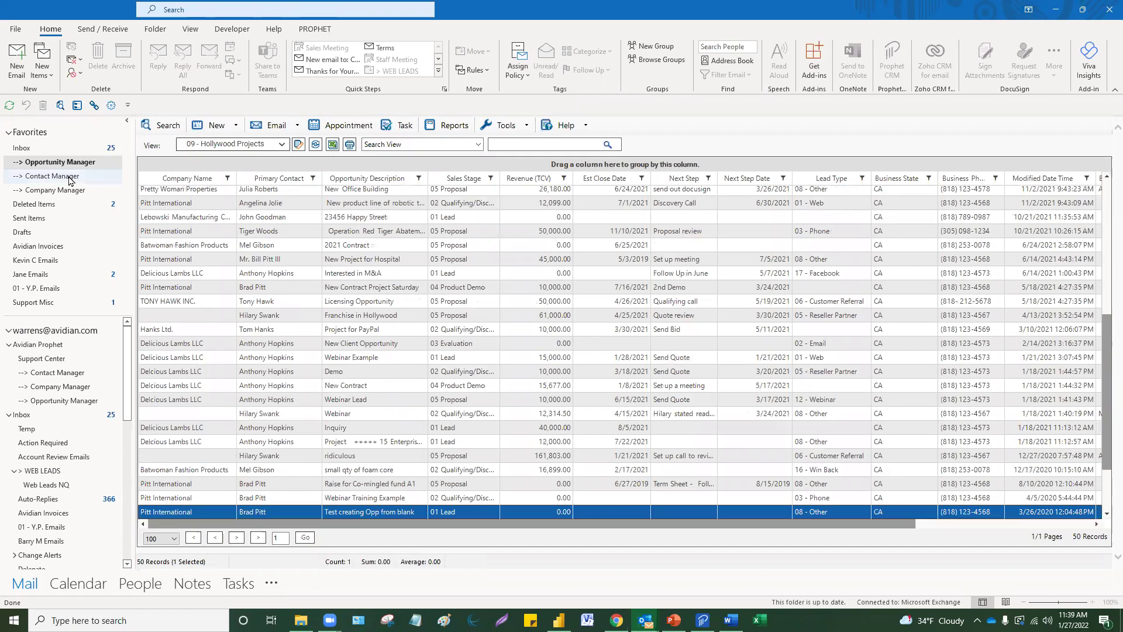
- Switch to the Contact Manager and view the general details of the Time Machines Inc CEO and the School of Rock president
{"action": "left_click", "coordinate": [69, 178]}
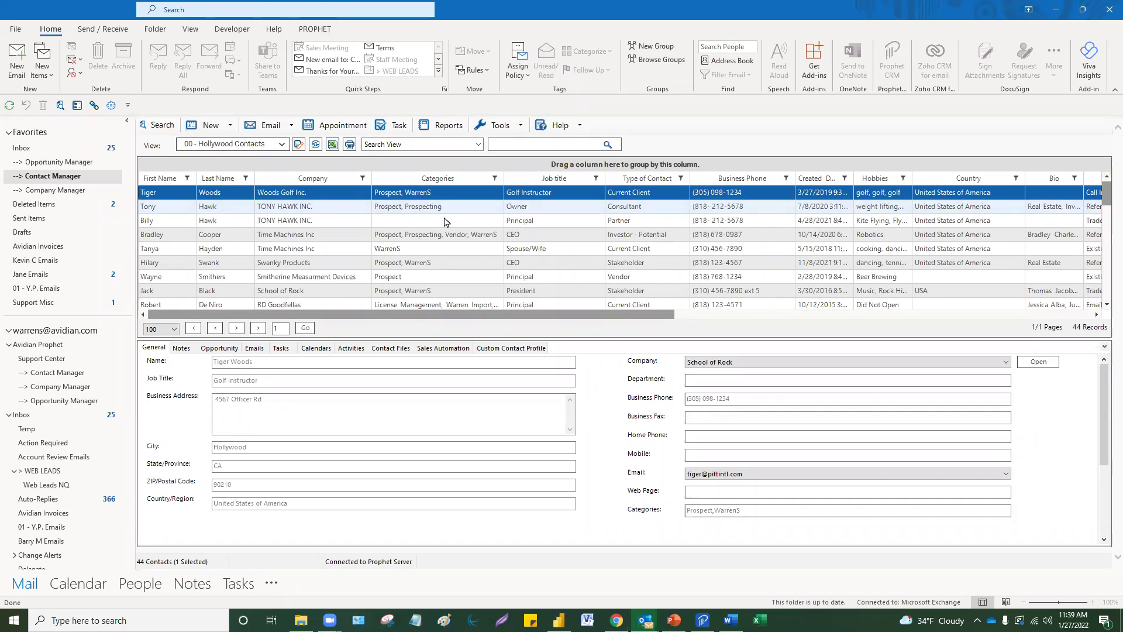
{"action": "scroll", "coordinate": [435, 240], "scroll_direction": "down", "scroll_amount": 1}
{"action": "scroll", "coordinate": [427, 245], "scroll_direction": "up", "scroll_amount": 1}
{"action": "left_click", "coordinate": [302, 236]}
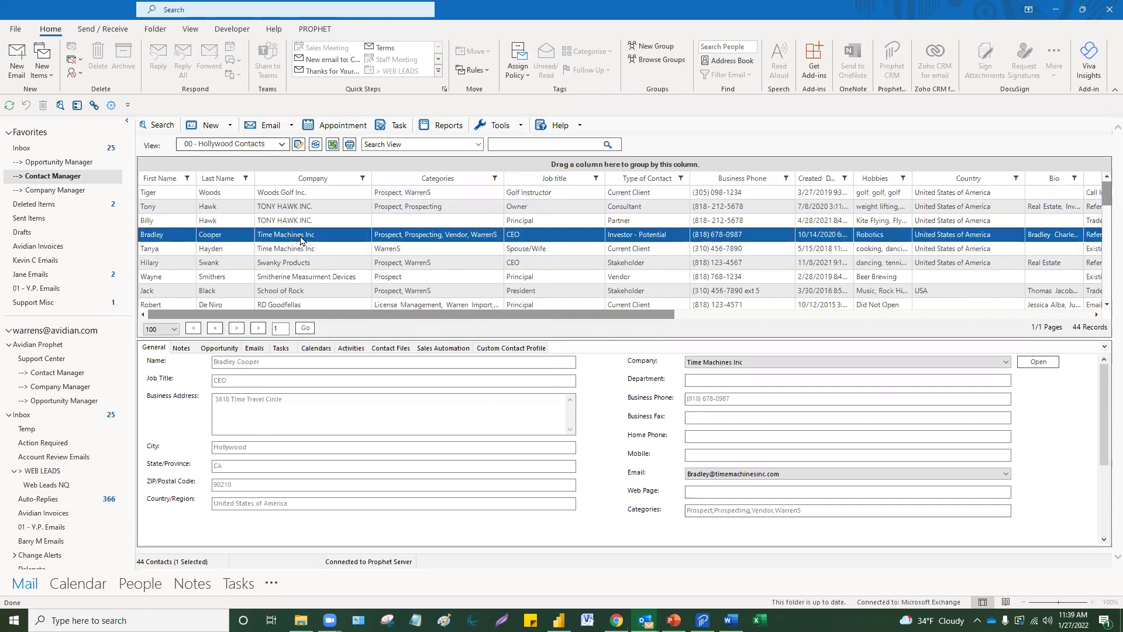
{"action": "scroll", "coordinate": [302, 239], "scroll_direction": "down", "scroll_amount": 1}
{"action": "left_click", "coordinate": [303, 256]}
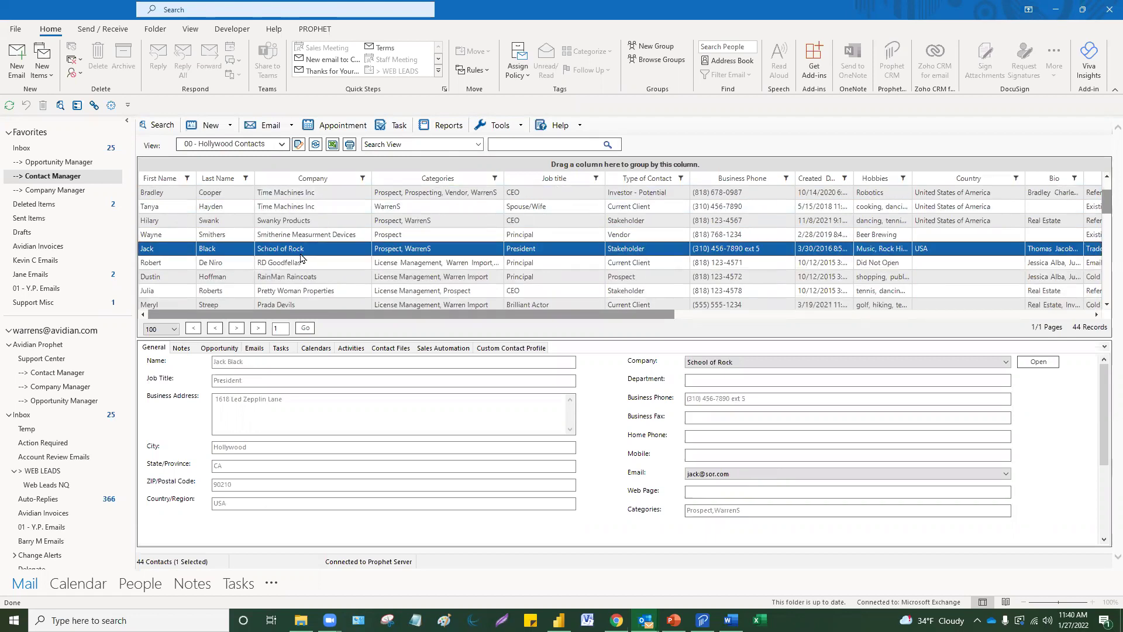
- Search the contacts for the Delicious Lambs LLC COO's full name using Advanced Search Without Notes and compare the matching records
{"action": "left_click", "coordinate": [507, 143]}
{"action": "type", "text": "anthony hopkins"}
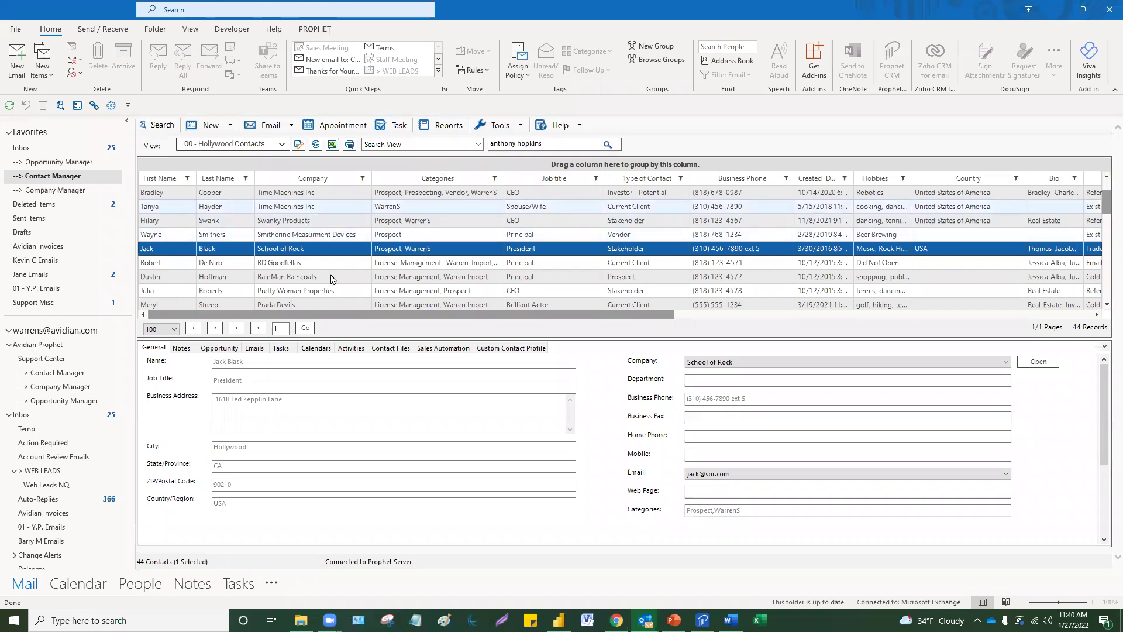
{"action": "left_click", "coordinate": [475, 145]}
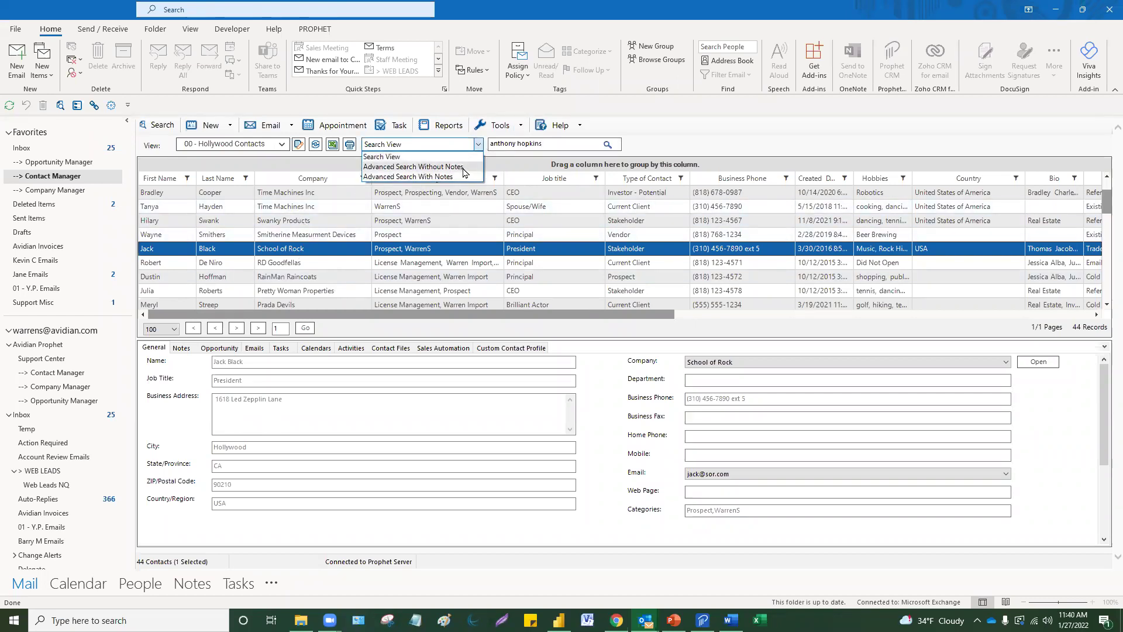
{"action": "left_click", "coordinate": [463, 168]}
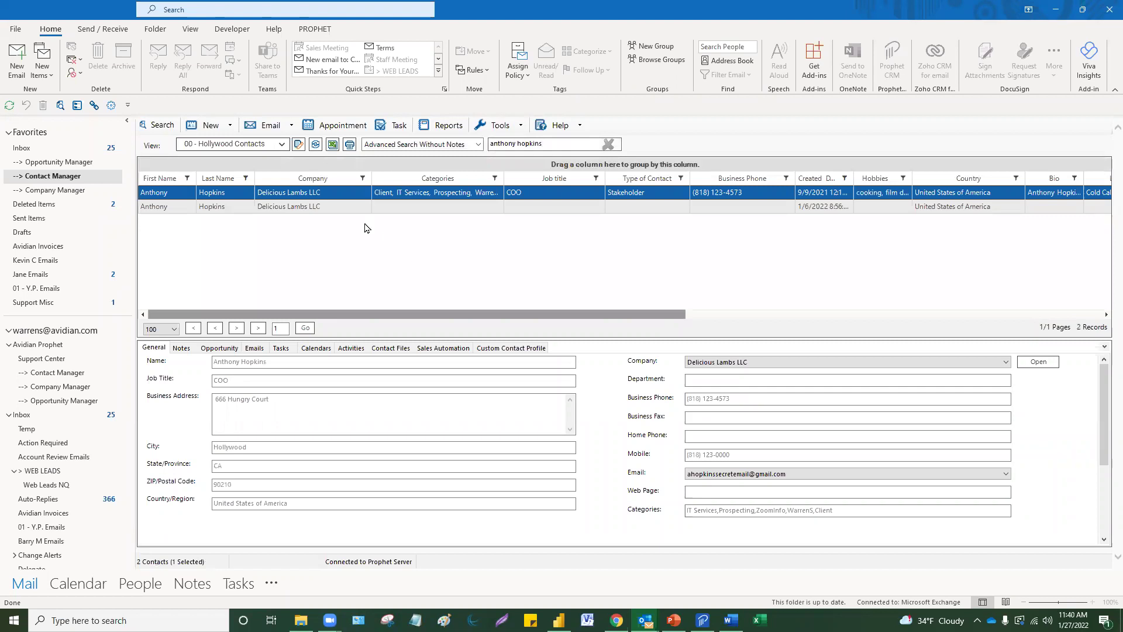
{"action": "left_click", "coordinate": [337, 209]}
{"action": "left_click", "coordinate": [392, 195]}
{"action": "left_click", "coordinate": [531, 210]}
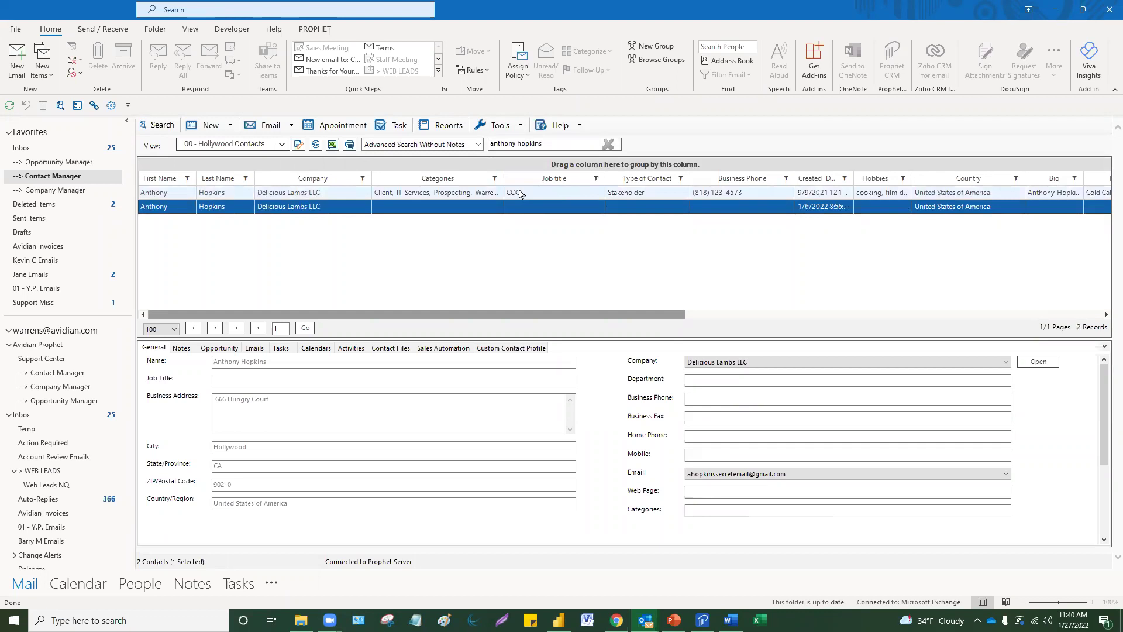
- Open the COO's contact record, insert a blank line in its notes, and save and close it
{"action": "double_click", "coordinate": [519, 193]}
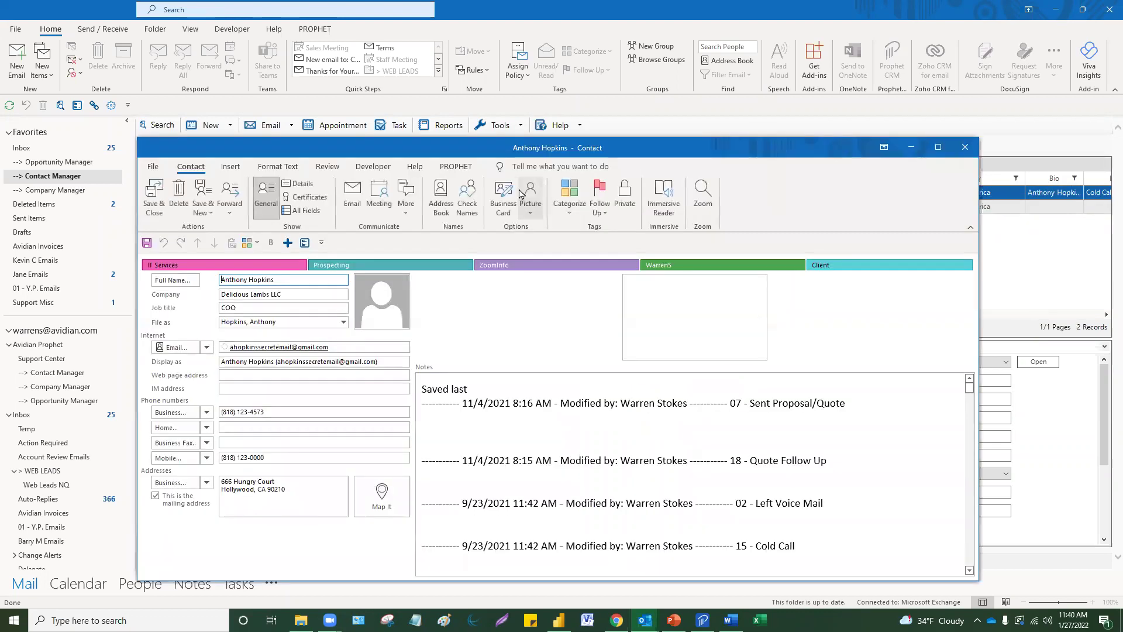
{"action": "left_click_drag", "start_coordinate": [634, 146], "coordinate": [624, 54]}
{"action": "left_click", "coordinate": [475, 348]}
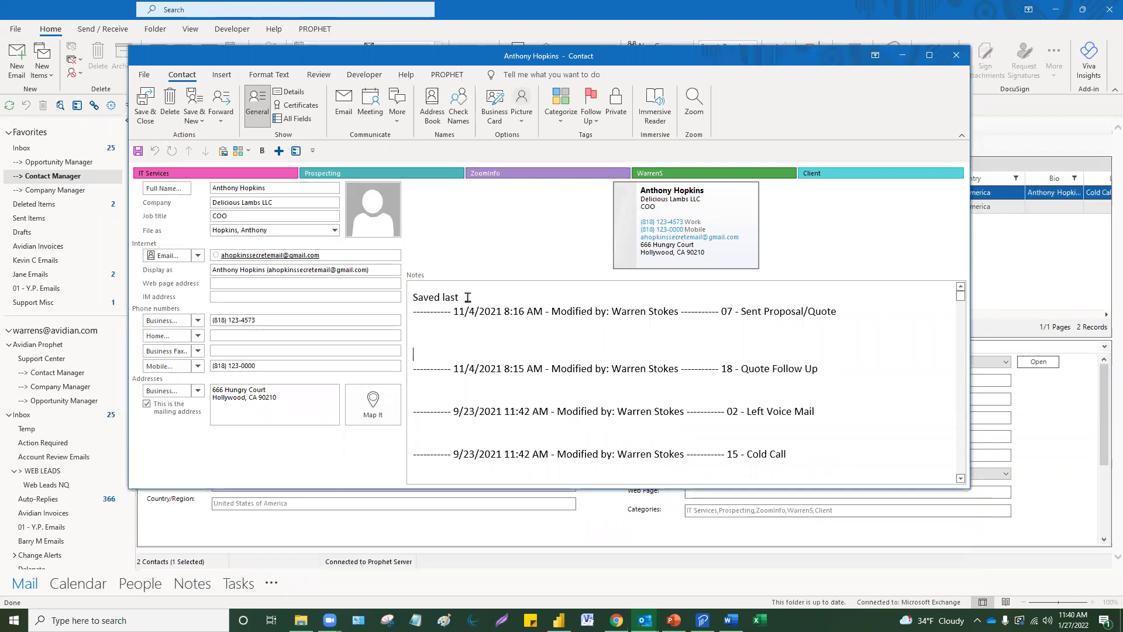
{"action": "key", "text": "Return"}
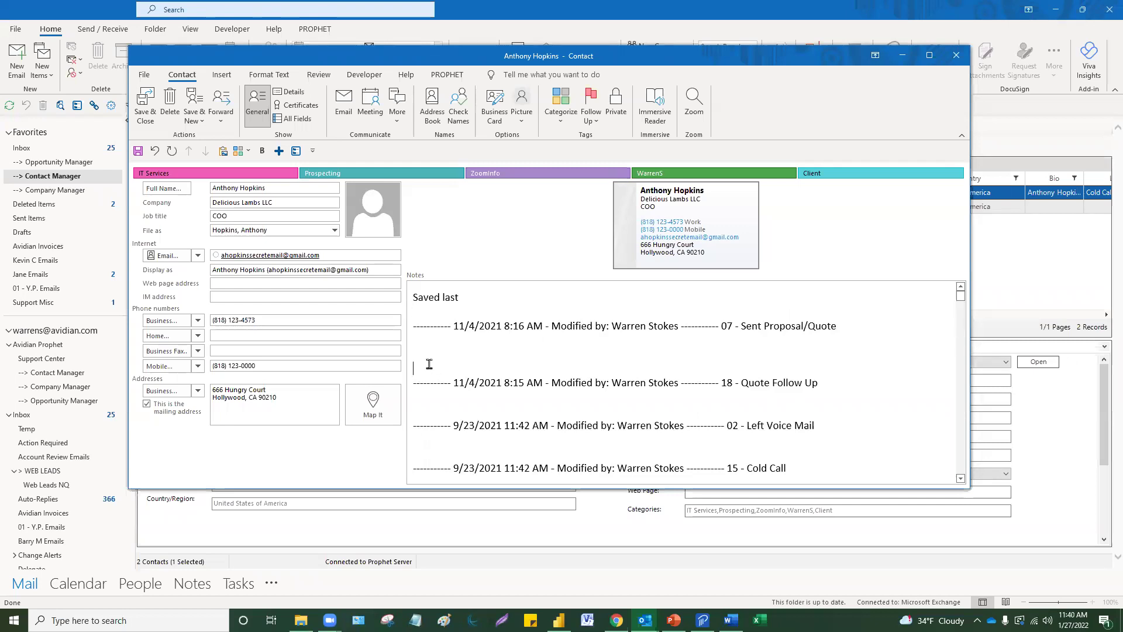
{"action": "left_click", "coordinate": [147, 109]}
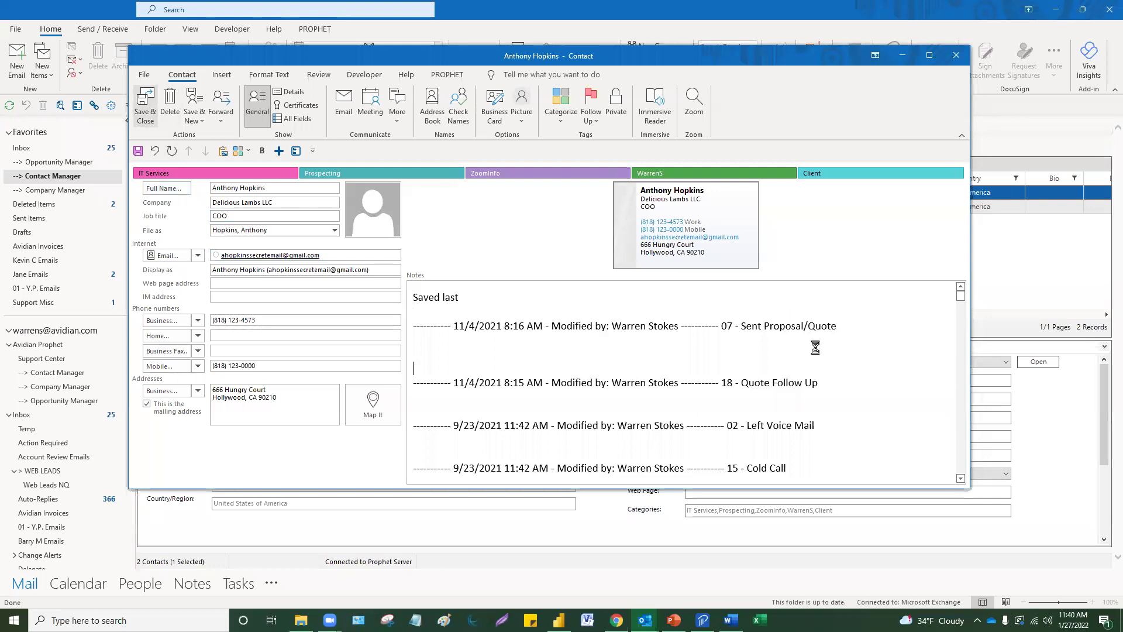
- Merge the duplicate Delicious Lambs LLC contact records that share the same name into one contact
{"action": "left_click", "coordinate": [443, 212]}
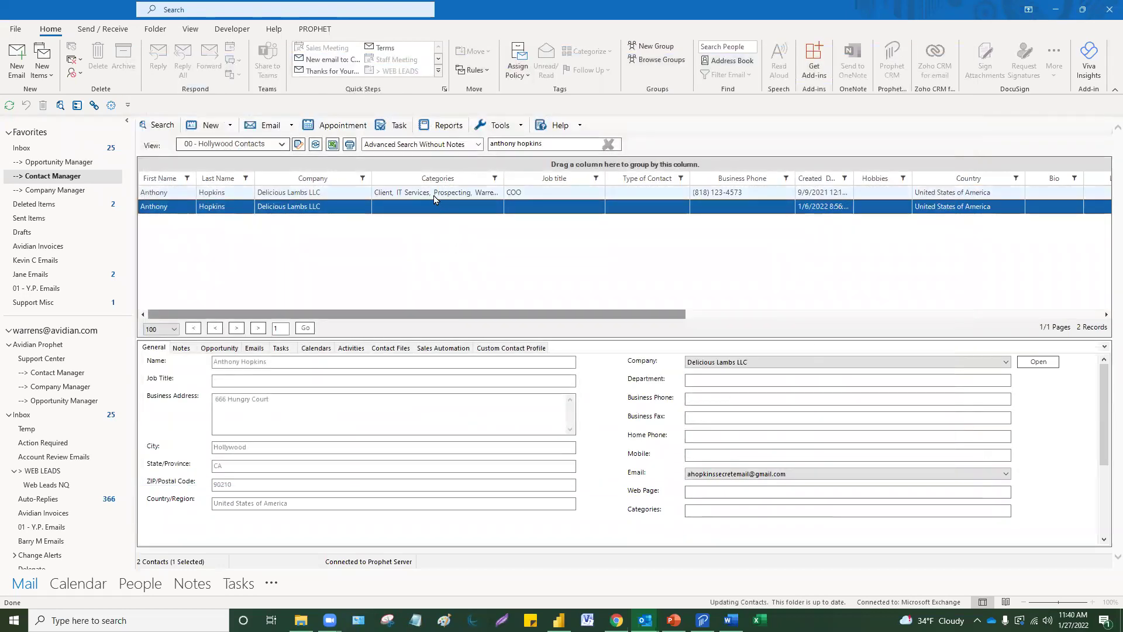
{"action": "left_click", "coordinate": [434, 195]}
{"action": "left_click", "coordinate": [431, 208], "text": "shift"}
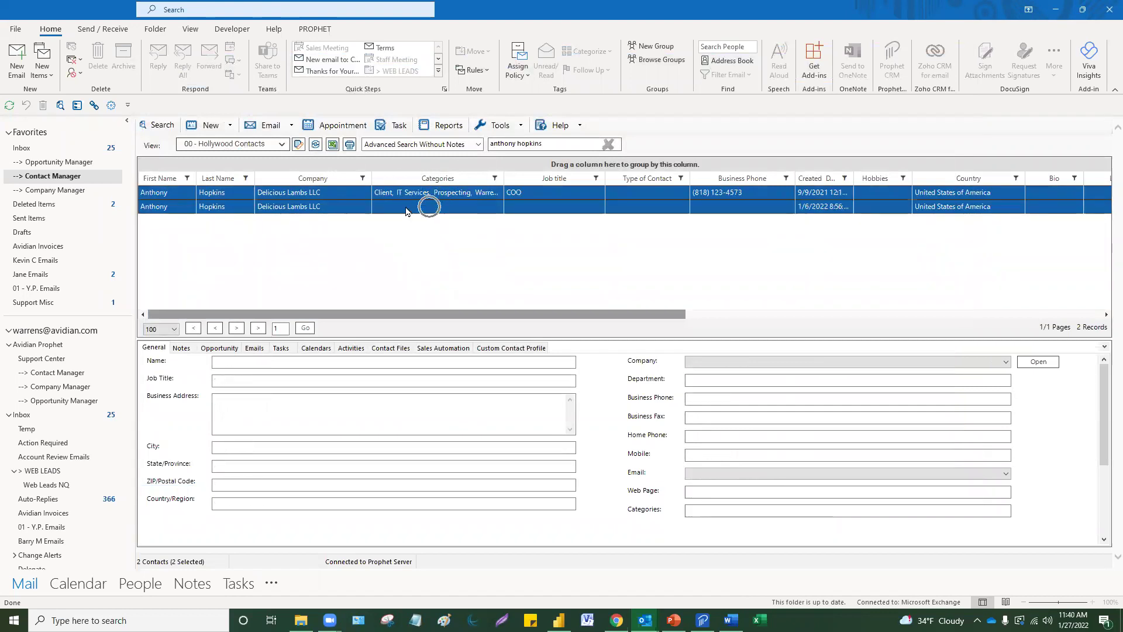
{"action": "right_click", "coordinate": [334, 199]}
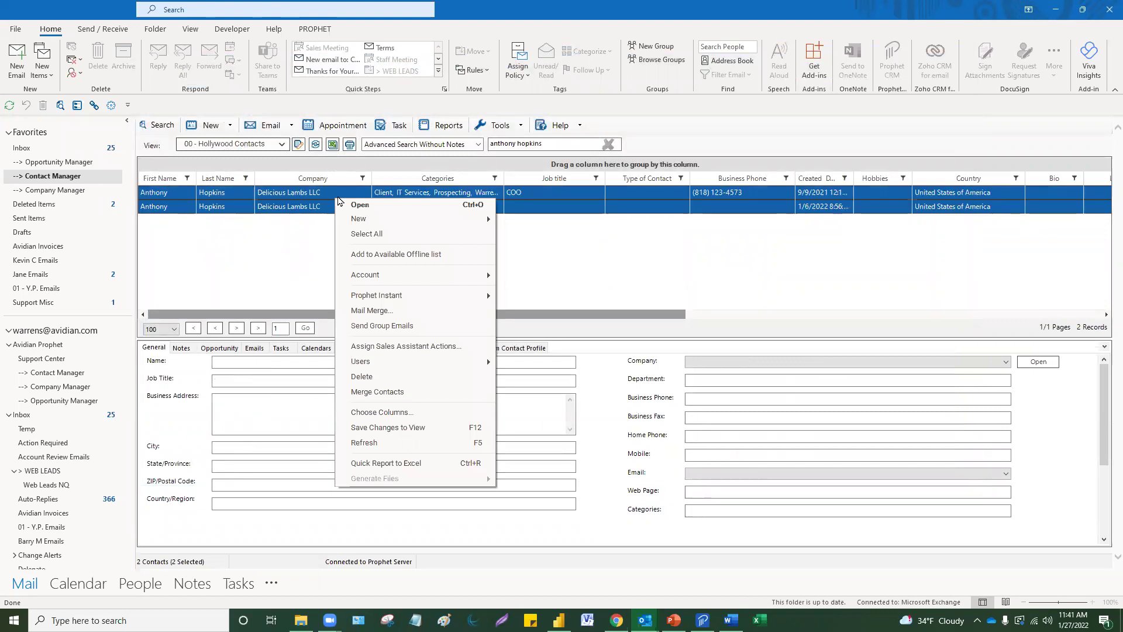
{"action": "left_click", "coordinate": [377, 392]}
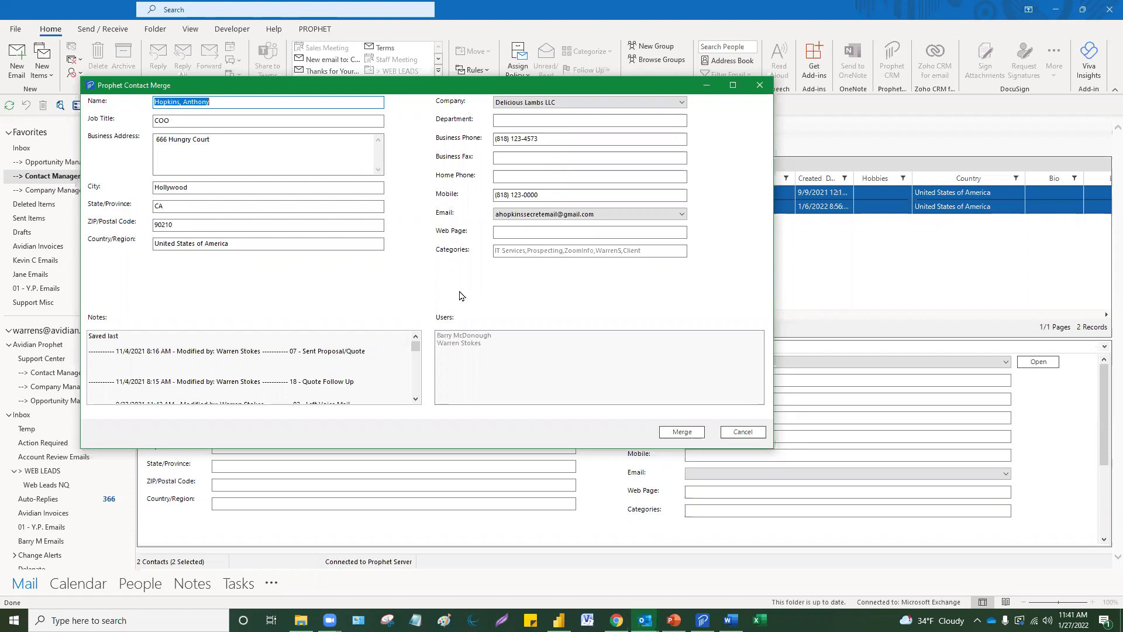
{"action": "left_click", "coordinate": [682, 432]}
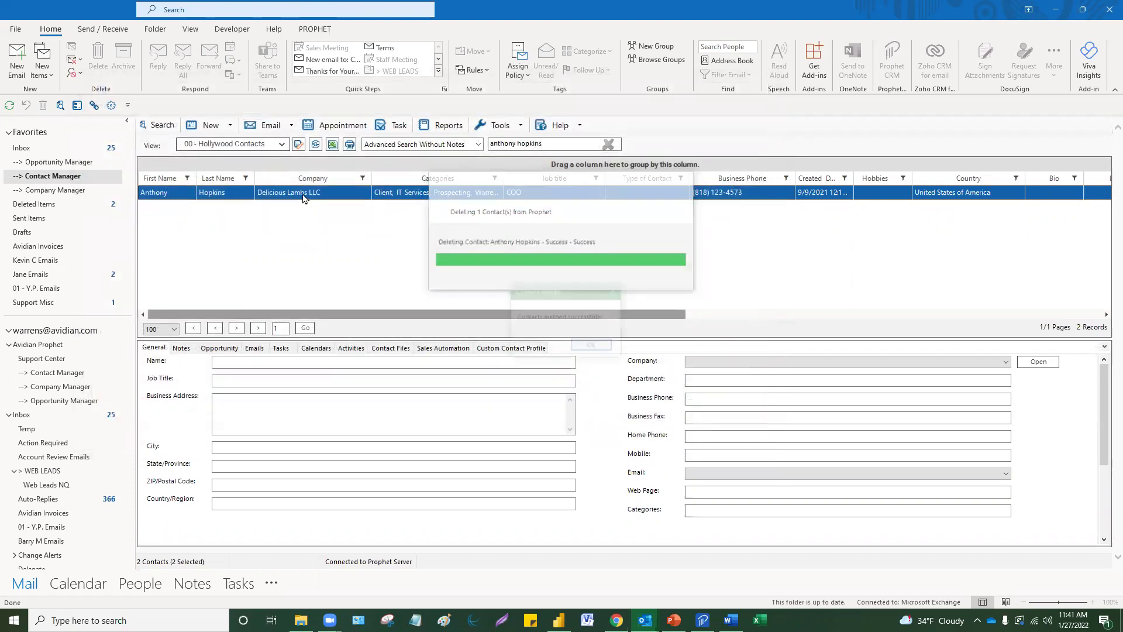
{"action": "left_click", "coordinate": [601, 345]}
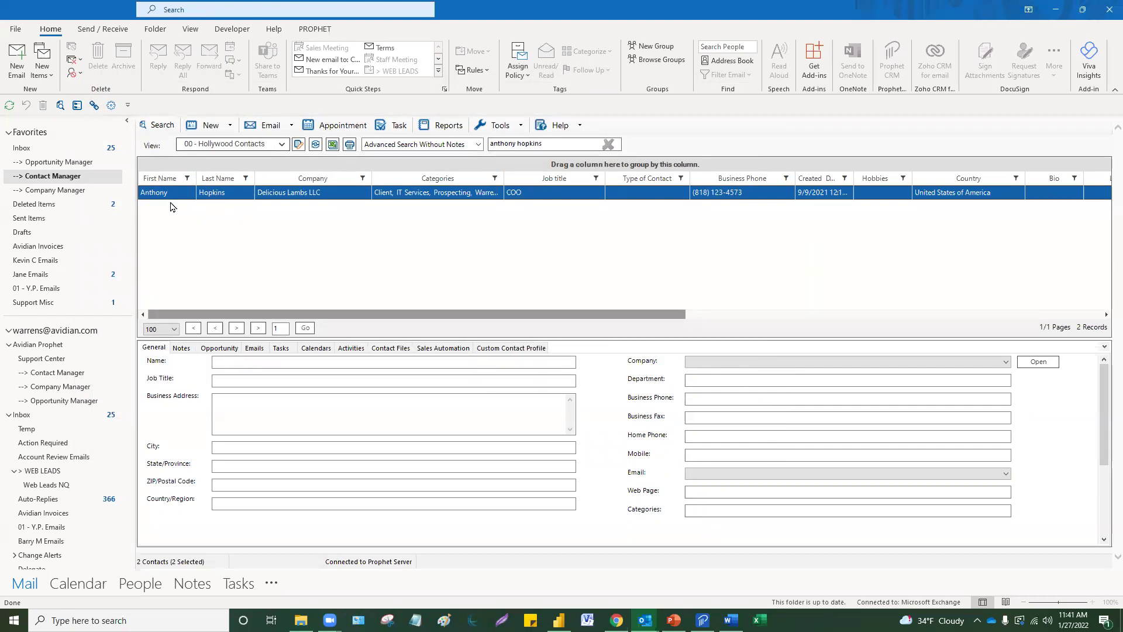
- In the Company Manager, sort the accounts by company name and select Bat Woman Fashion Products and Batwoman Fashion Products
{"action": "left_click", "coordinate": [79, 194]}
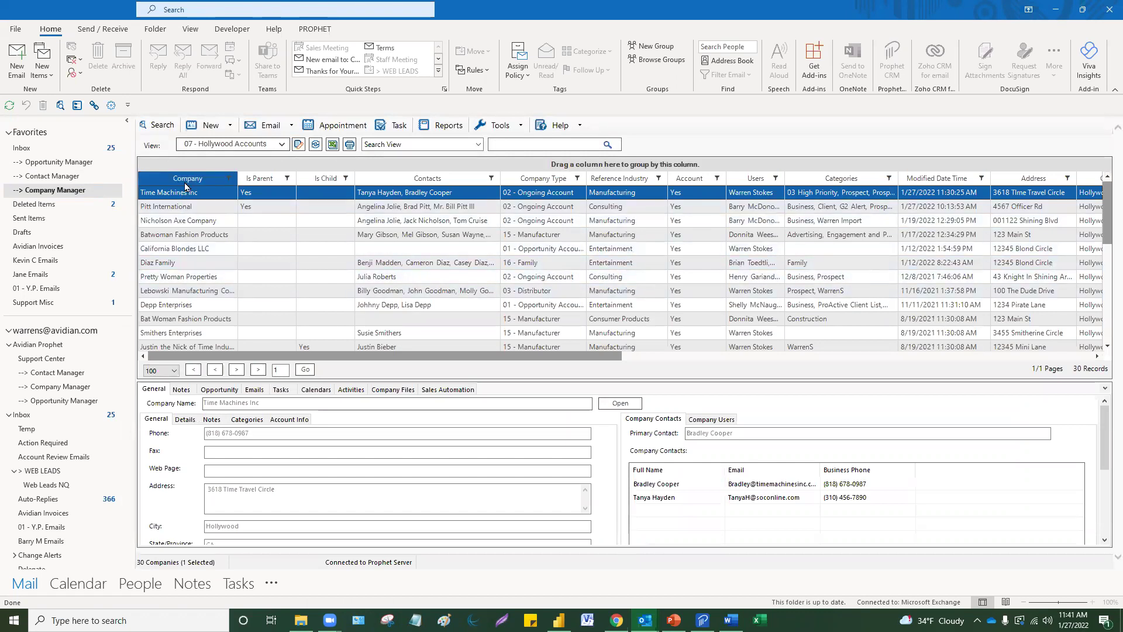
{"action": "left_click", "coordinate": [181, 208]}
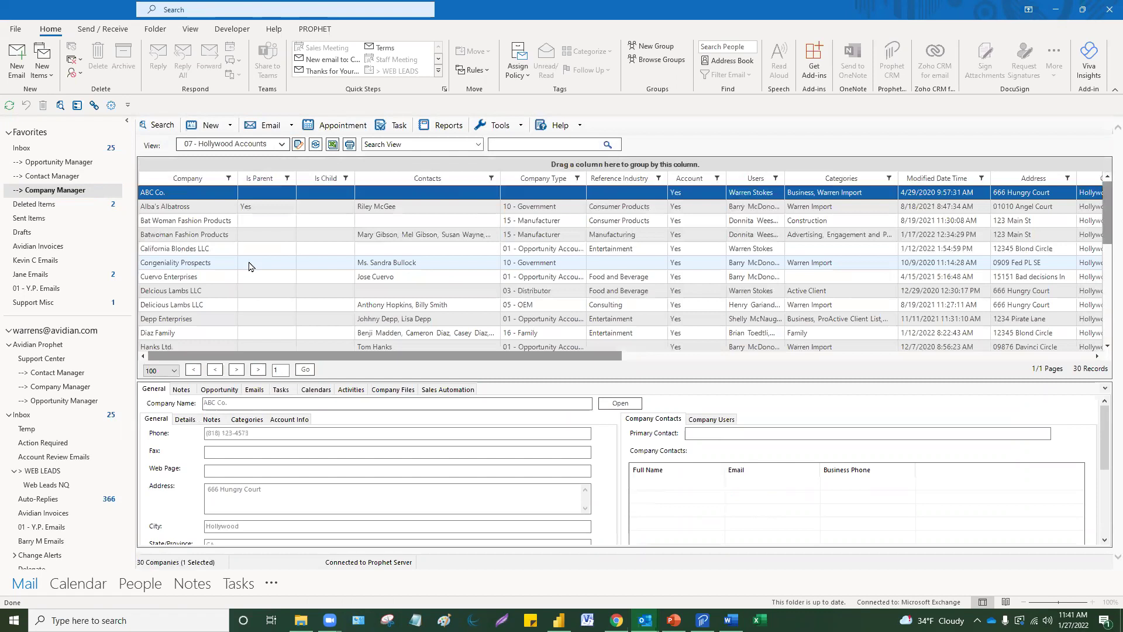
{"action": "left_click", "coordinate": [188, 225]}
{"action": "left_click", "coordinate": [192, 235], "text": "shift"}
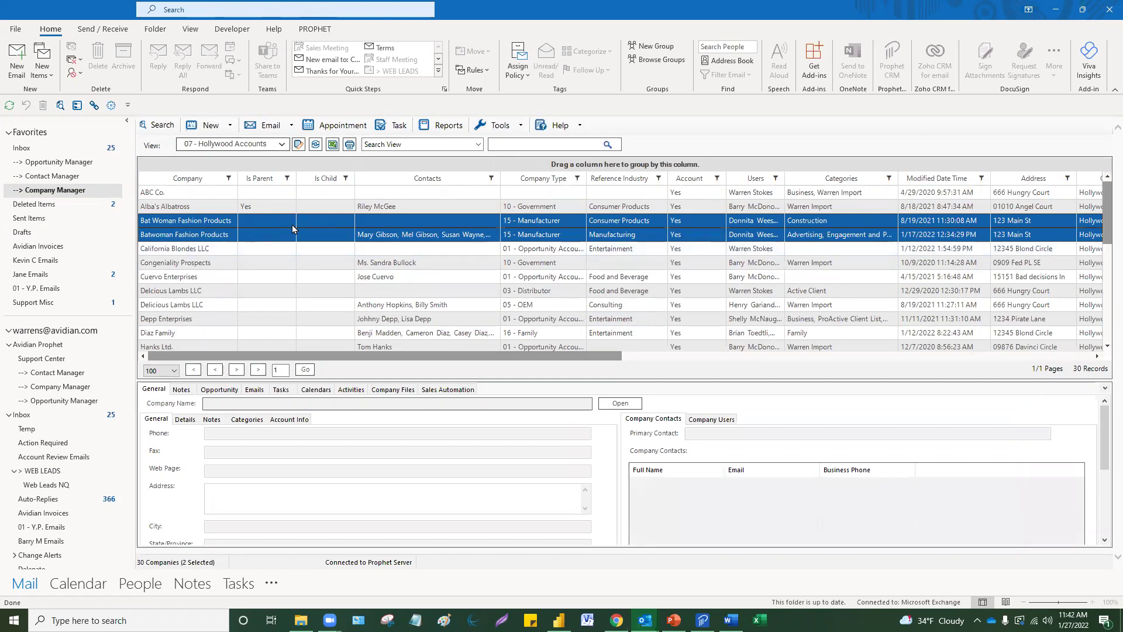
- Open the Batwoman Fashion Products account, view its notes, and save and close it
{"action": "double_click", "coordinate": [484, 235]}
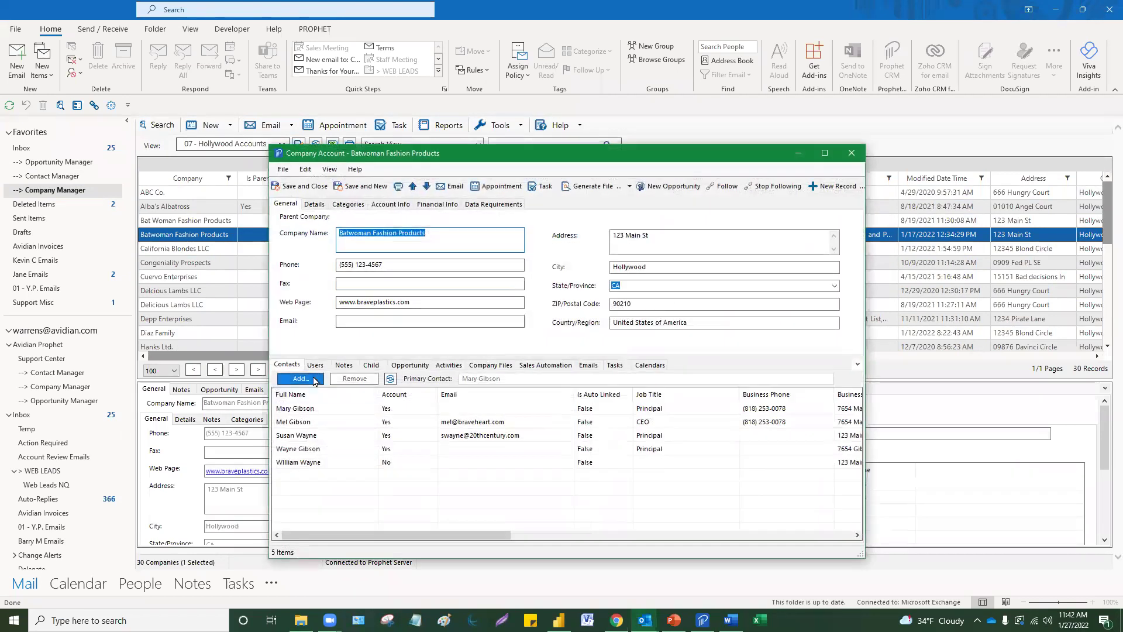
{"action": "left_click", "coordinate": [344, 365]}
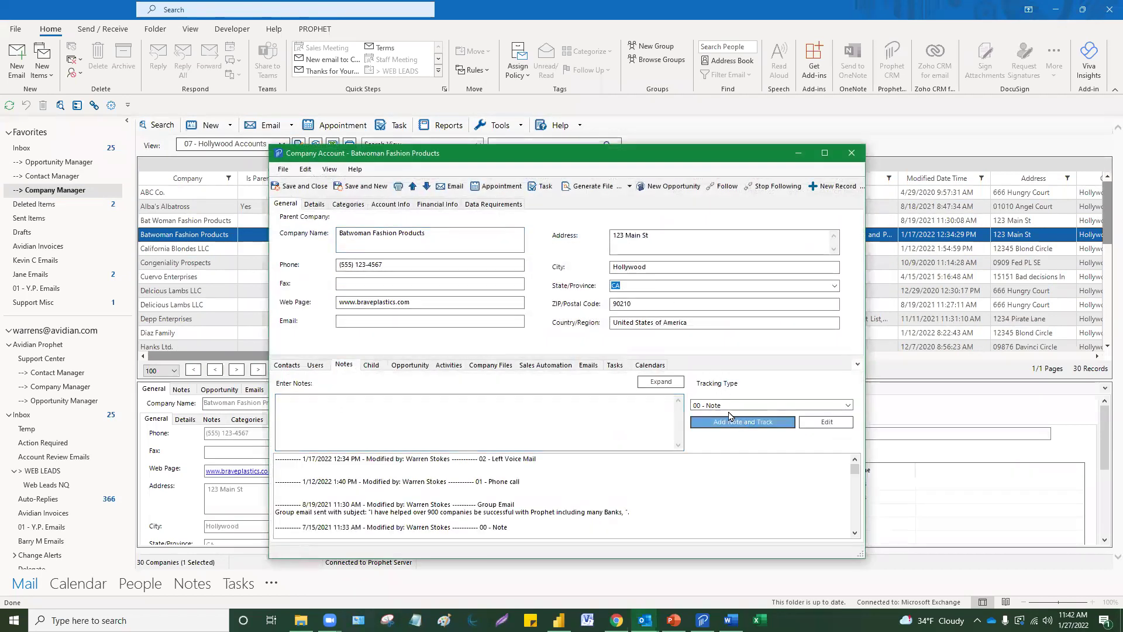
{"action": "left_click", "coordinate": [299, 186]}
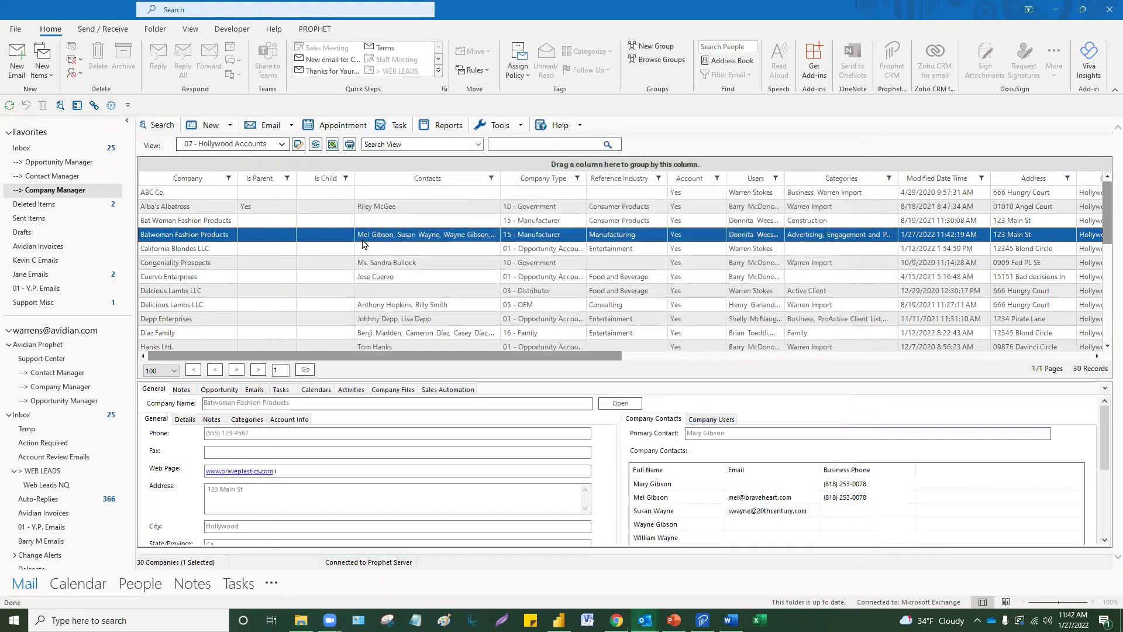
- Merge the Bat Woman Fashion Products and Batwoman Fashion Products accounts into one company
{"action": "left_click", "coordinate": [376, 221], "text": "ctrl"}
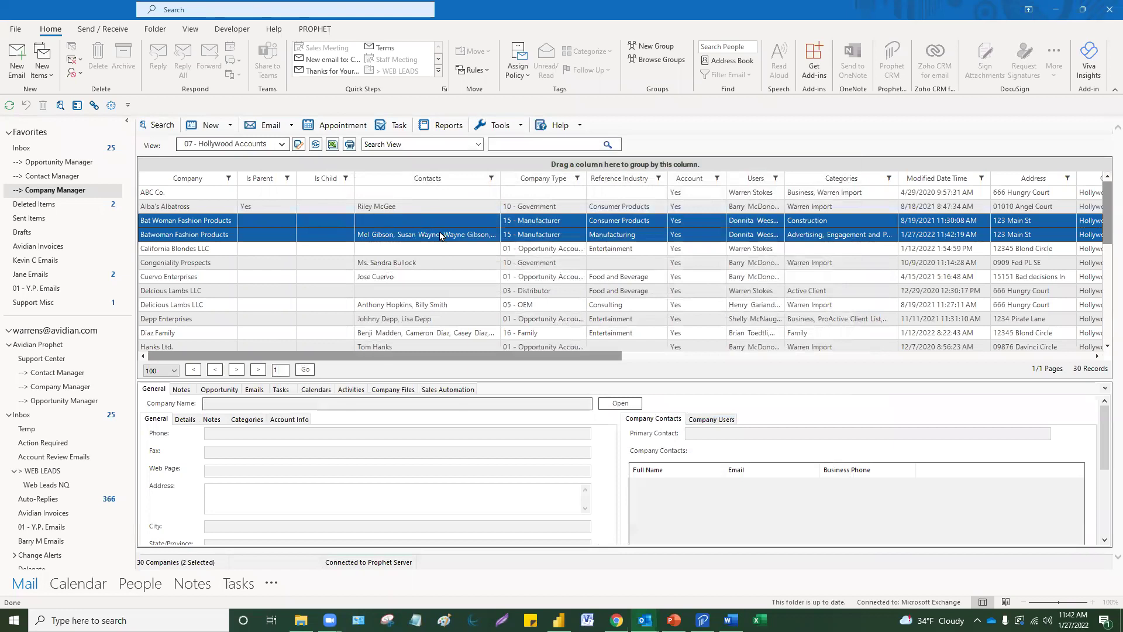
{"action": "right_click", "coordinate": [293, 230]}
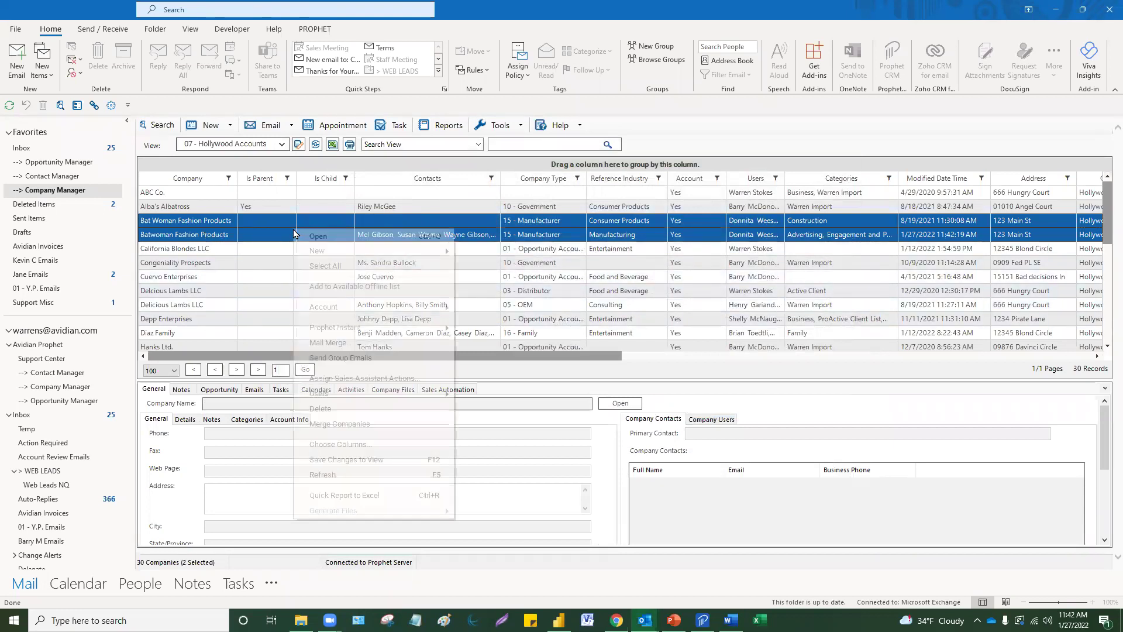
{"action": "left_click", "coordinate": [345, 423]}
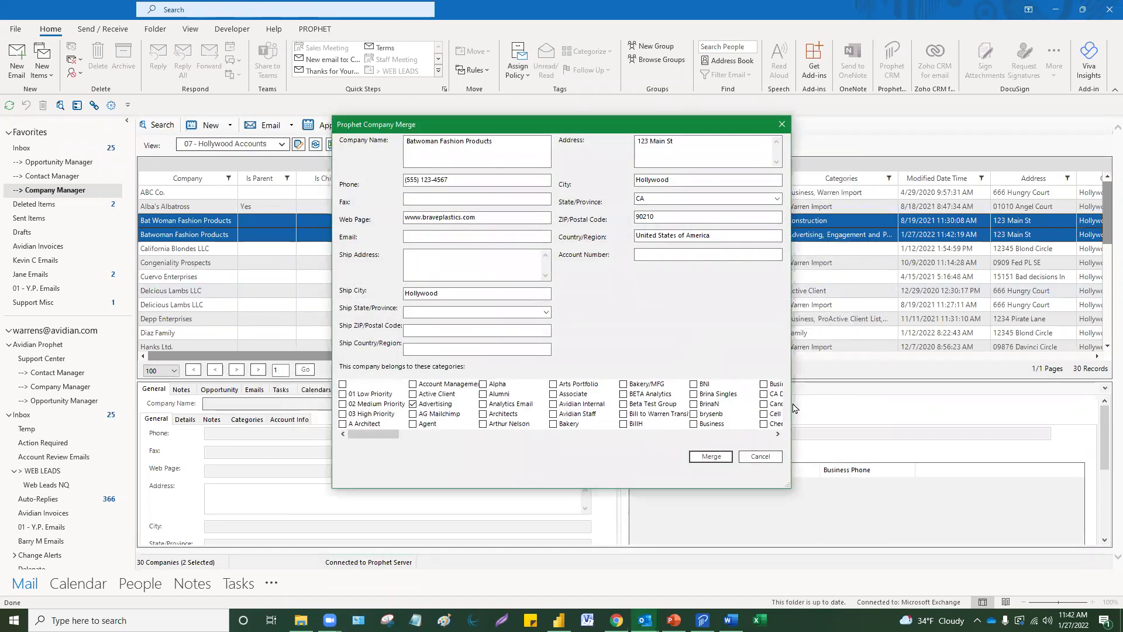
{"action": "left_click", "coordinate": [712, 457]}
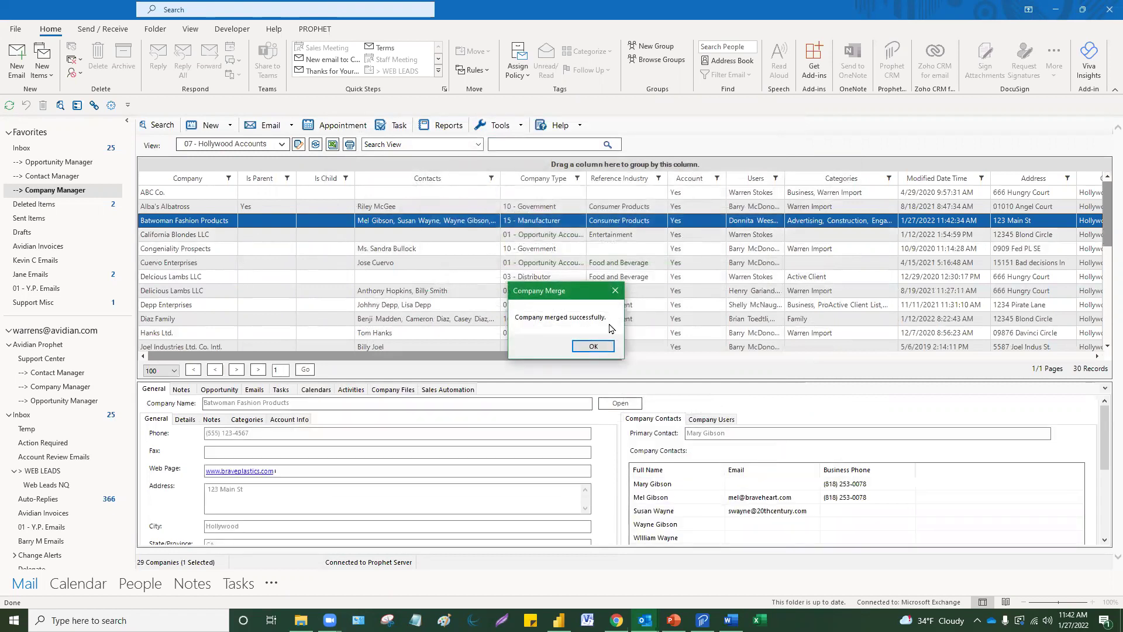
{"action": "left_click", "coordinate": [595, 346]}
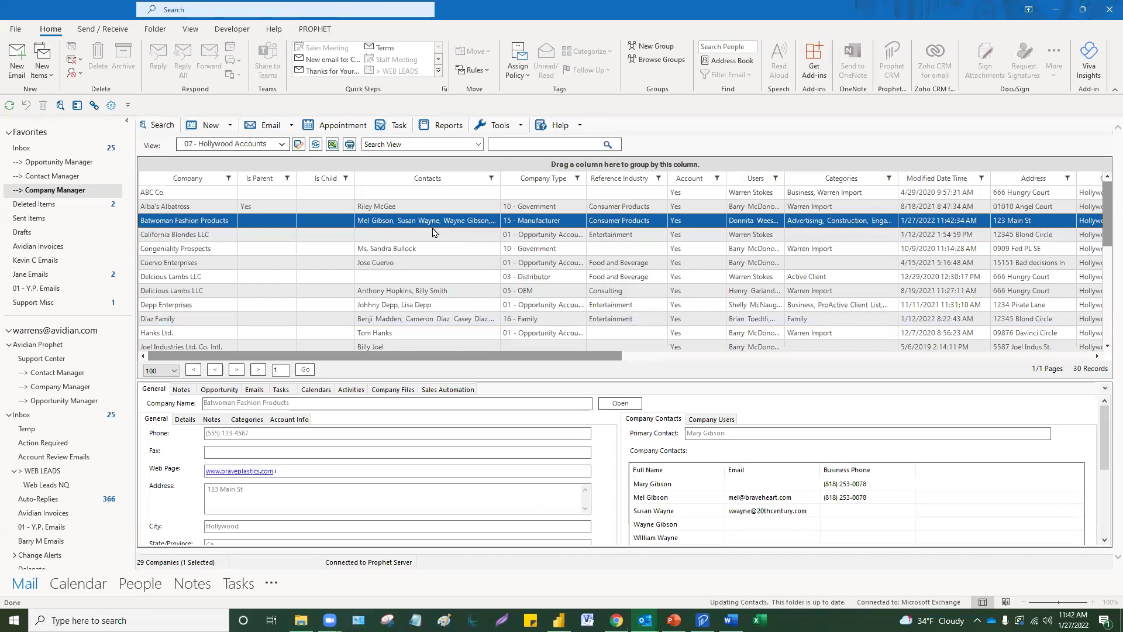
{"action": "left_click", "coordinate": [430, 238]}
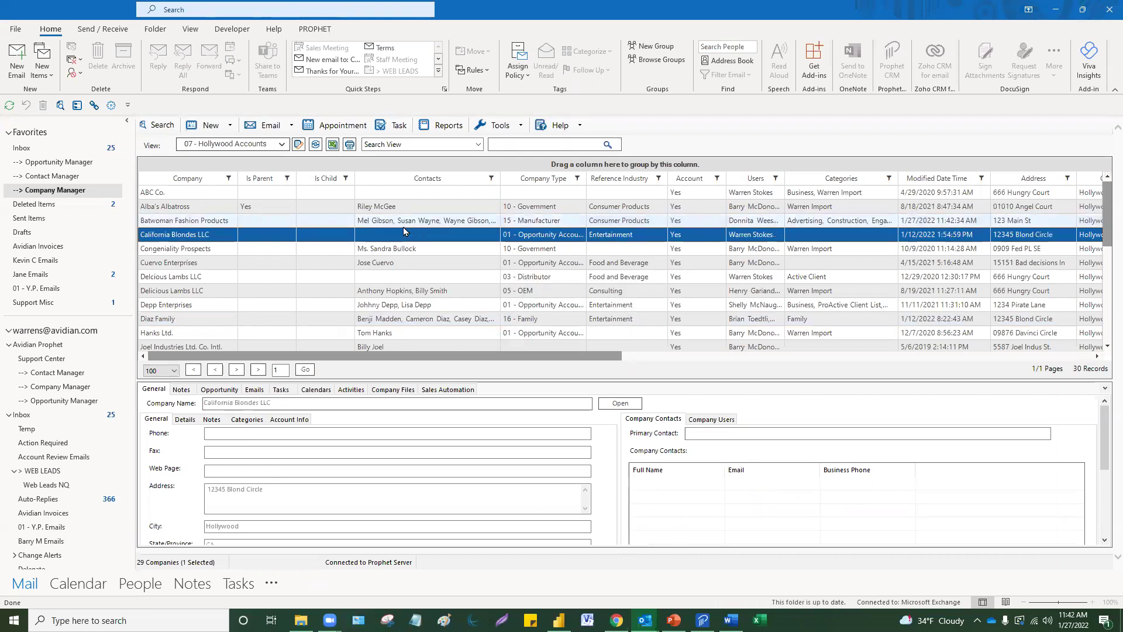
- In the Contact Manager, start a new contact and enter the TONY HAWK INC. owner's first and last name to check for existing matches
{"action": "left_click", "coordinate": [80, 180]}
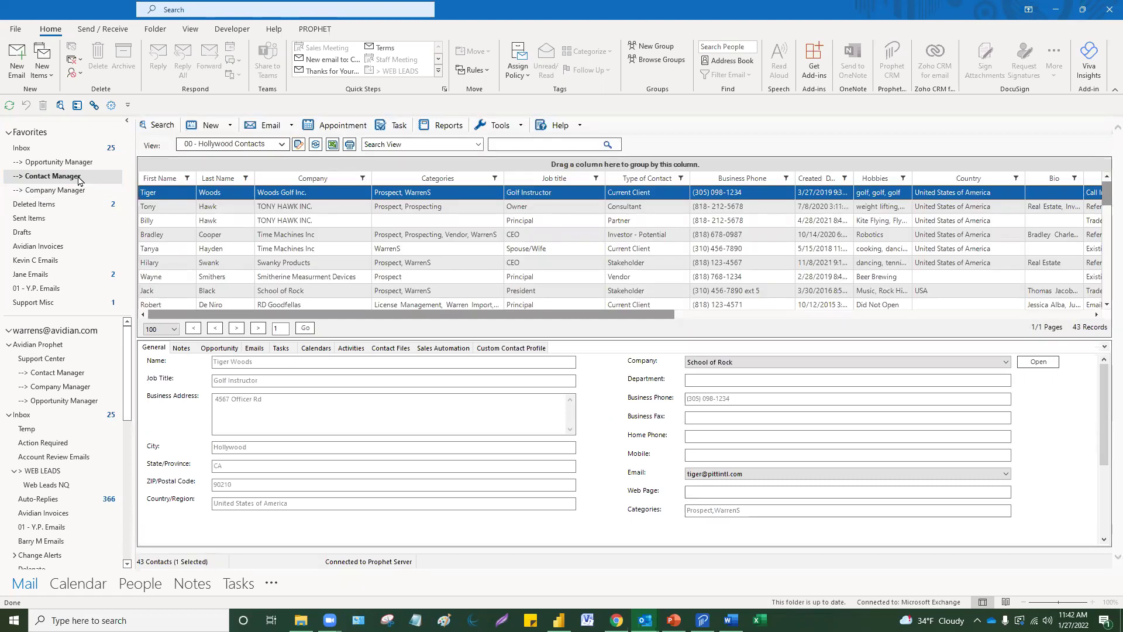
{"action": "left_click", "coordinate": [232, 128]}
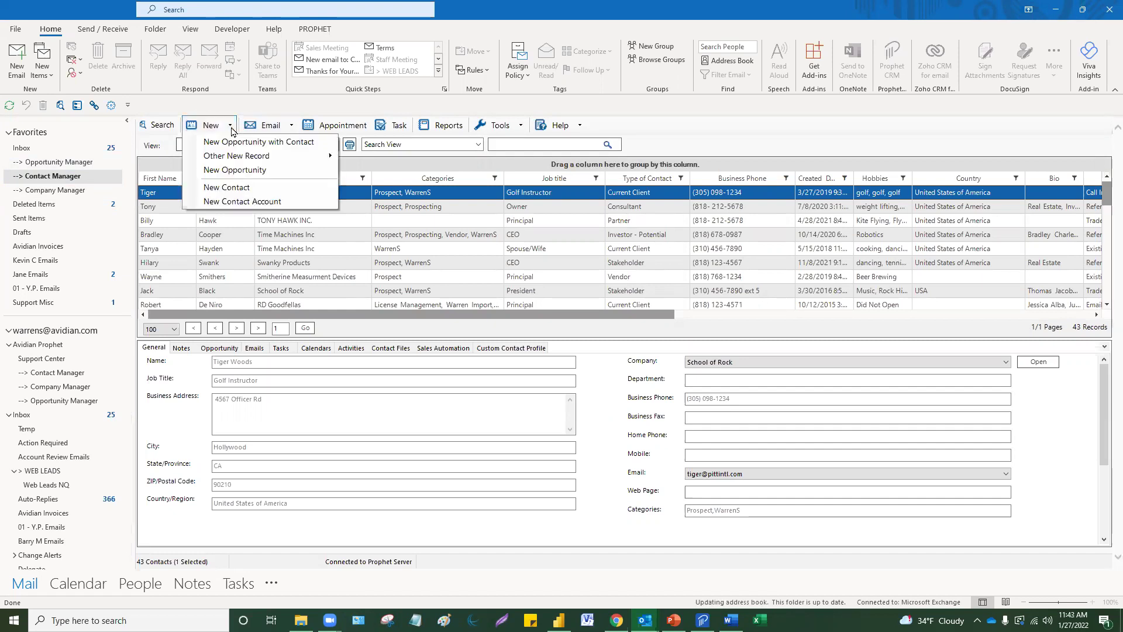
{"action": "left_click", "coordinate": [244, 187]}
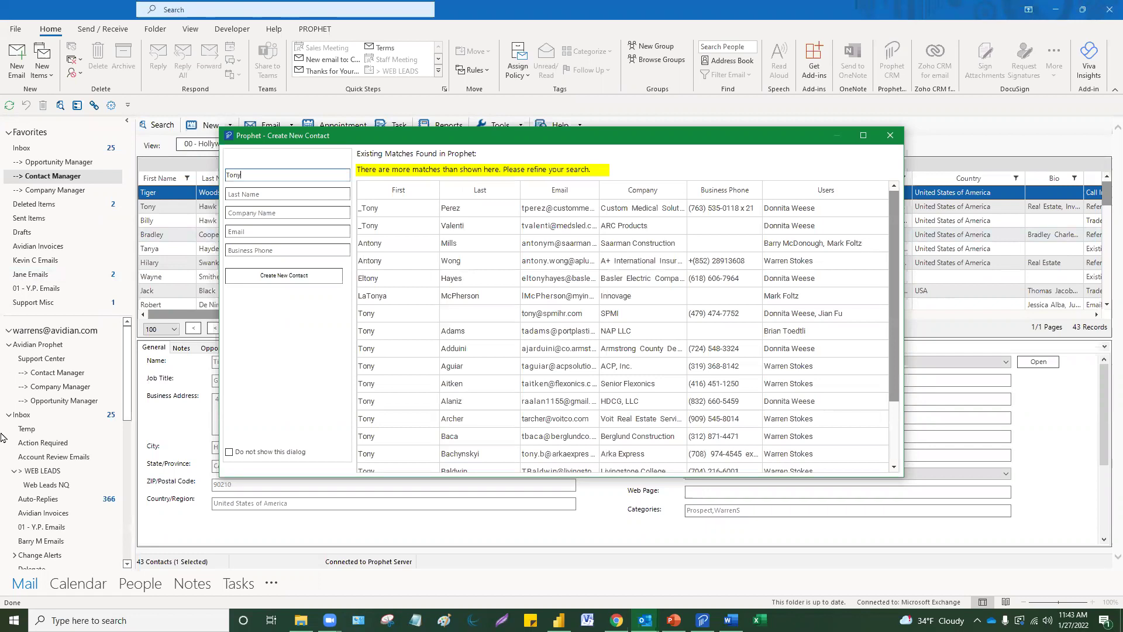
{"action": "left_click", "coordinate": [243, 195]}
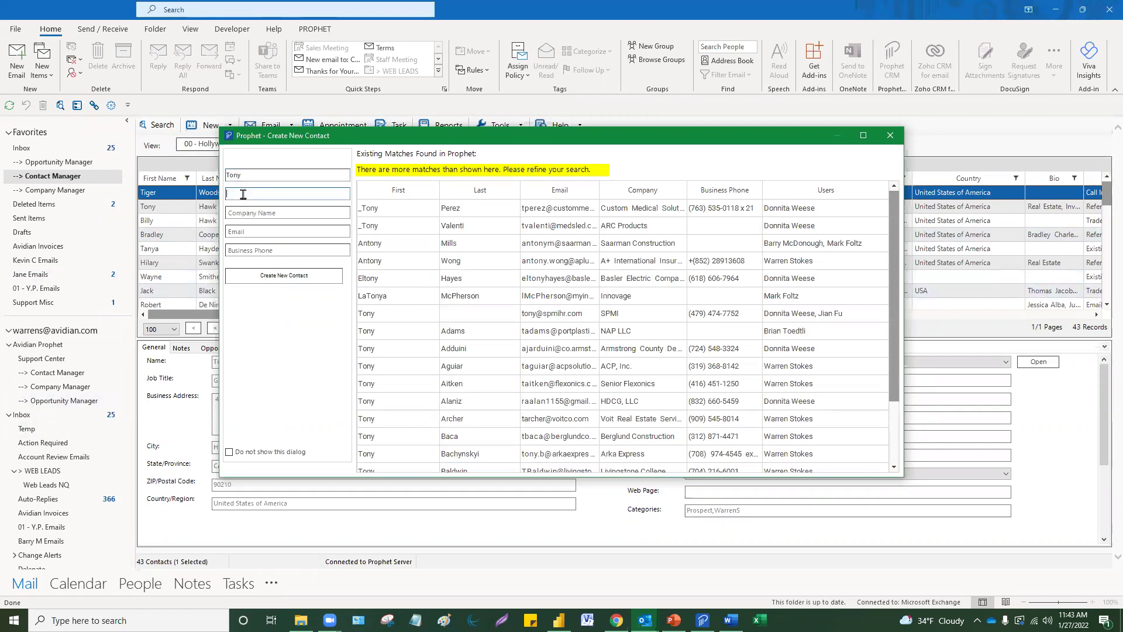
{"action": "type", "text": "Hawk"}
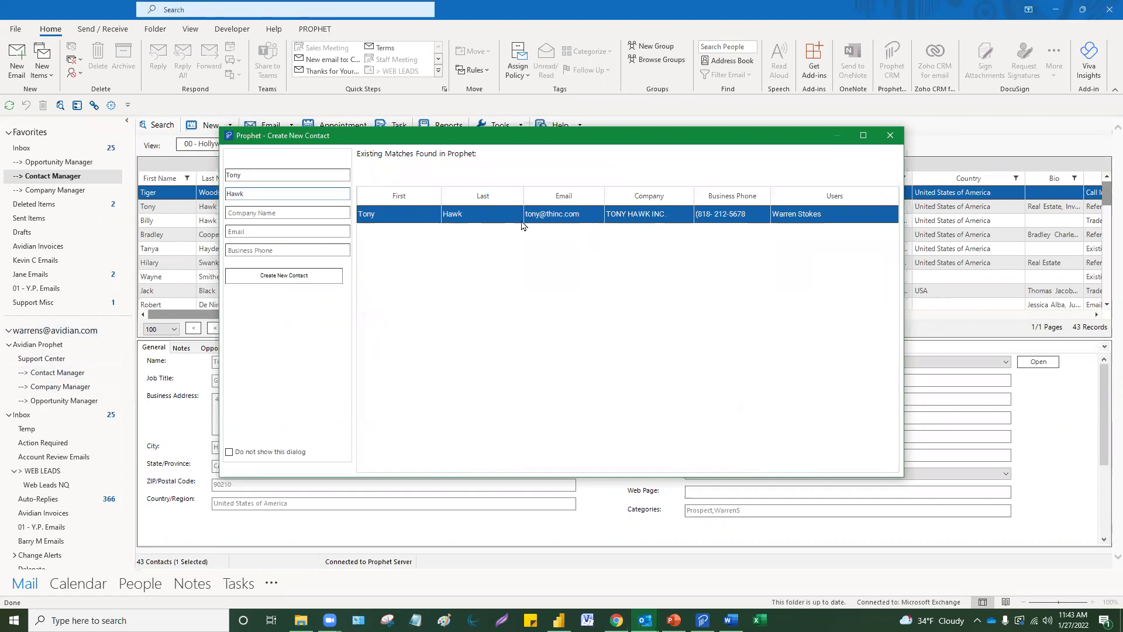
- View the existing TONY HAWK INC. owner record from the matches, then close it and cancel the new contact
{"action": "double_click", "coordinate": [513, 217]}
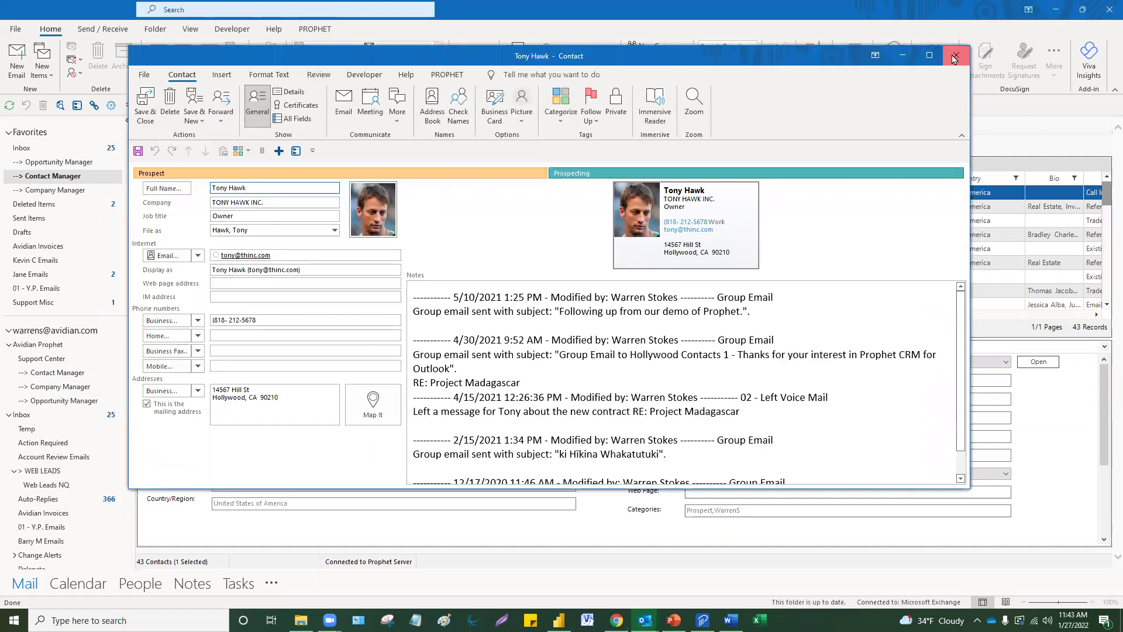
{"action": "left_click", "coordinate": [954, 56]}
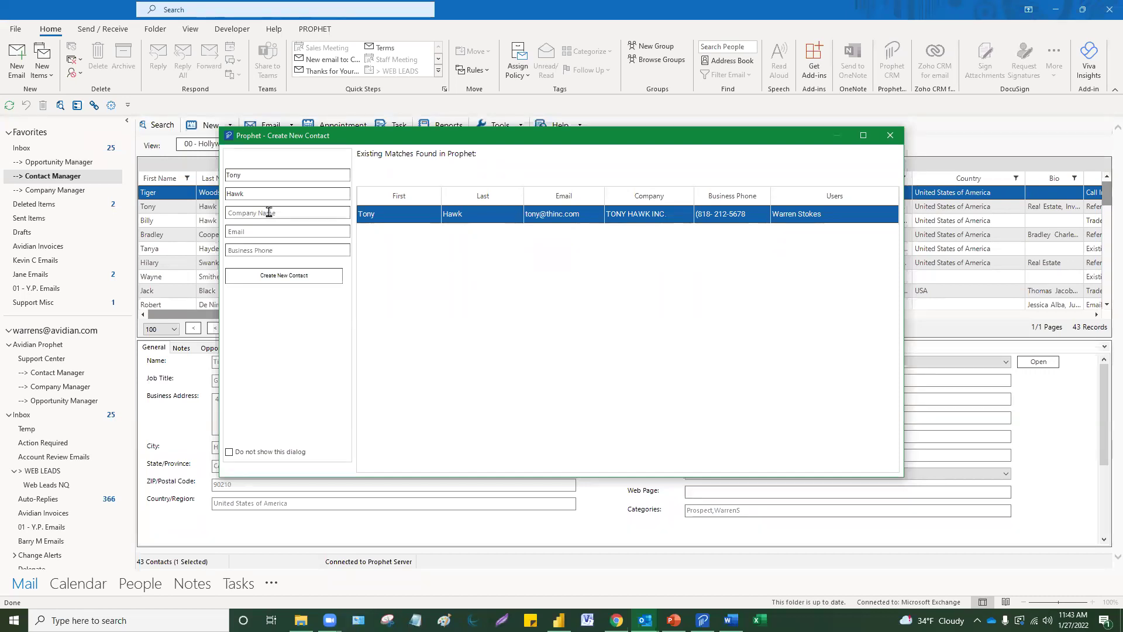
{"action": "left_click", "coordinate": [890, 136]}
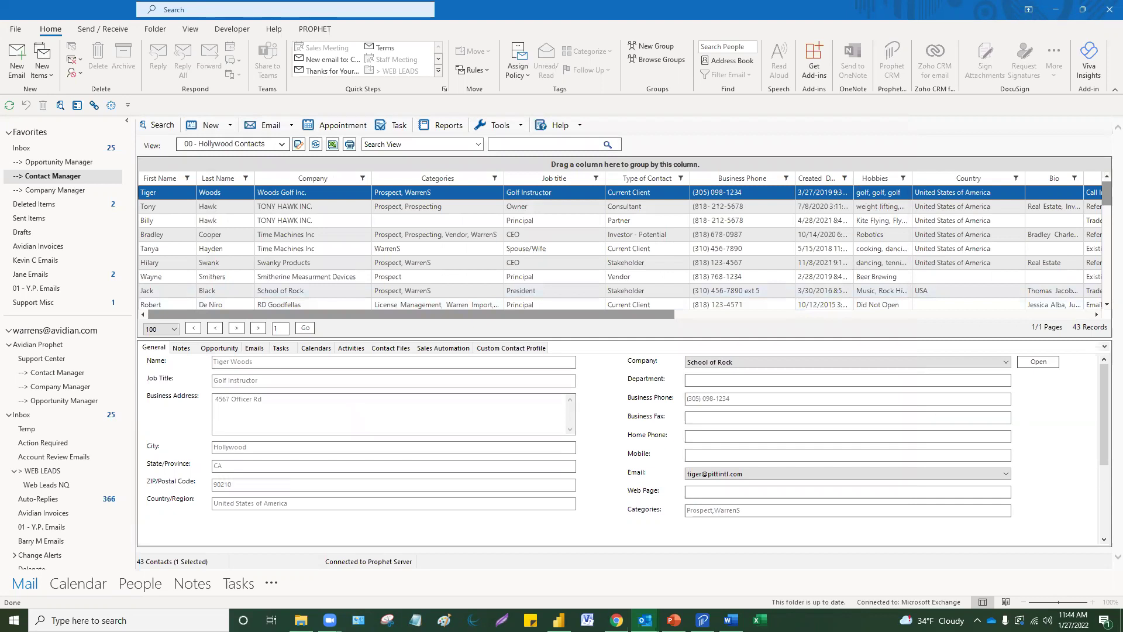
{"action": "left_click", "coordinate": [237, 222]}
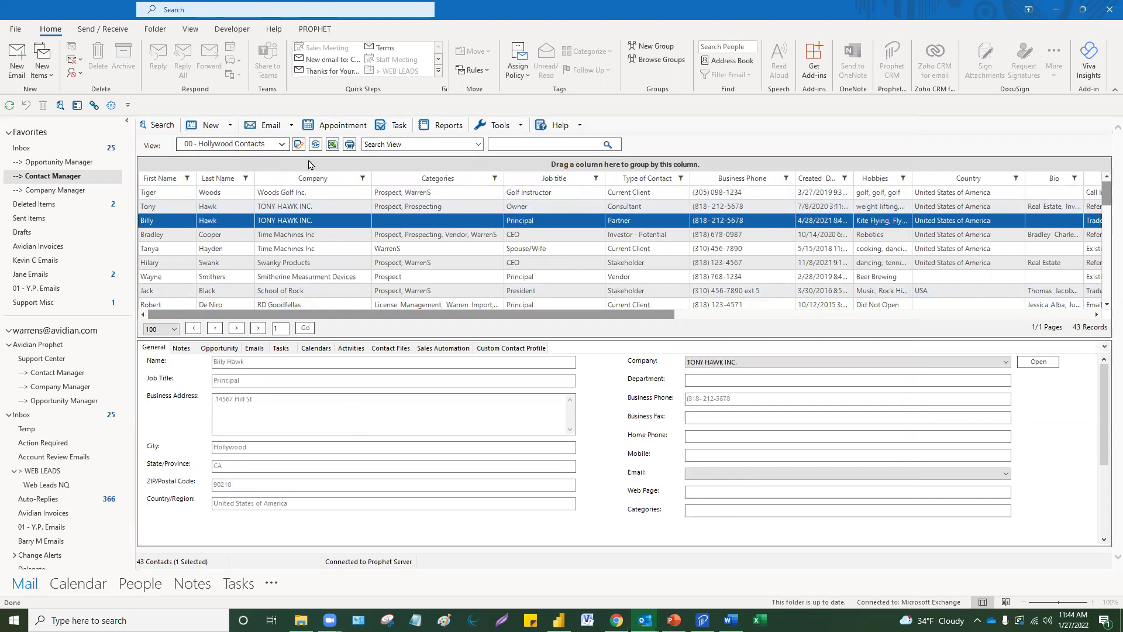
- Export all rows of the 00 - Hollywood Contacts view to Excel, look over the resulting workbook and close it
{"action": "left_click", "coordinate": [332, 145]}
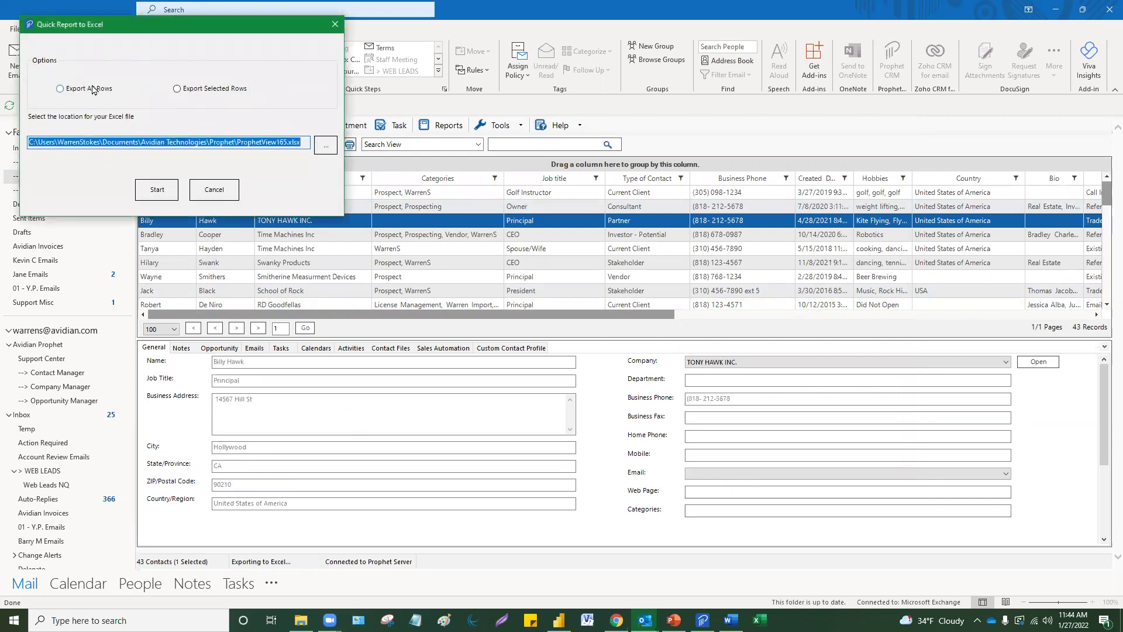
{"action": "left_click", "coordinate": [60, 88]}
{"action": "left_click", "coordinate": [155, 189]}
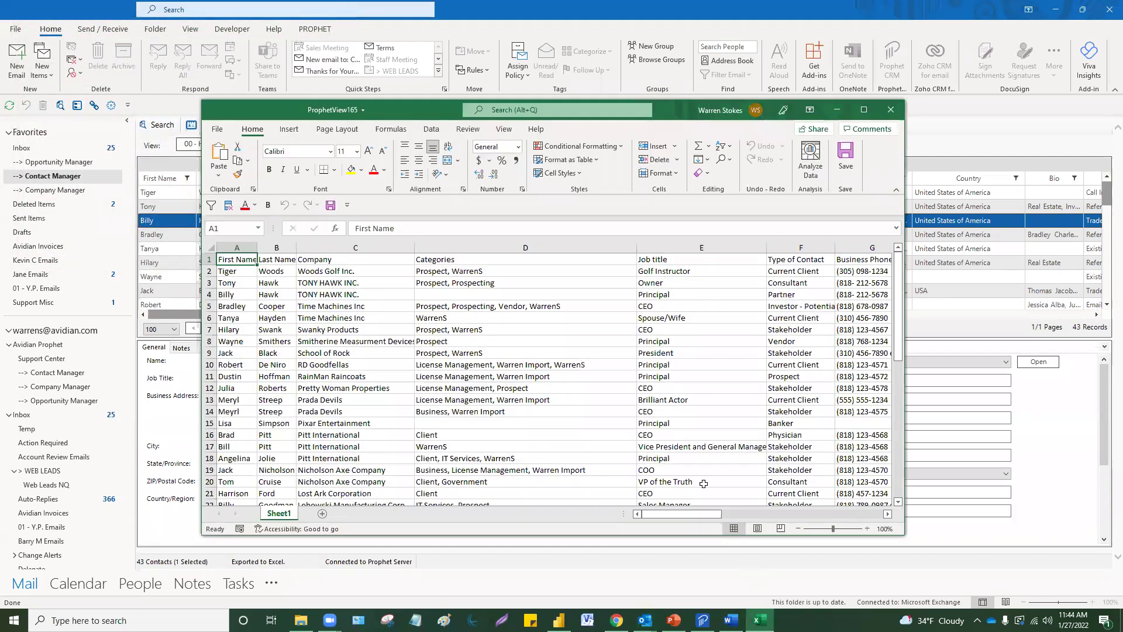
{"action": "left_click", "coordinate": [607, 413]}
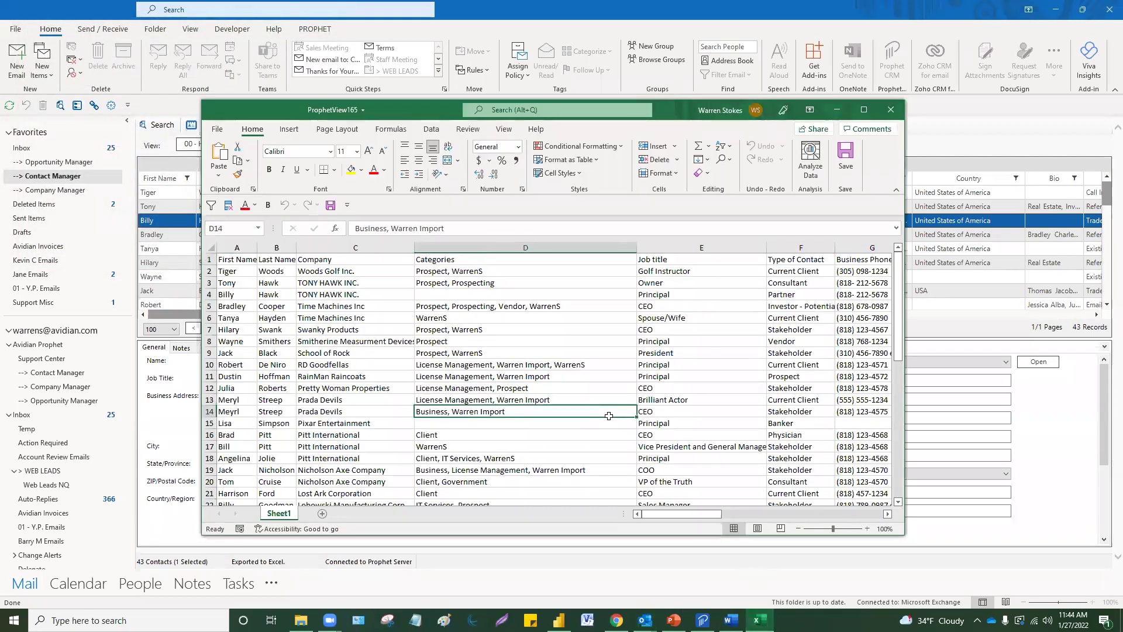
{"action": "left_click", "coordinate": [892, 112]}
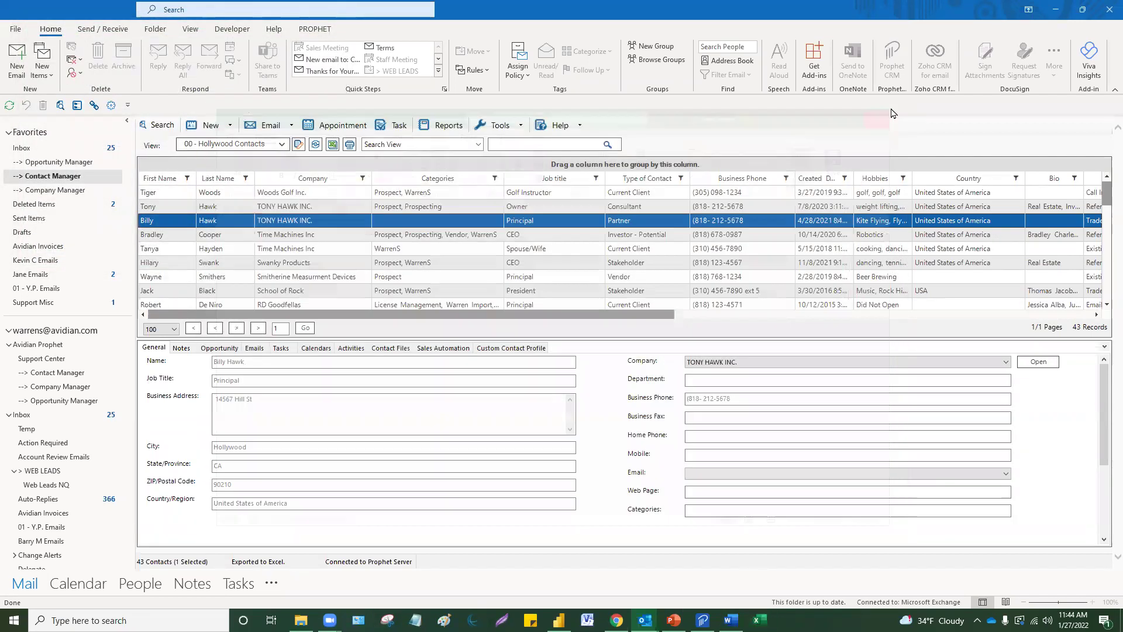
- Open the Report Manager and select the Pipeline Forecast Adjusted Probability WS report in the Pipeline Forecast category
{"action": "left_click", "coordinate": [450, 129]}
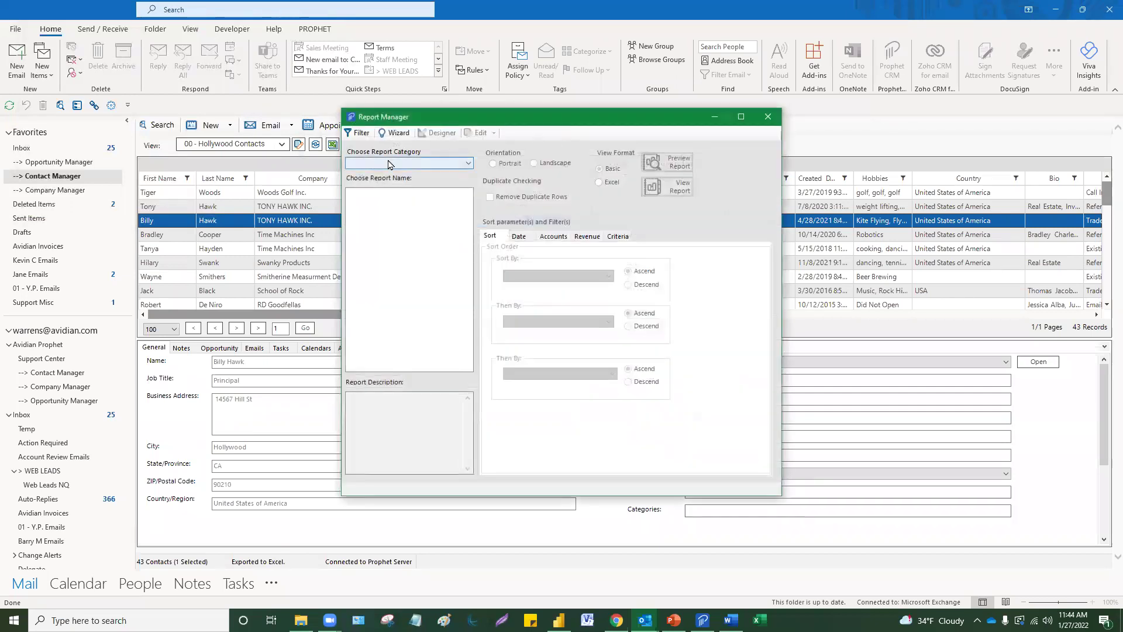
{"action": "left_click", "coordinate": [390, 164]}
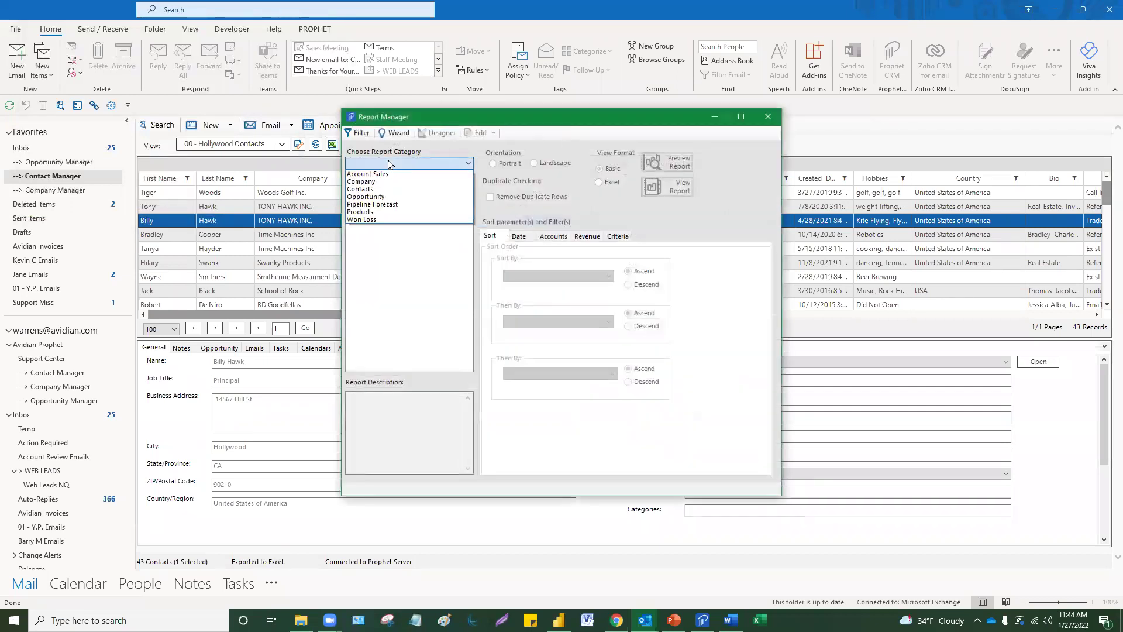
{"action": "left_click", "coordinate": [389, 204]}
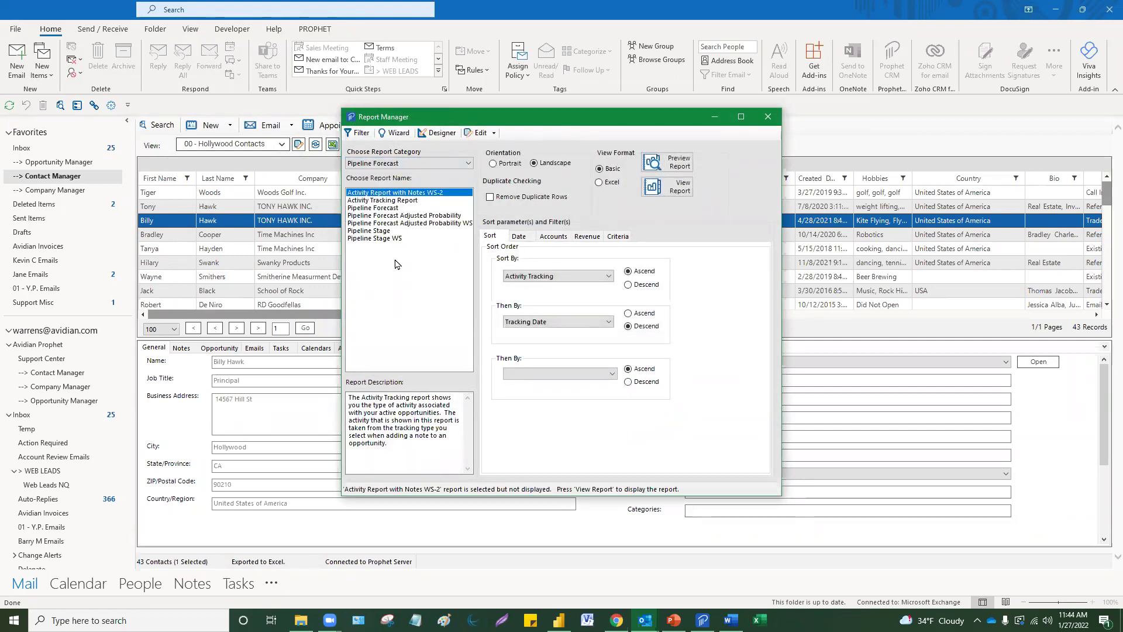
{"action": "left_click", "coordinate": [398, 223]}
- Set the end date of the report's Est Close Date range to 4/27/2022
{"action": "left_click", "coordinate": [529, 238]}
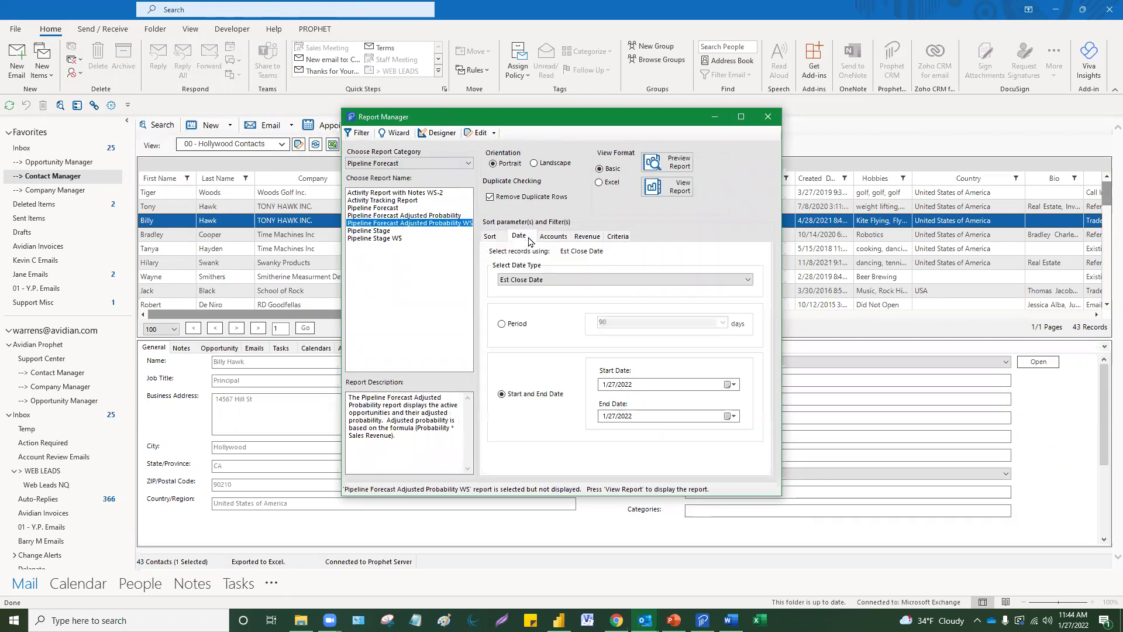
{"action": "left_click", "coordinate": [731, 416]}
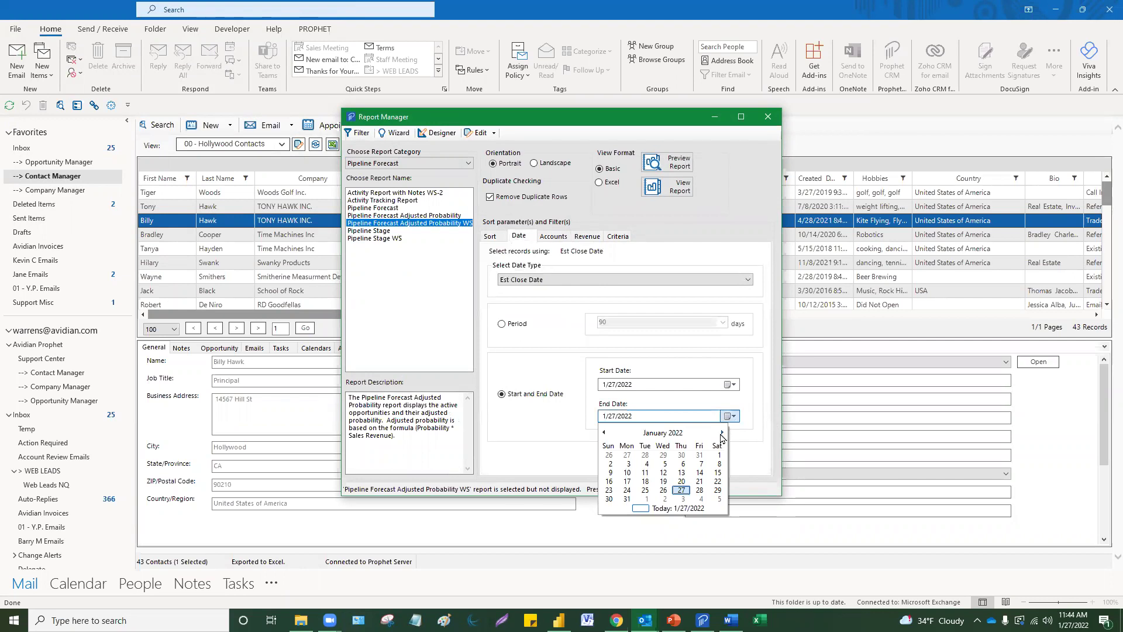
{"action": "left_click", "coordinate": [722, 433]}
{"action": "left_click", "coordinate": [723, 433]}
{"action": "left_click", "coordinate": [722, 433]}
{"action": "left_click", "coordinate": [699, 455]}
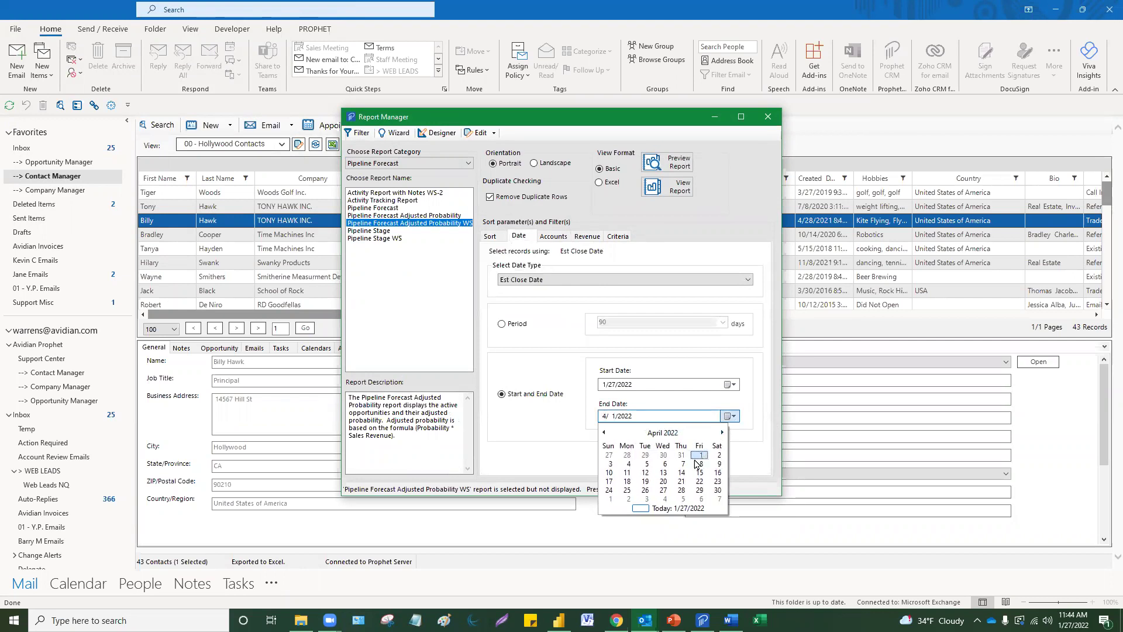
{"action": "left_click", "coordinate": [665, 491]}
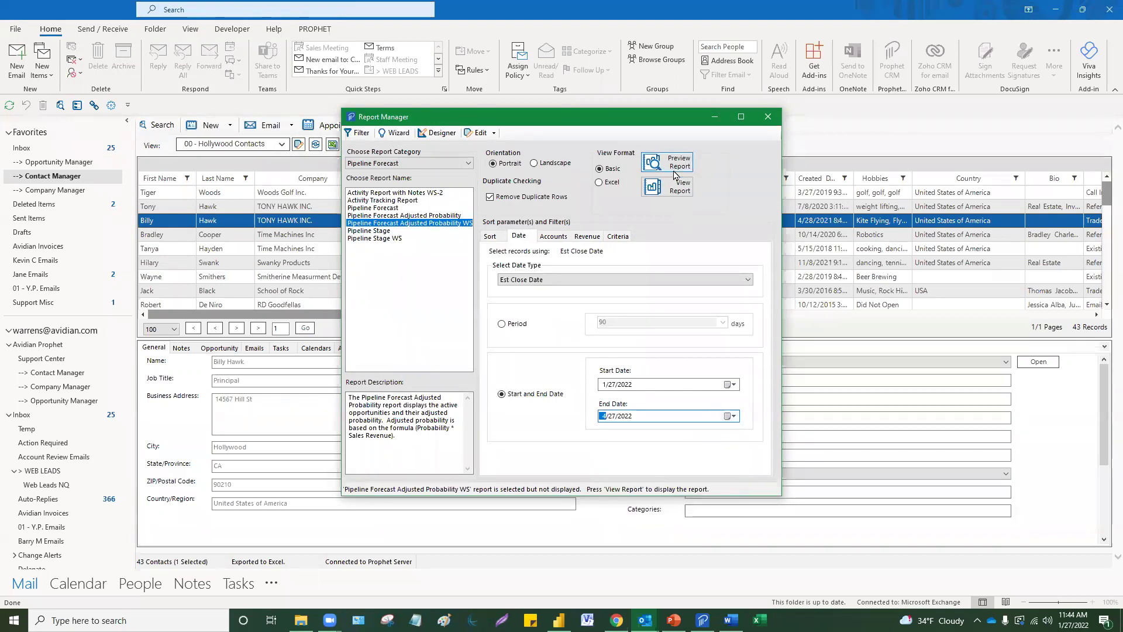
- Run the Pipeline Forecast Adjusted Probability WS report, review its summary figures and opportunity rows, and close it
{"action": "left_click", "coordinate": [346, 134]}
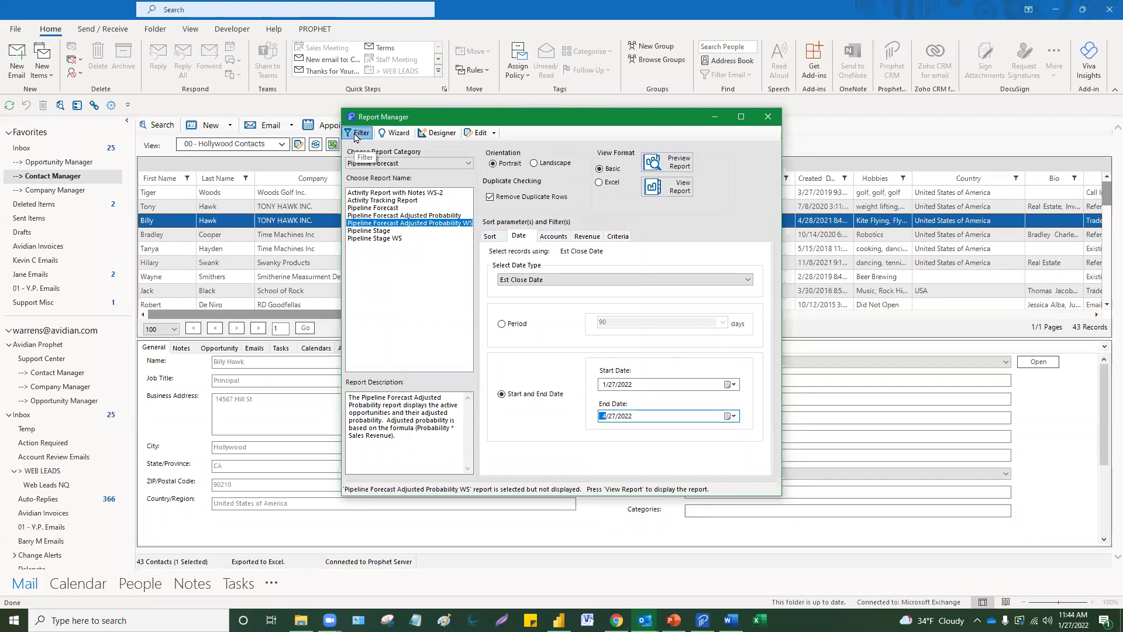
{"action": "left_click", "coordinate": [825, 144]}
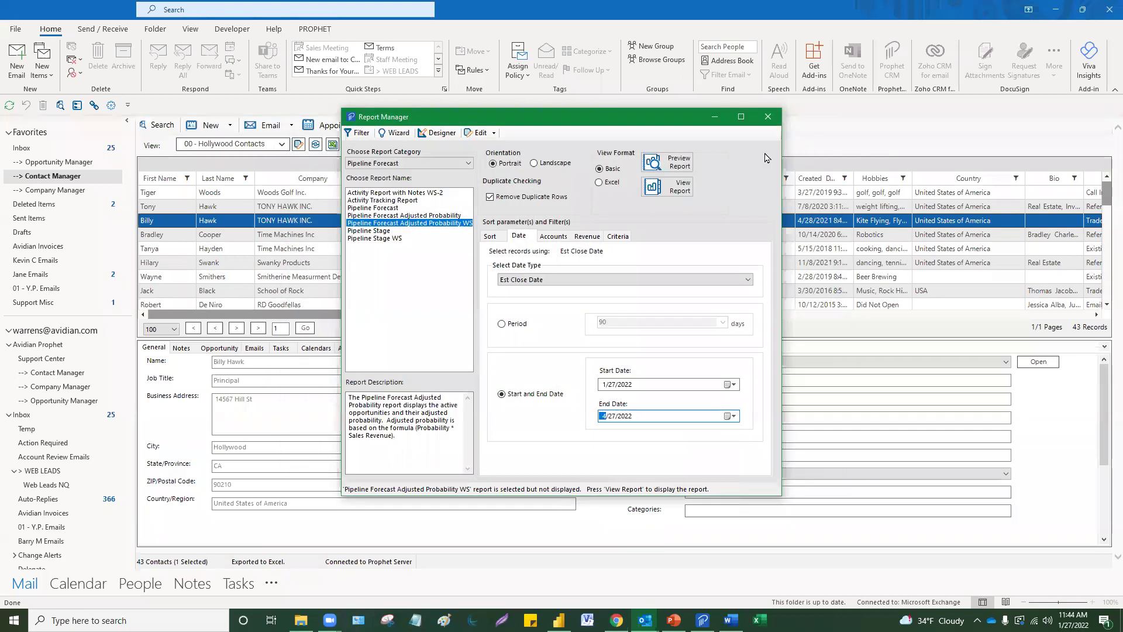
{"action": "left_click", "coordinate": [679, 188]}
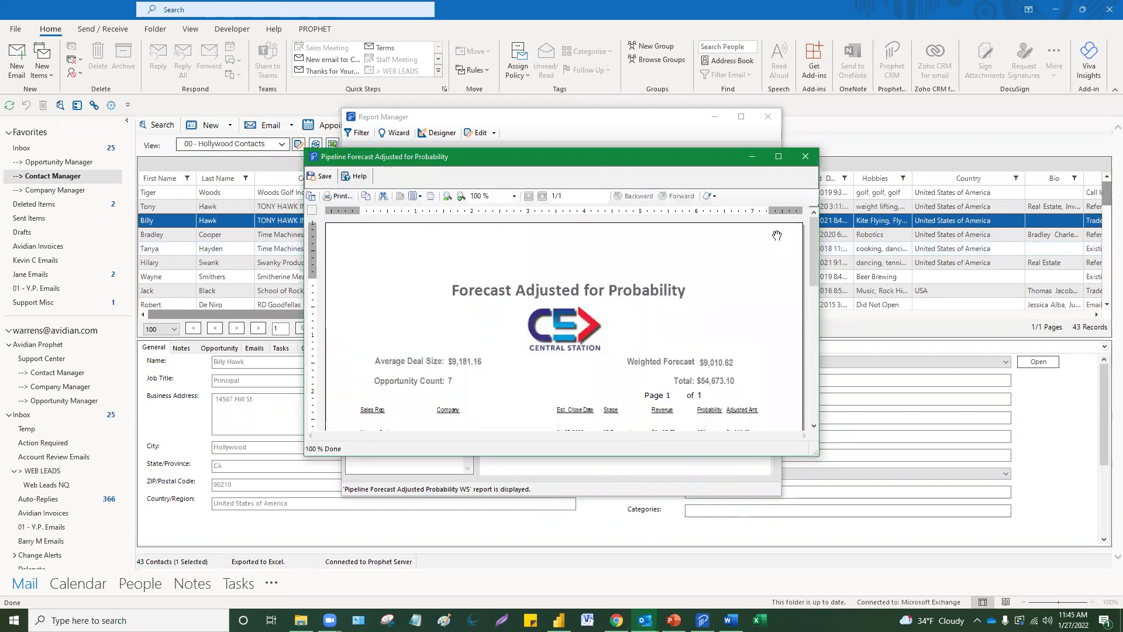
{"action": "scroll", "coordinate": [651, 308], "scroll_direction": "down", "scroll_amount": 2}
{"action": "scroll", "coordinate": [651, 308], "scroll_direction": "down", "scroll_amount": 2}
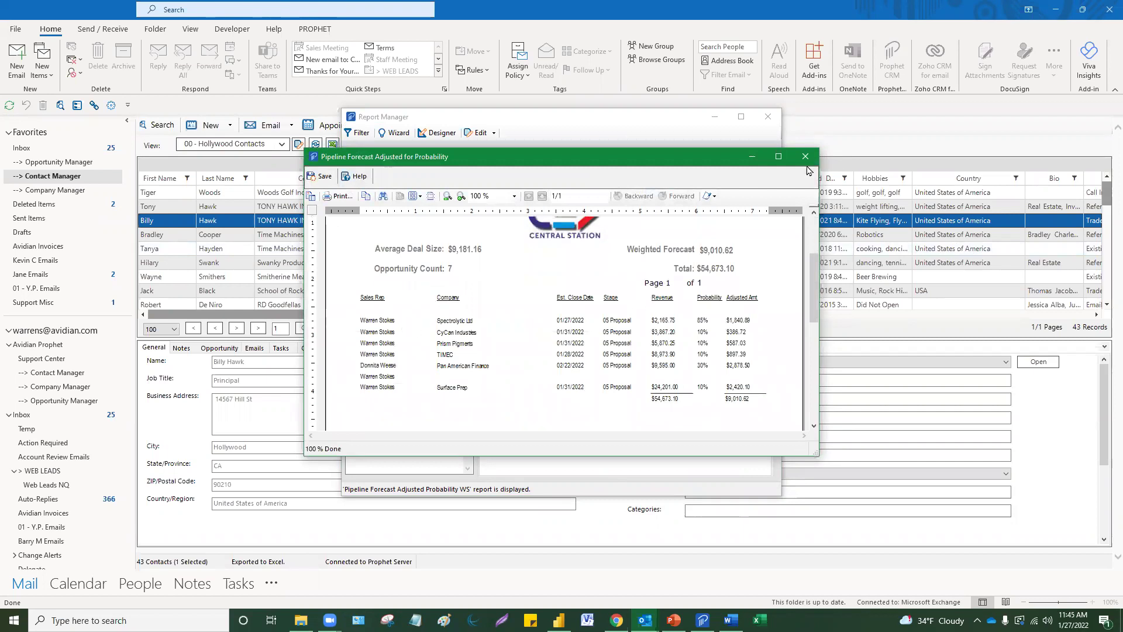
{"action": "scroll", "coordinate": [678, 280], "scroll_direction": "down", "scroll_amount": 1}
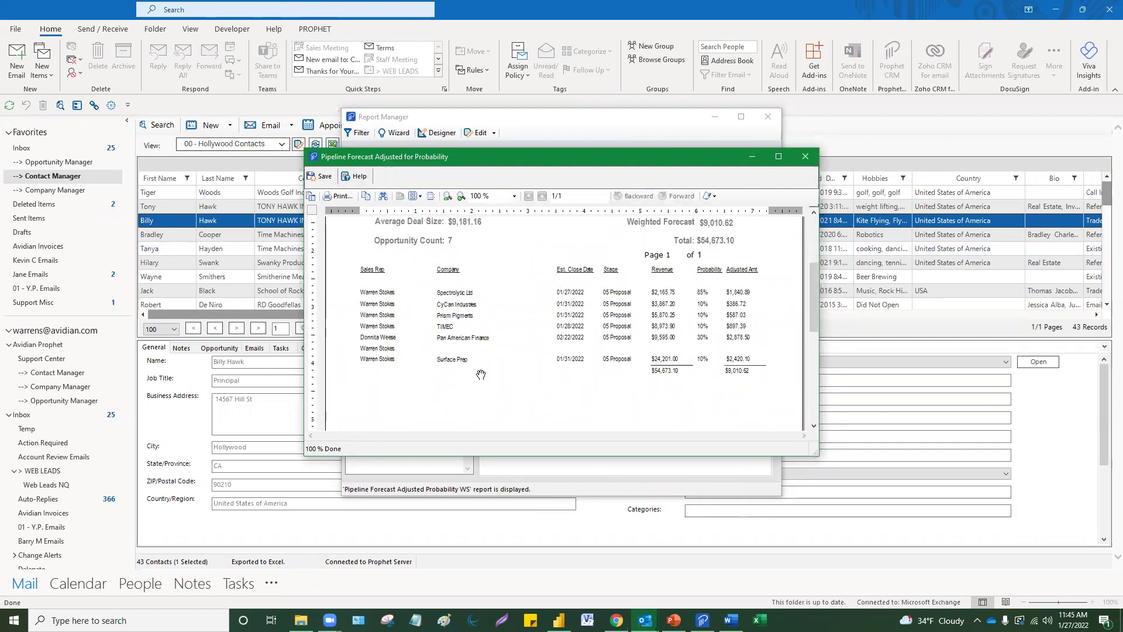
{"action": "scroll", "coordinate": [481, 375], "scroll_direction": "up", "scroll_amount": 2}
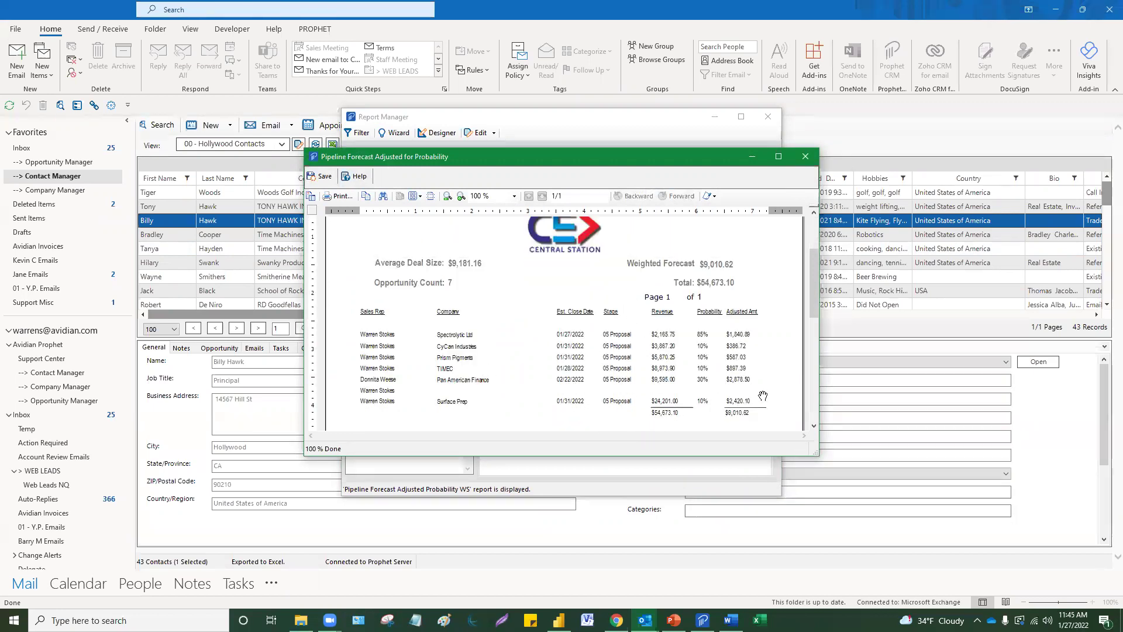
{"action": "scroll", "coordinate": [774, 239], "scroll_direction": "up", "scroll_amount": 3}
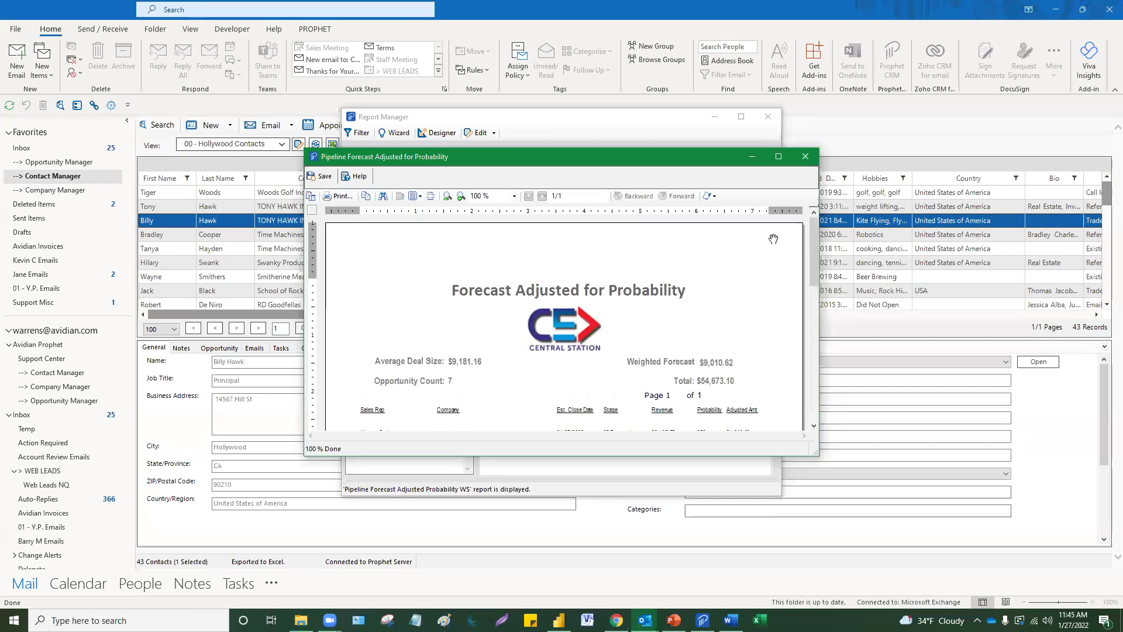
{"action": "left_click", "coordinate": [805, 156]}
- In the report designer, replace the report header's logo with the Prophet CRM no Tagline 778x139 image from the Logos folder, and close the designer
{"action": "left_click", "coordinate": [455, 135]}
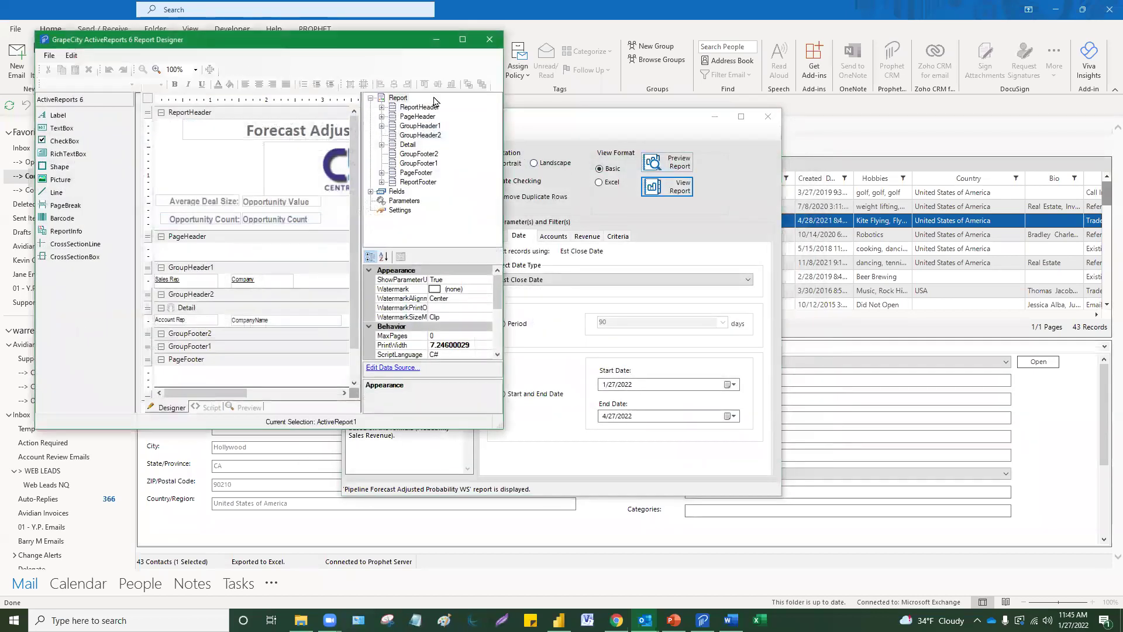
{"action": "left_click", "coordinate": [463, 39]}
{"action": "left_click", "coordinate": [417, 121]}
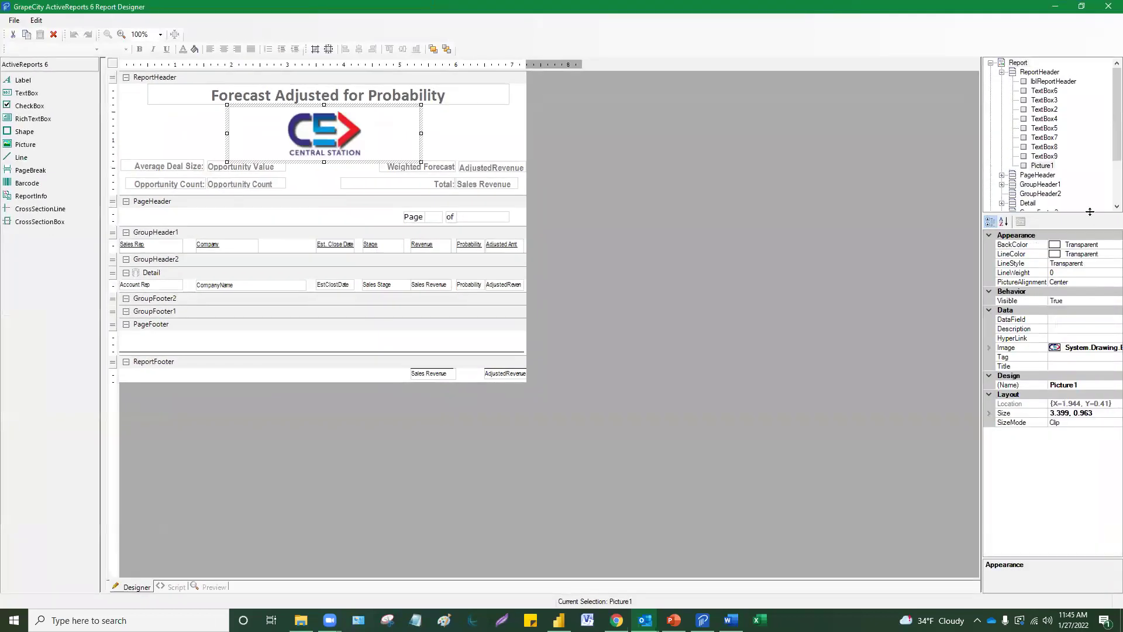
{"action": "left_click", "coordinate": [1106, 348]}
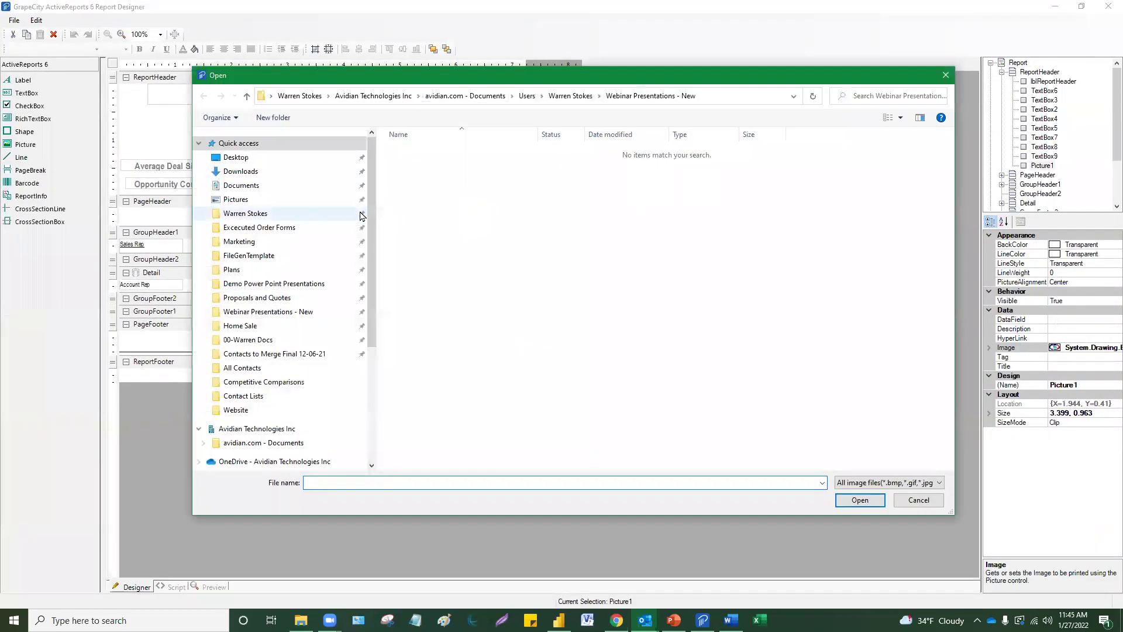
{"action": "left_click", "coordinate": [240, 200]}
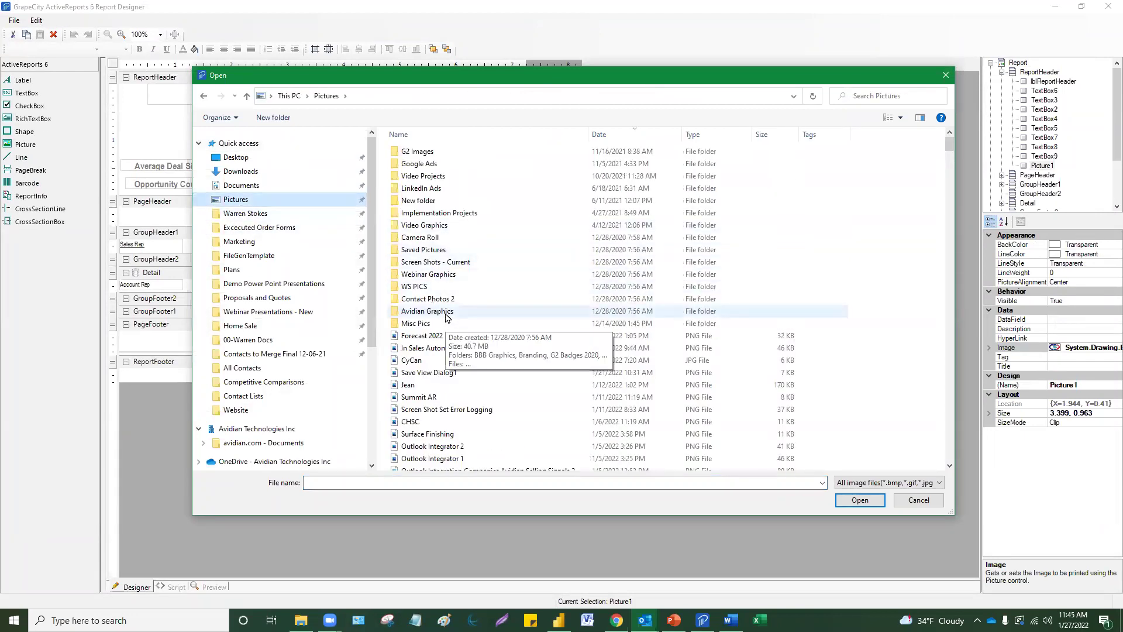
{"action": "double_click", "coordinate": [446, 315]}
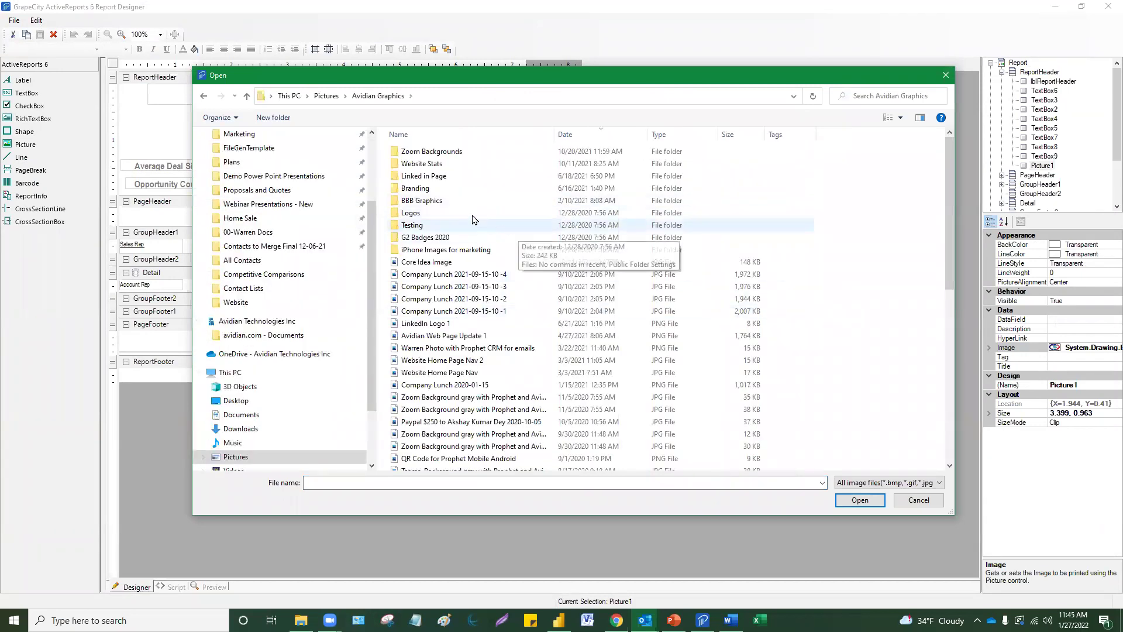
{"action": "double_click", "coordinate": [458, 214]}
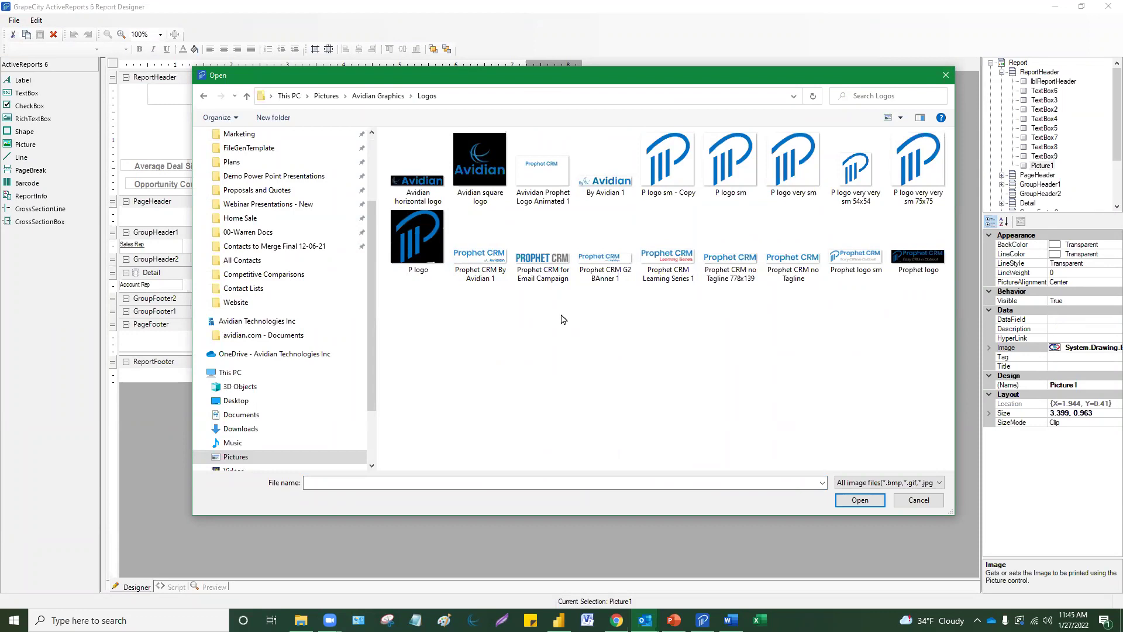
{"action": "left_click", "coordinate": [728, 263]}
{"action": "left_click", "coordinate": [860, 500]}
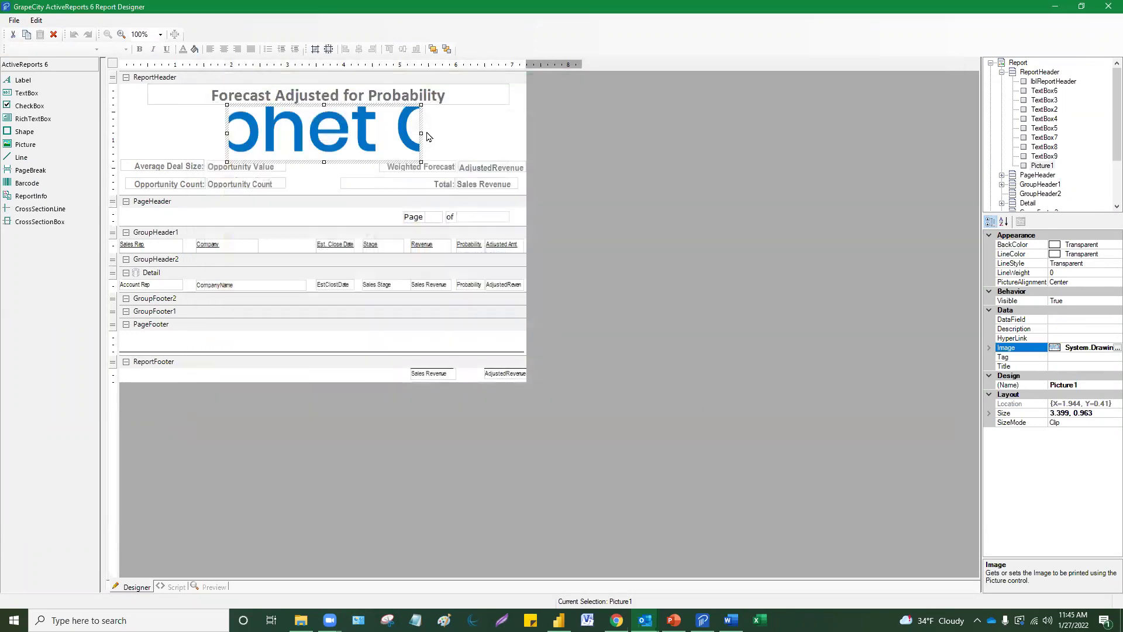
{"action": "left_click", "coordinate": [1109, 6]}
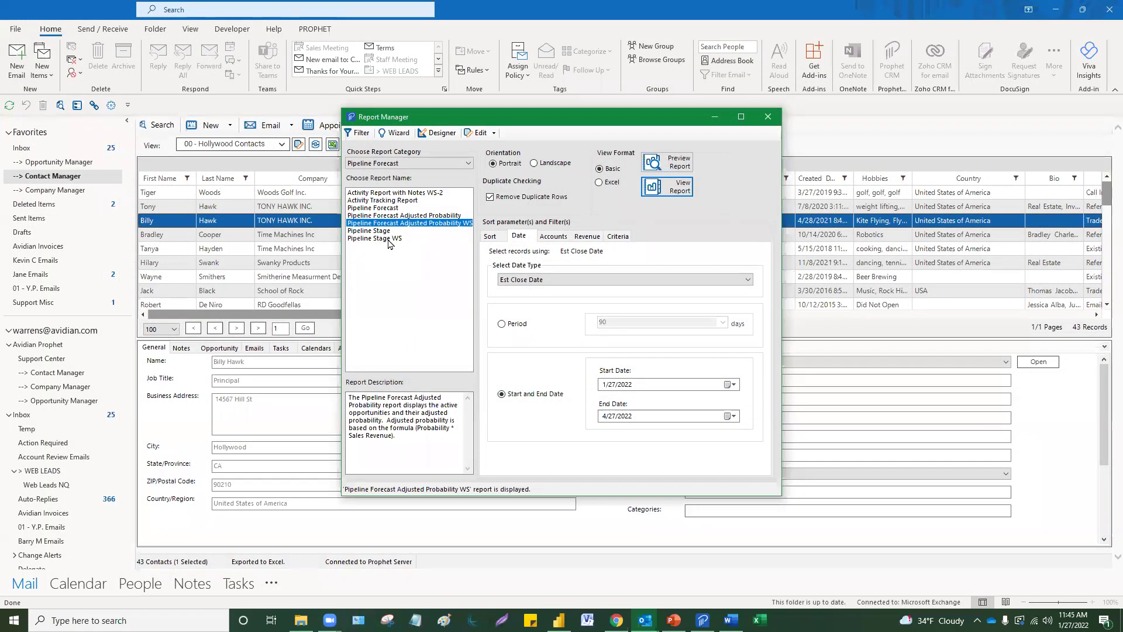
- Start a new Pipeline Forecast report in the wizard for the 2018 Sales department, named adfgadfs, then cancel it and close the Report Manager
{"action": "left_click", "coordinate": [395, 129]}
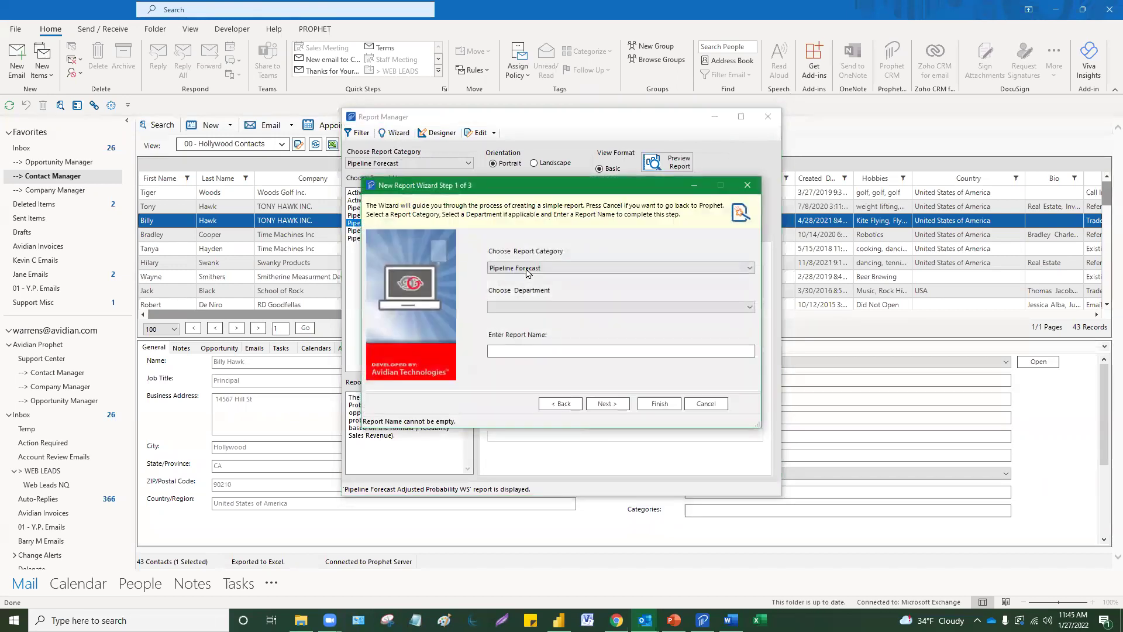
{"action": "left_click", "coordinate": [529, 310]}
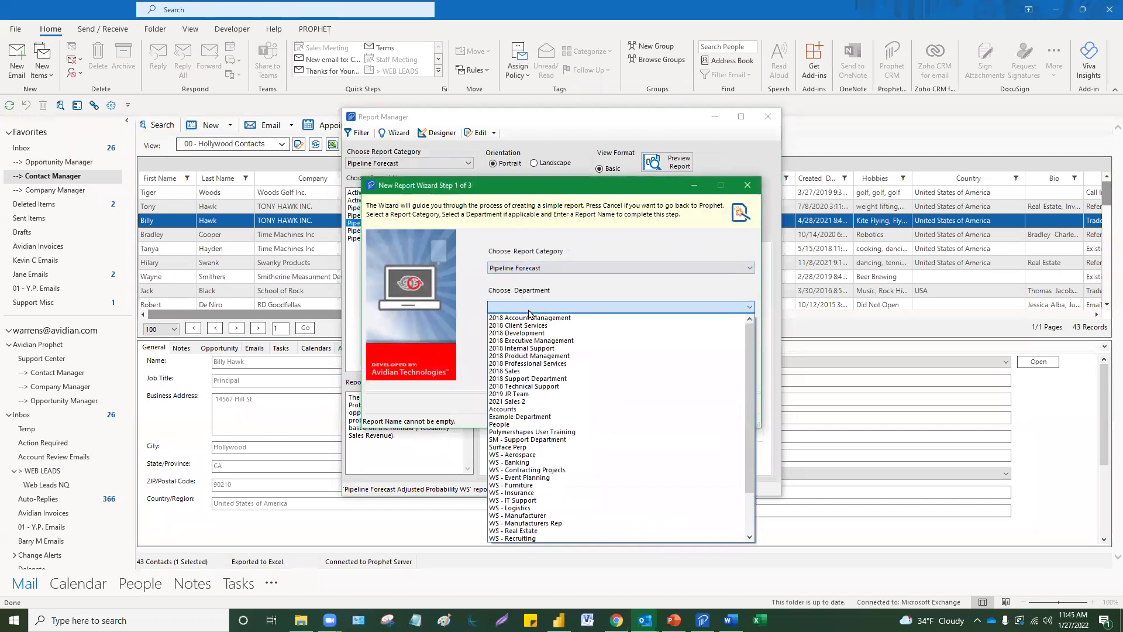
{"action": "left_click", "coordinate": [524, 372]}
{"action": "left_click", "coordinate": [524, 352]}
{"action": "type", "text": "Forecast"}
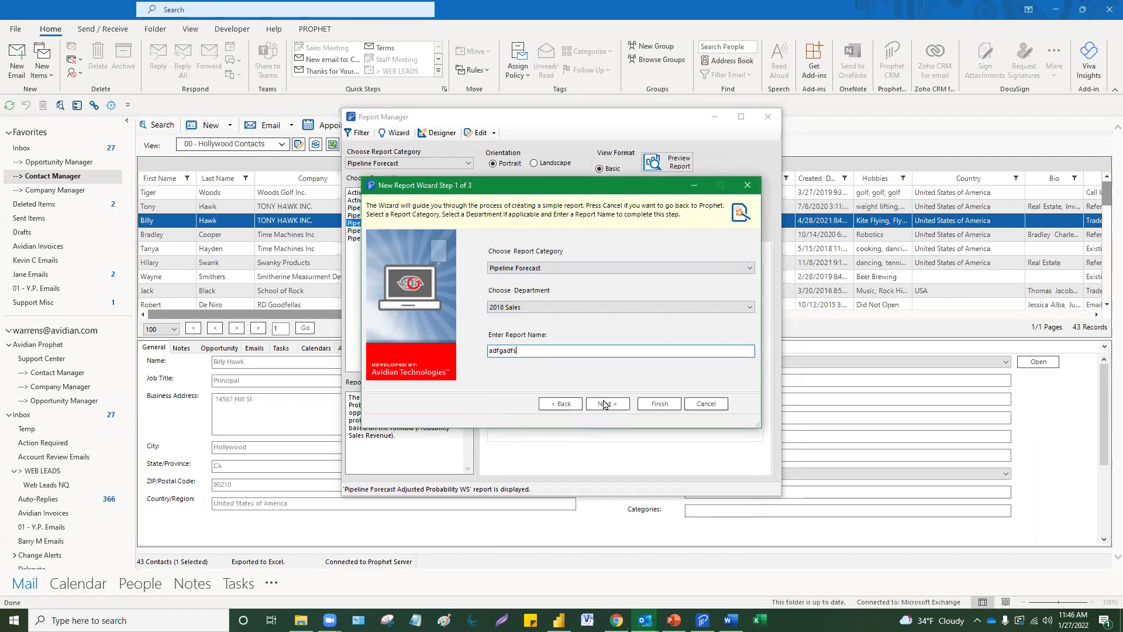
{"action": "left_click", "coordinate": [607, 403]}
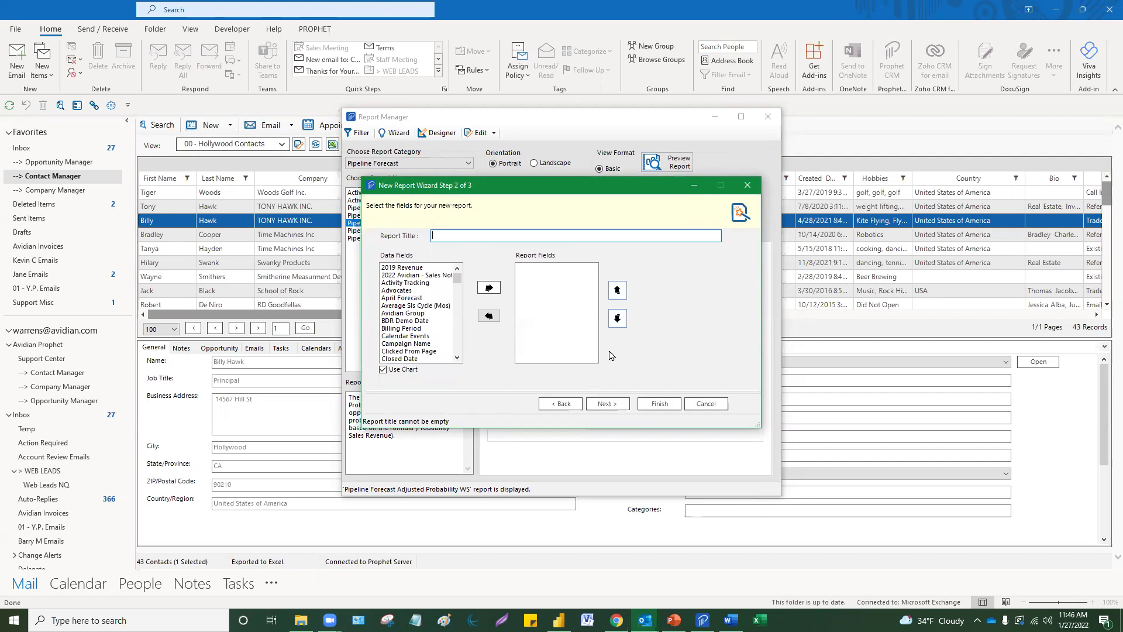
{"action": "left_click", "coordinate": [747, 186]}
{"action": "left_click", "coordinate": [769, 117]}
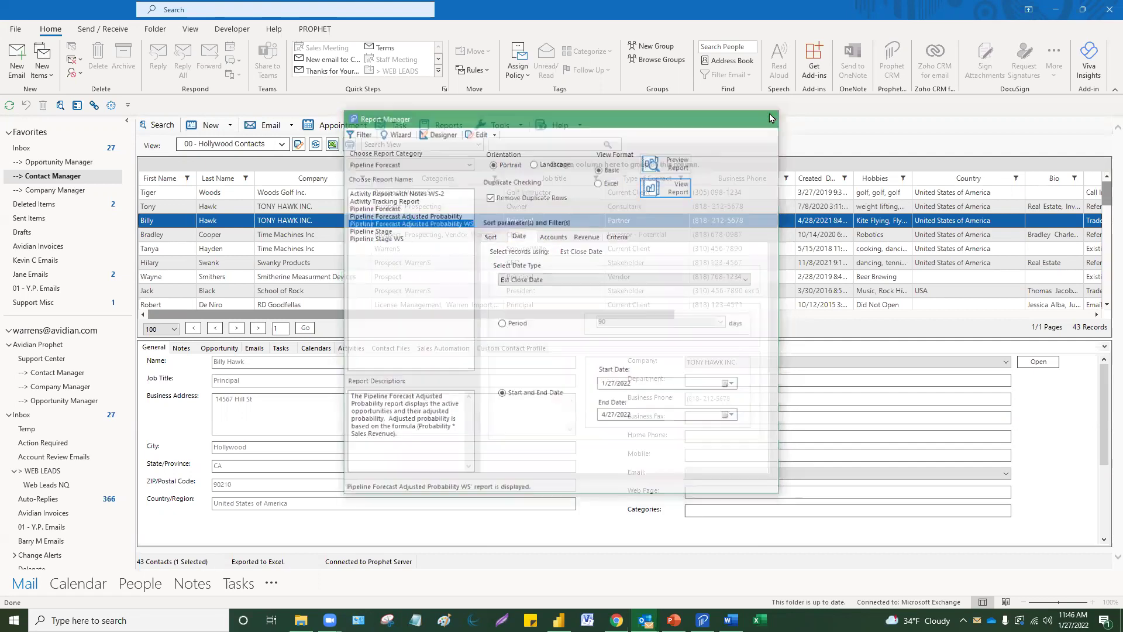
- Launch Prophet Analytics, then switch to Power BI Desktop and show the Pipeline Analysis page
{"action": "left_click", "coordinate": [323, 30]}
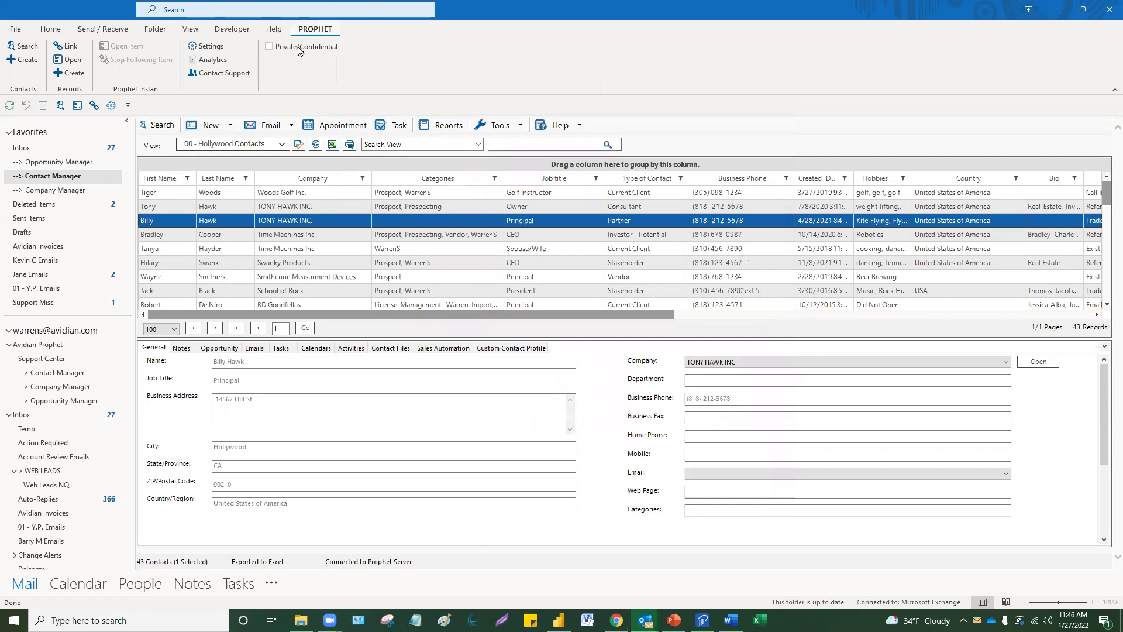
{"action": "left_click", "coordinate": [212, 59]}
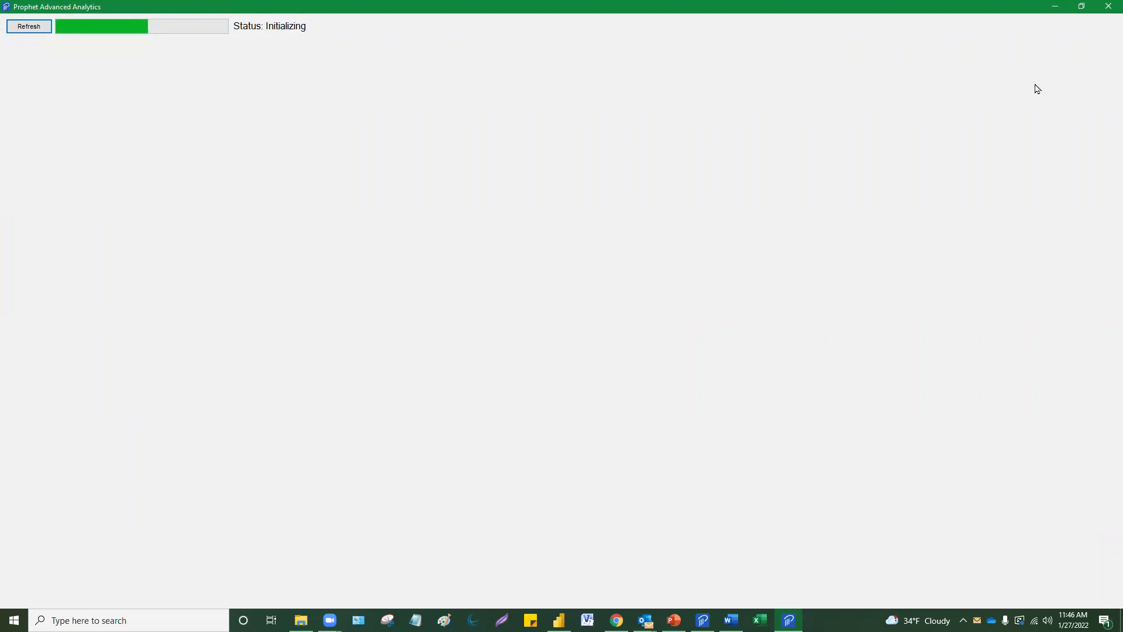
{"action": "left_click", "coordinate": [1082, 6]}
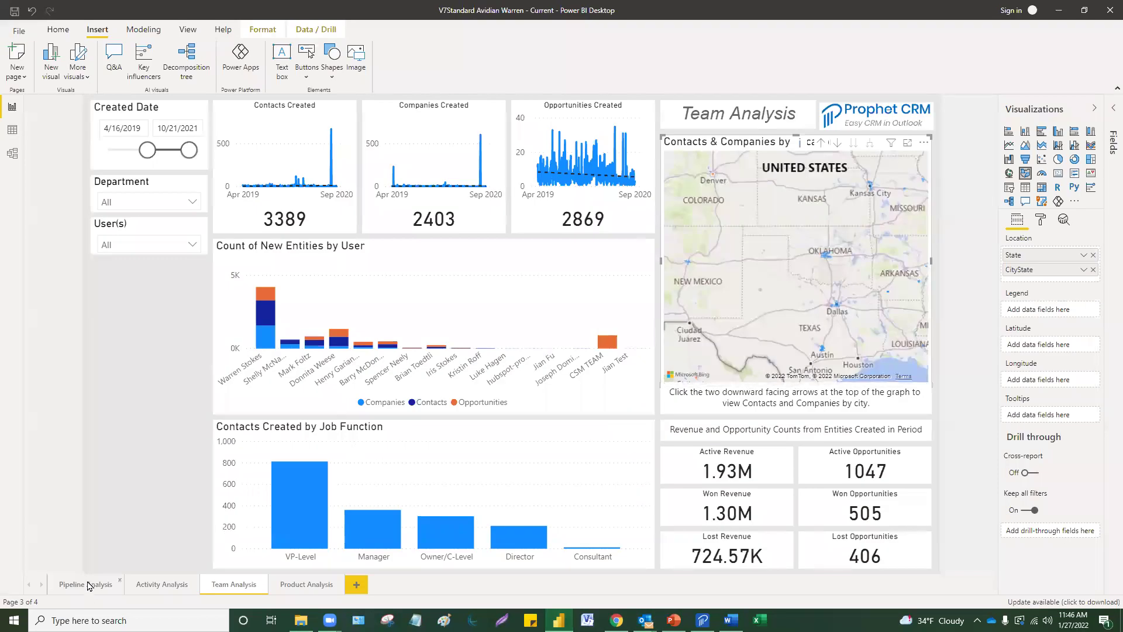
{"action": "double_click", "coordinate": [88, 585]}
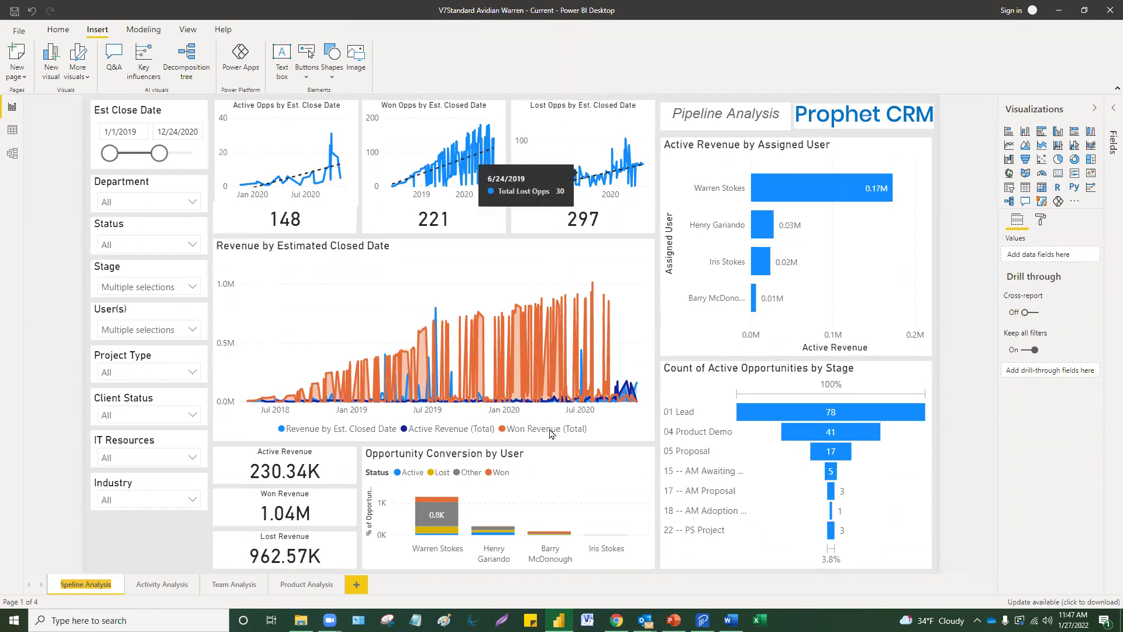
- Show the Activity Analysis page, set the activity date range's end to 7/10/2021, and review the activity charts
{"action": "mouse_move", "coordinate": [443, 522]}
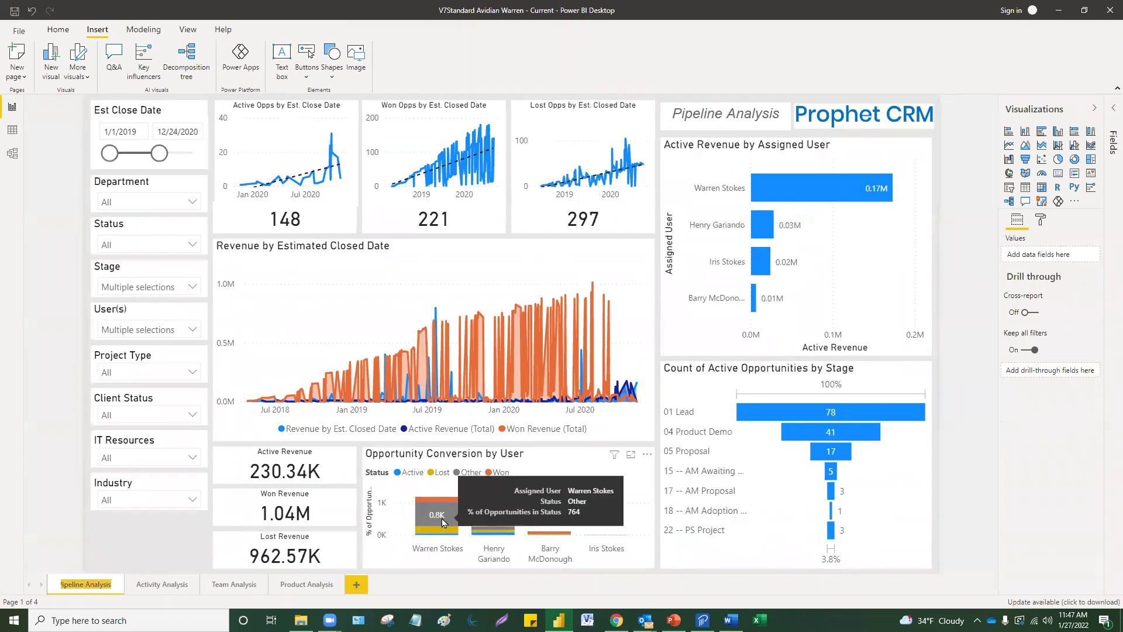
{"action": "left_click", "coordinate": [163, 584]}
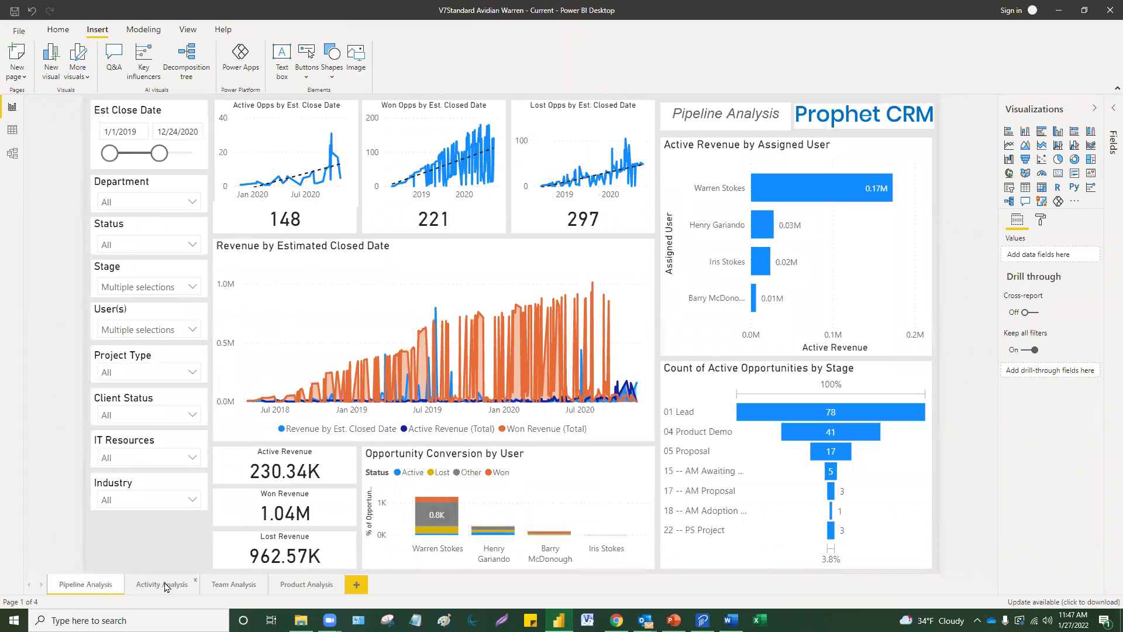
{"action": "double_click", "coordinate": [164, 583]}
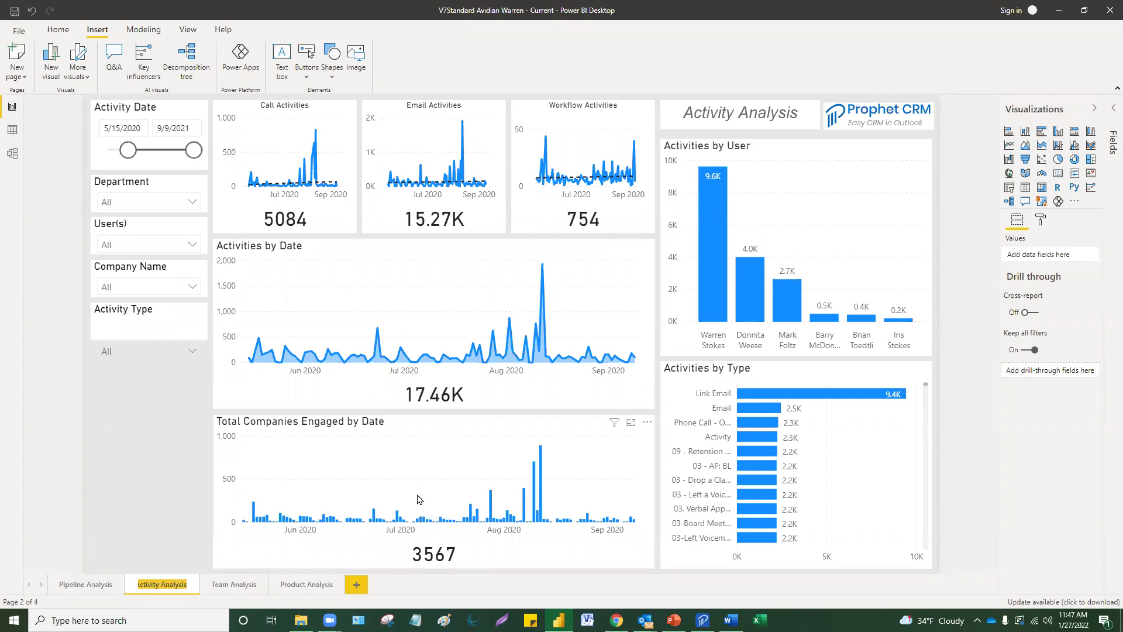
{"action": "left_click_drag", "start_coordinate": [202, 153], "coordinate": [194, 151]}
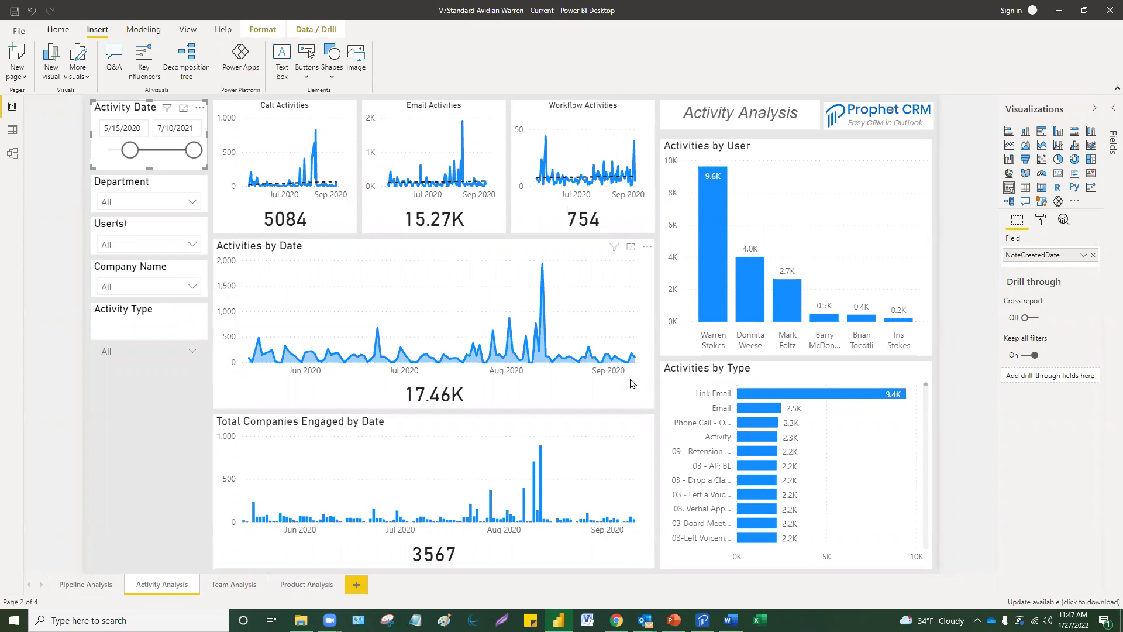
{"action": "mouse_move", "coordinate": [524, 527]}
{"action": "mouse_move", "coordinate": [779, 286]}
- Show the Team Analysis page and examine the Contacts Created by Job Function chart, especially its VP-Level bar
{"action": "left_click", "coordinate": [241, 585]}
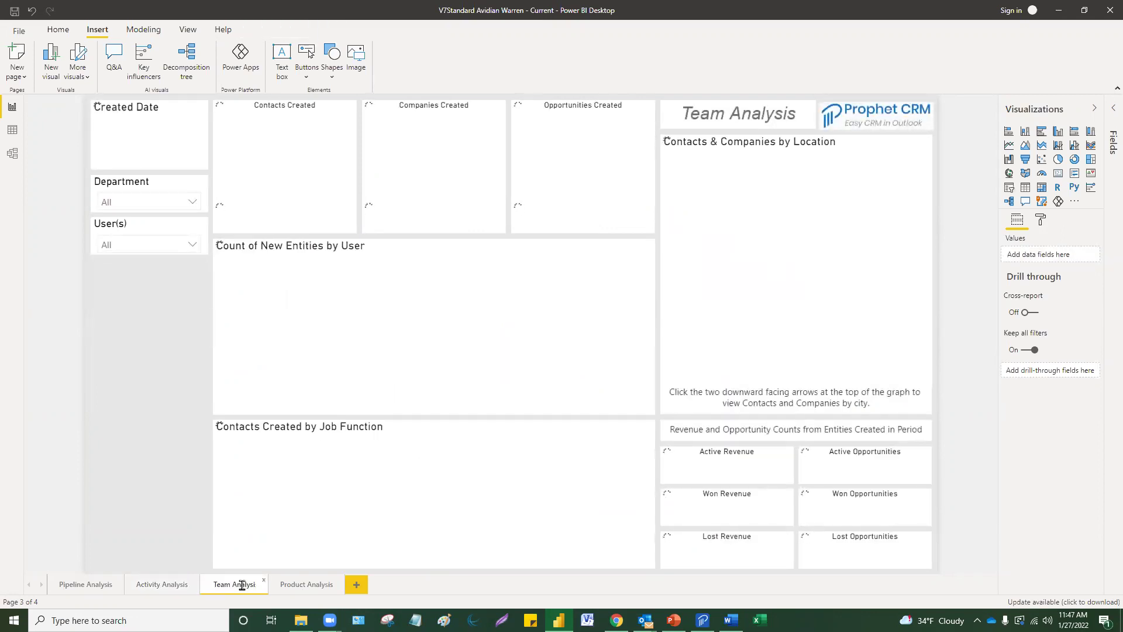
{"action": "double_click", "coordinate": [242, 585]}
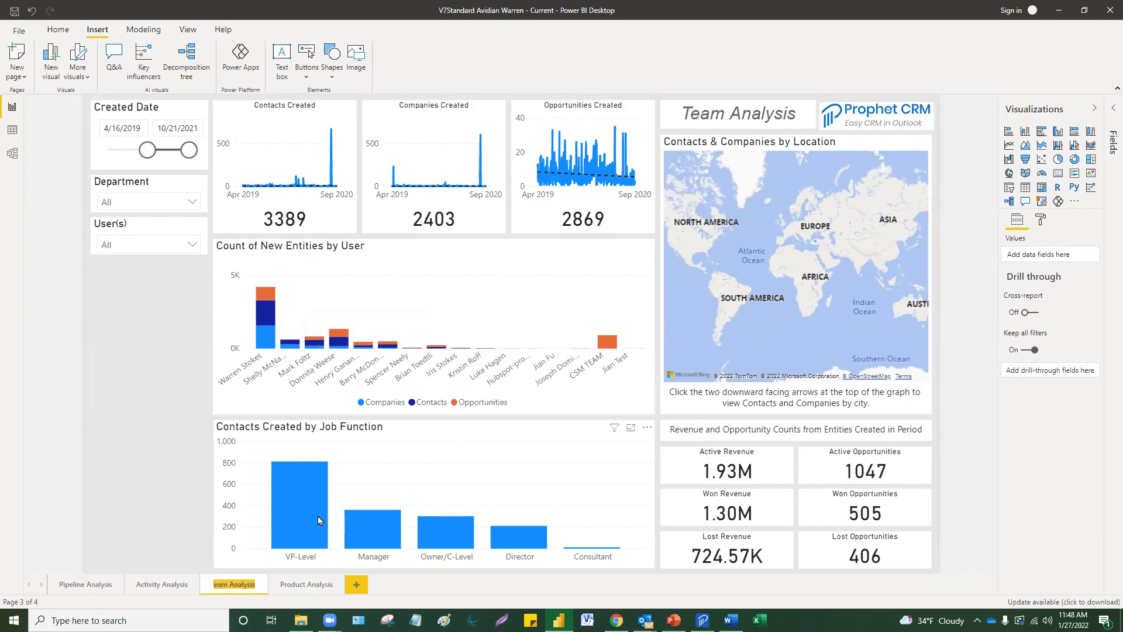
{"action": "mouse_move", "coordinate": [314, 514]}
{"action": "mouse_move", "coordinate": [294, 537]}
- Examine the Contacts & Companies by Location map around the eastern United States, then return to a view of the Americas
{"action": "left_click", "coordinate": [761, 283]}
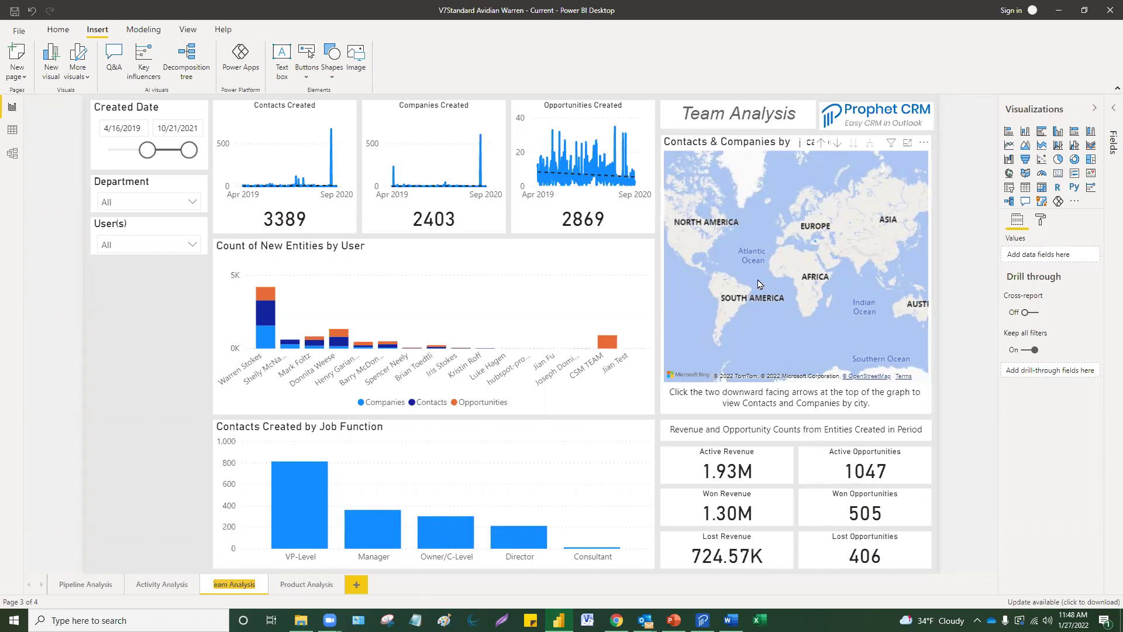
{"action": "left_click_drag", "start_coordinate": [760, 283], "coordinate": [831, 302]}
{"action": "scroll", "coordinate": [849, 275], "scroll_direction": "up", "scroll_amount": 5}
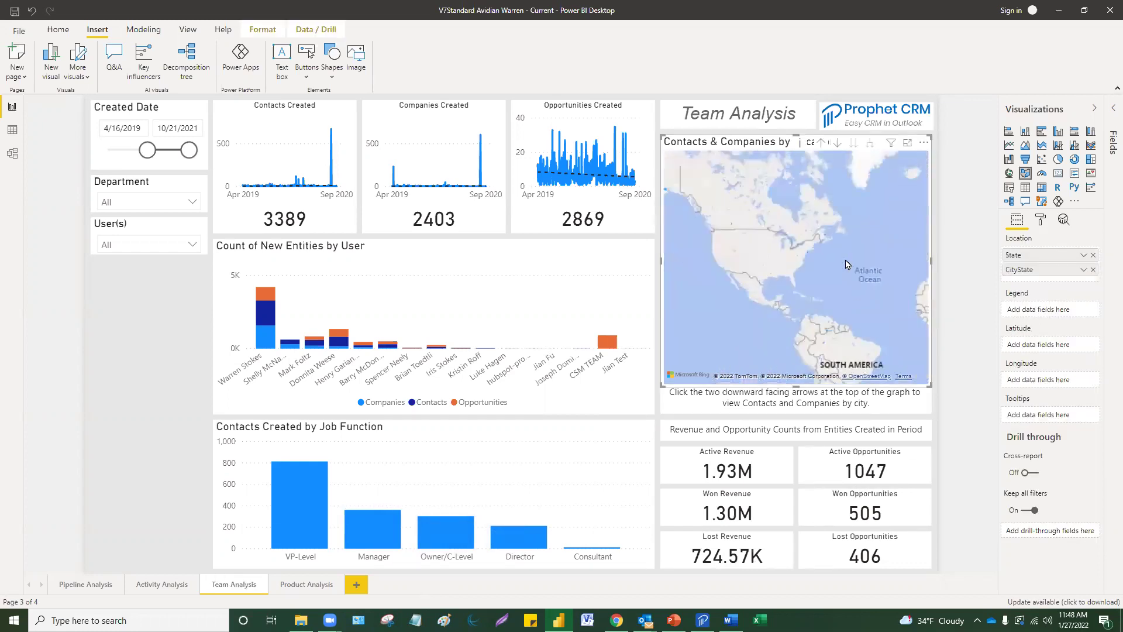
{"action": "scroll", "coordinate": [848, 275], "scroll_direction": "up", "scroll_amount": 5}
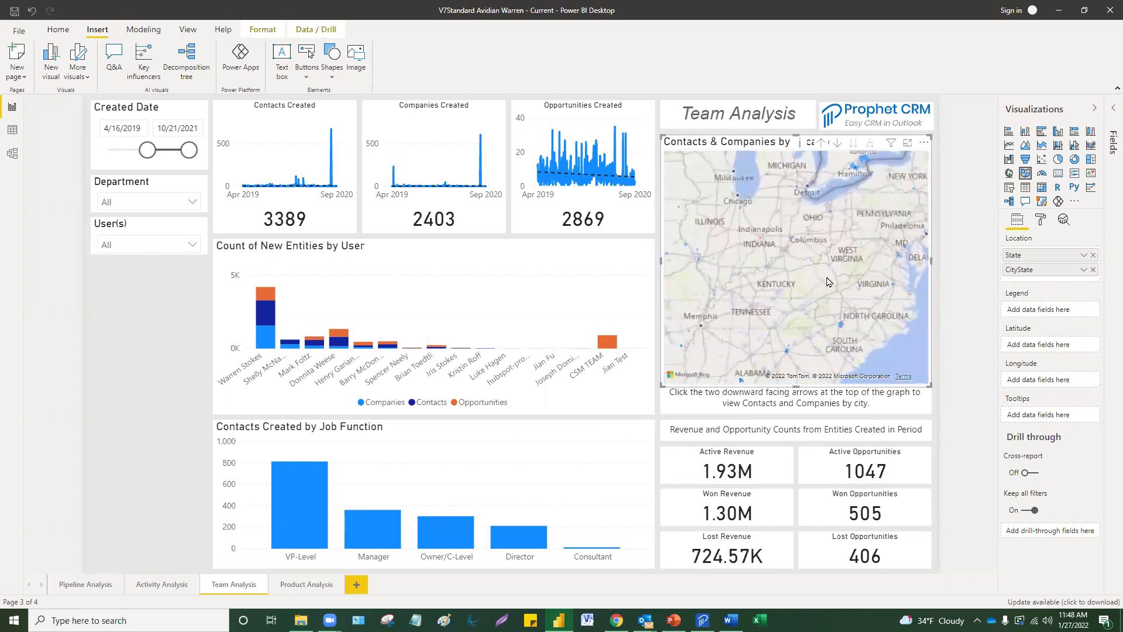
{"action": "scroll", "coordinate": [827, 282], "scroll_direction": "down", "scroll_amount": 2}
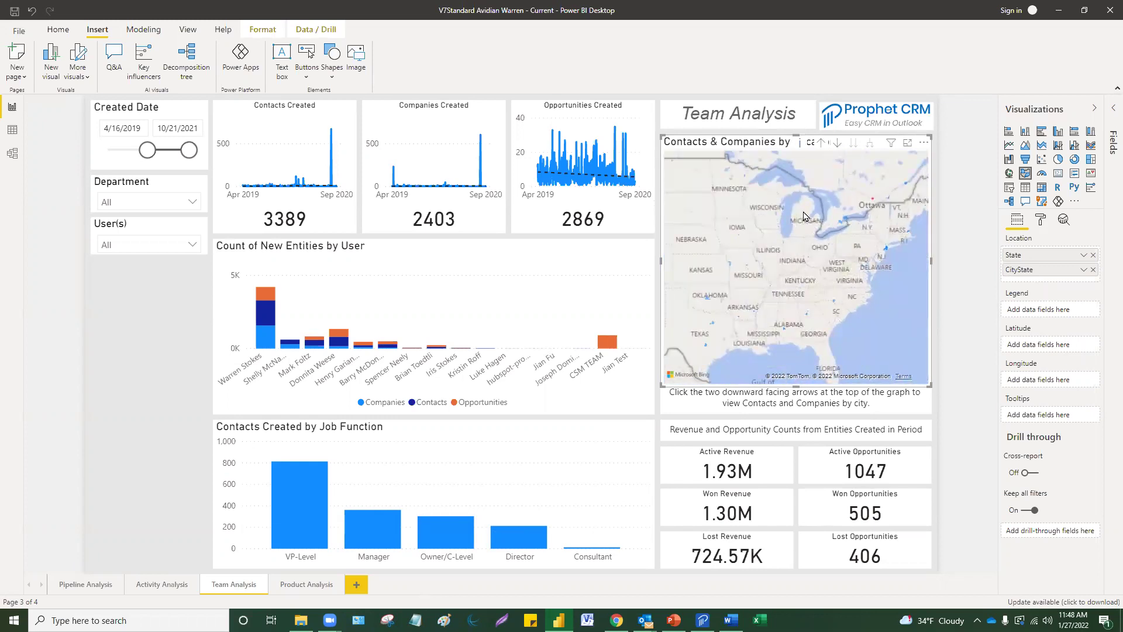
{"action": "scroll", "coordinate": [791, 270], "scroll_direction": "down", "scroll_amount": 3}
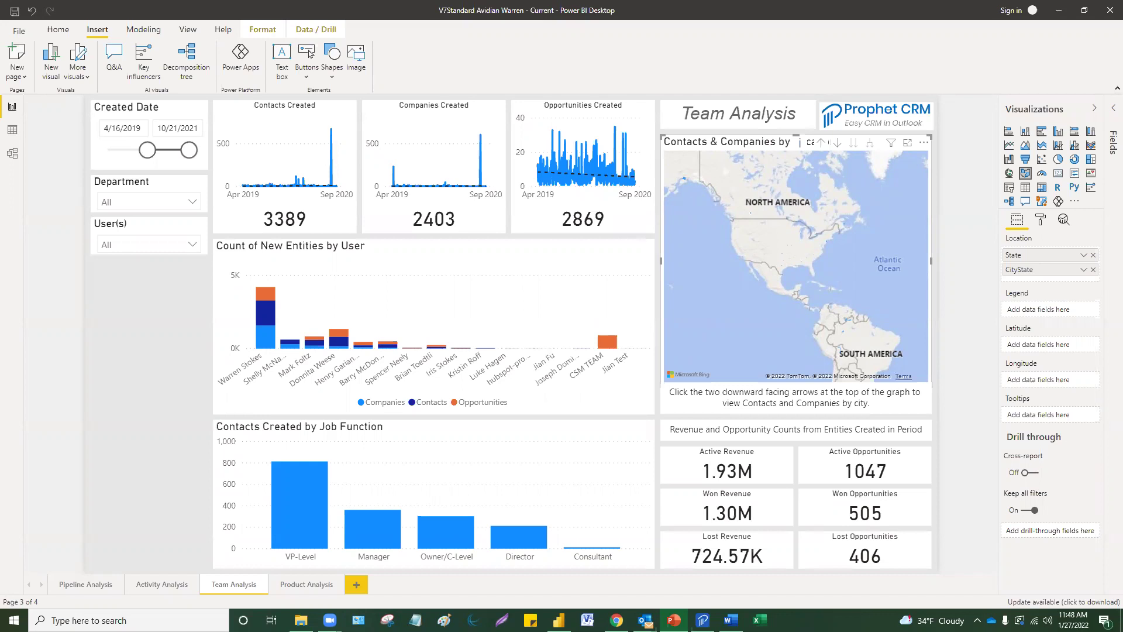
- Switch to the PowerPoint presentation How to Structure and Interpret your CRM Data
{"action": "key", "text": "alt+Tab"}
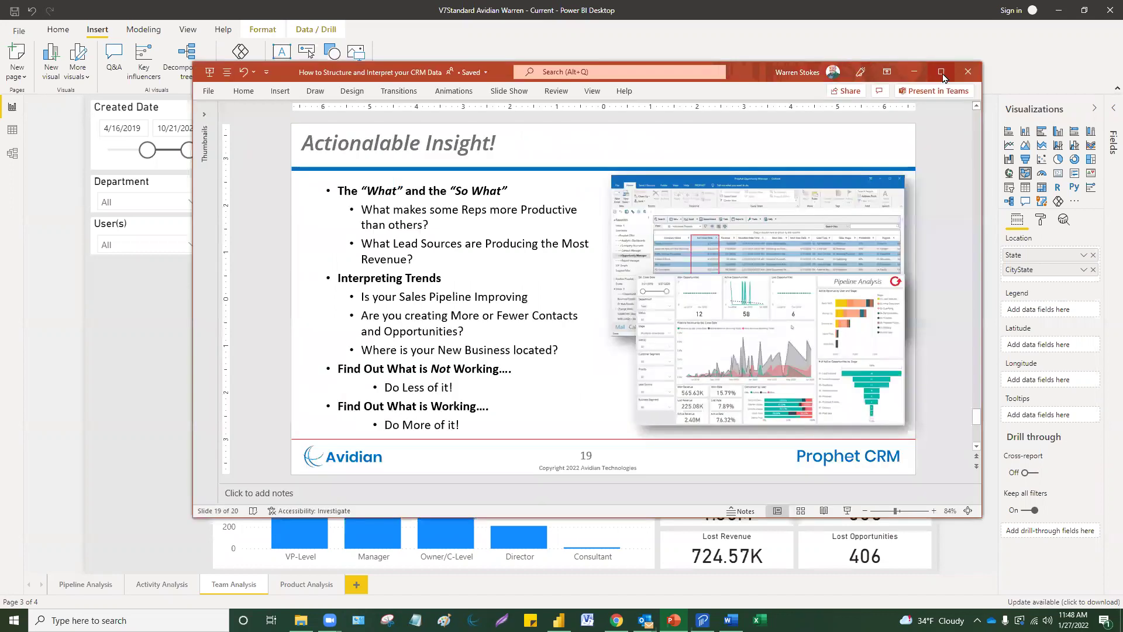